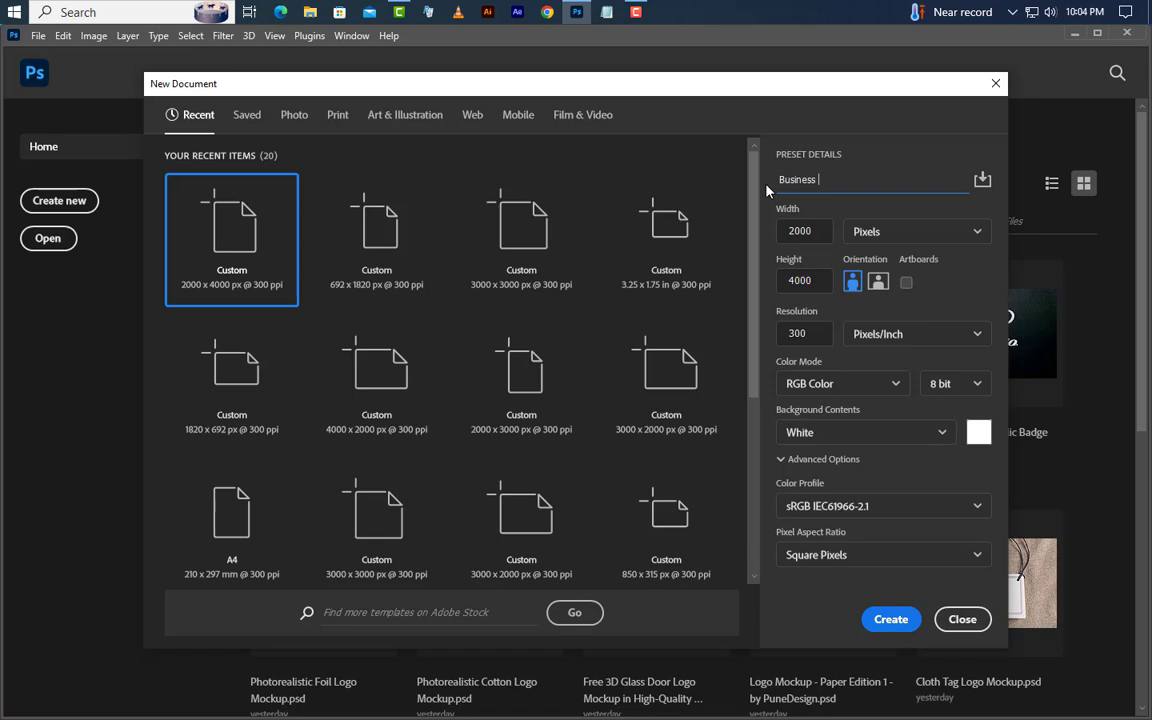
- Create a 3.25 × 1.75 inch CMYK document named 'Business Card Design'
type("Design")
left_click(883, 232)
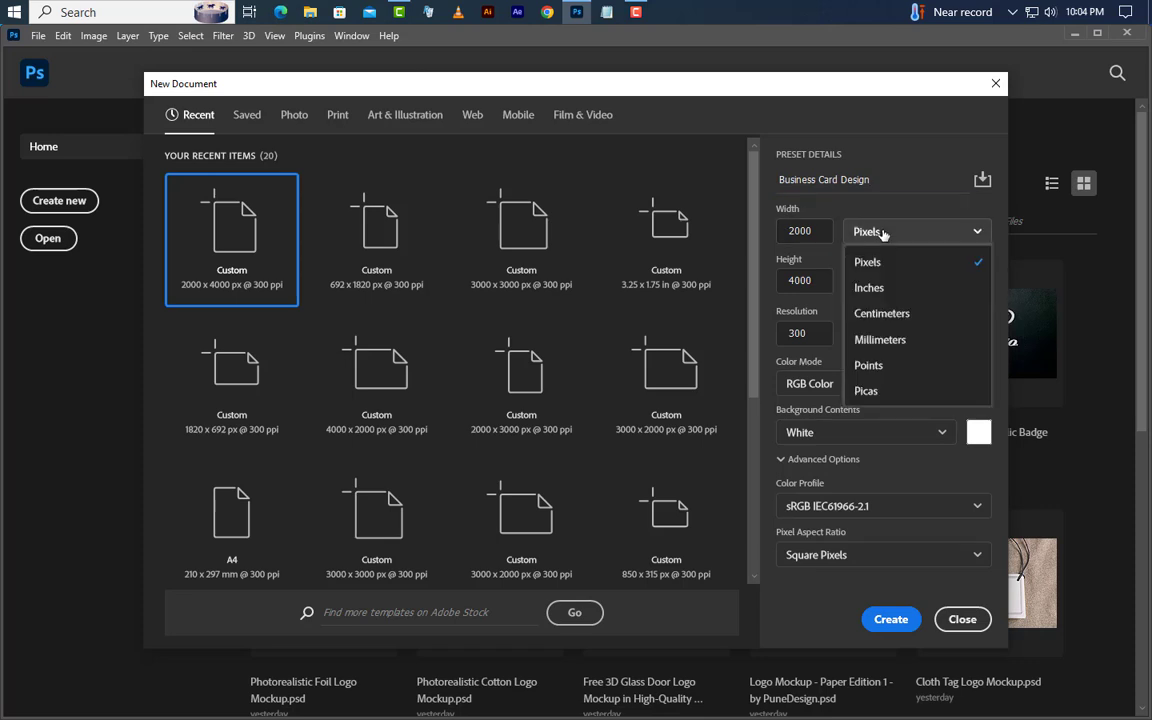
left_click(869, 288)
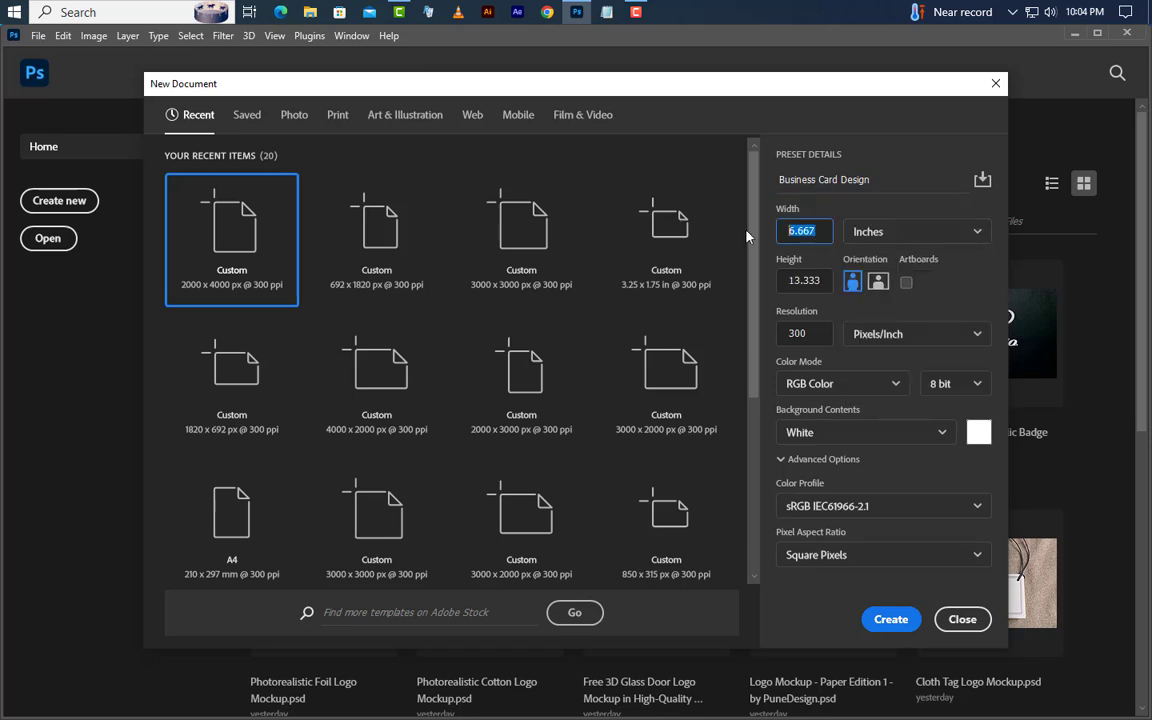
type("3.25")
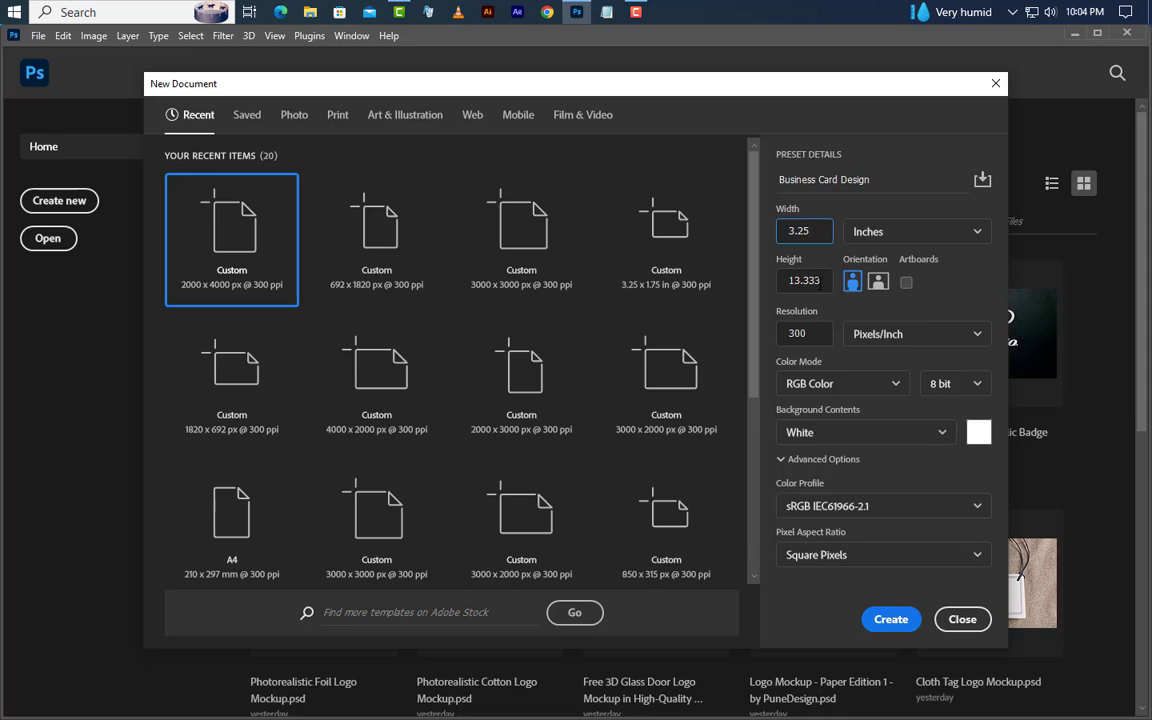
key("Tab")
type("1.75")
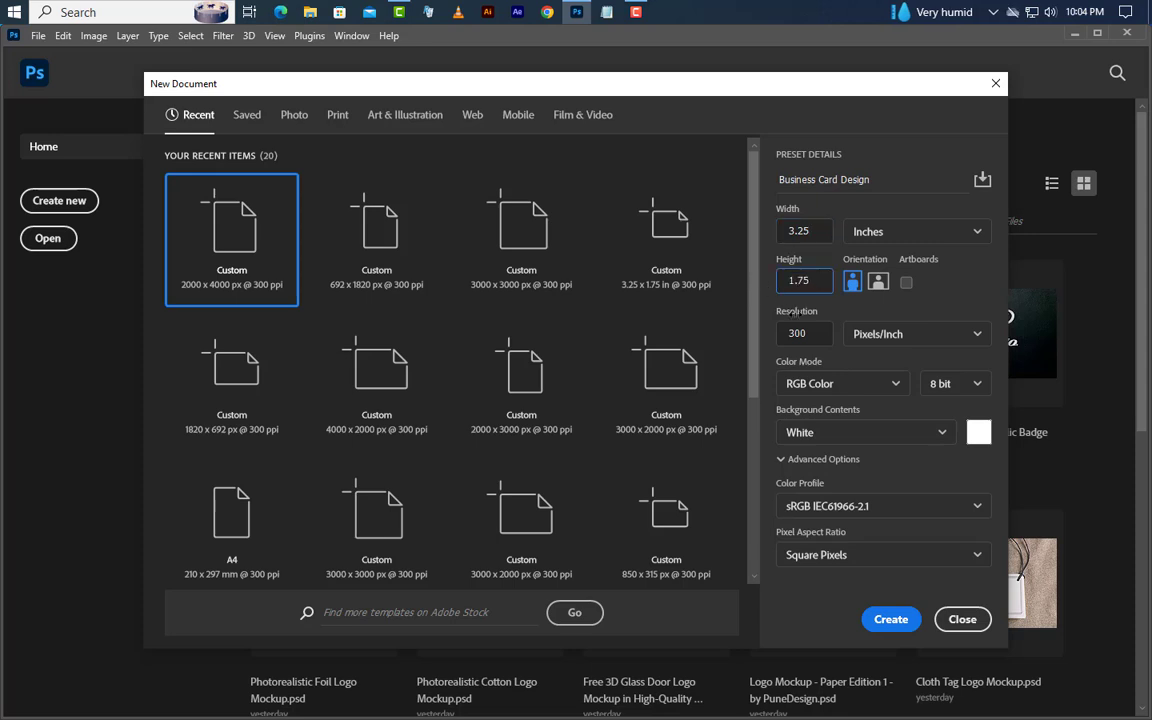
key("Tab")
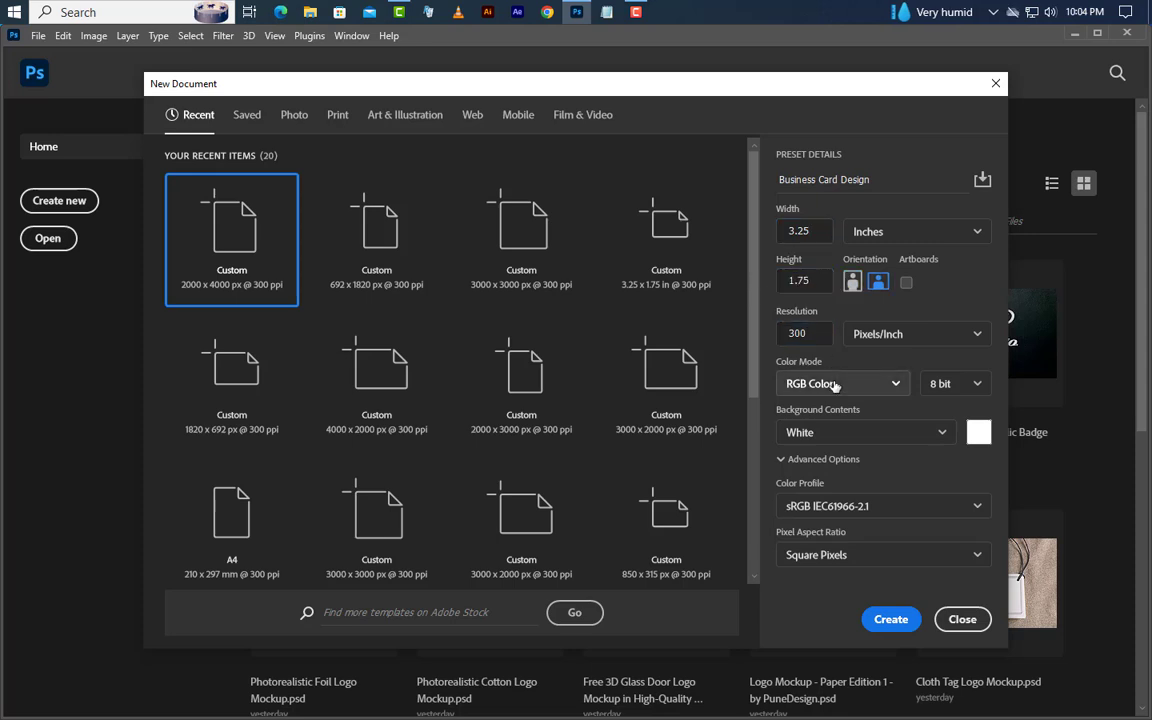
left_click(836, 381)
left_click(828, 496)
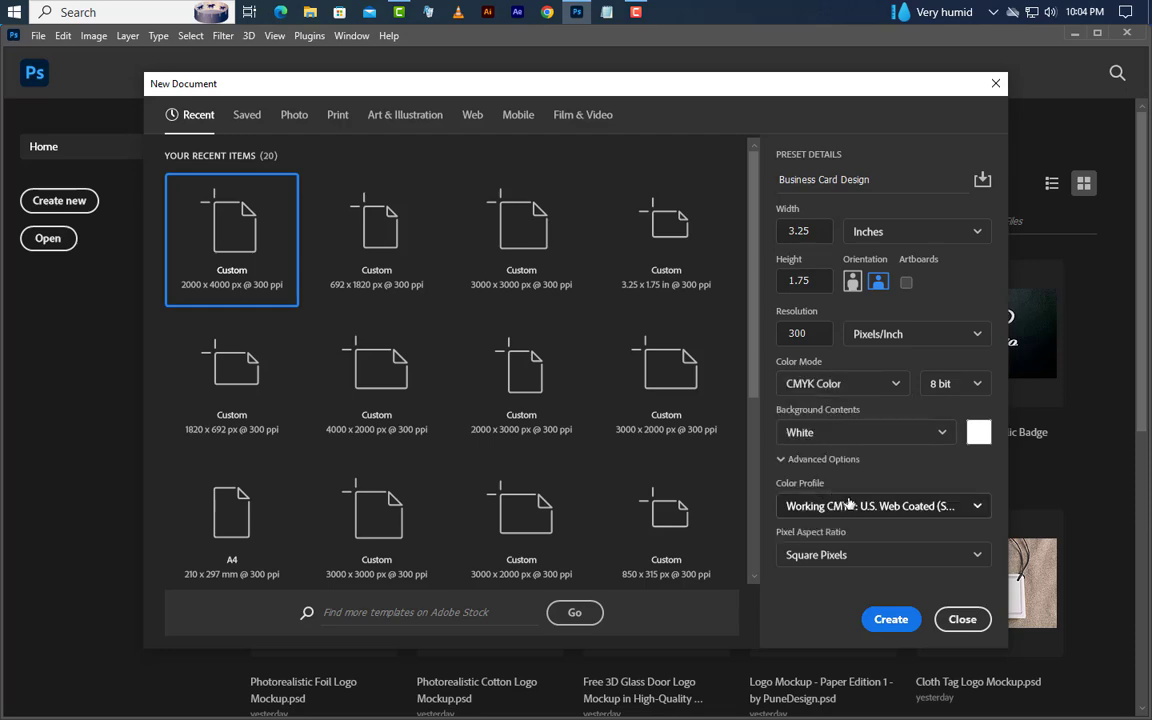
left_click(885, 619)
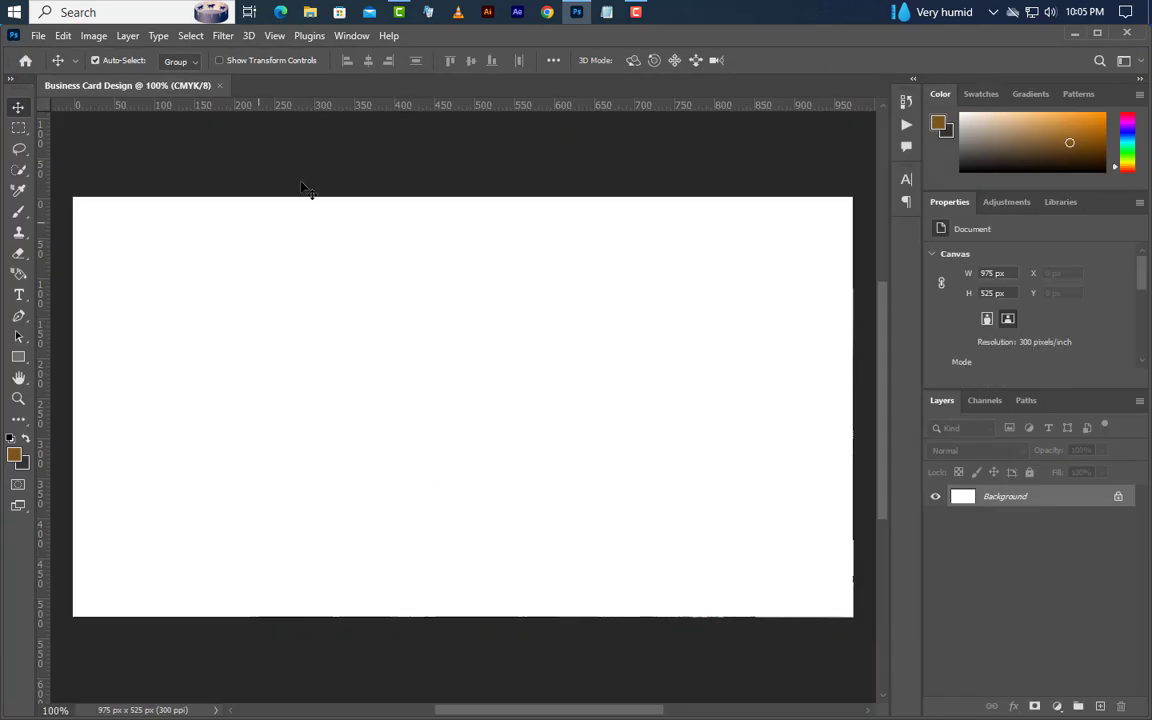
- Add guides along the card's top, bottom and right edges
left_click_drag(503, 111, 522, 617)
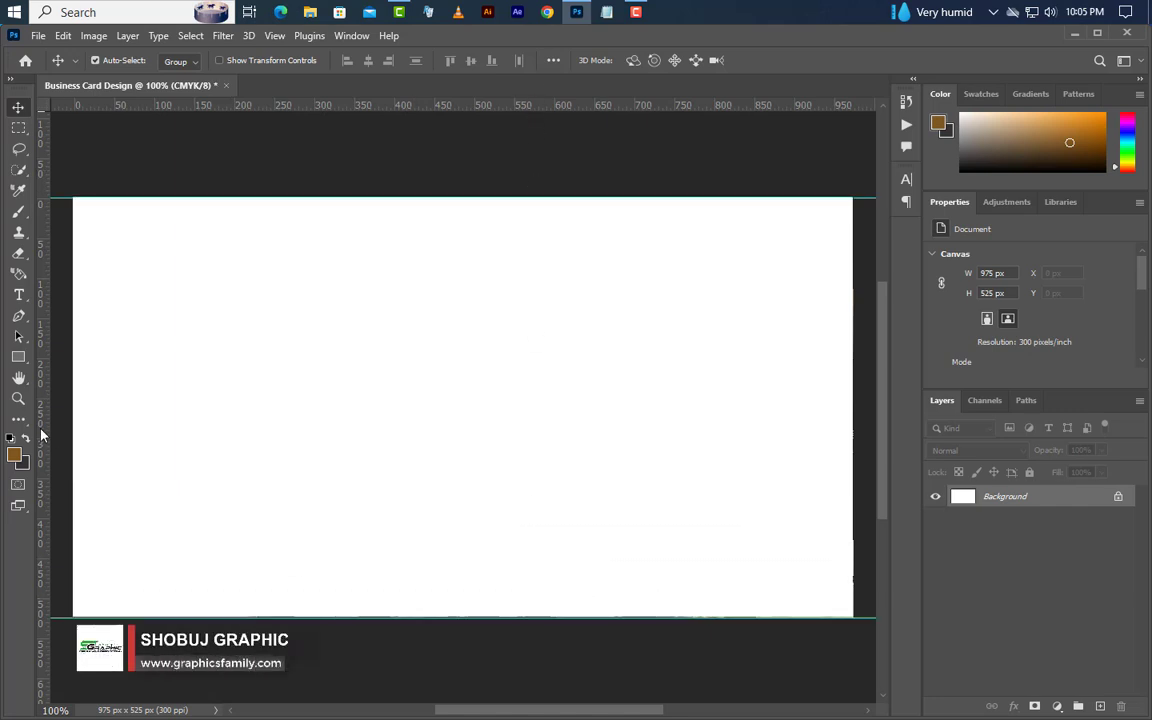
left_click_drag(43, 395, 852, 527)
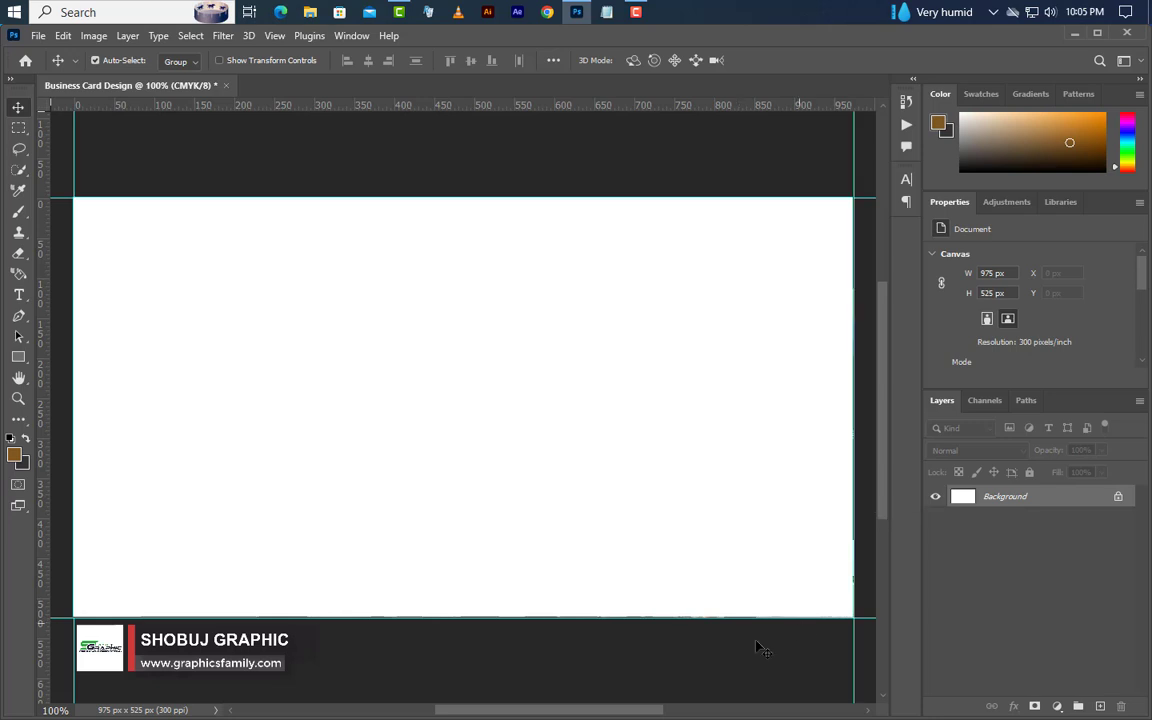
left_click(95, 36)
- Enlarge the canvas to 3.5 × 2 inches
left_click(112, 170)
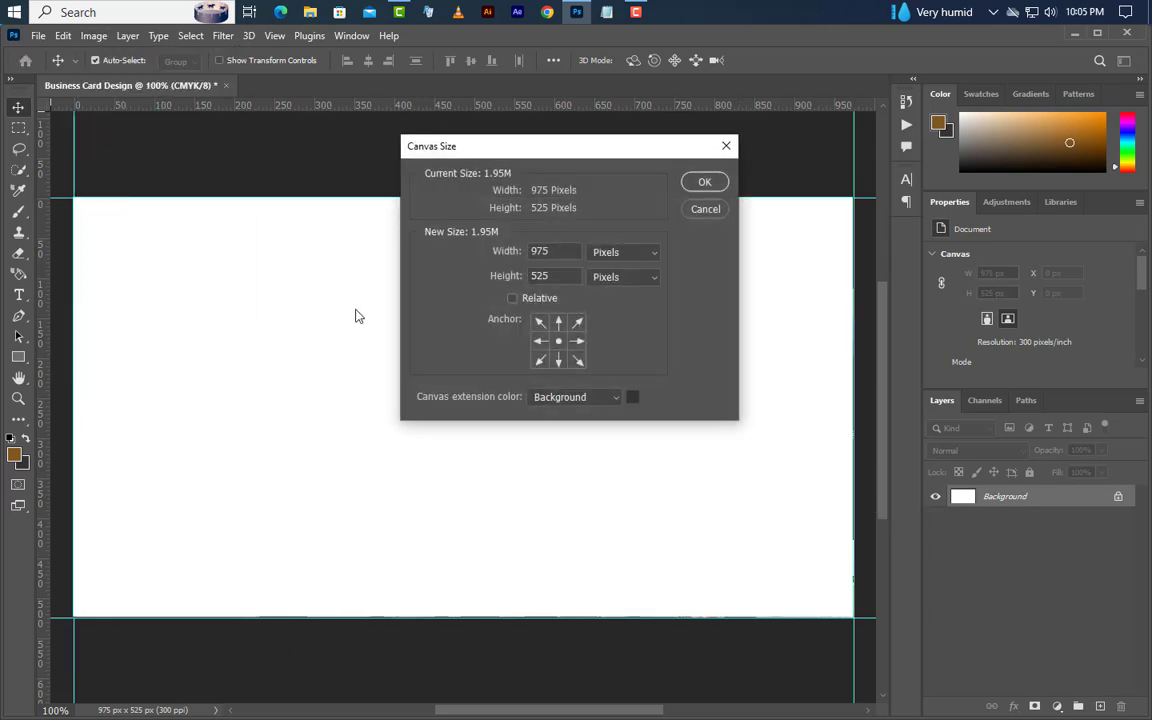
left_click(622, 253)
left_click(617, 297)
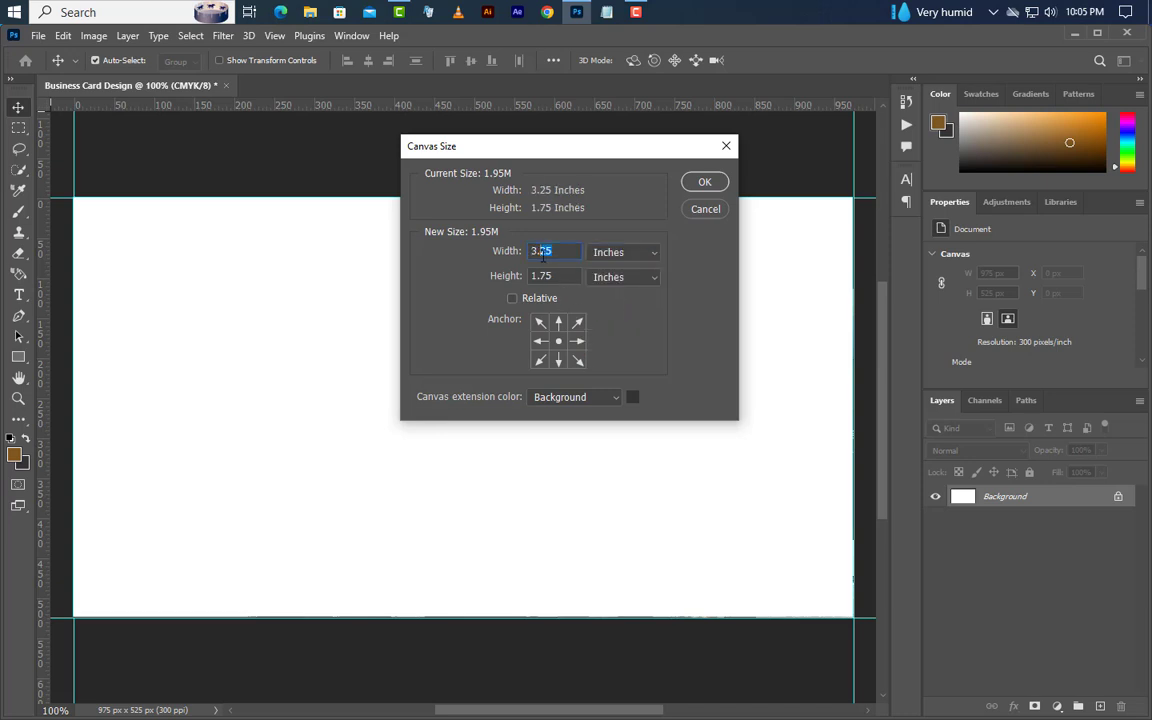
type("5")
key("Tab")
type("2")
left_click(705, 183)
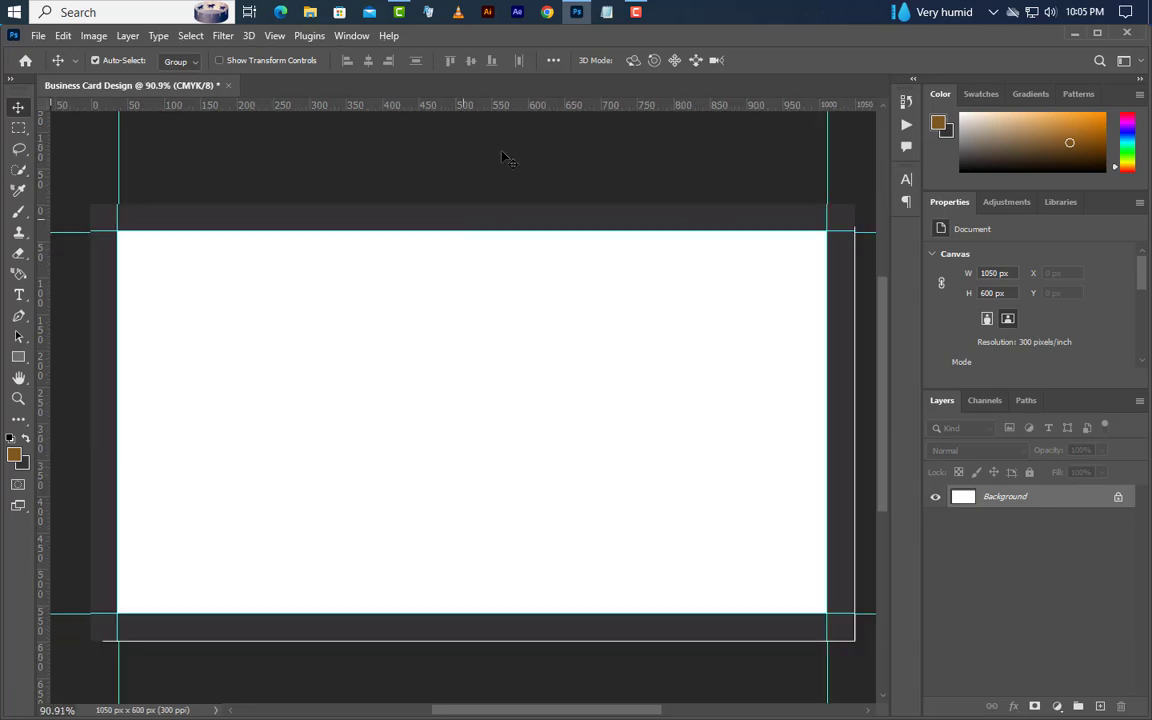
- Add guides along the enlarged canvas's top, bottom, left and right edges
left_click_drag(520, 107, 475, 640)
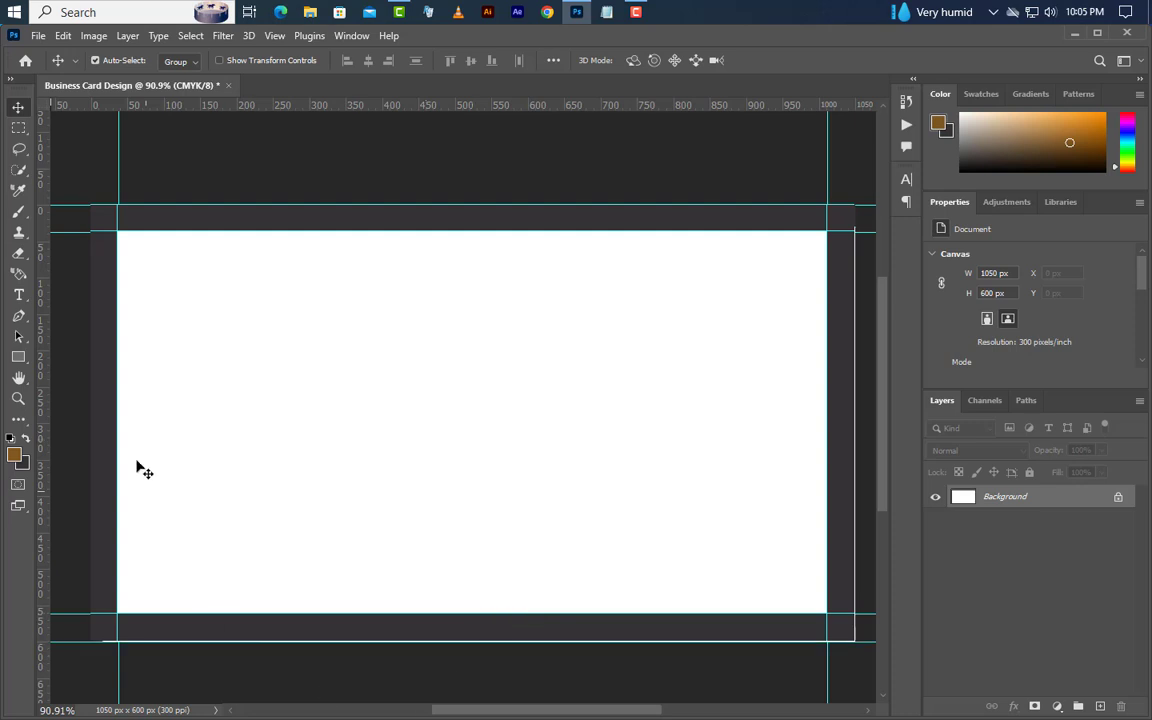
left_click_drag(42, 350, 90, 372)
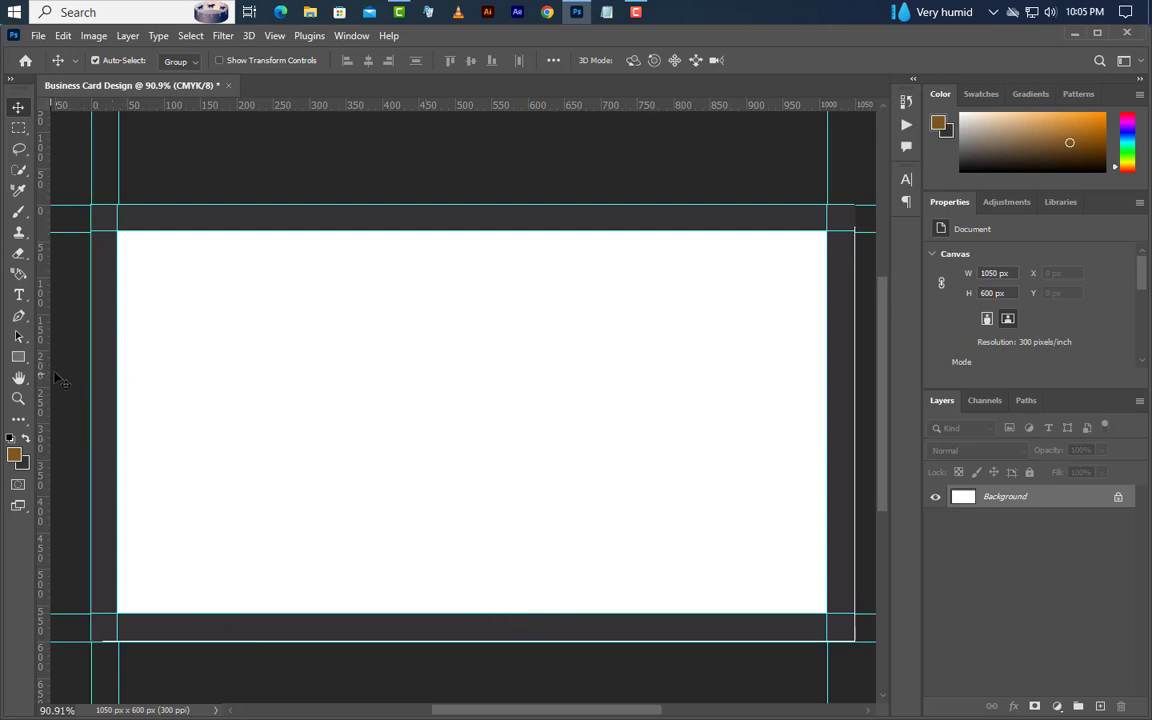
left_click_drag(45, 335, 855, 450)
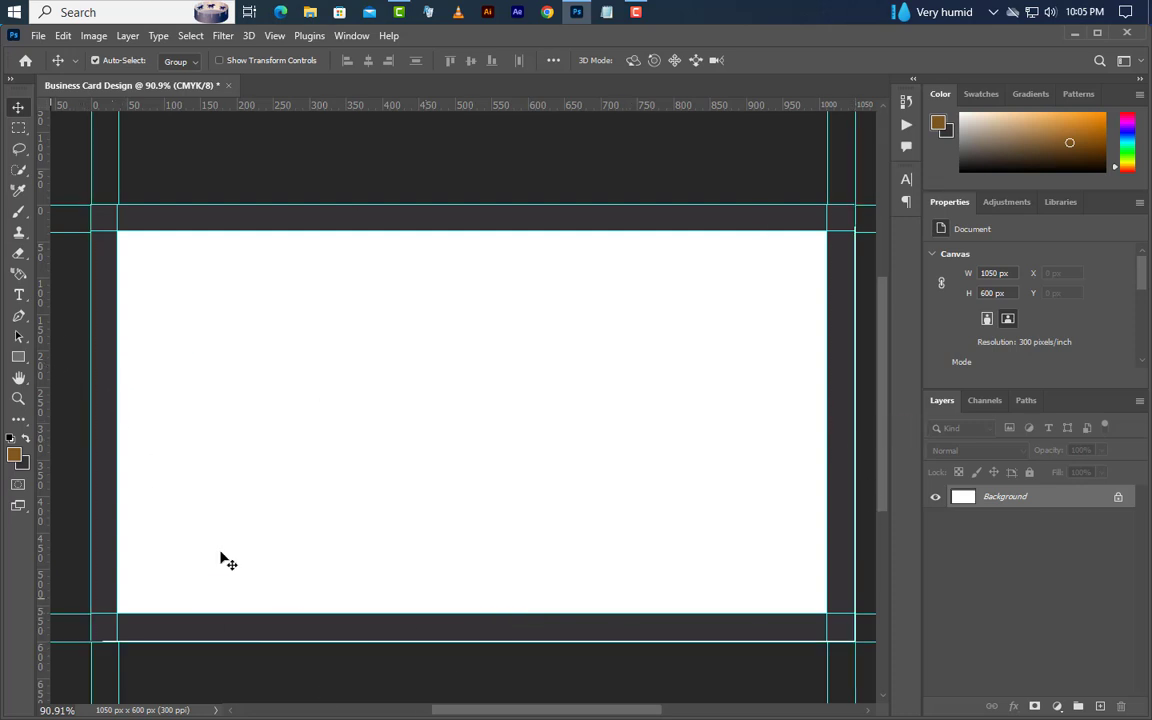
left_click(92, 36)
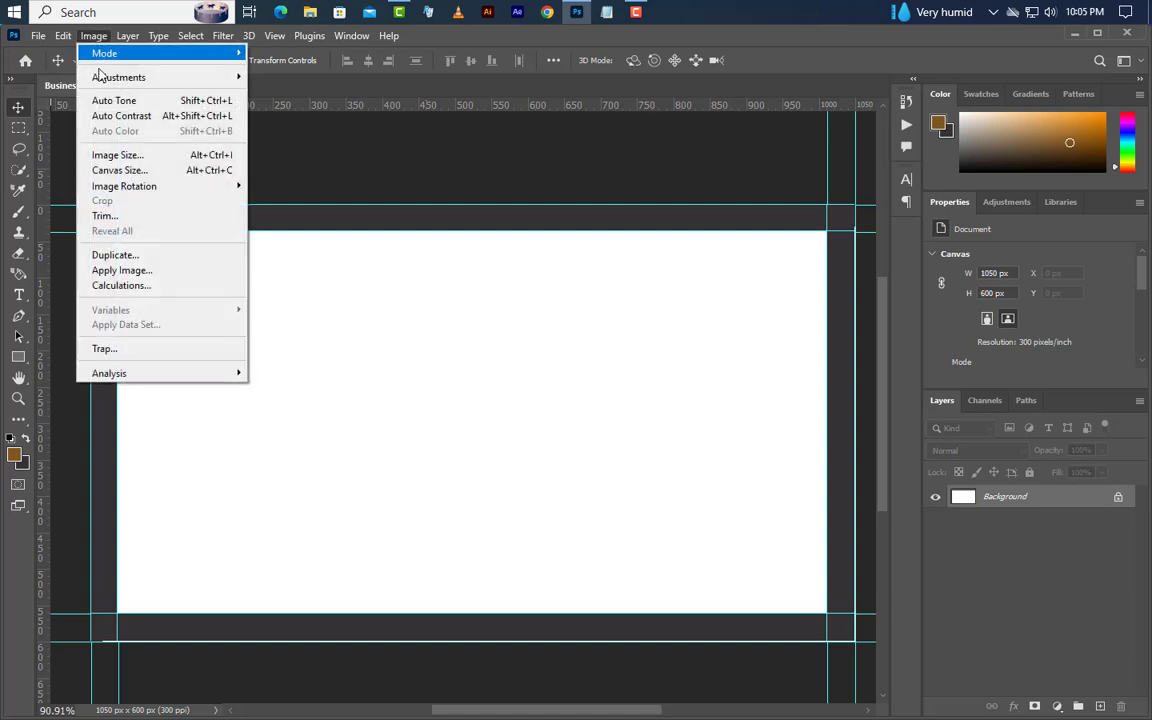
- Enlarge the canvas to 3.75 × 2.25 inches
left_click(120, 170)
left_click(613, 254)
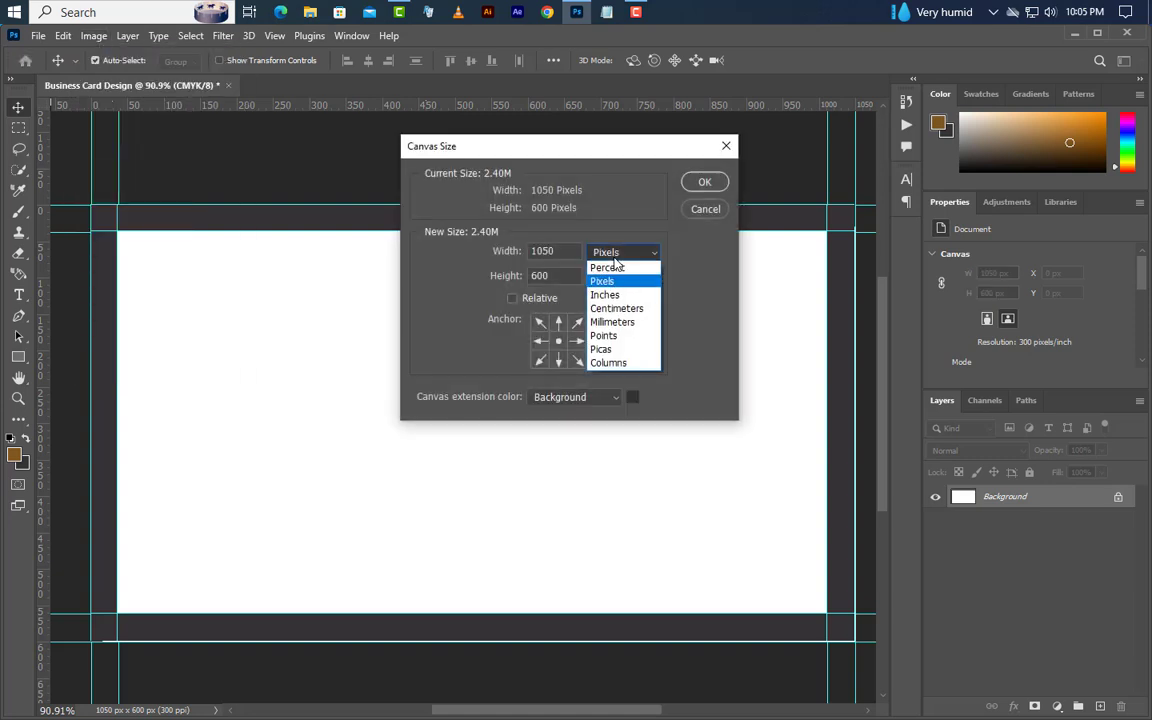
left_click(615, 293)
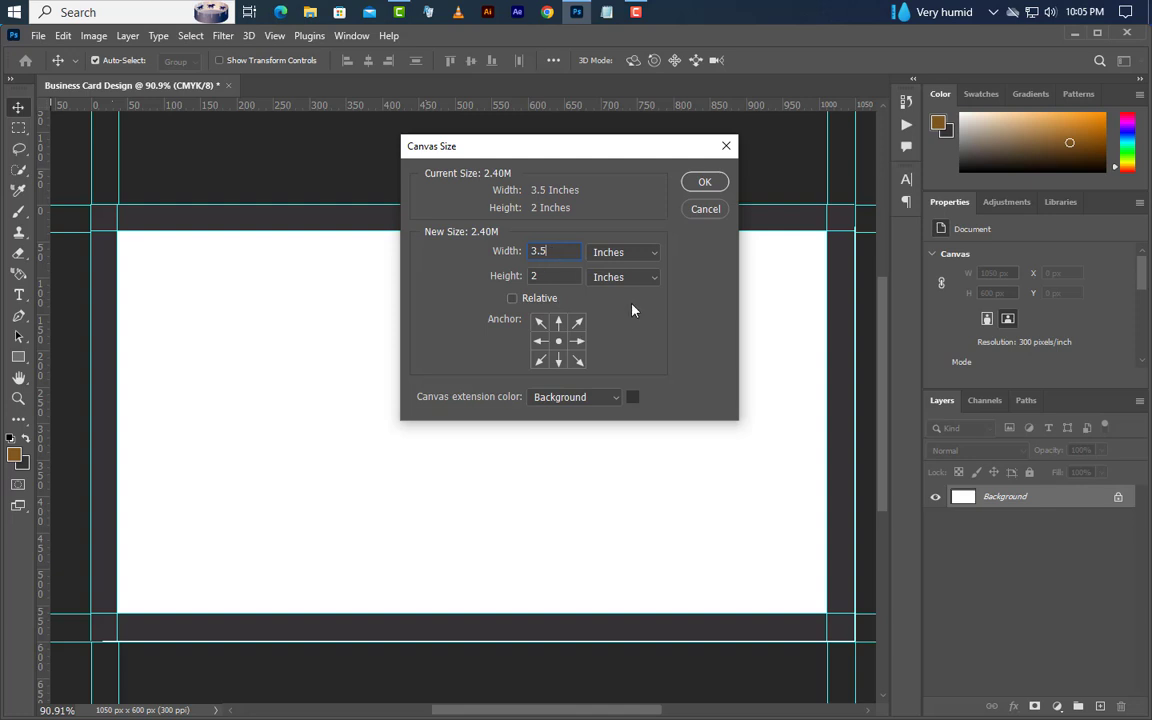
key("BackSpace")
type("75")
type(".25")
left_click(705, 183)
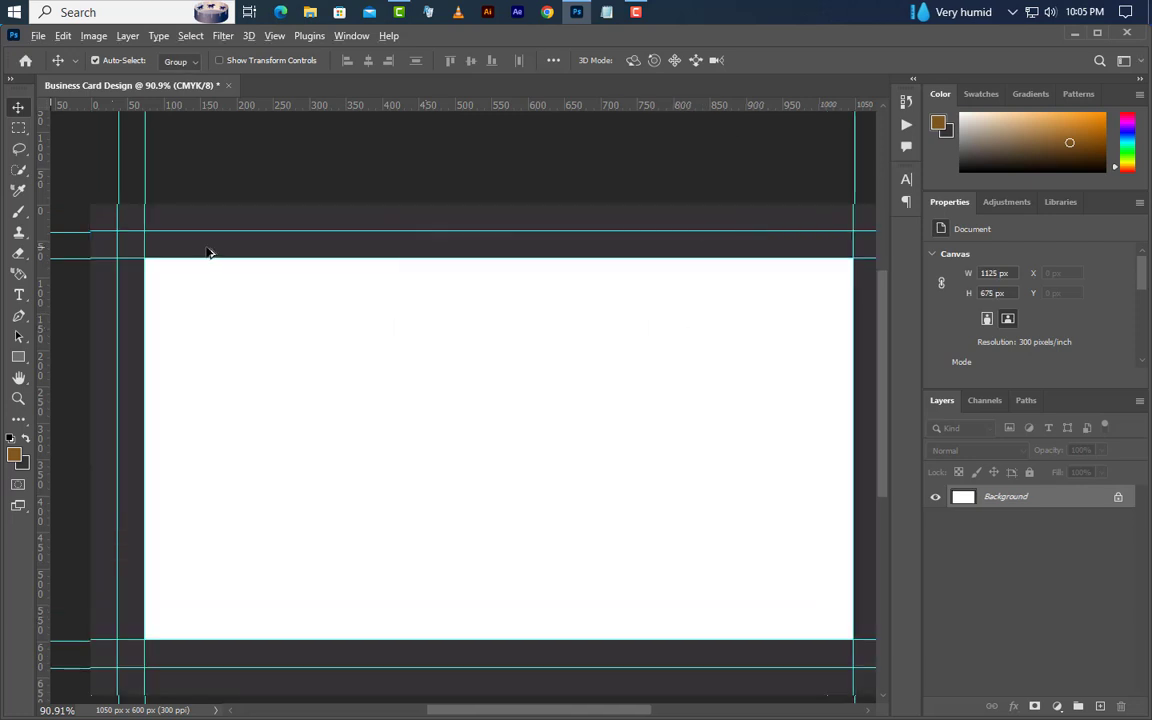
- Set the foreground colour to white and fill the whole canvas with it
scroll(230, 251, "down", 1)
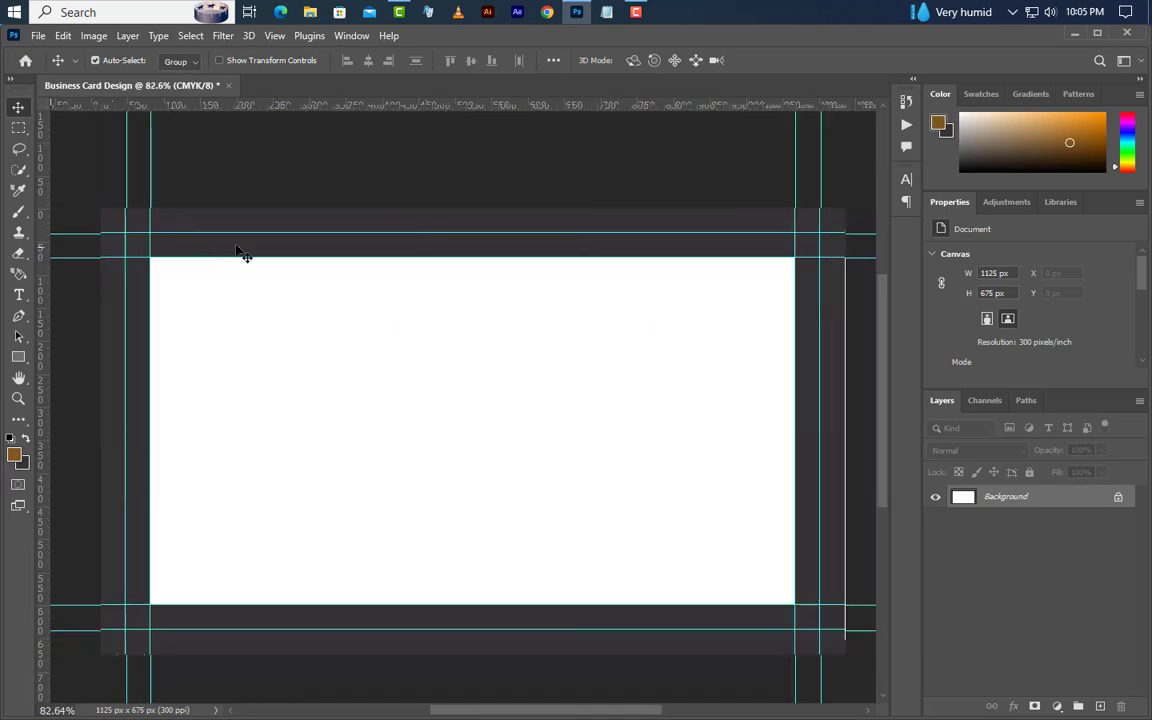
left_click(15, 458)
left_click(270, 350)
left_click(1090, 436)
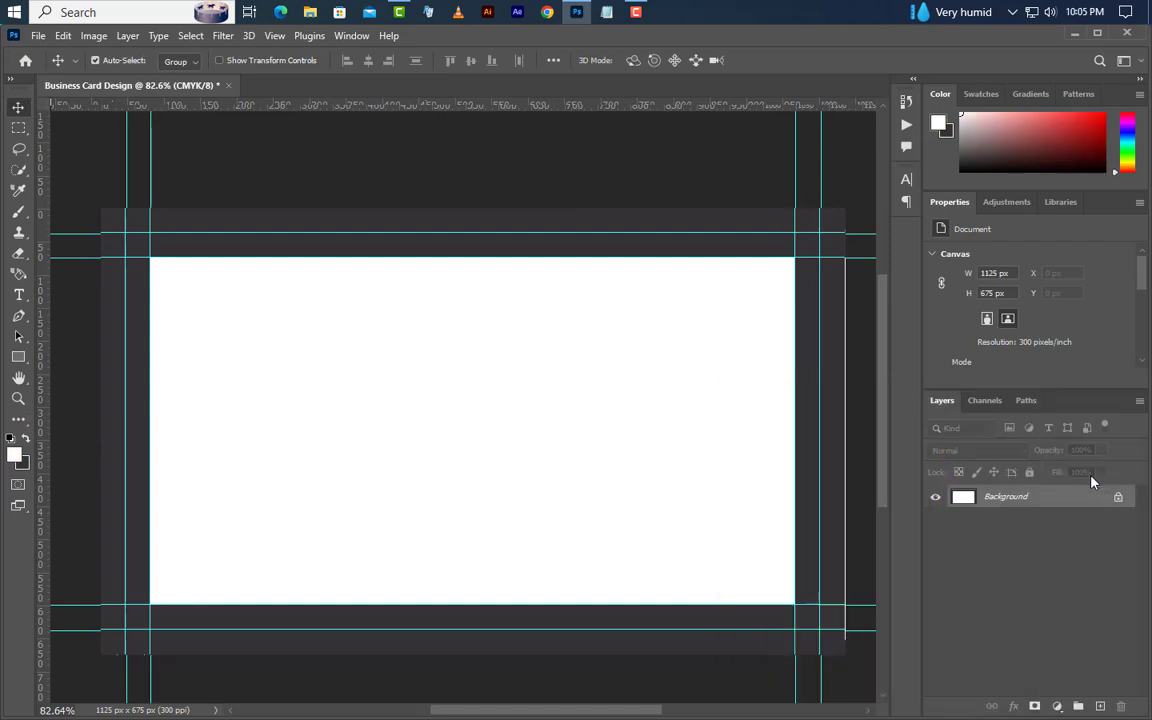
left_click(63, 38)
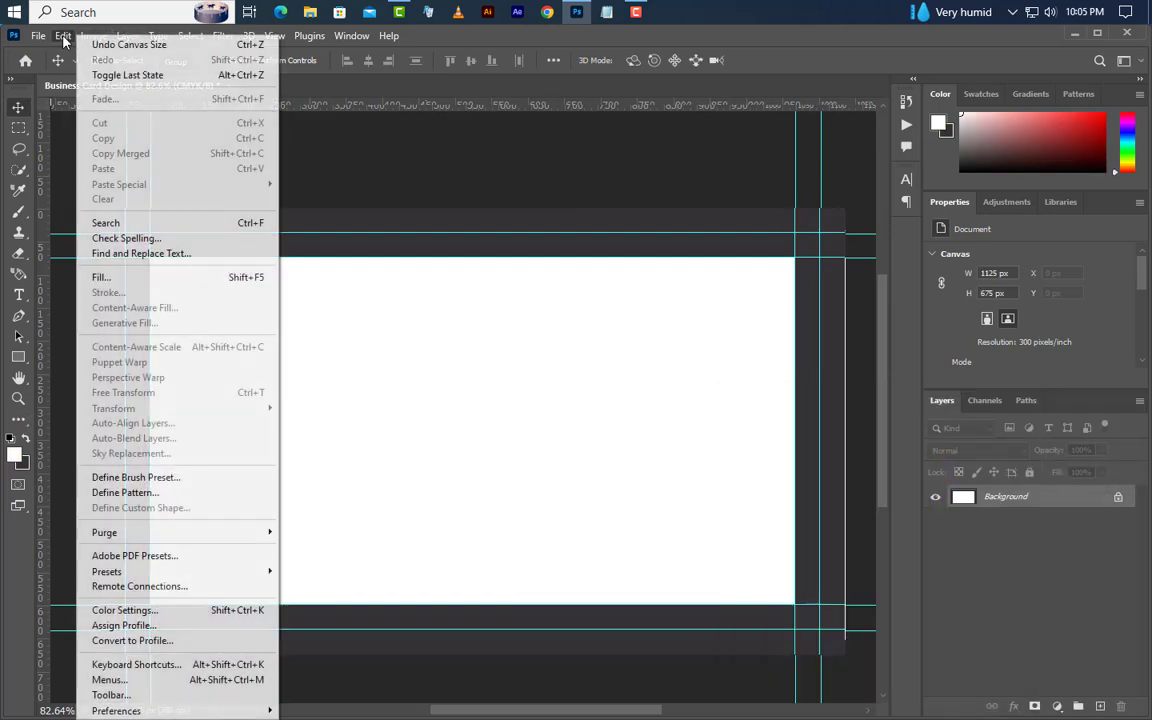
left_click(101, 277)
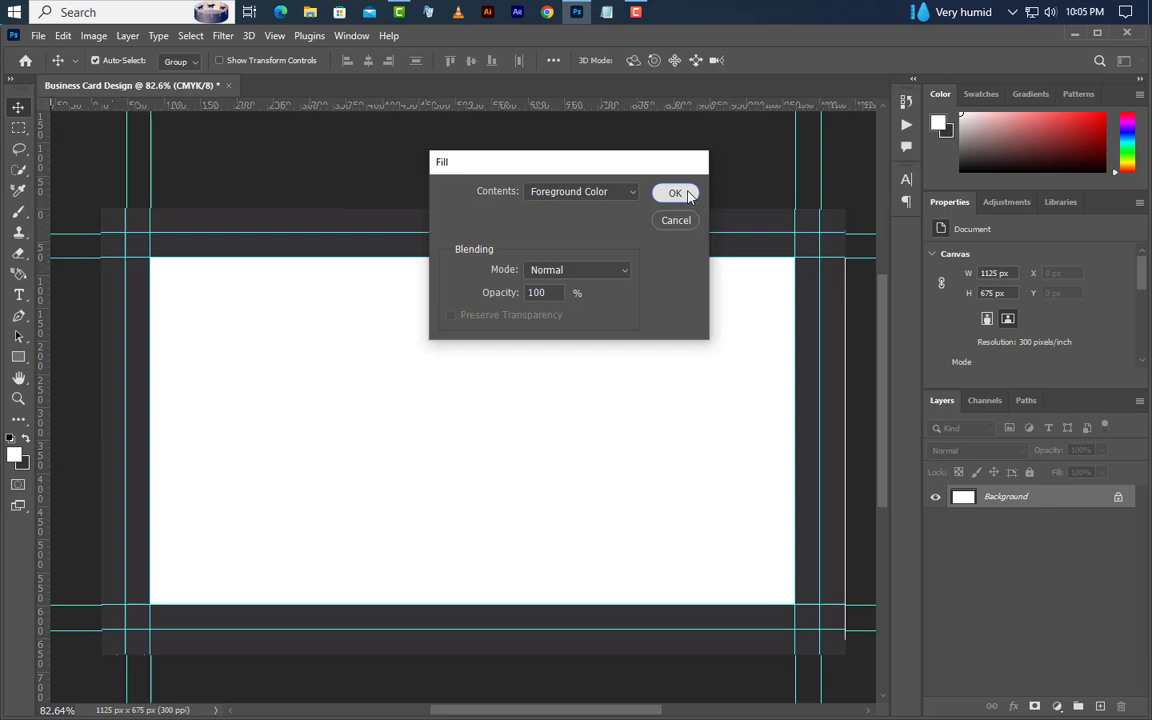
left_click(676, 193)
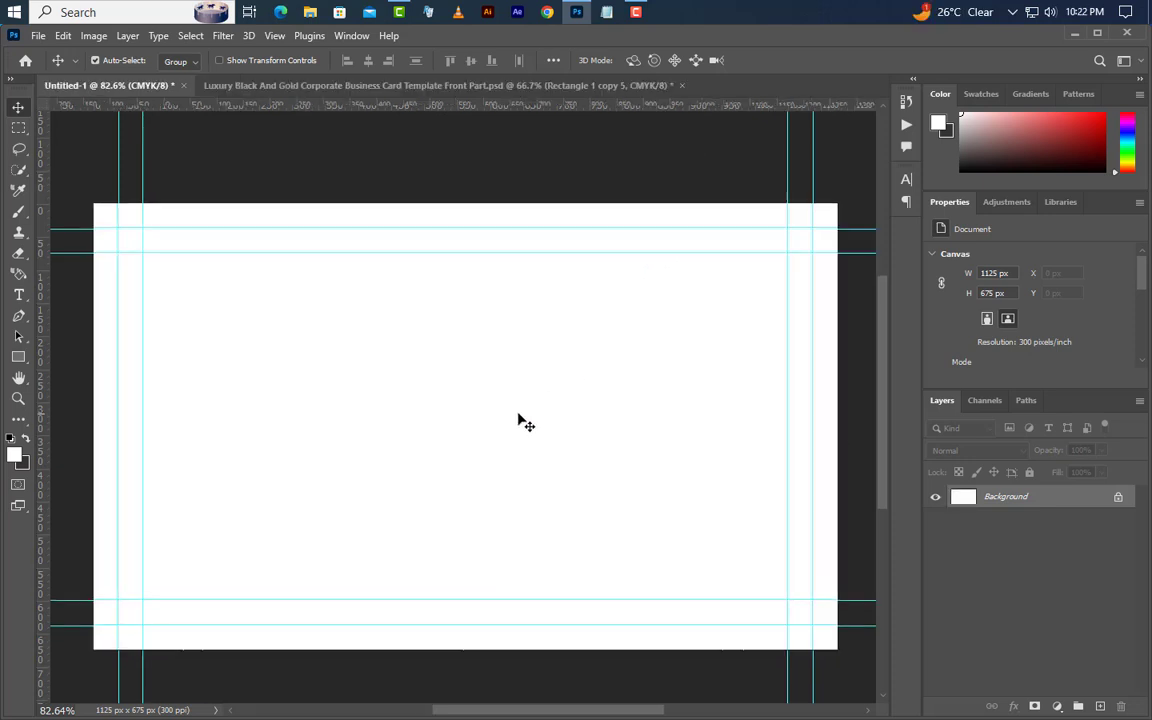
- Add a vertical centre guide and draw a 900 × 900 px square over the card
left_click_drag(40, 420, 466, 442)
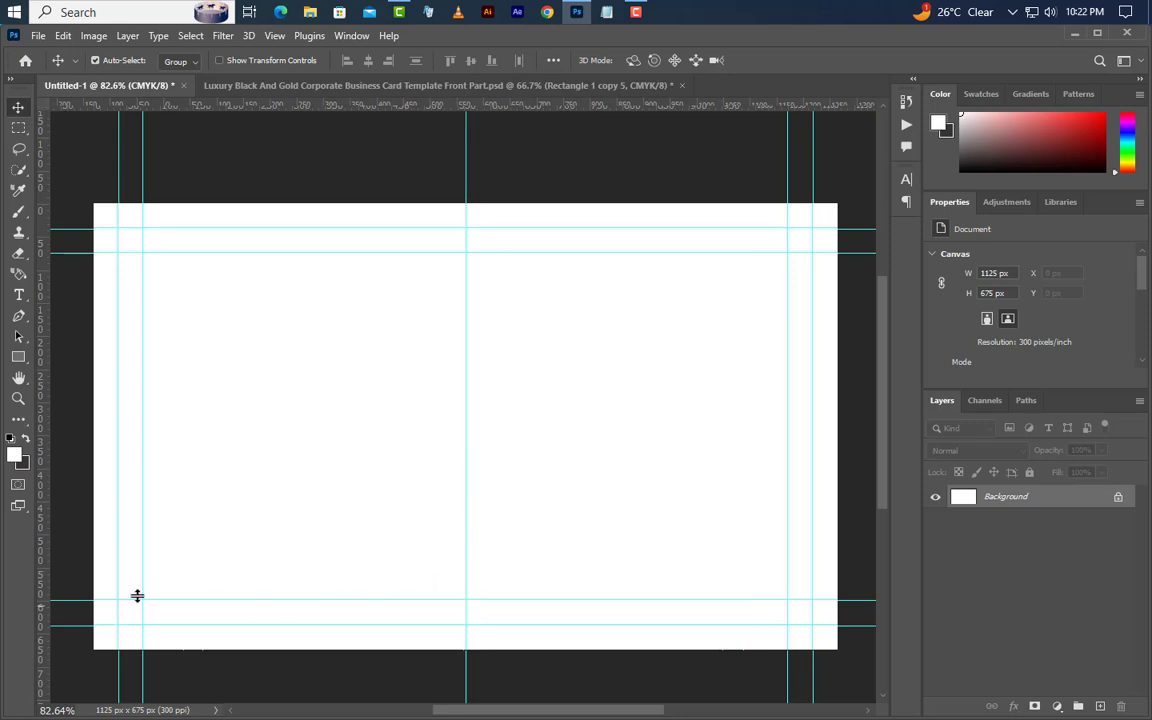
right_click(19, 362)
left_click(54, 361)
scroll(392, 408, "down", 1)
scroll(394, 407, "down", 1)
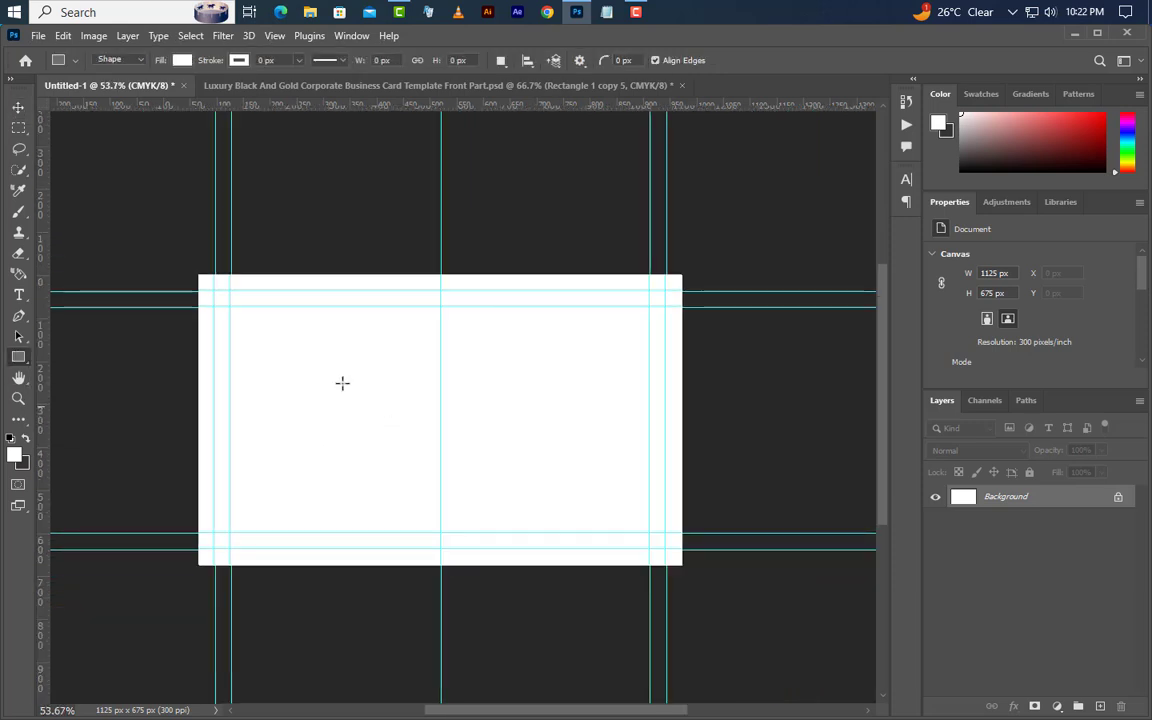
left_click_drag(317, 350, 601, 636)
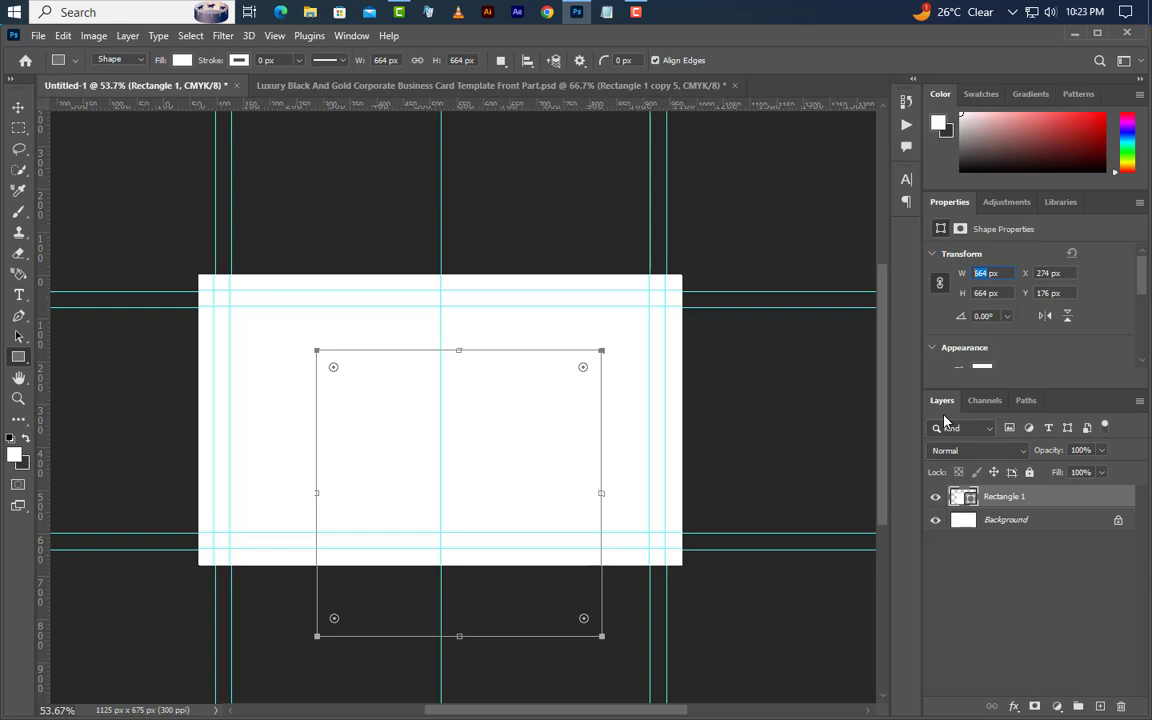
type("900")
key("Tab")
type("900")
key("Return")
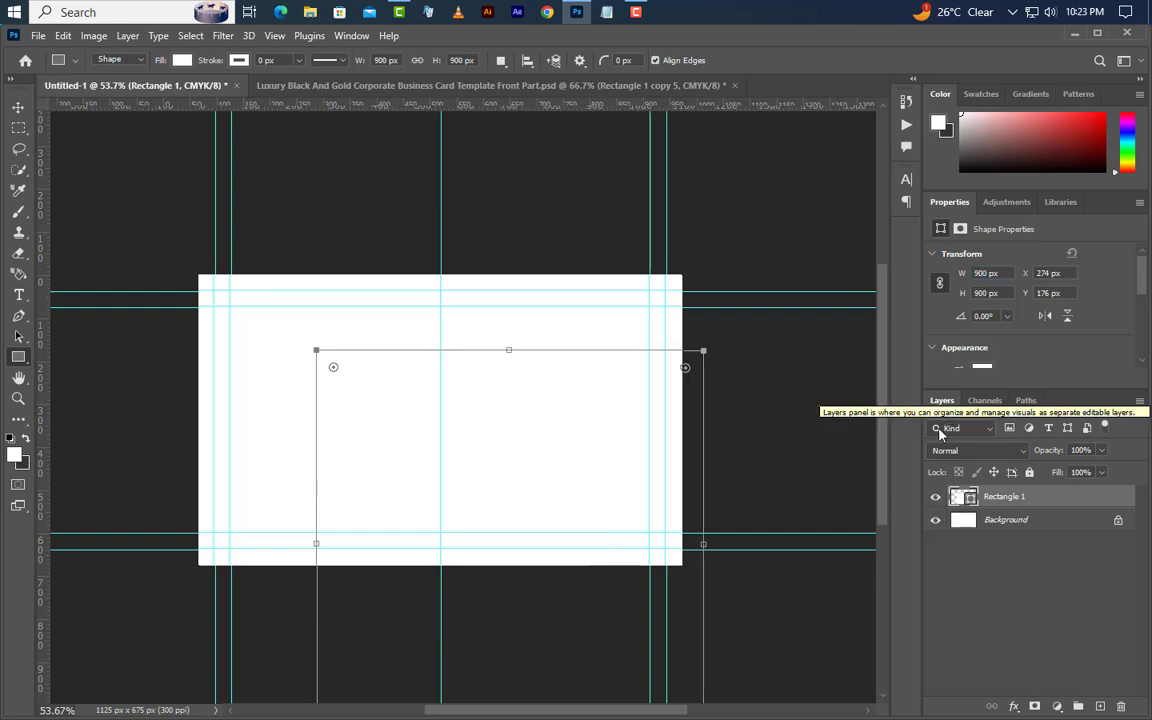
- Rotate the square 45° and move it onto the card's left edge
right_click(527, 444)
left_click(590, 272)
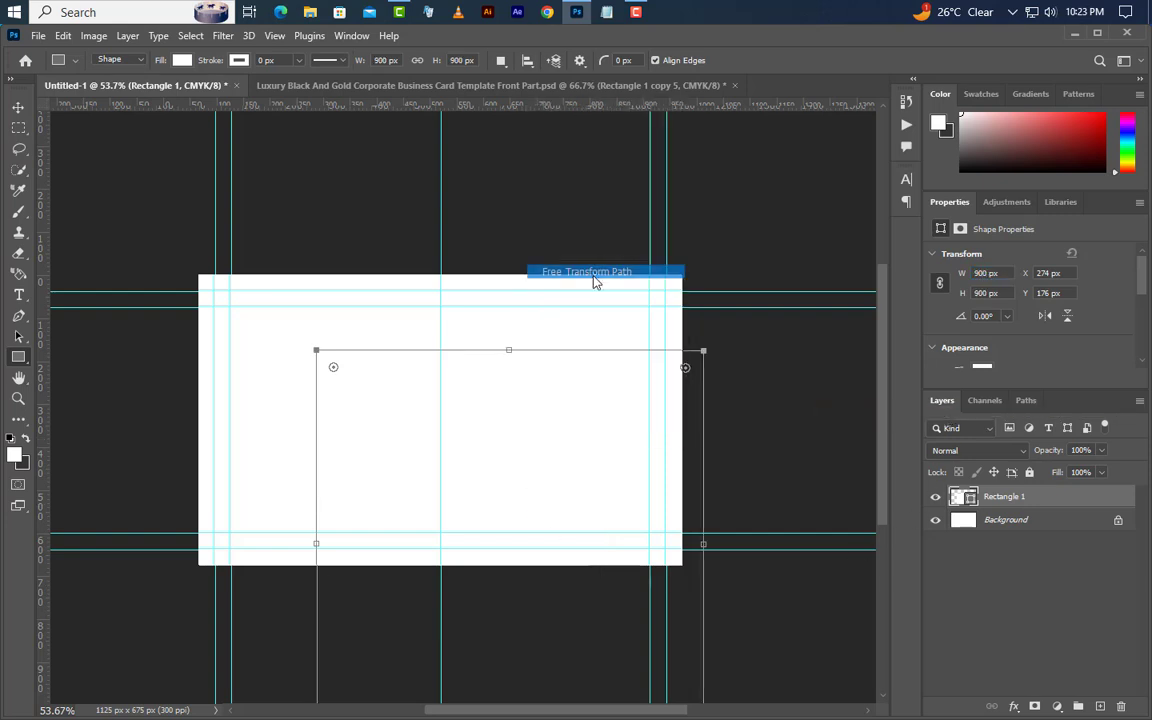
left_click_drag(634, 311, 735, 390)
left_click_drag(454, 61, 423, 102)
type("45")
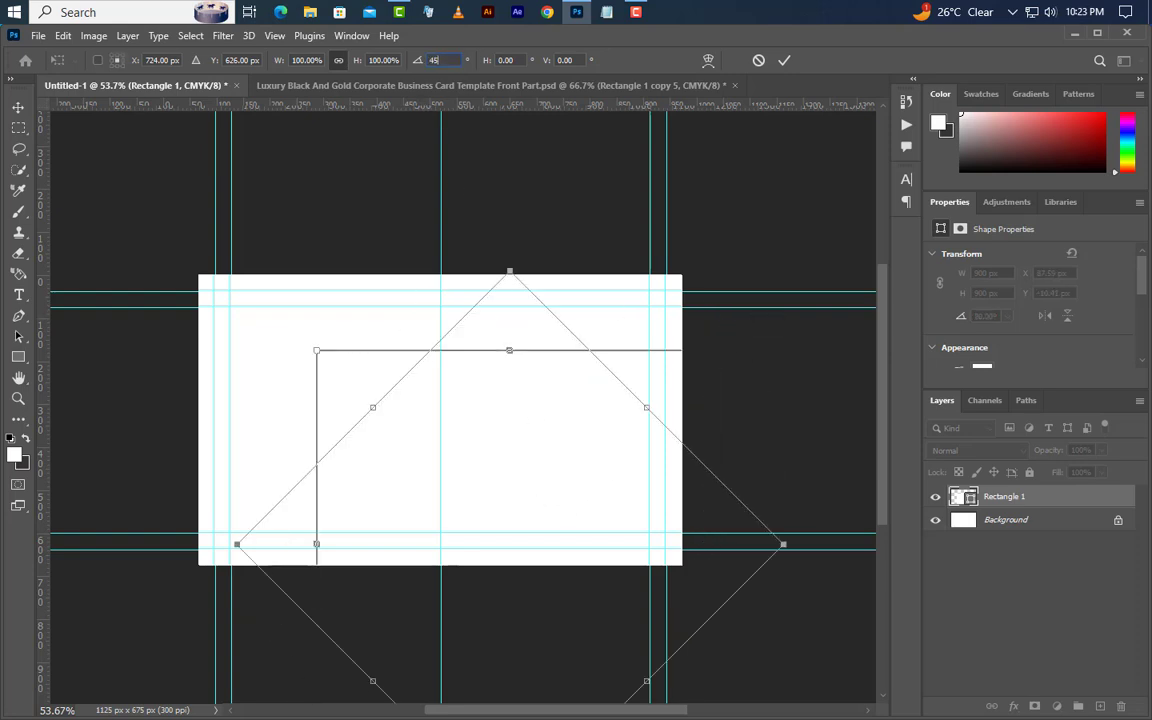
left_click_drag(577, 400, 293, 467)
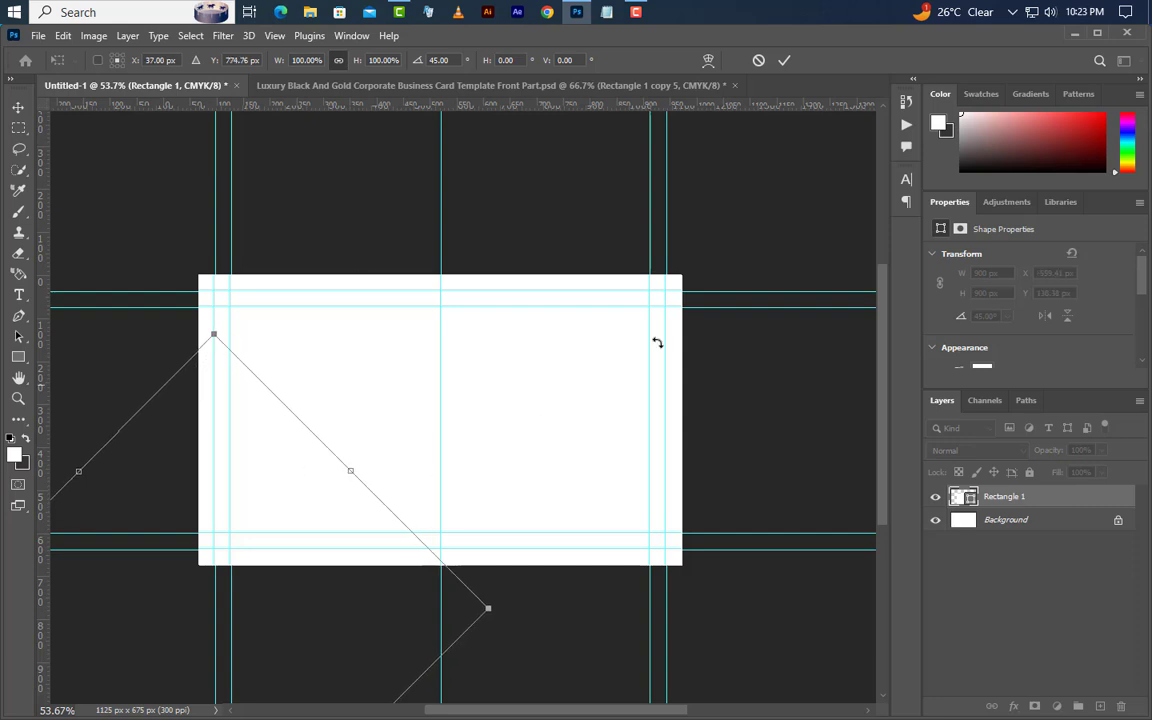
left_click(786, 61)
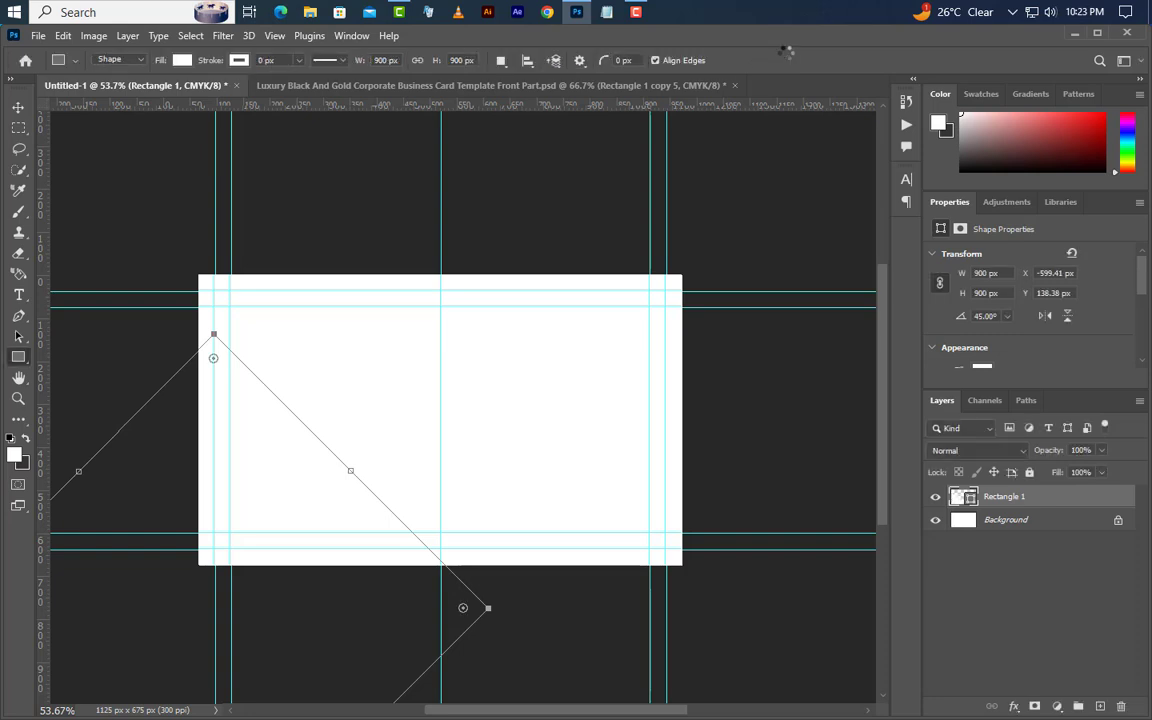
- Add a gradient overlay to Rectangle 1 with its left stop set to a6702a
right_click(1073, 505)
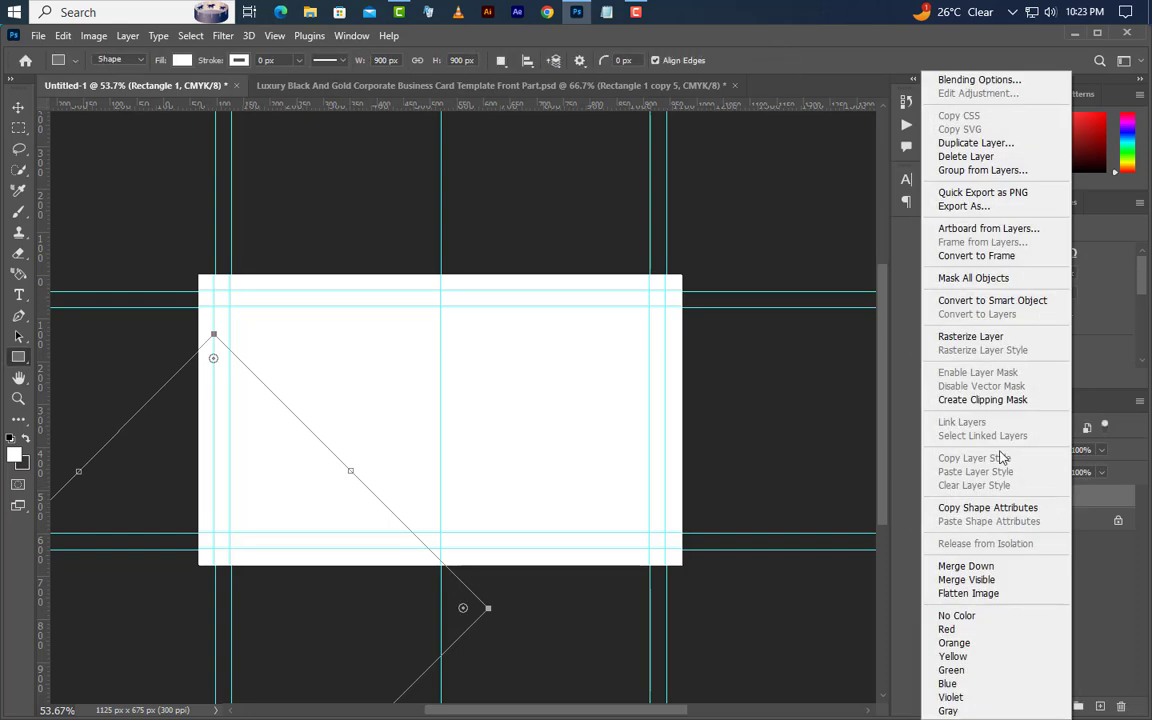
left_click(955, 80)
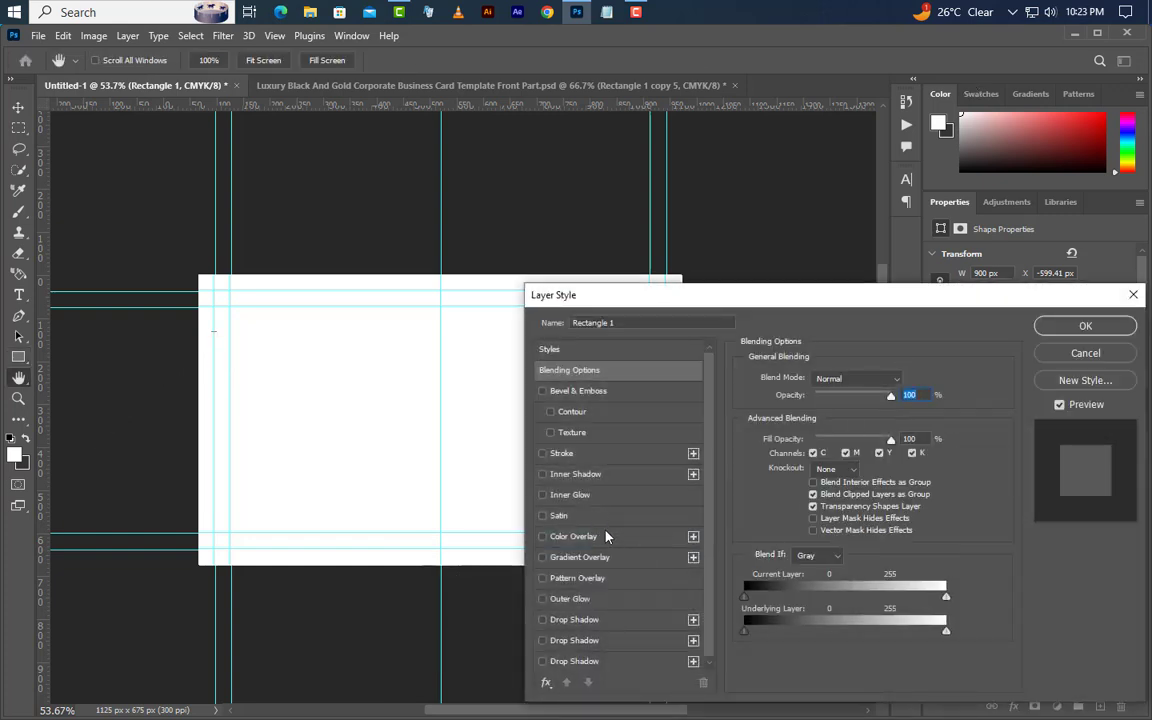
left_click(612, 558)
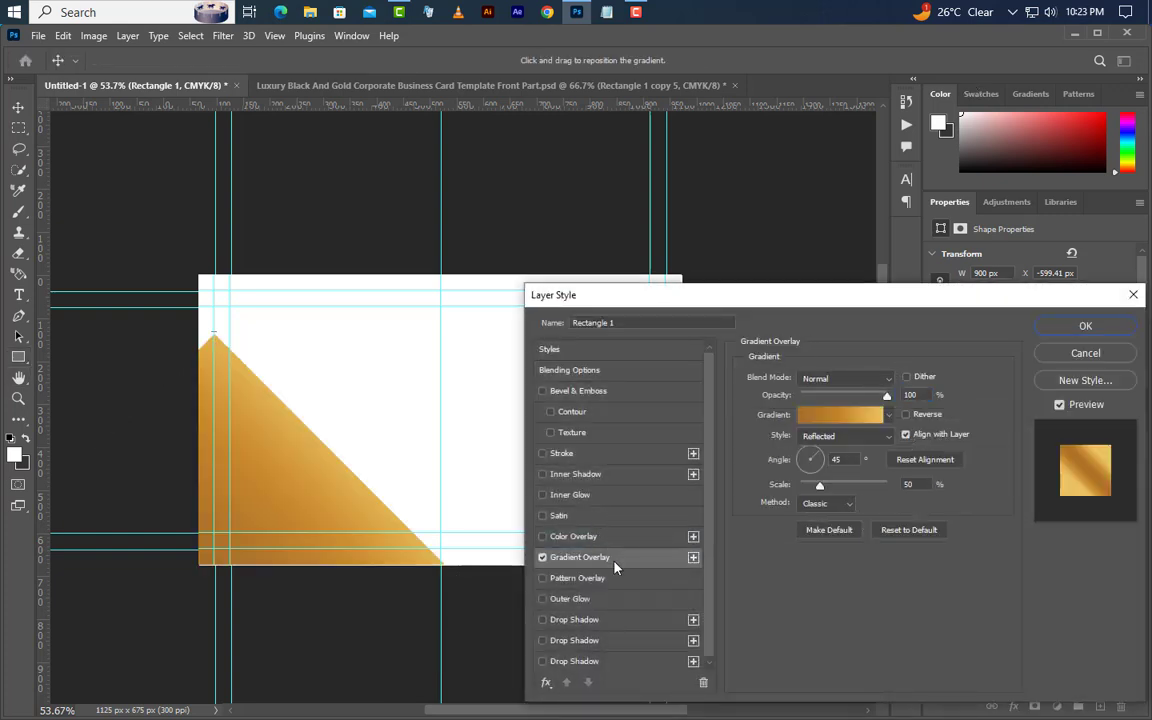
left_click(823, 425)
left_click(736, 537)
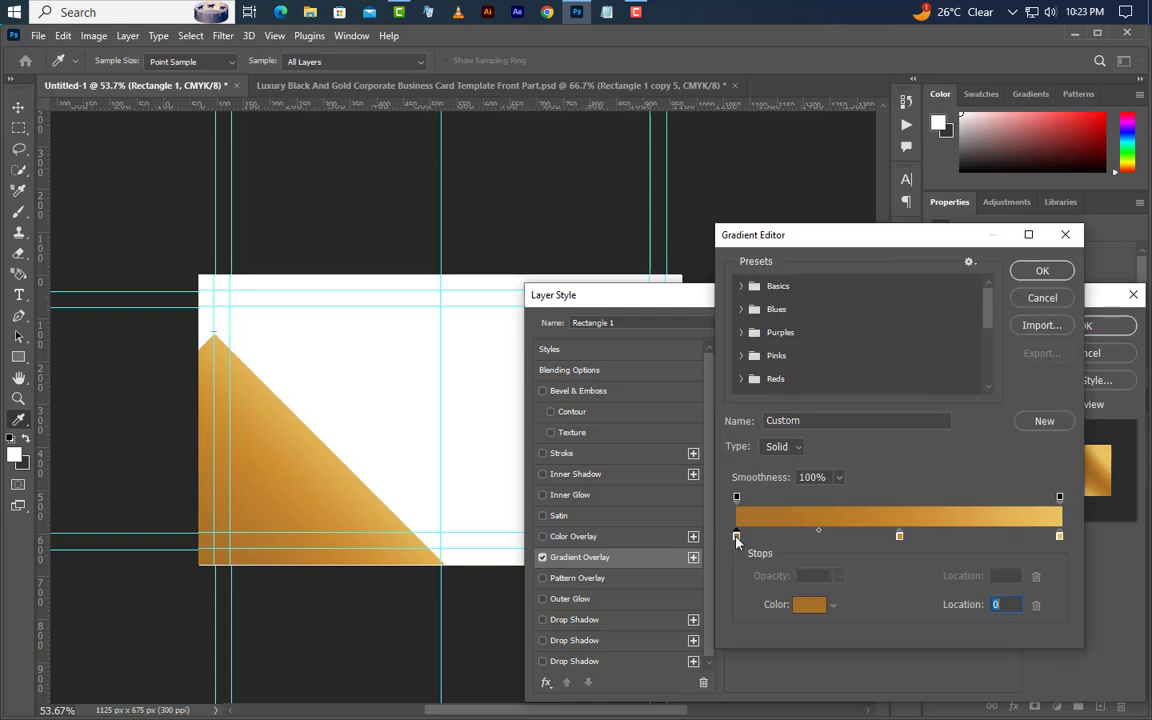
double_click(736, 537)
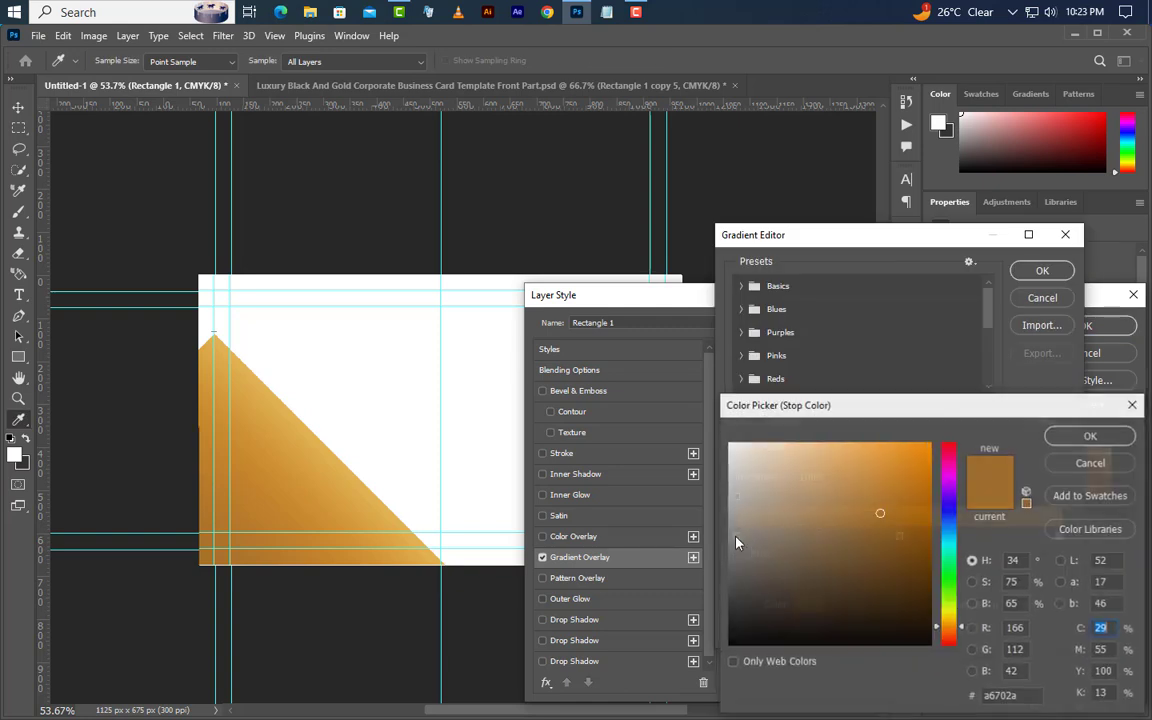
left_click(1034, 697)
left_click(1085, 436)
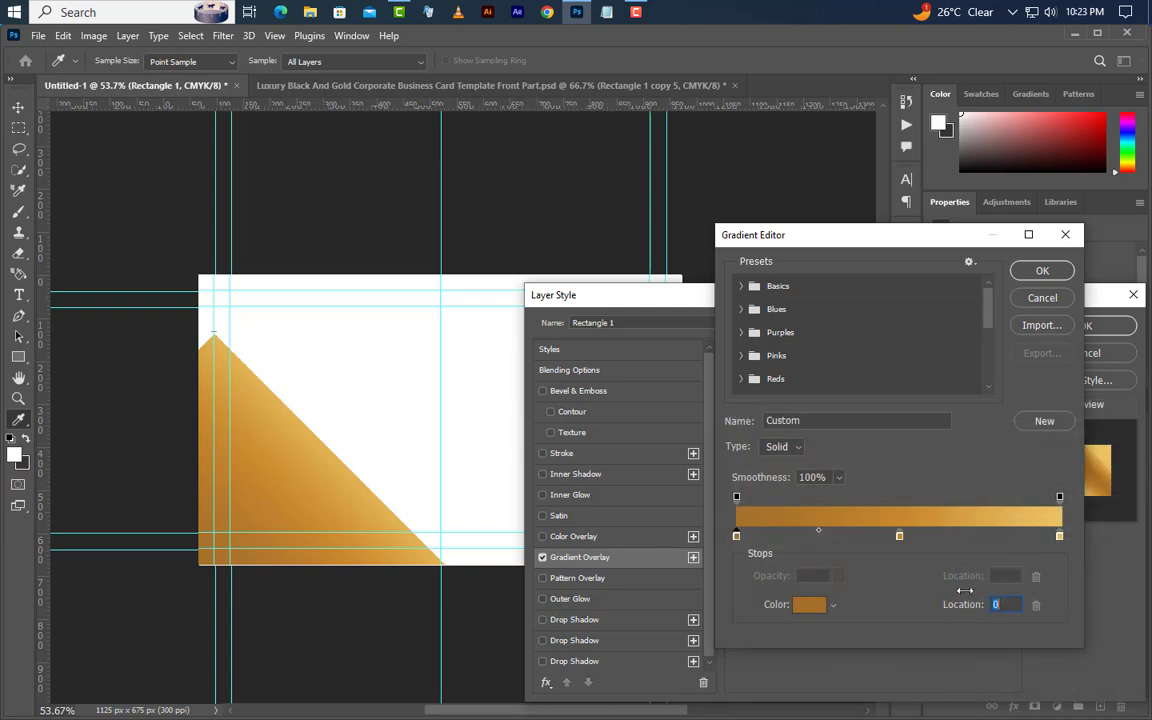
- Set the gradient's middle stop to c7892e and right stop to ebc363
left_click(900, 538)
double_click(900, 538)
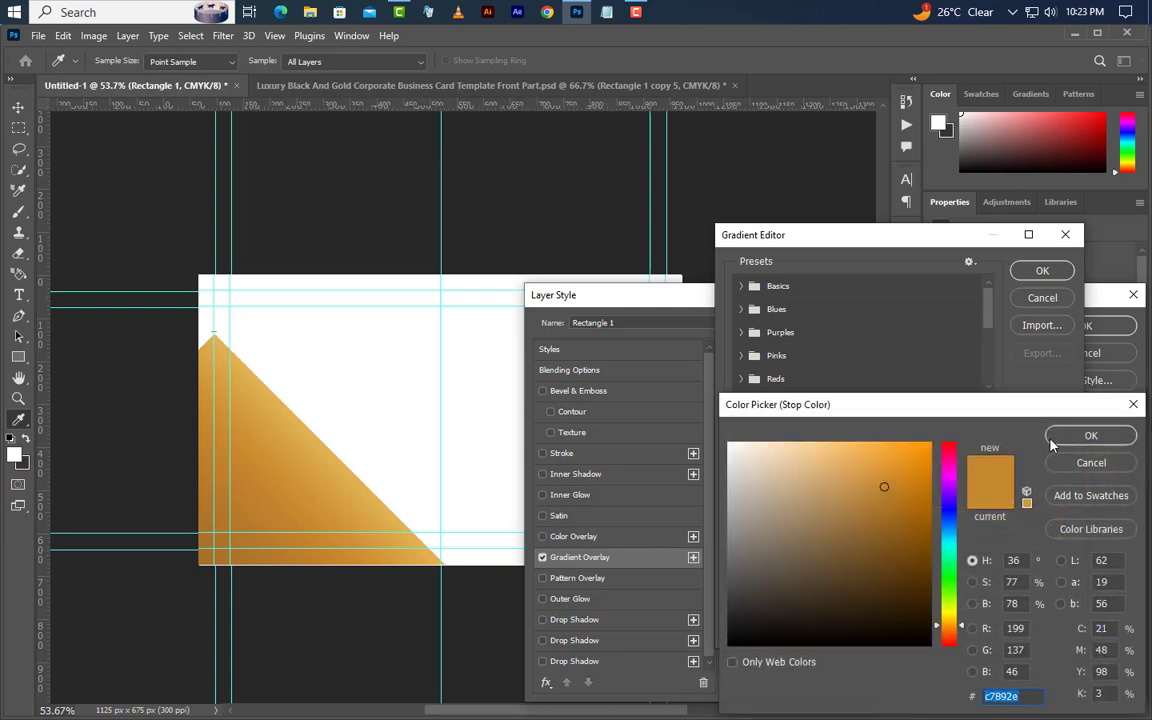
left_click(1051, 440)
left_click(1060, 537)
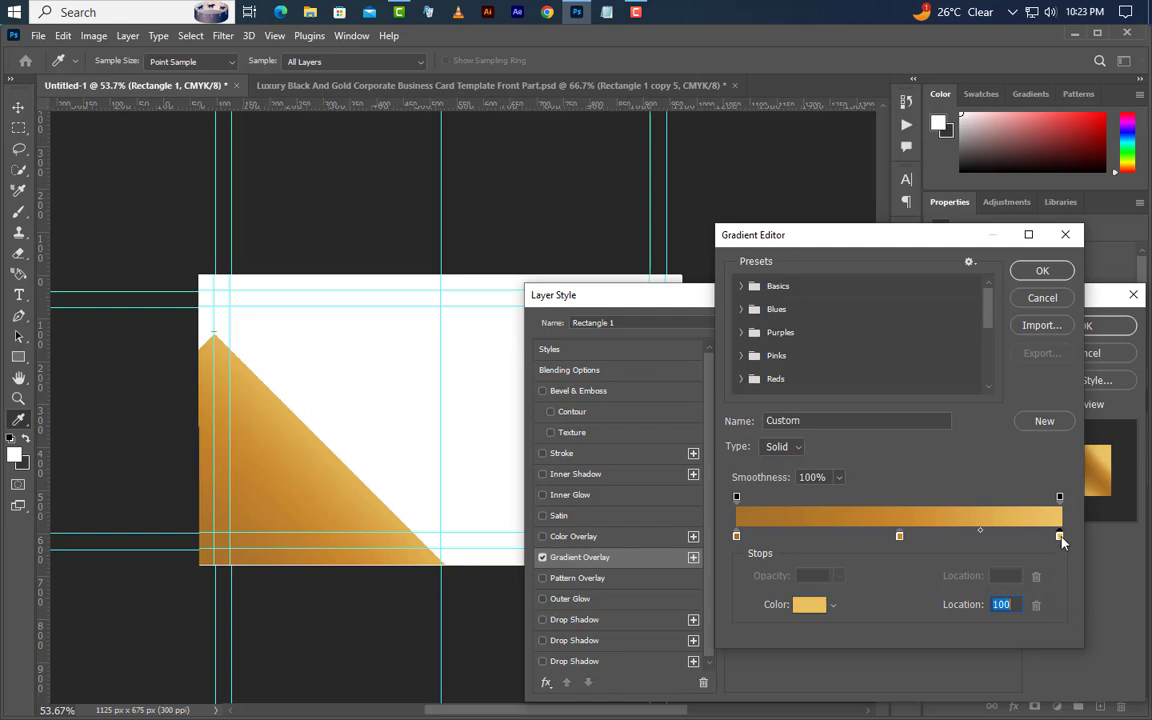
double_click(1060, 537)
left_click(1006, 694)
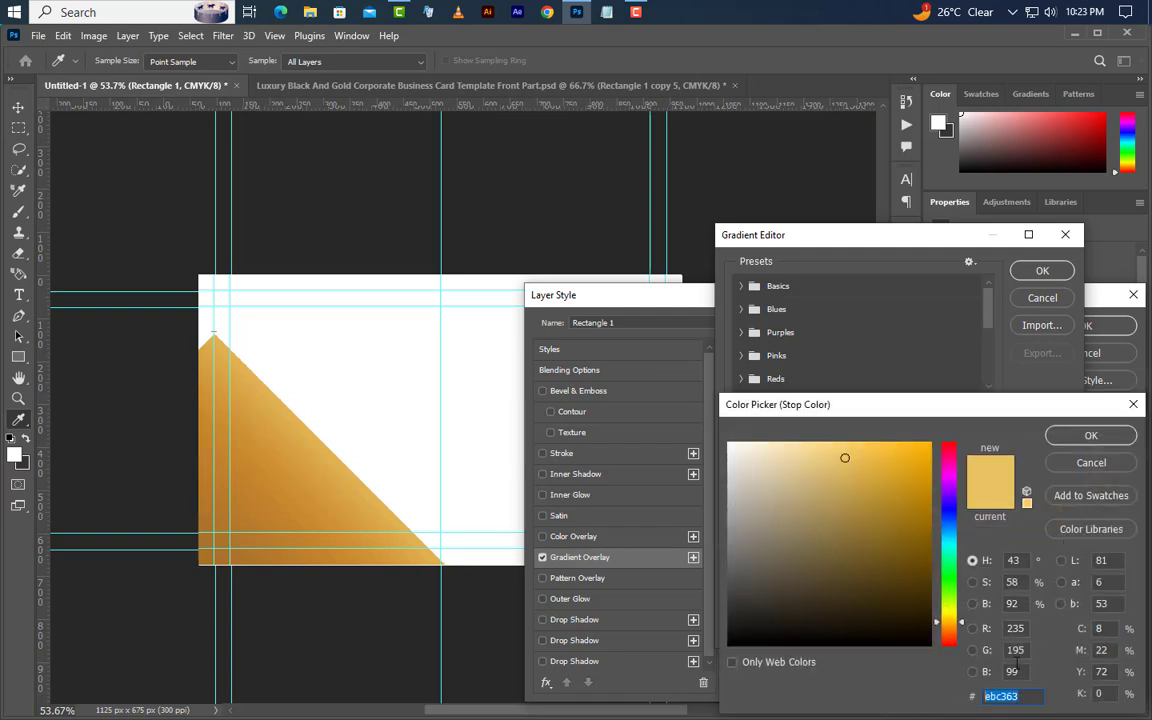
left_click(1084, 438)
left_click(1041, 270)
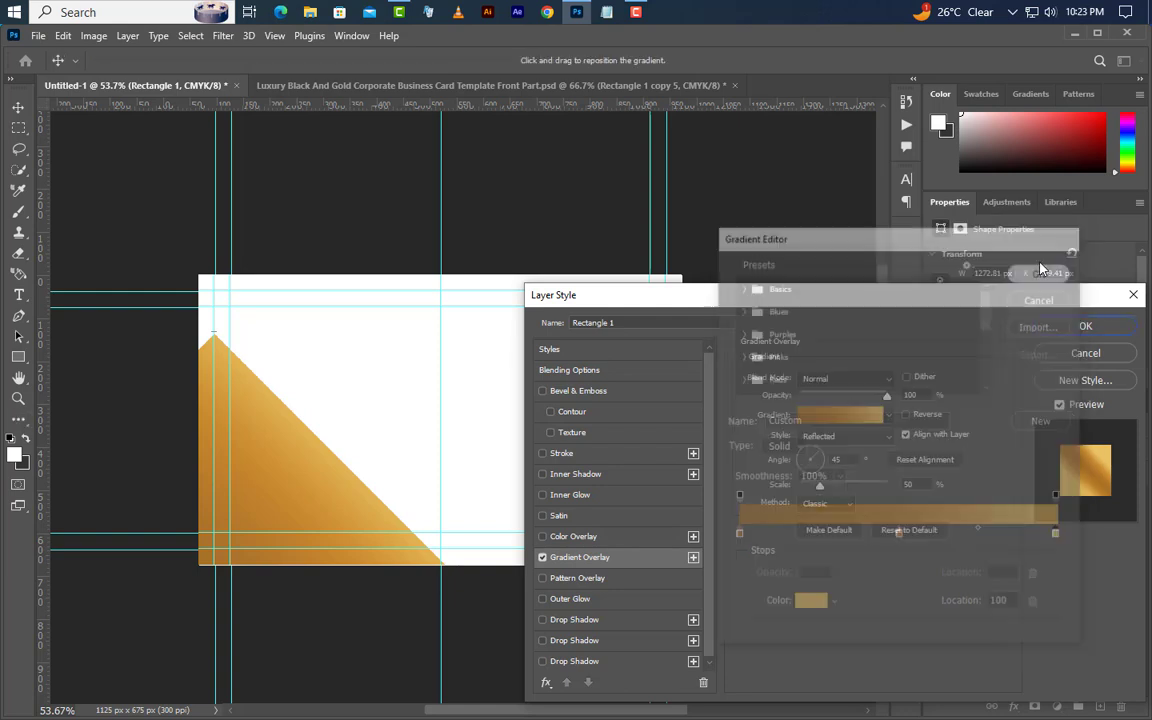
- Set the gradient overlay style to Reflected
left_click(888, 400)
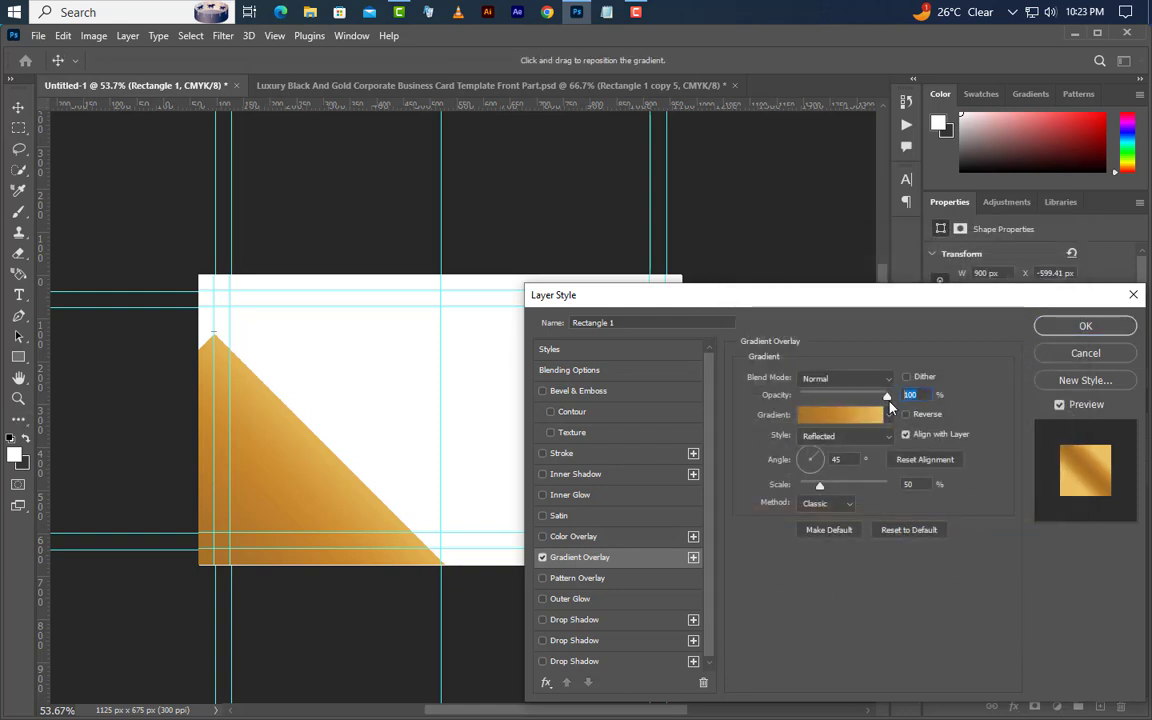
left_click(848, 437)
left_click(845, 496)
key("Tab")
- Add a Smooth Inner Bevel with Screen highlight and Multiply shadow
left_click(621, 397)
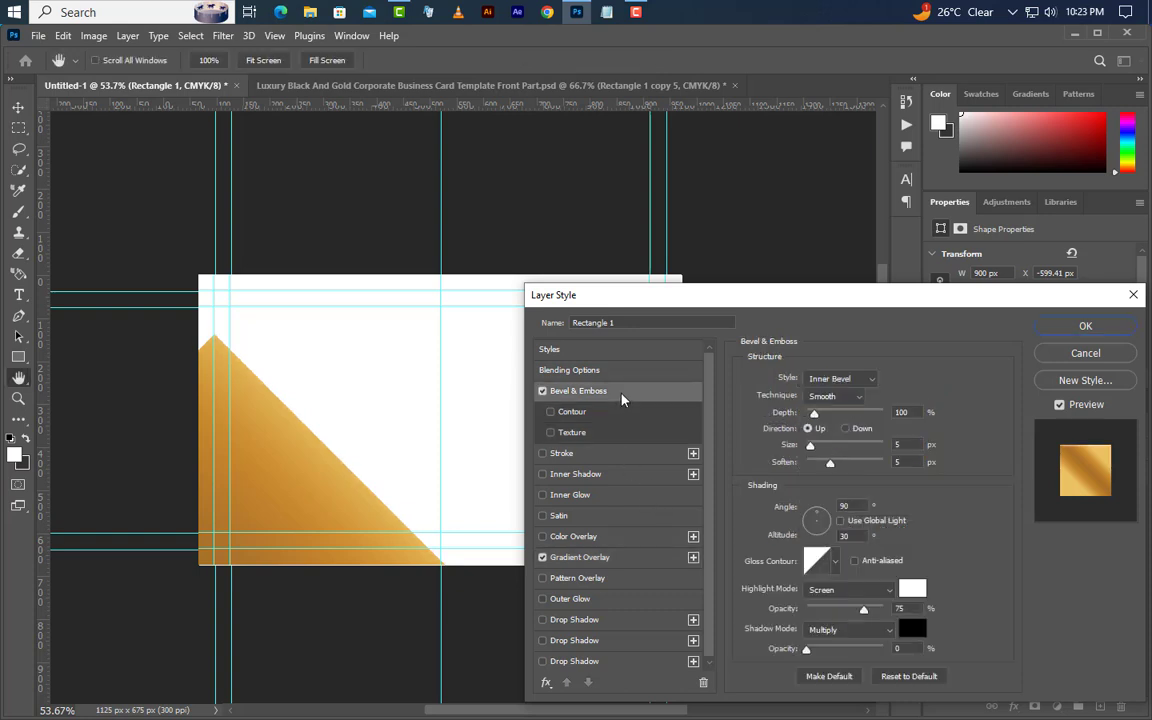
left_click(858, 378)
left_click(840, 392)
left_click(848, 397)
left_click(830, 411)
key("Tab")
left_click(884, 461)
key("Tab")
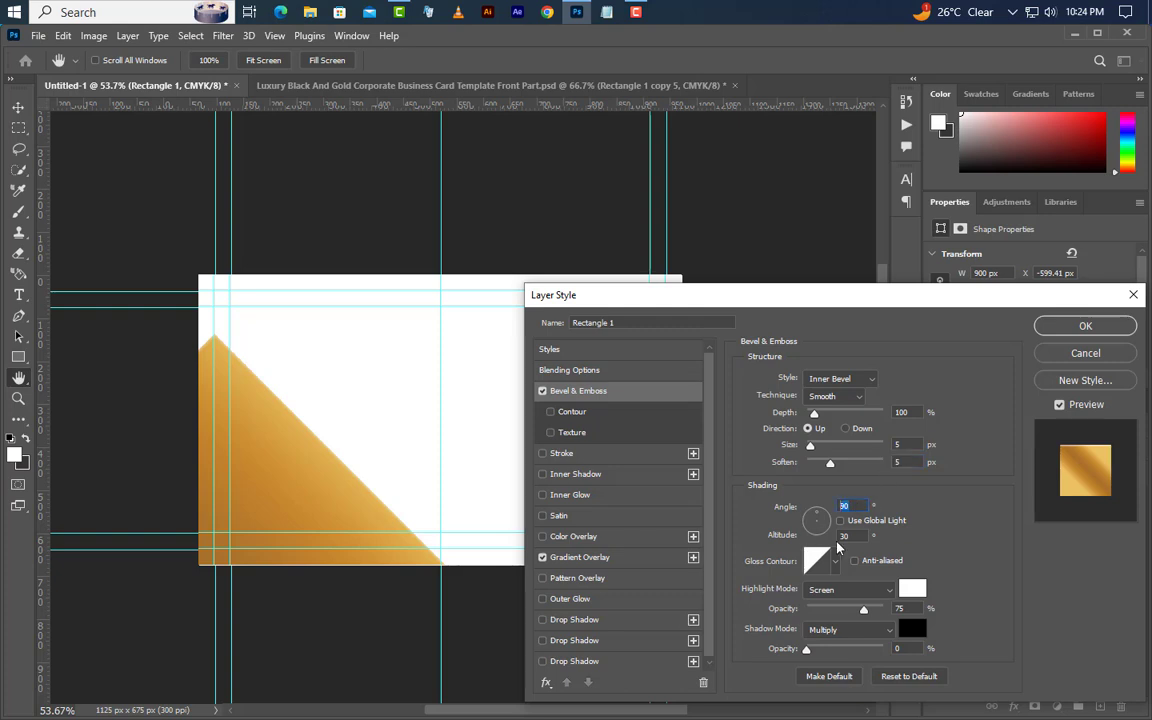
left_click(848, 589)
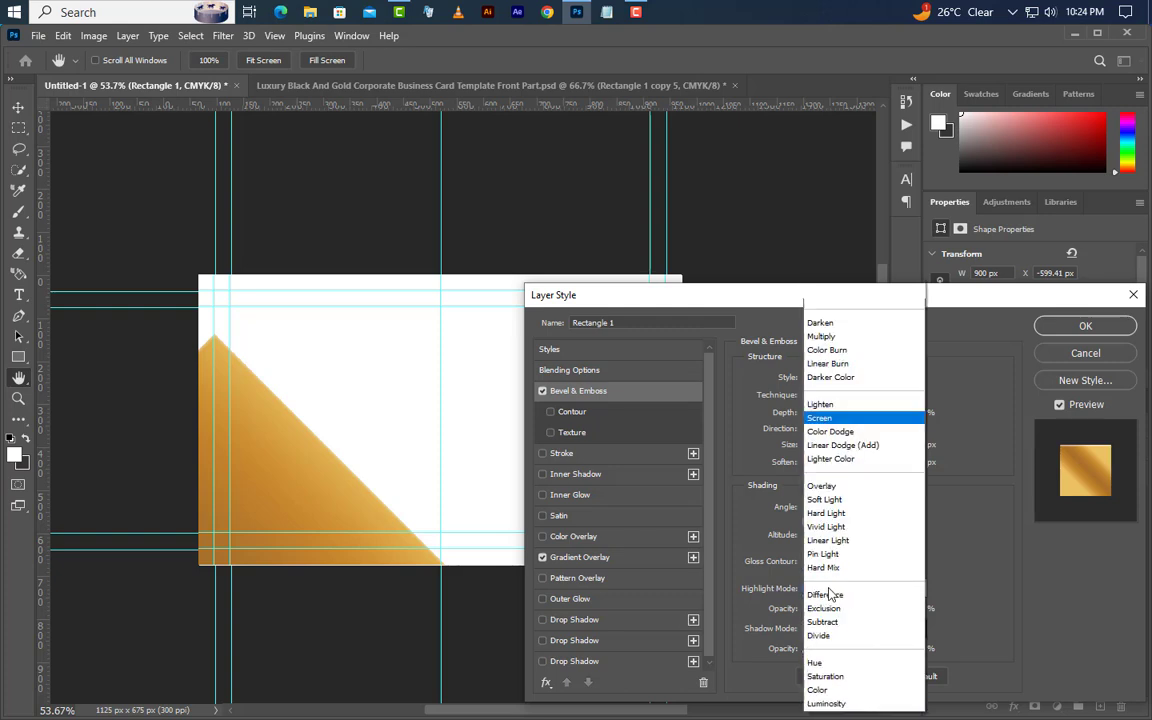
left_click(819, 418)
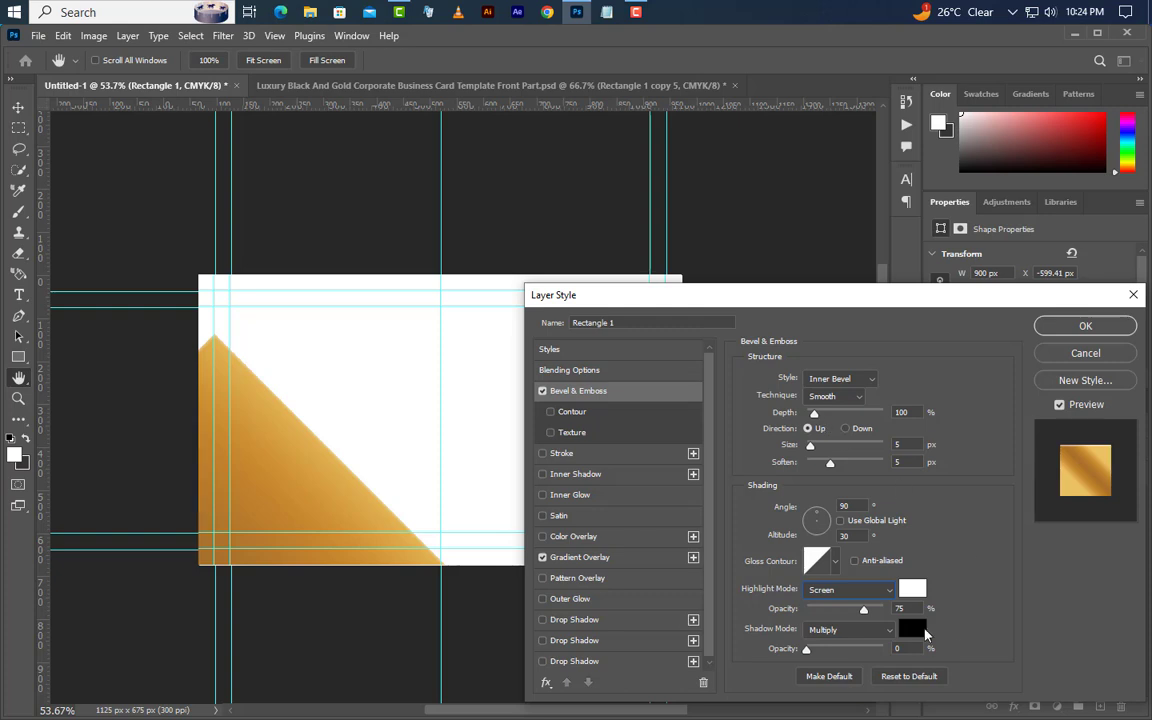
left_click(849, 629)
left_click(836, 336)
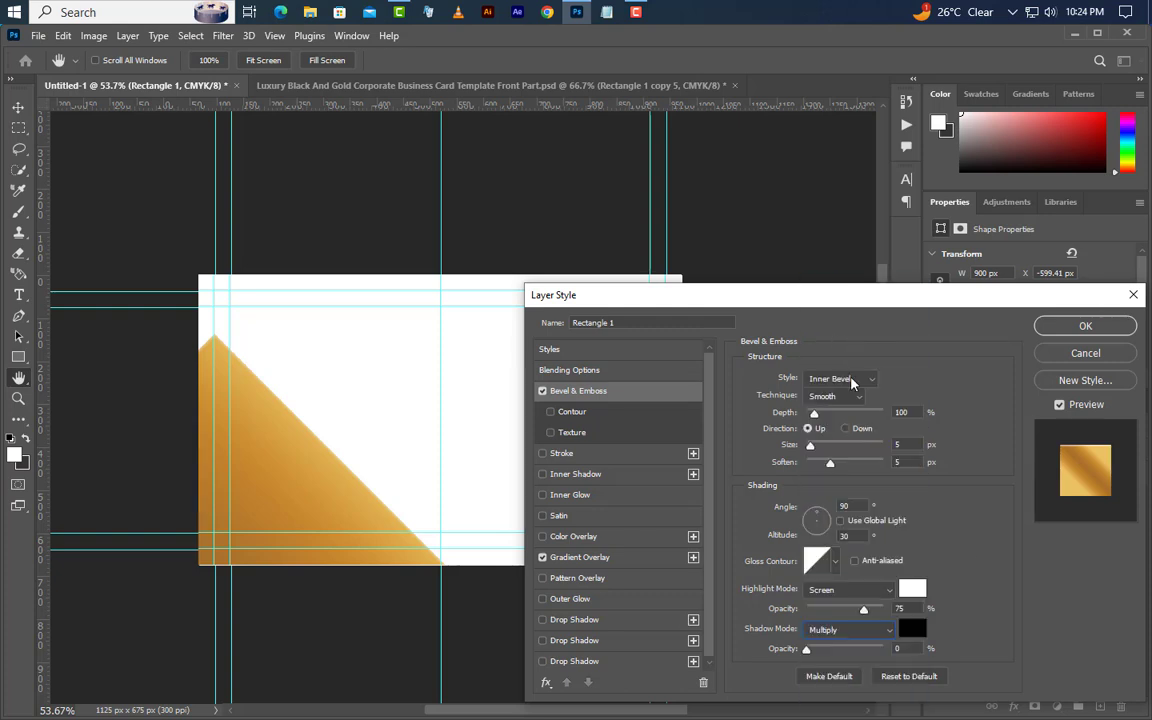
left_click(919, 649)
- Add a soft Screen-mode inner glow, adjusting its choke, size and range
left_click(594, 495)
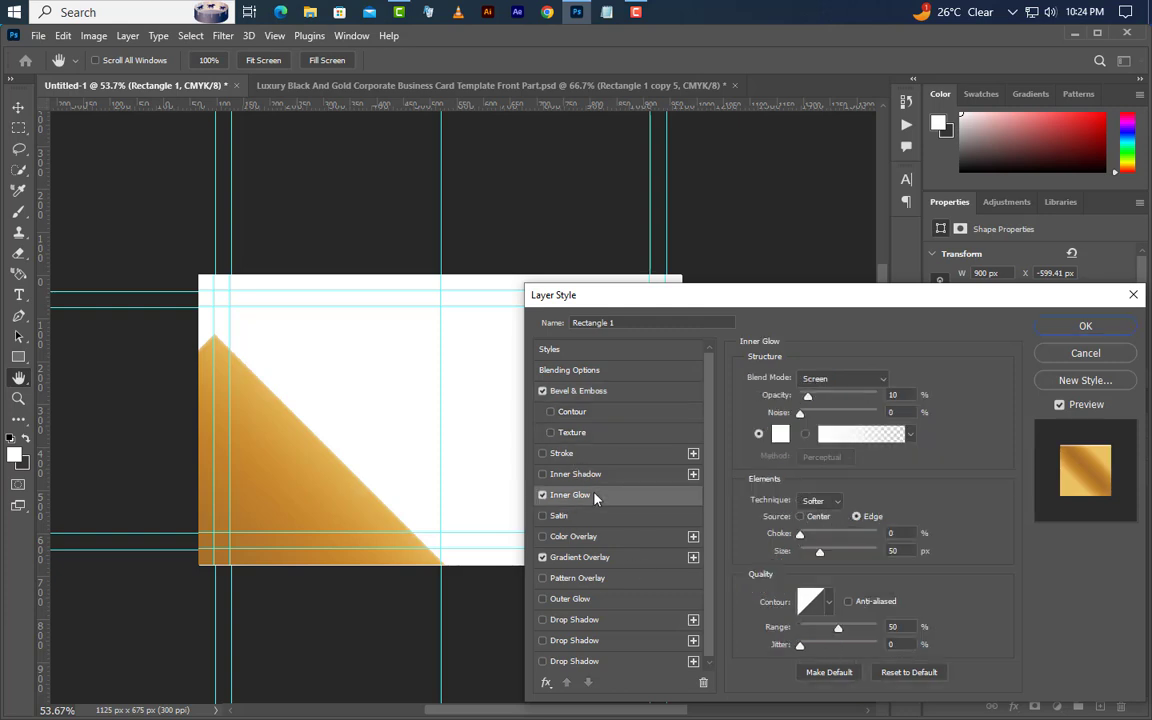
left_click(843, 379)
left_click(843, 421)
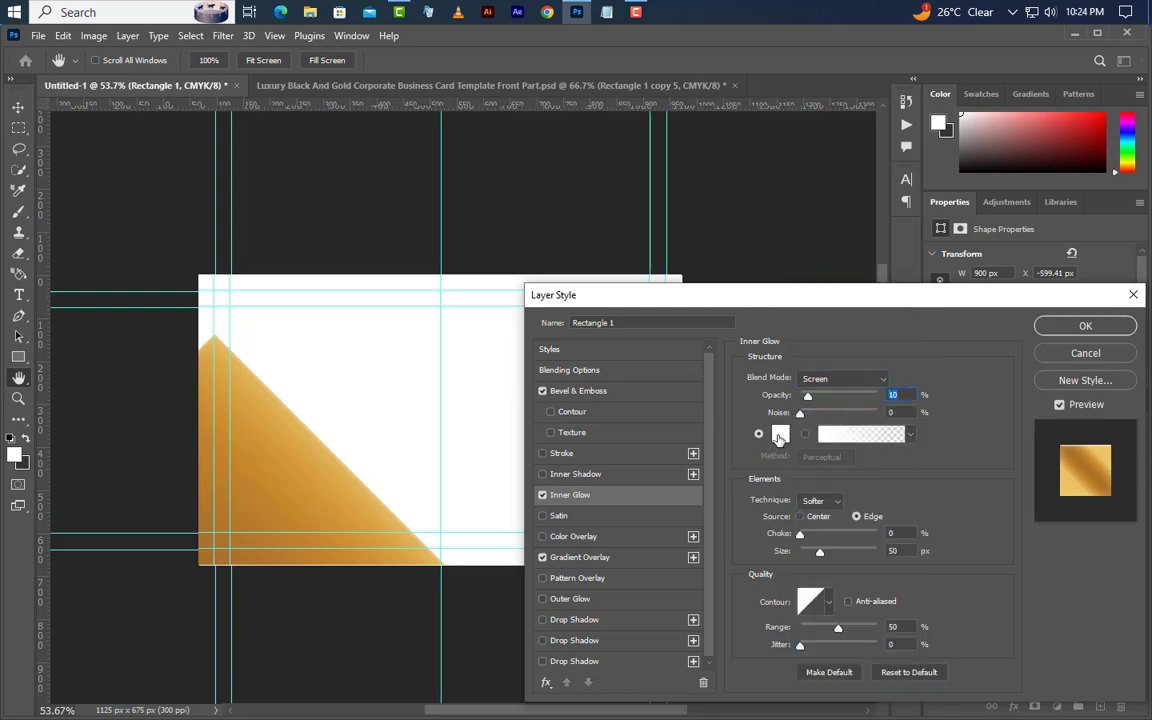
left_click(890, 533)
left_click(902, 552)
left_click(896, 627)
- Add a drop shadow, adjusting its opacity, angle, distance and size
left_click(642, 620)
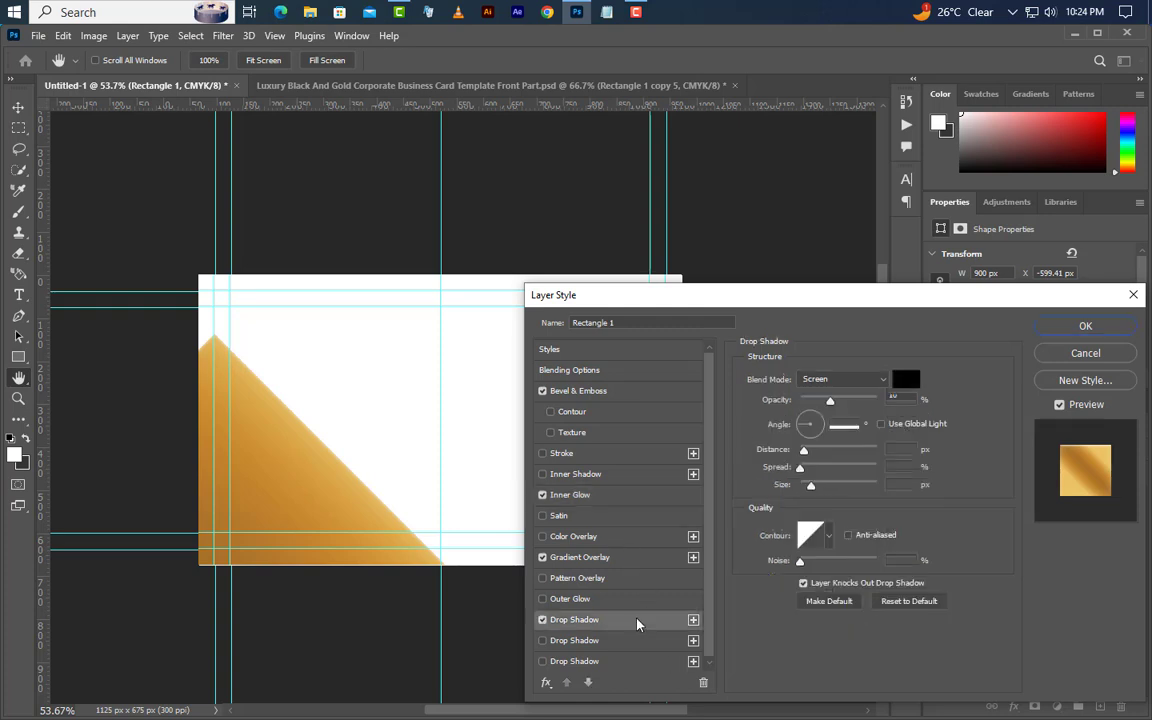
left_click(893, 399)
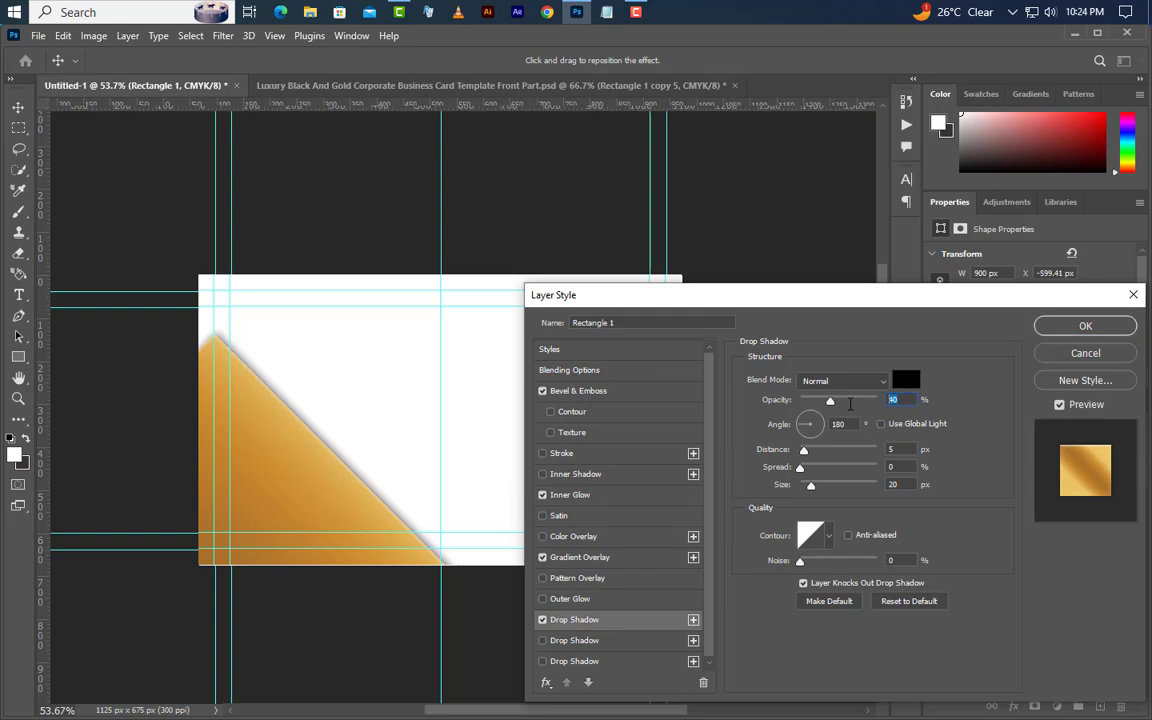
left_click(834, 424)
key("Tab")
left_click_drag(898, 486, 868, 489)
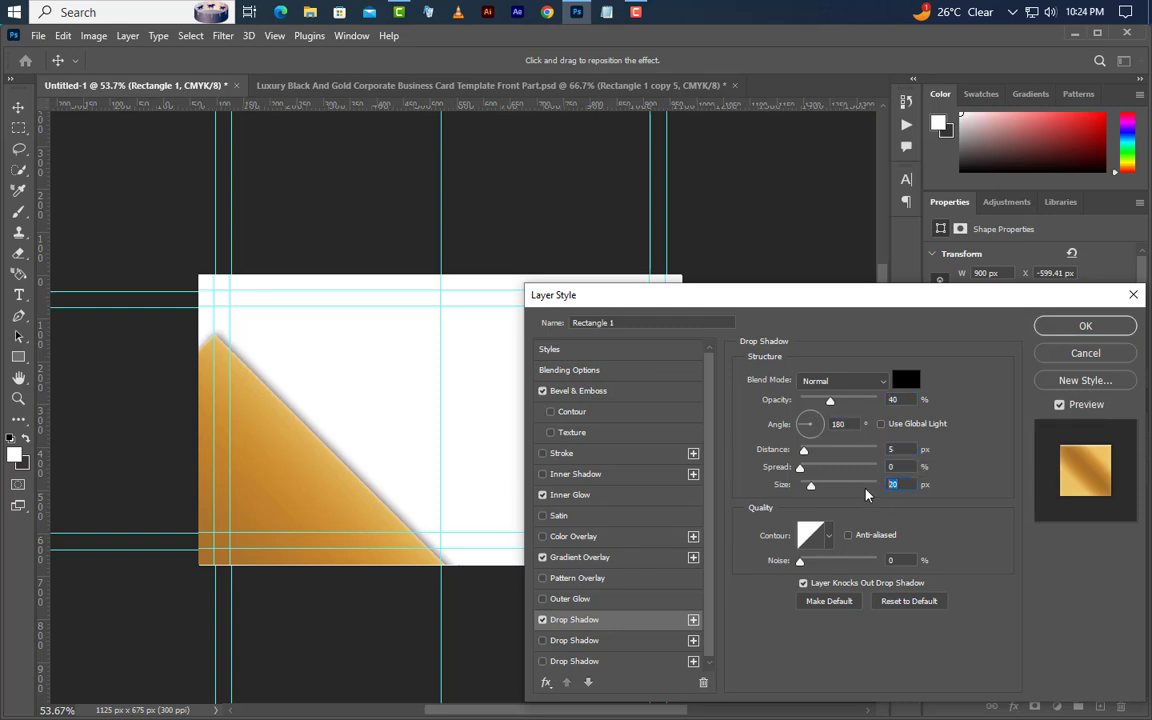
- Add a second drop shadow with its own opacity, distance and size
left_click(636, 641)
left_click(636, 641)
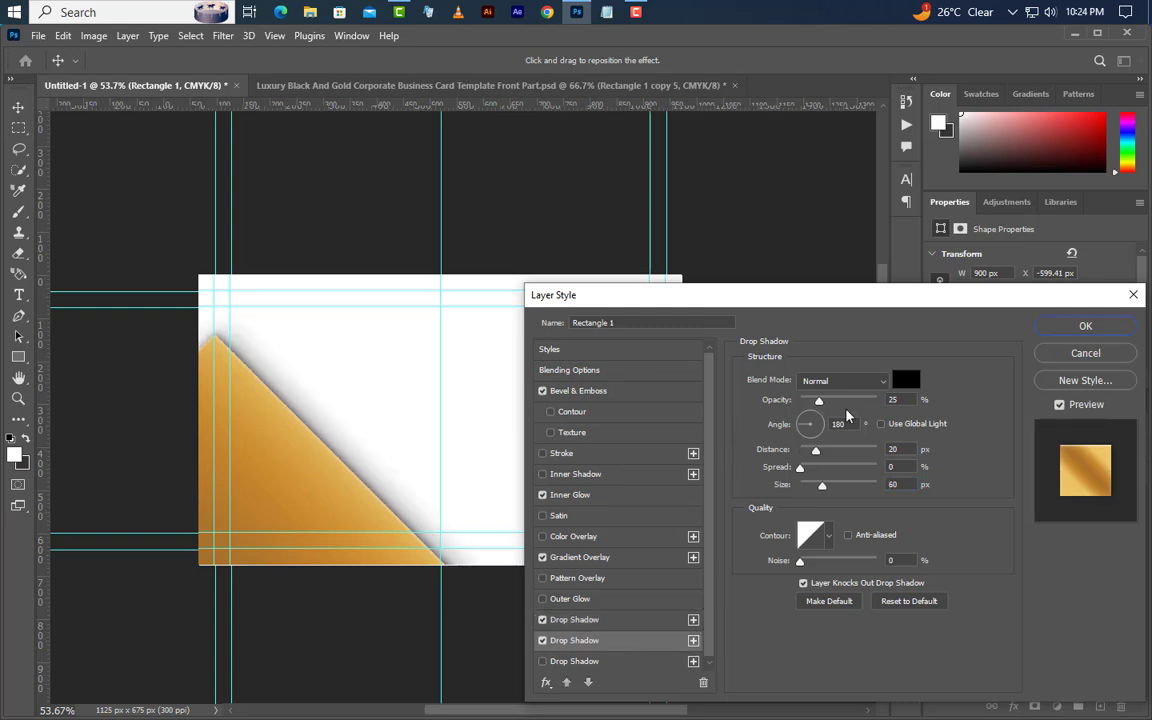
key("Tab")
key("Tab")
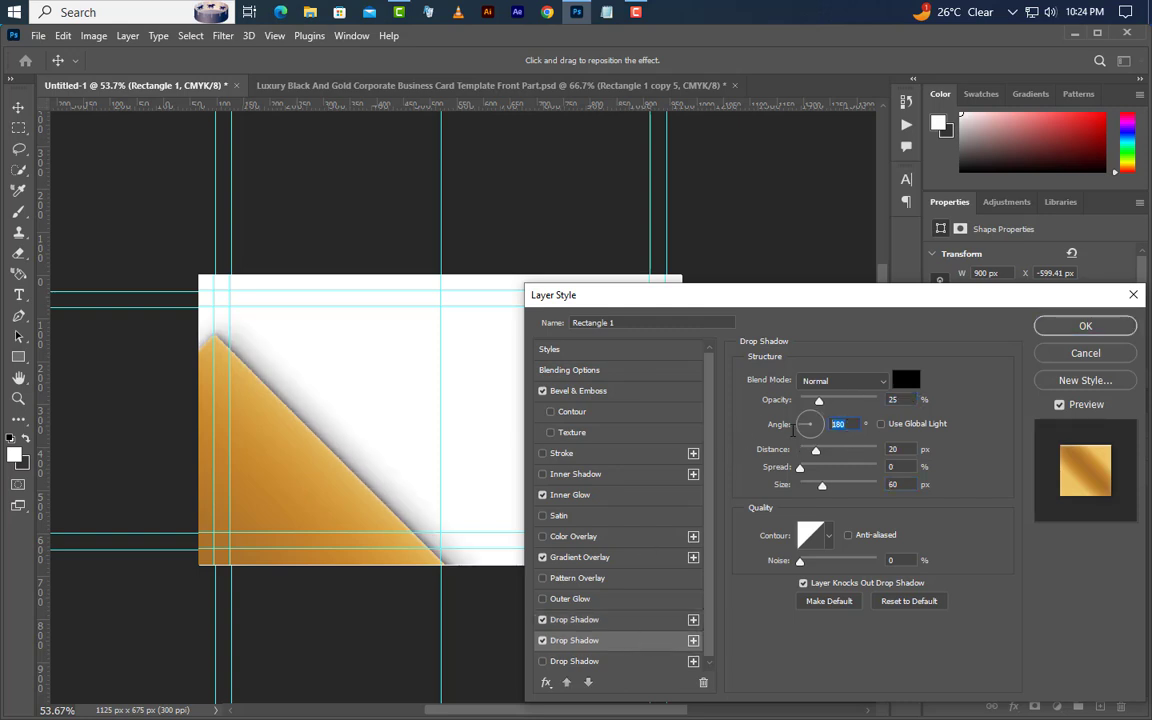
key("Tab")
key("Tab")
- Apply the layer effects and duplicate Rectangle 1 as Rectangle 1 copy
left_click(1044, 327)
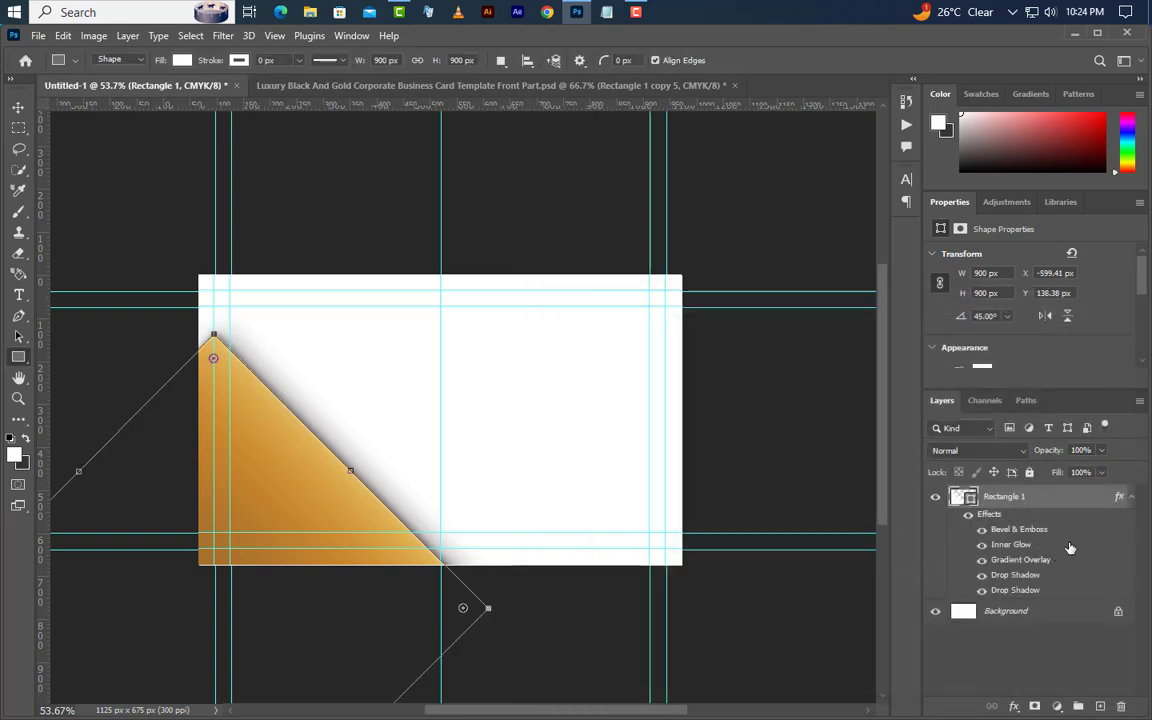
left_click(1131, 497)
right_click(1081, 507)
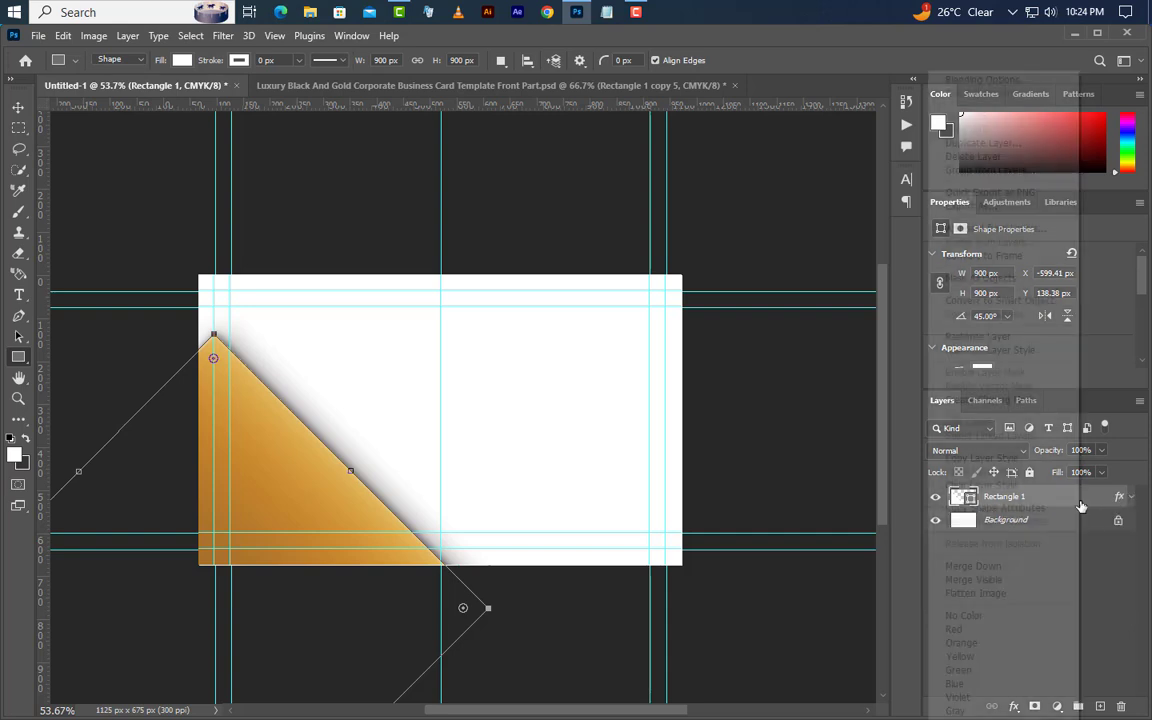
left_click(985, 143)
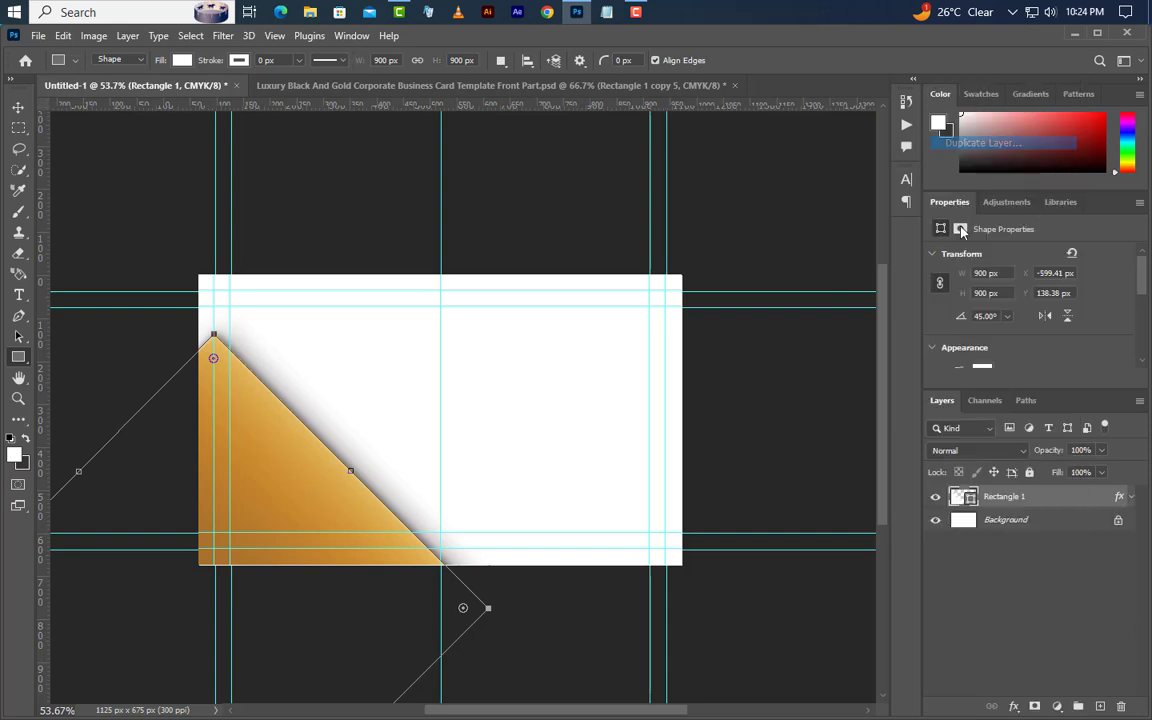
left_click(706, 213)
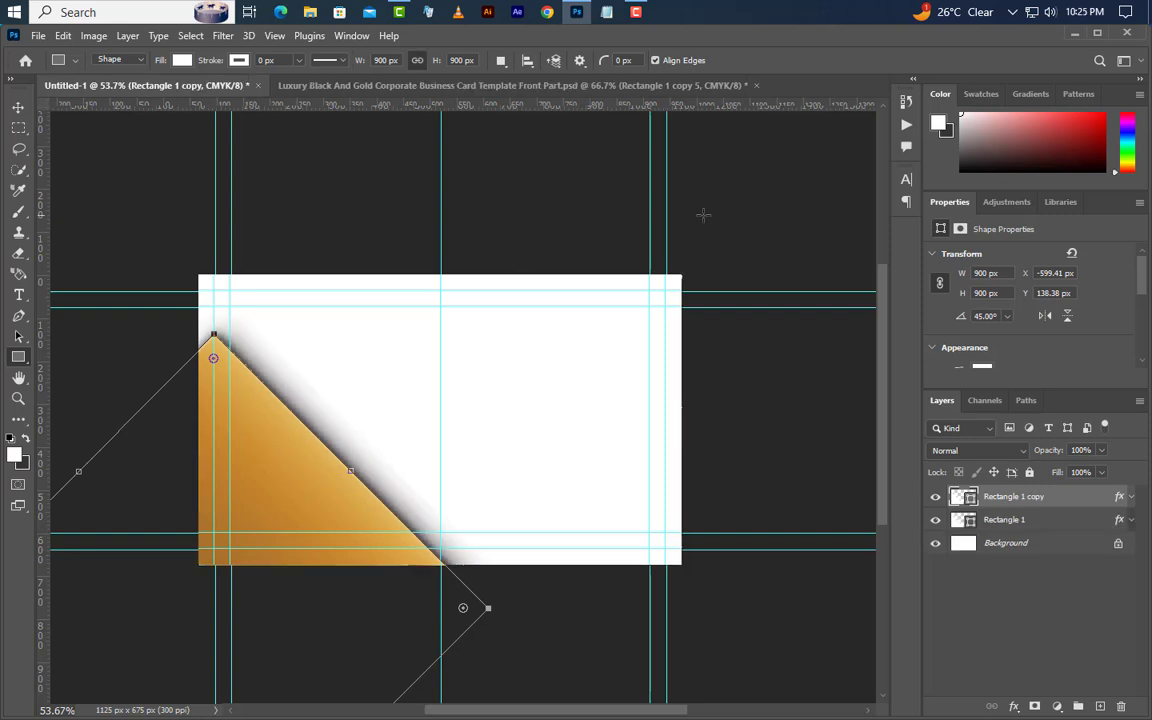
- Add a horizontal guide at 337.5 px and shift the copy down and right
left_click_drag(516, 108, 496, 415)
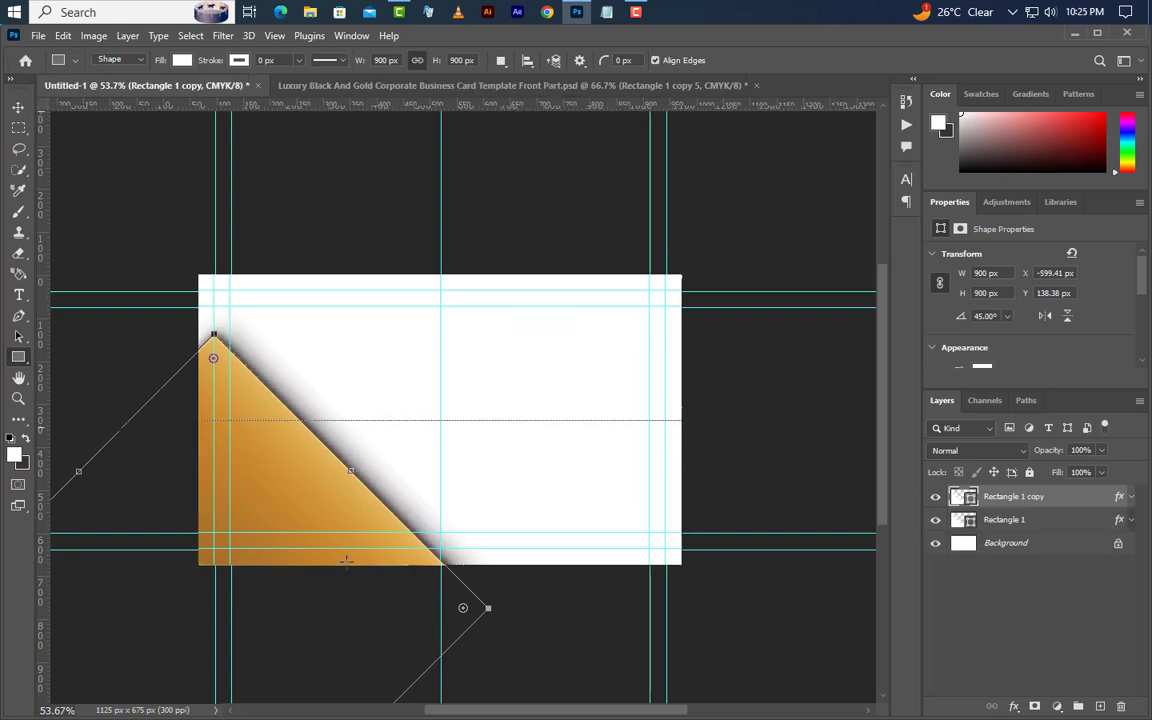
key("v")
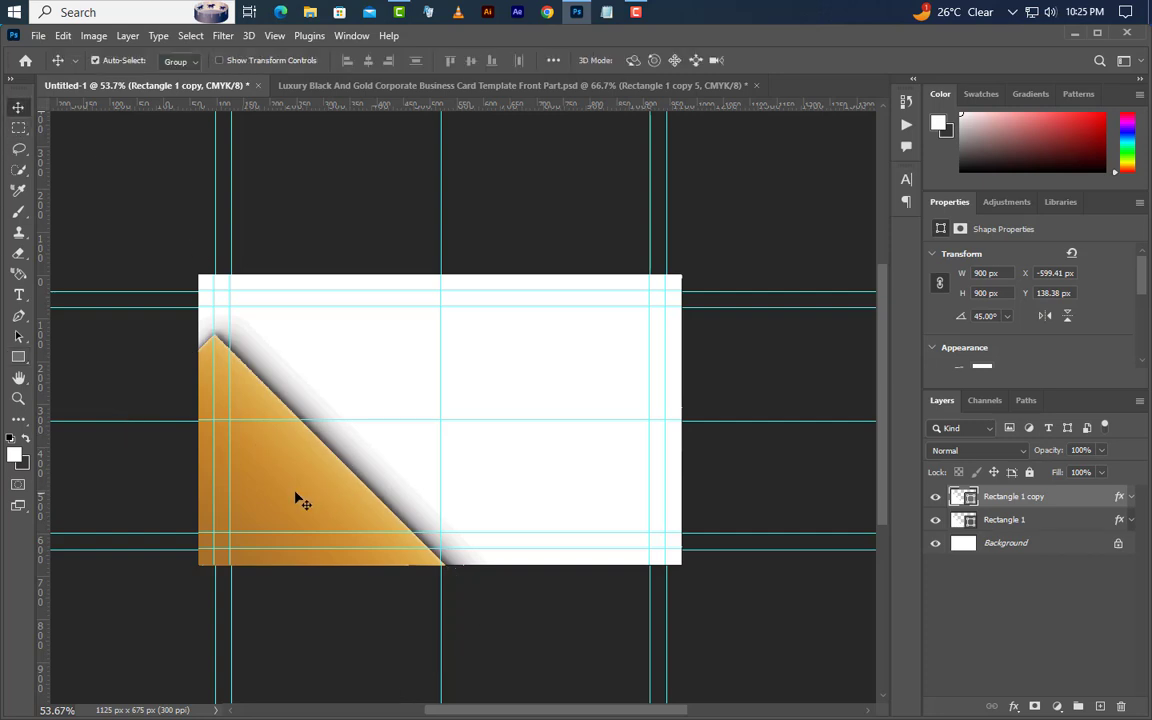
left_click_drag(296, 496, 329, 553)
left_click_drag(329, 553, 329, 553)
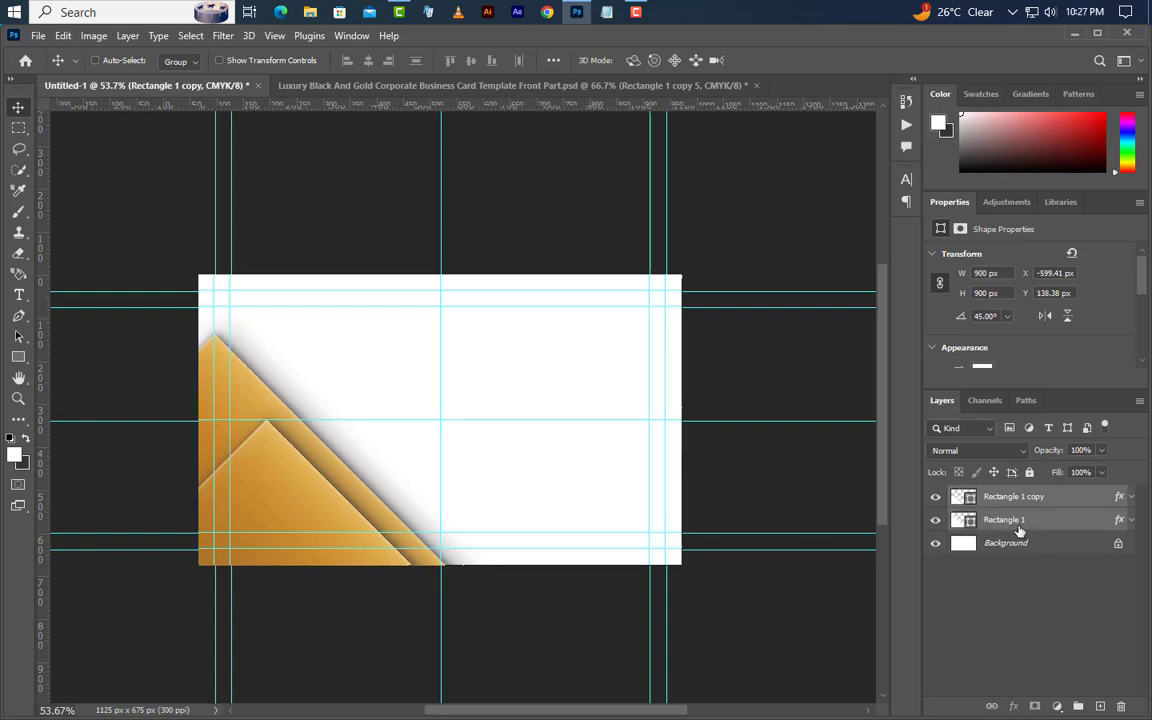
- Duplicate both gold triangle layers
left_click(1019, 520, "shift")
right_click(1019, 520)
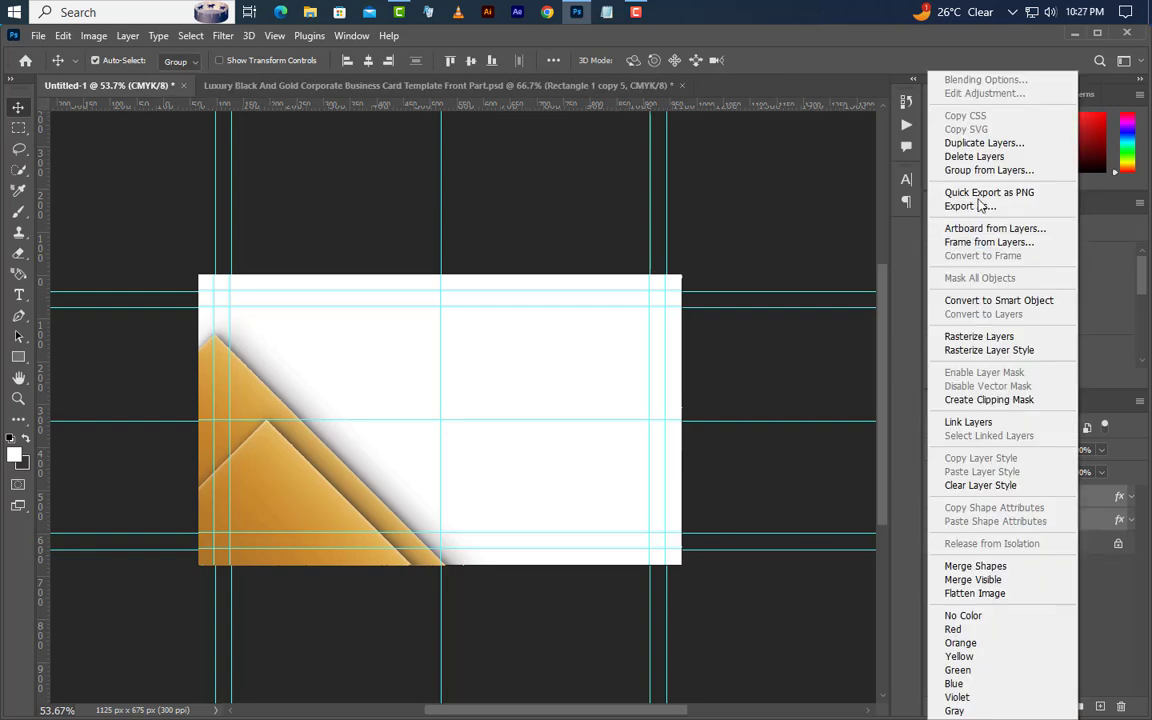
left_click(1000, 141)
left_click(718, 217)
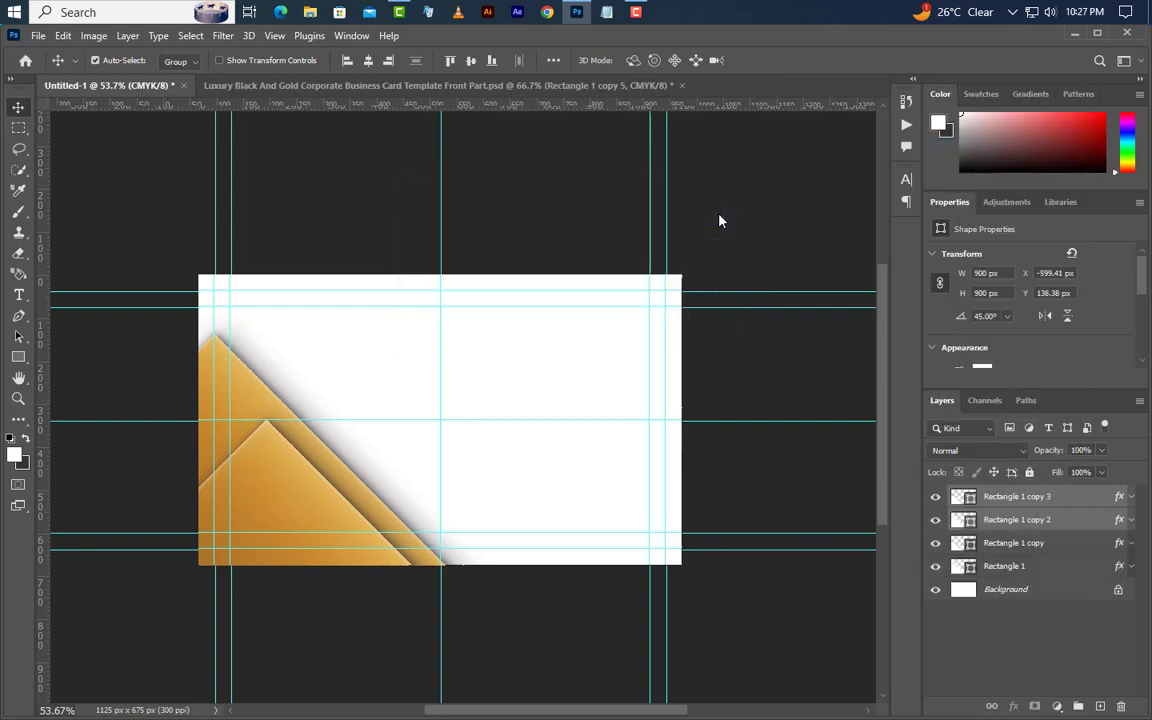
- Flip the copies horizontally and vertically, rotate them and position them in the upper-right corner
left_click(63, 36)
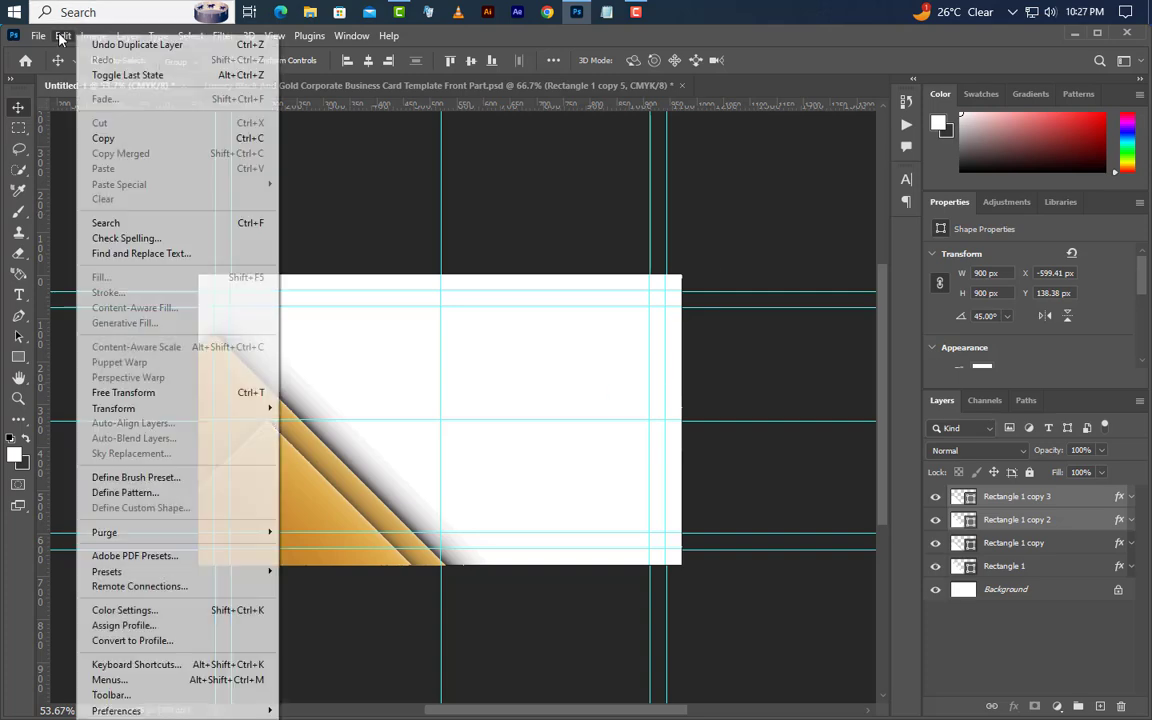
left_click(140, 356)
right_click(321, 495)
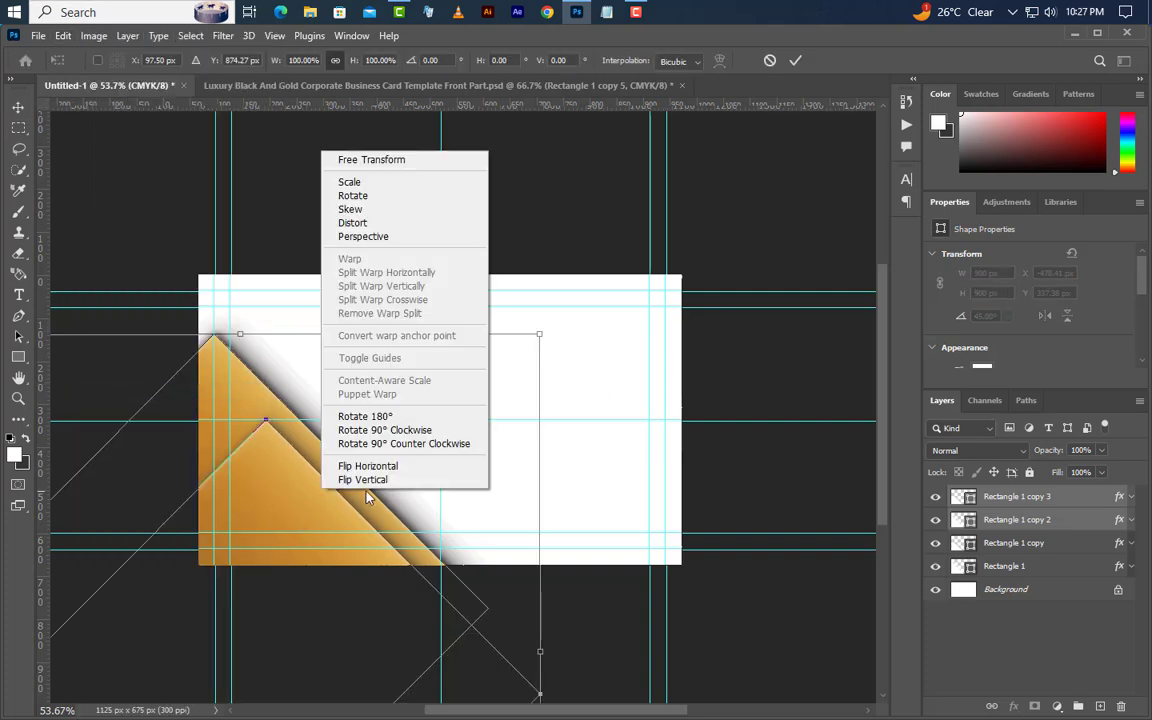
left_click(360, 463)
left_click(367, 516)
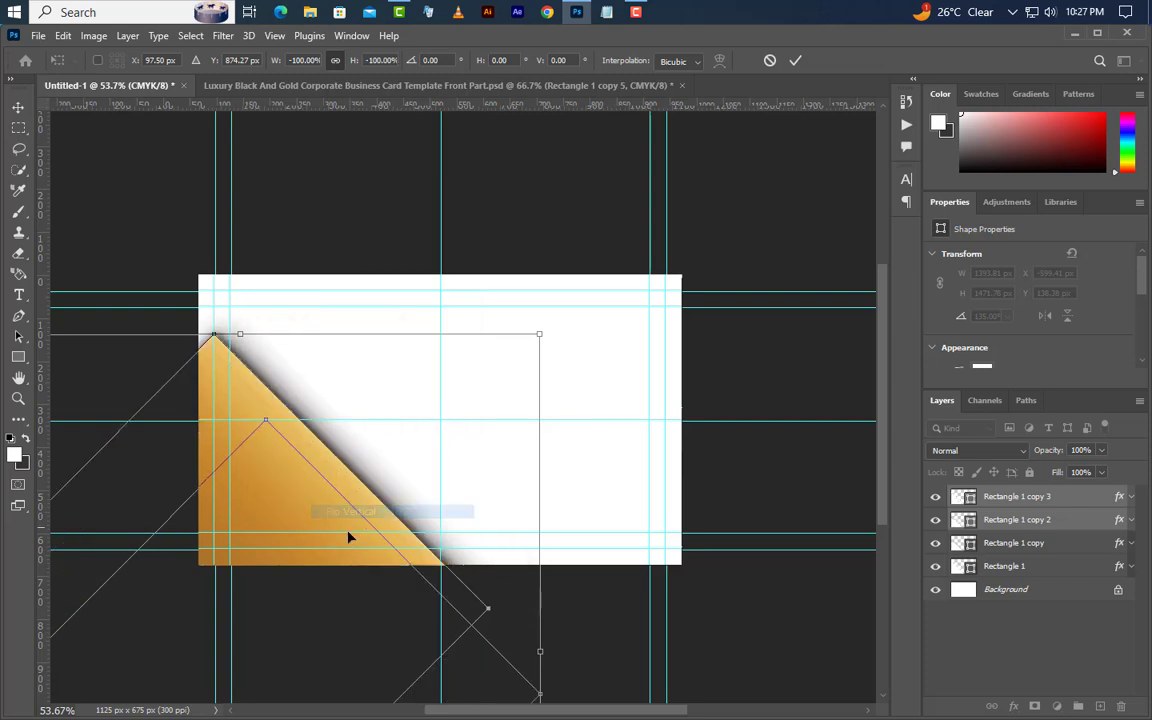
left_click_drag(683, 222, 642, 311)
left_click_drag(588, 477, 545, 280)
key("Down")
key("Down")
key("Down")
key("Down")
key("Down")
key("Down")
key("Down")
key("Down")
key("Down")
key("Down")
key("Down")
key("Down")
key("Down")
key("Down")
key("Down")
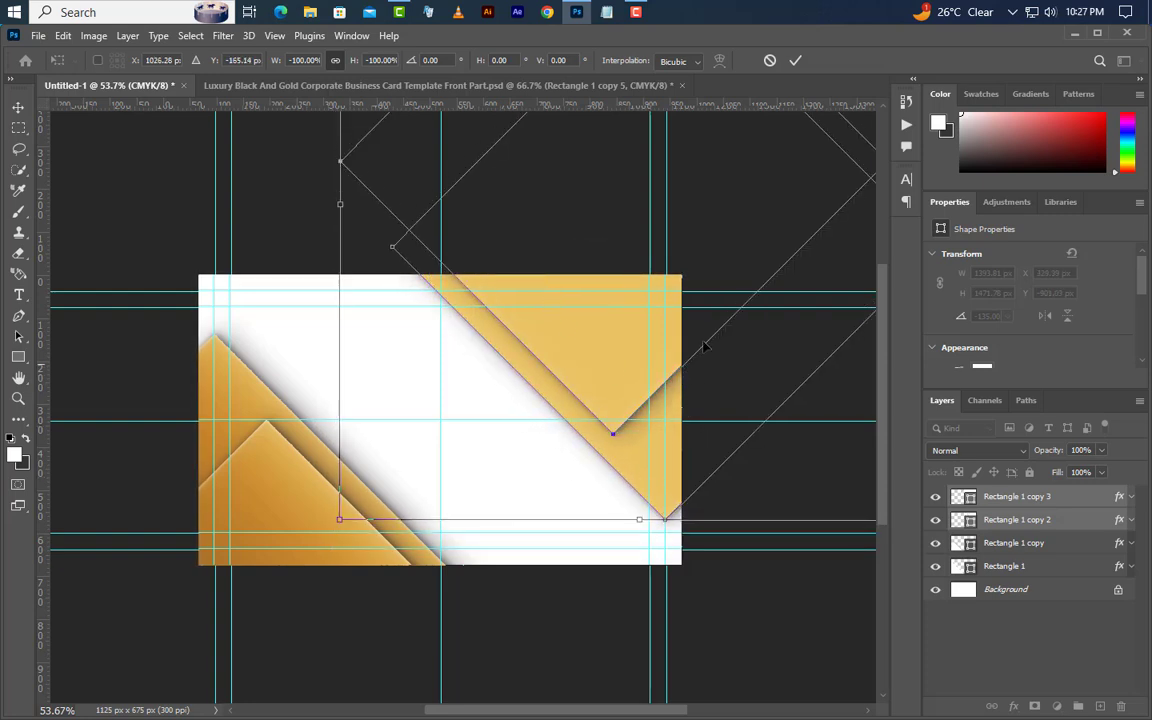
left_click(795, 60)
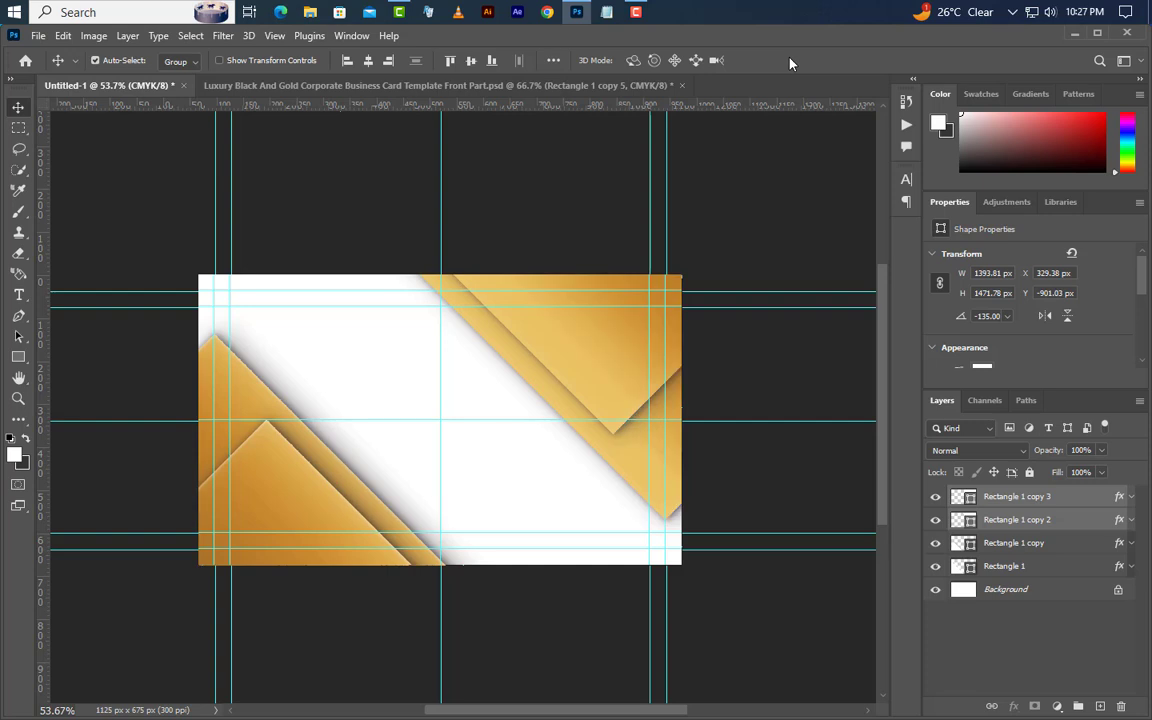
left_click(935, 498)
left_click(935, 498)
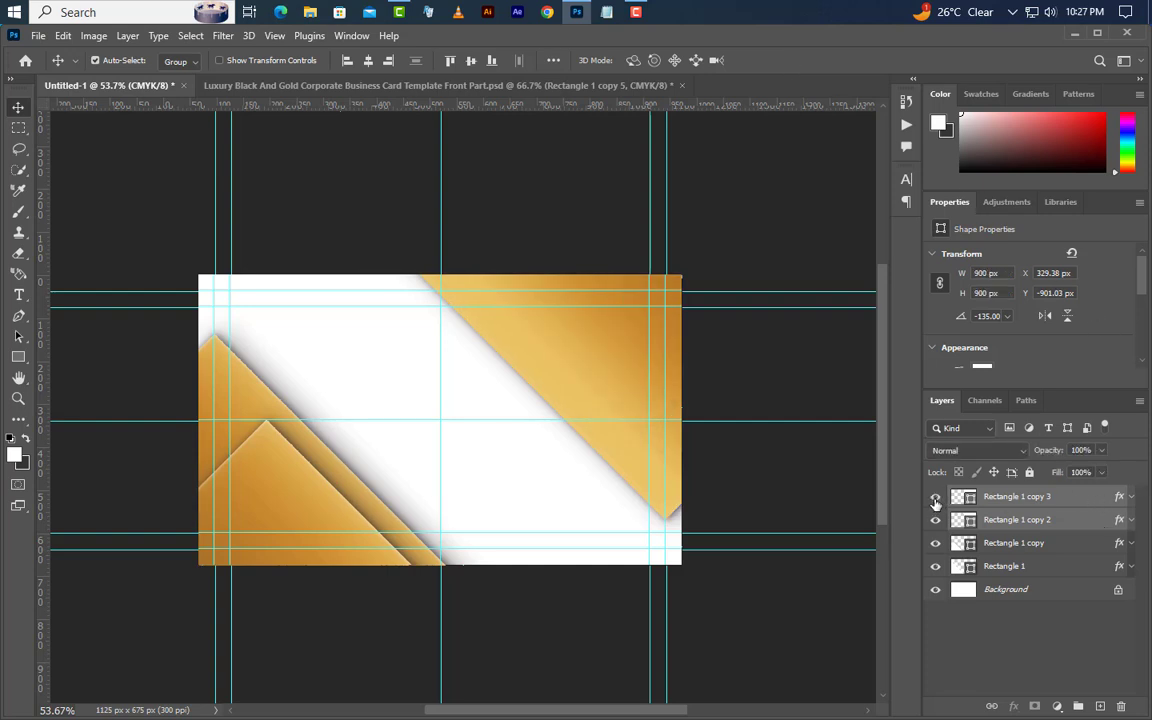
- Clear the layer style from Rectangle 1 copy 2
left_click(1078, 522)
left_click(1131, 520)
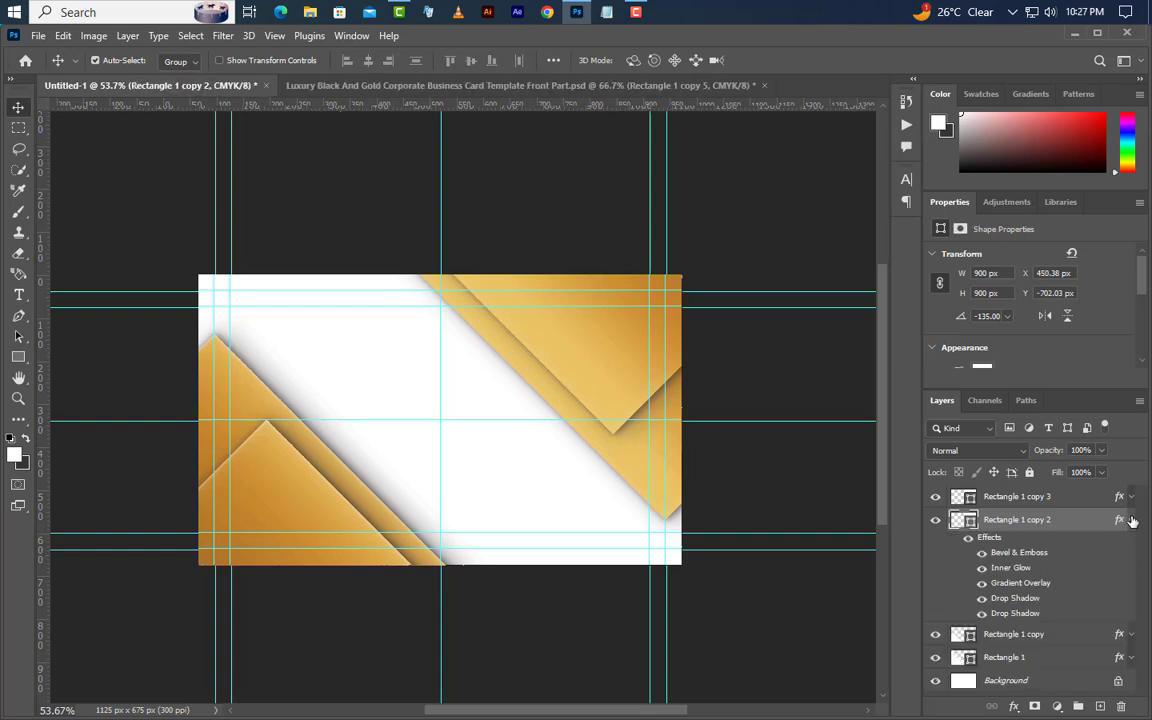
right_click(1087, 530)
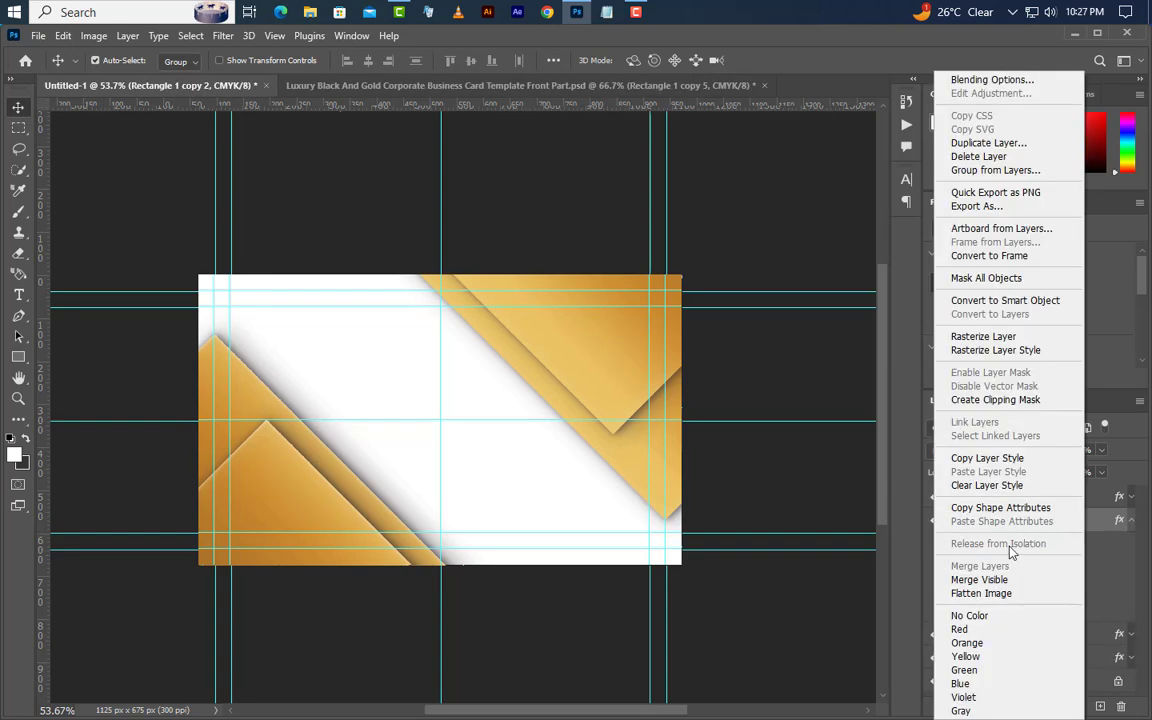
left_click(987, 486)
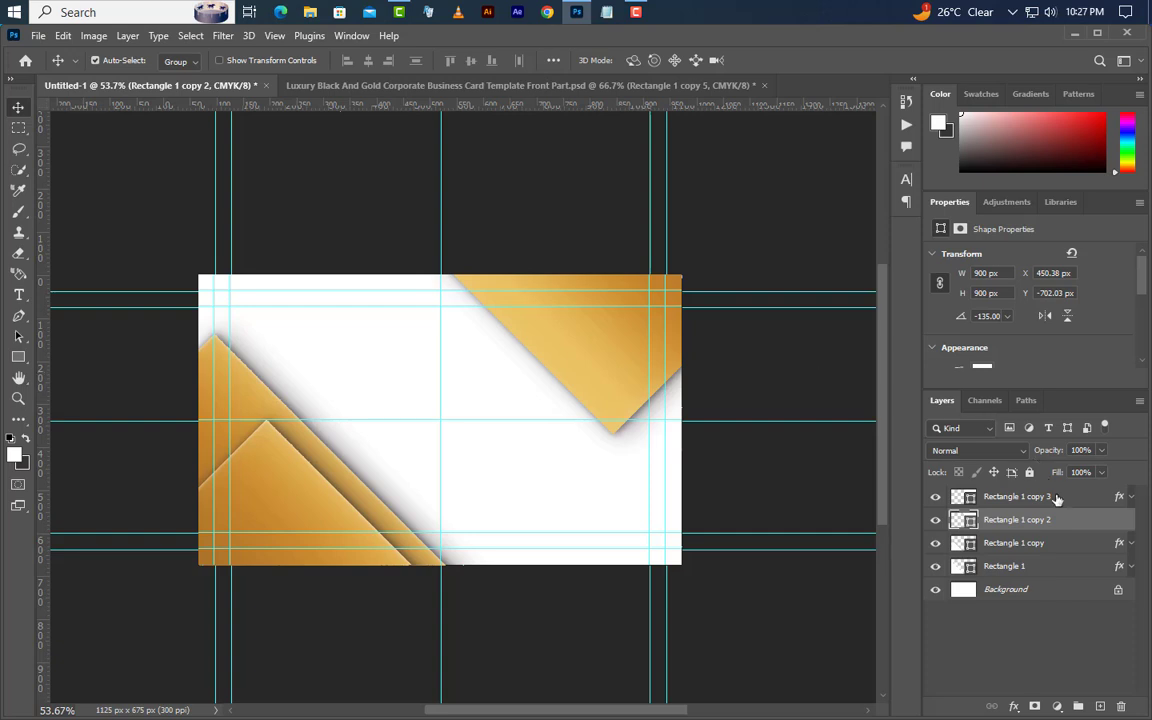
- Fill Rectangle 1 copy 2 with dark grey 2f2f2f
key("x")
double_click(966, 520)
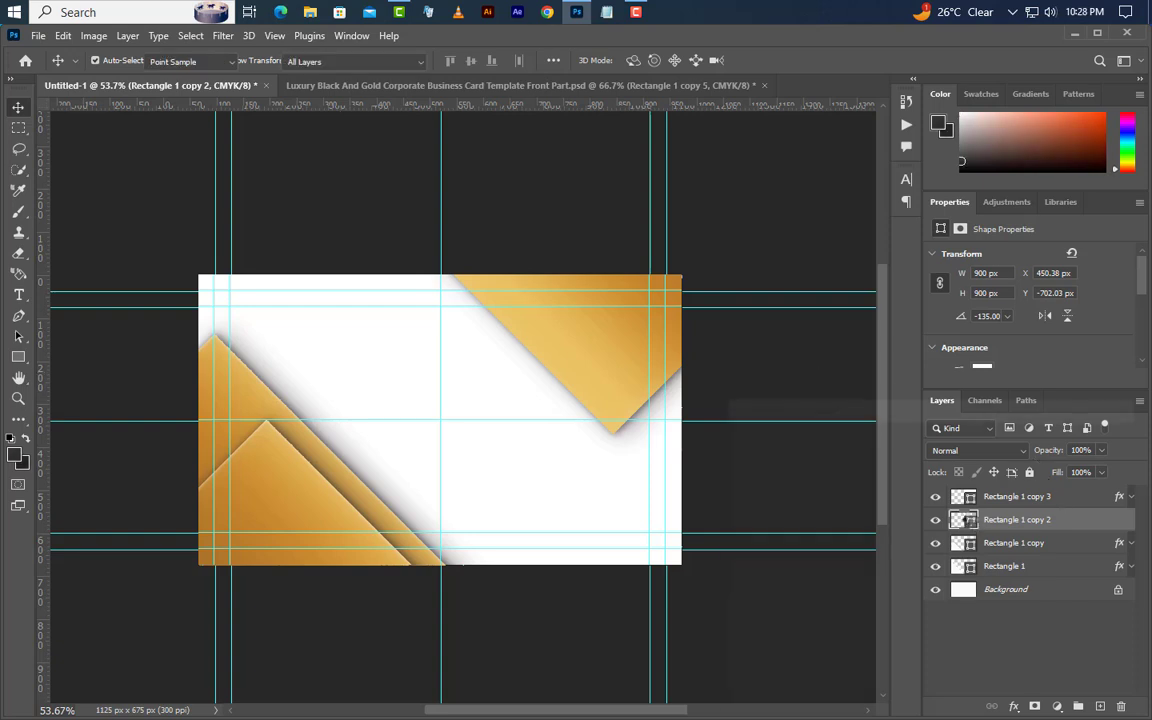
left_click(730, 608)
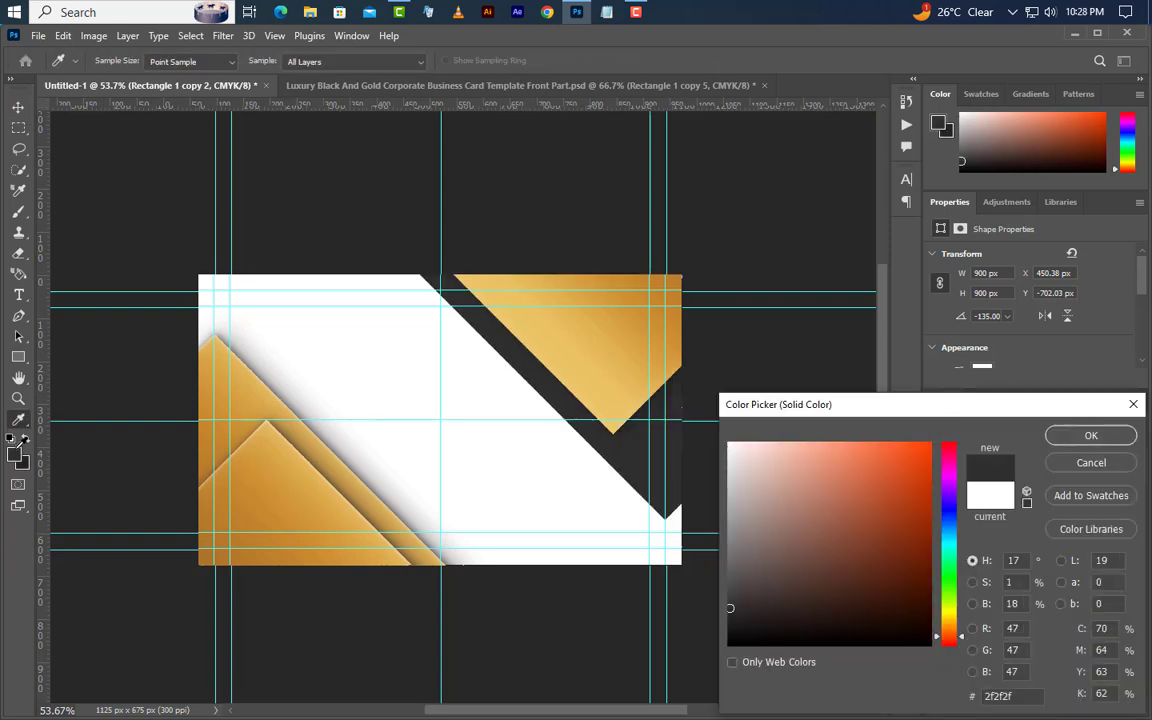
left_click(1080, 436)
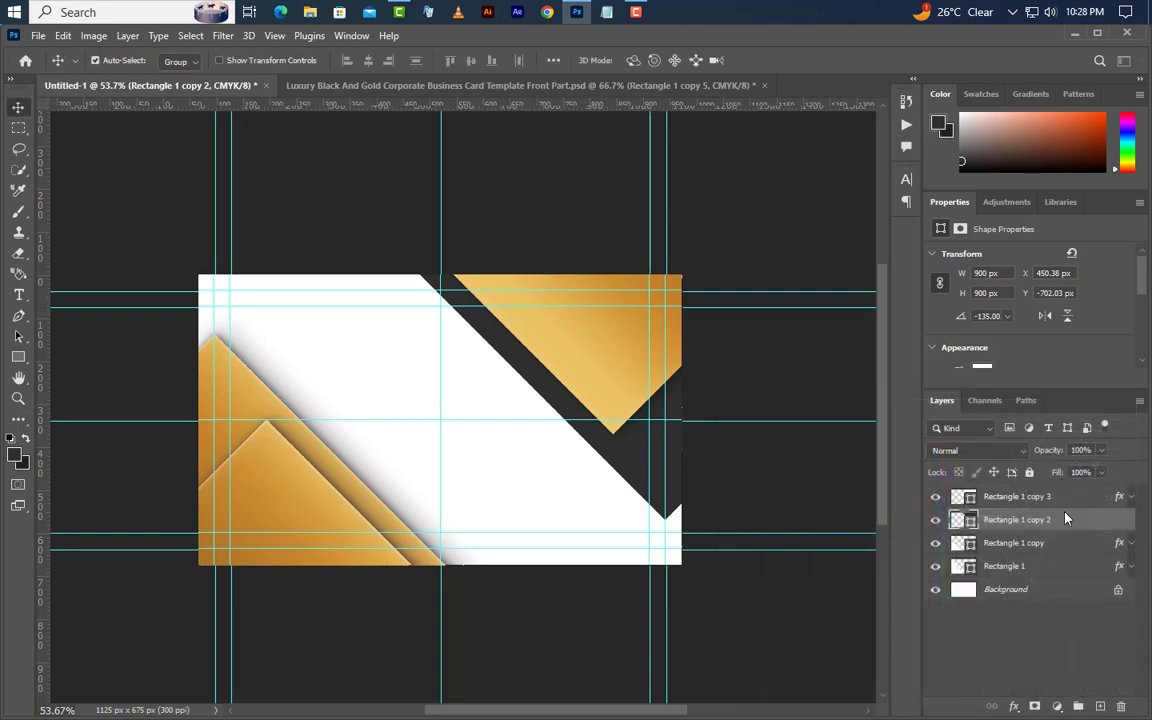
right_click(1062, 519)
left_click(968, 79)
- Add a Bevel & Emboss to the dark triangle, keeping the highlight blend at Screen
left_click_drag(640, 257, 925, 192)
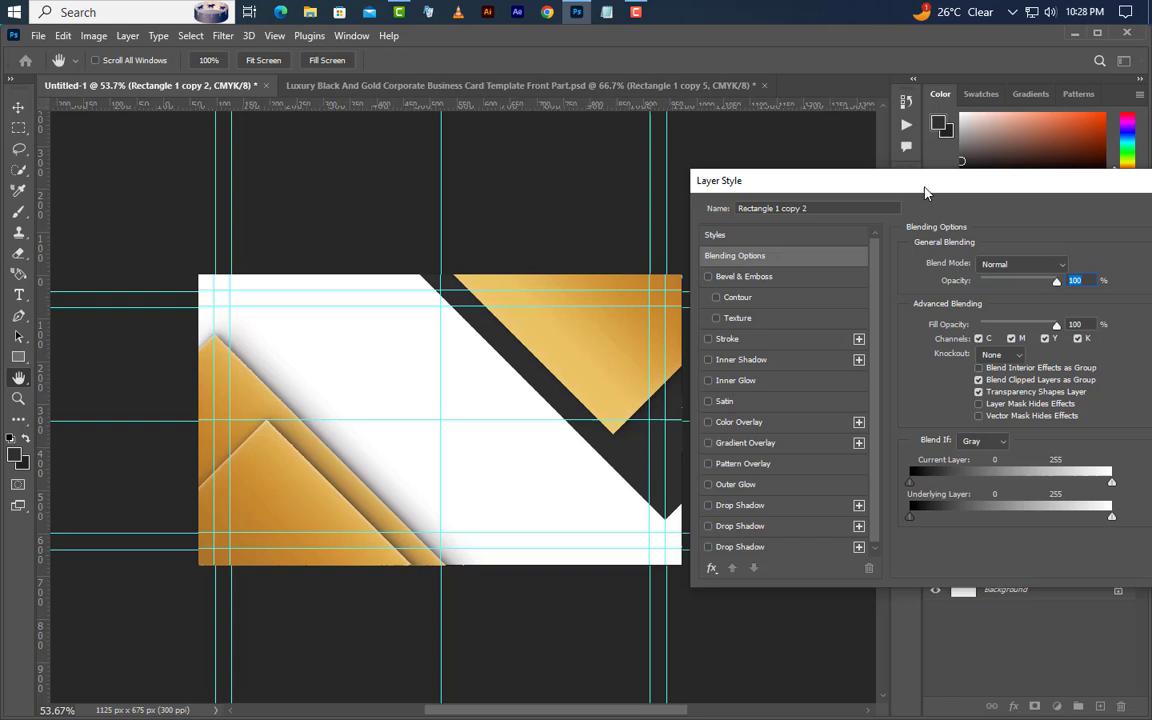
left_click(788, 280)
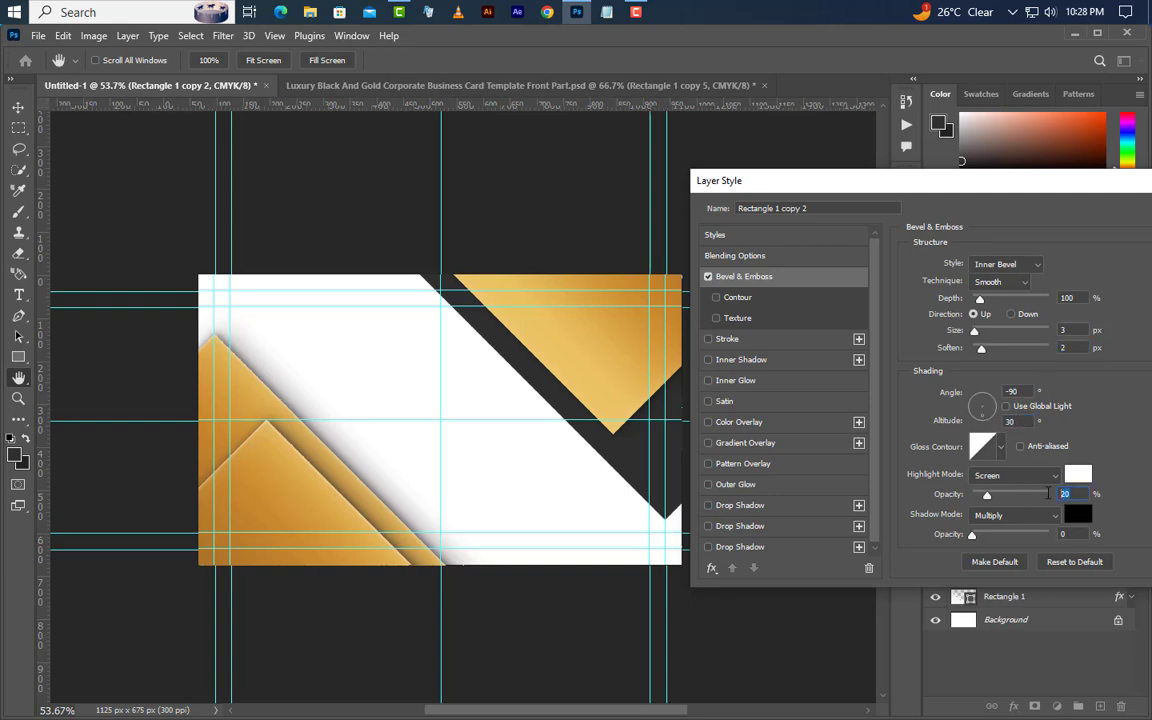
left_click(1005, 477)
left_click(1003, 404)
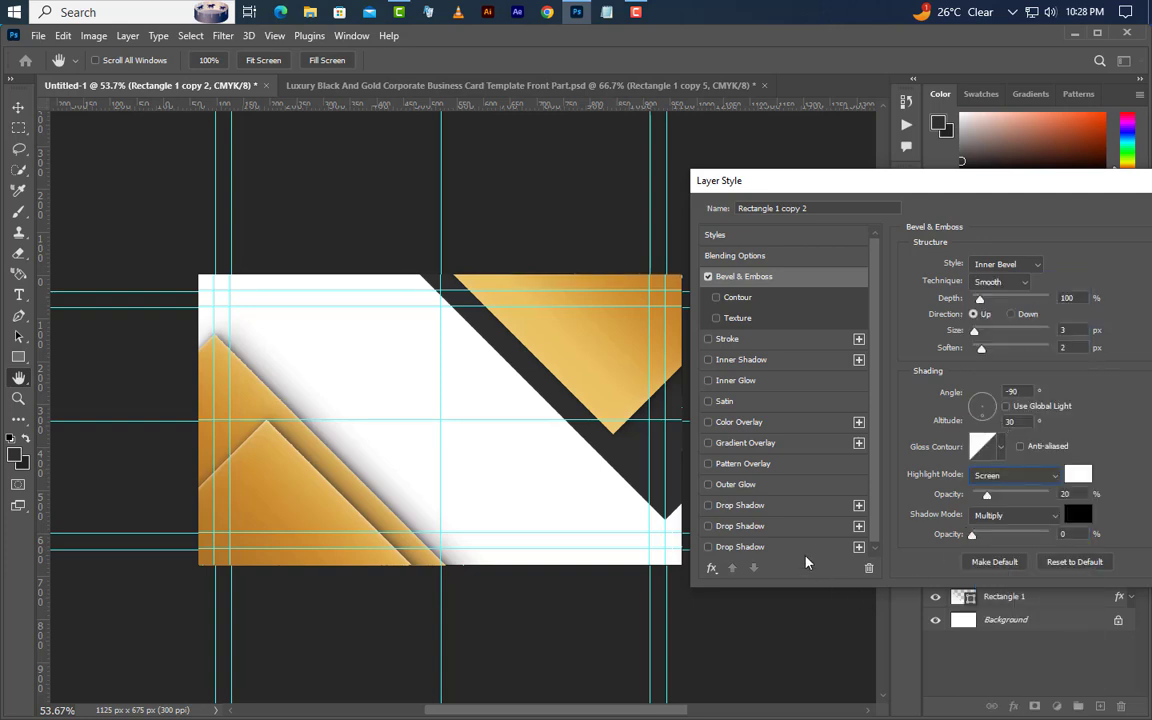
- Add a first drop shadow with edited opacity, distance and size
left_click(797, 515)
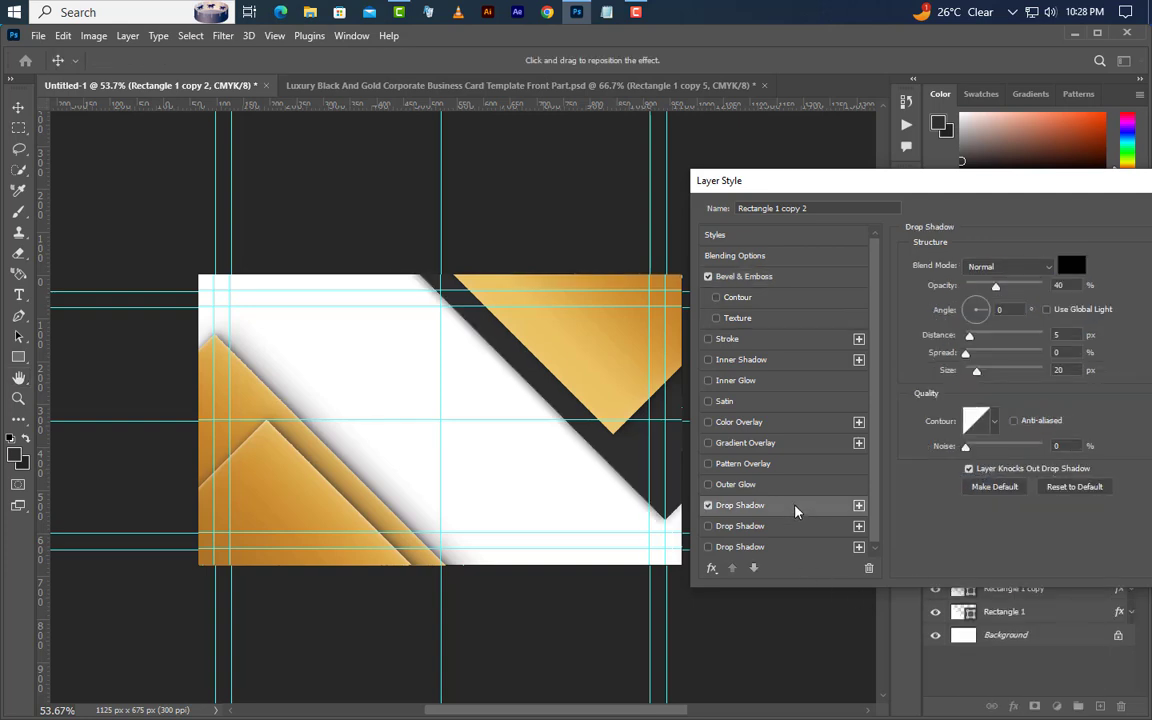
left_click_drag(1075, 285, 984, 313)
left_click_drag(1071, 337, 1024, 376)
- Add a second drop shadow at opacity 25, distance 20, size 60, and apply the styles
left_click(787, 525)
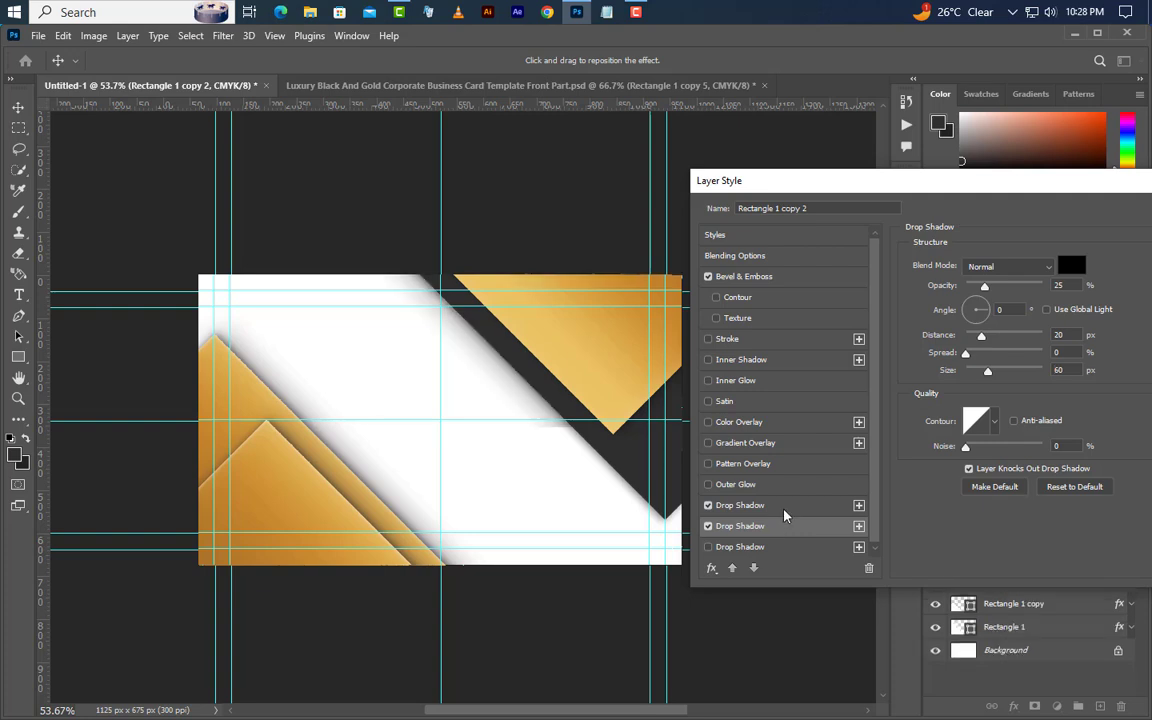
left_click_drag(1073, 284, 1033, 288)
left_click_drag(1067, 336, 1040, 372)
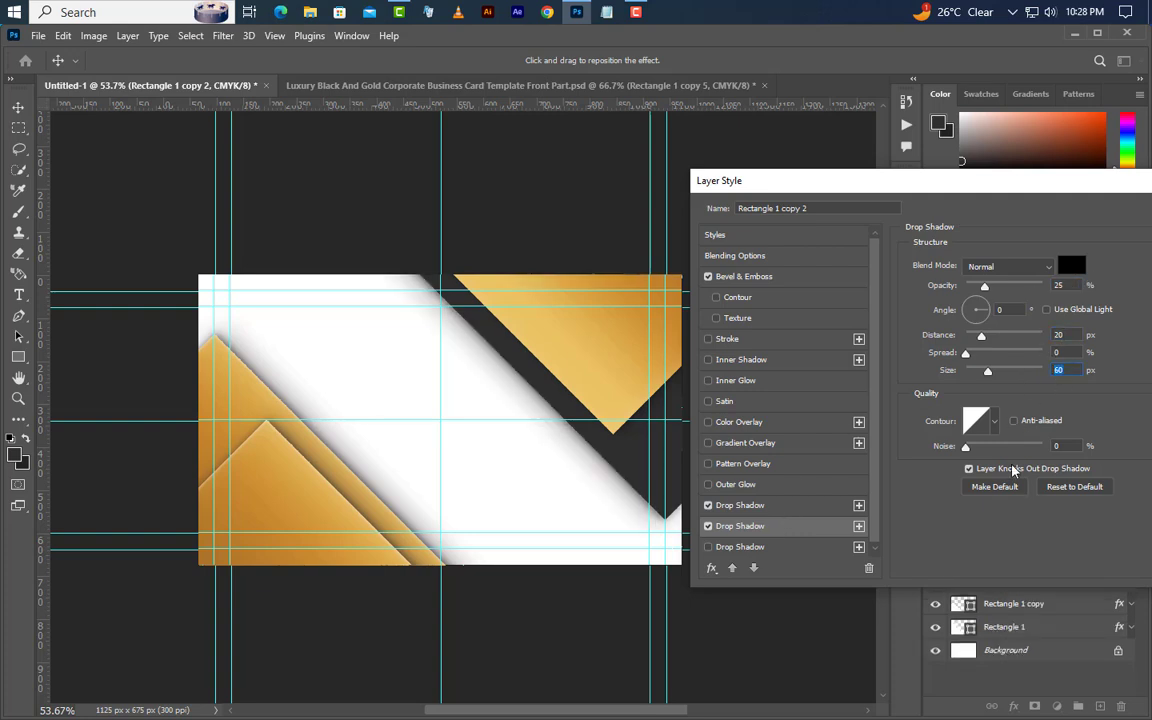
left_click_drag(968, 207, 703, 307)
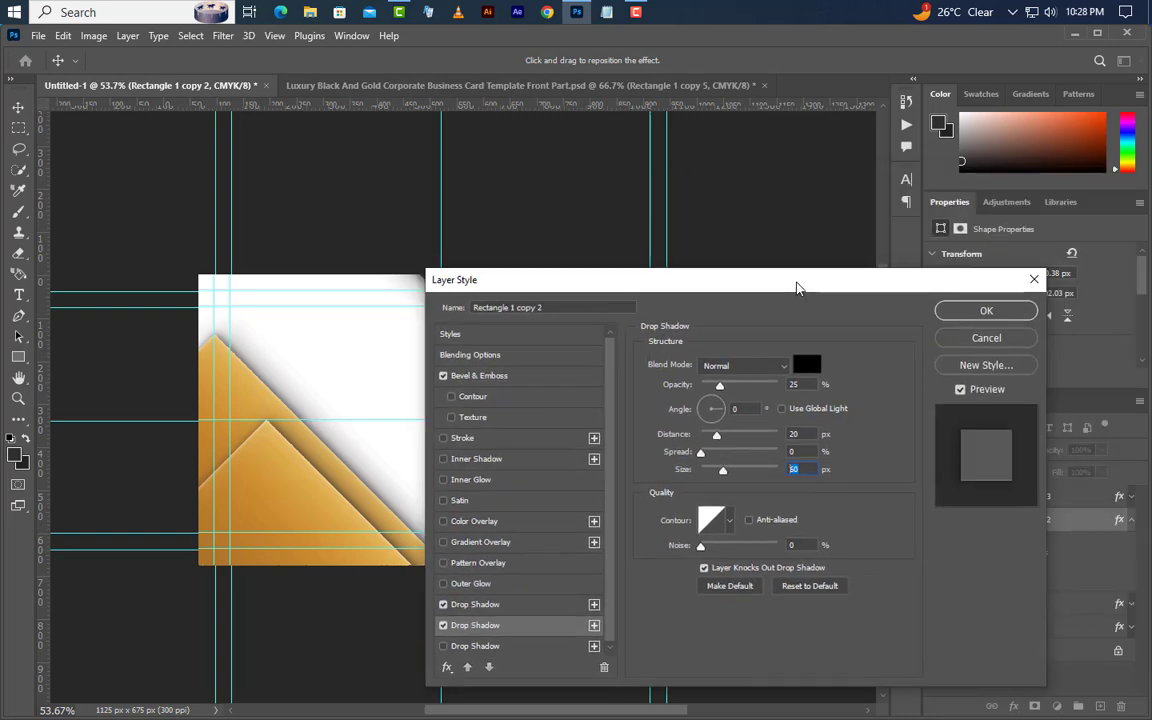
left_click(984, 313)
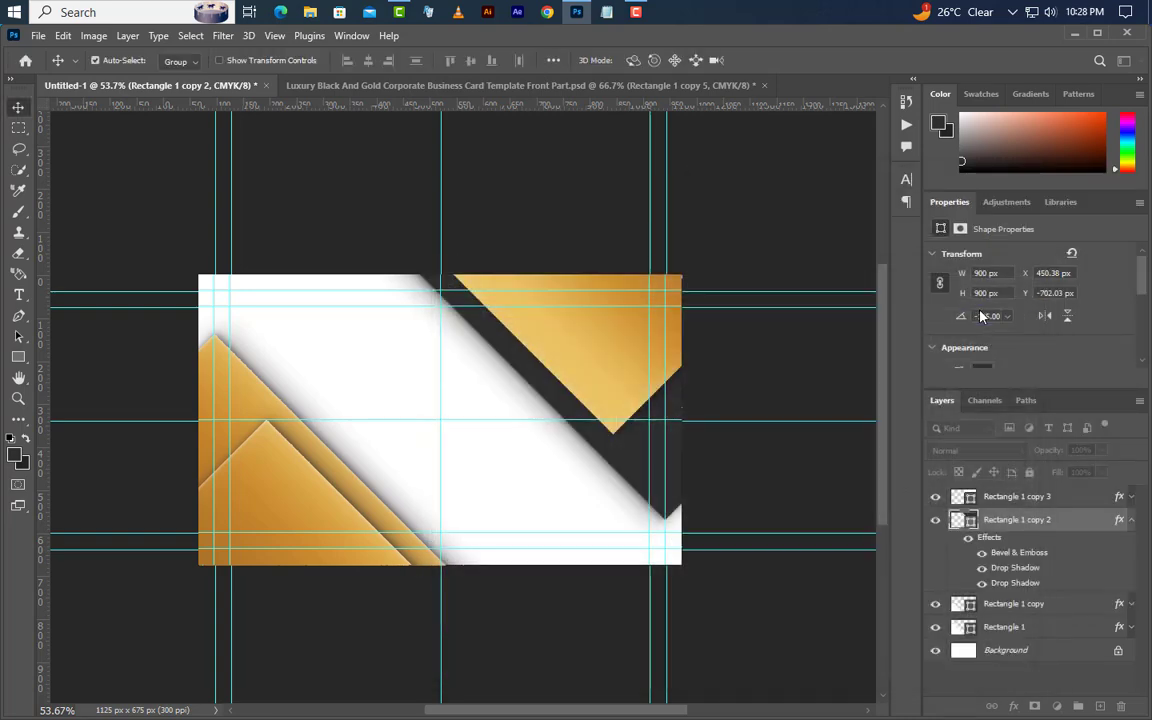
right_click(1071, 527)
- Copy Rectangle 1 copy 2's layer style and paste it onto Rectangle 1 copy 3
left_click(885, 455)
left_click(1078, 496)
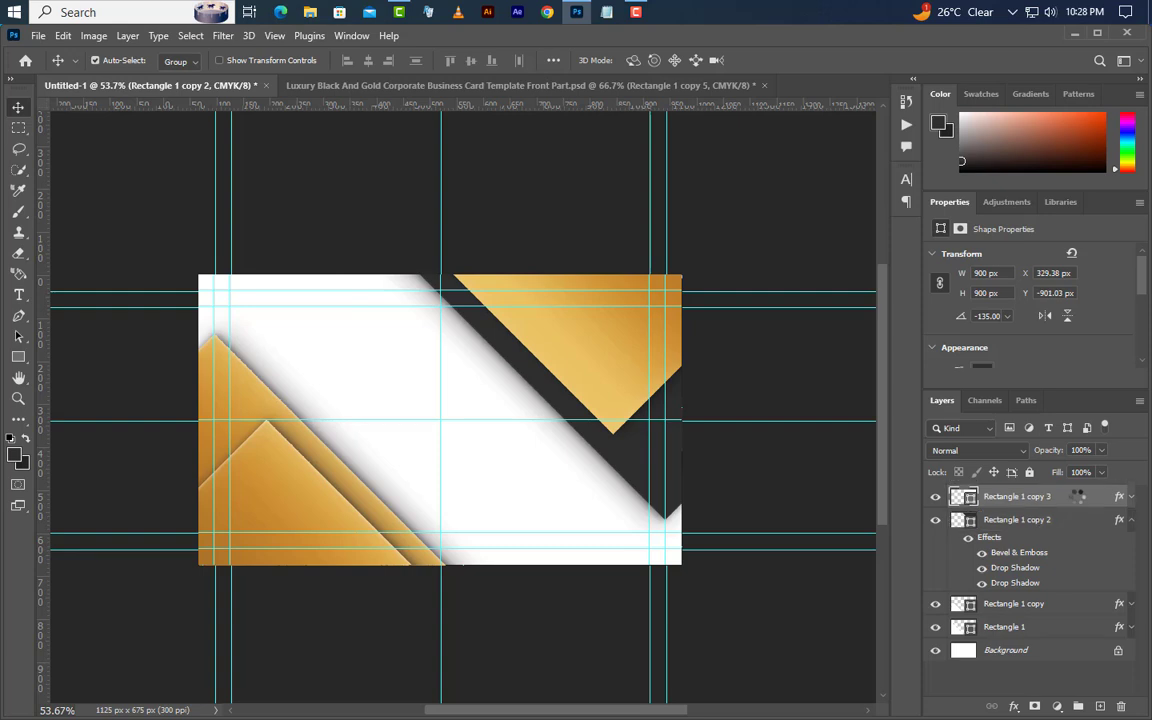
right_click(1078, 496)
left_click(969, 471)
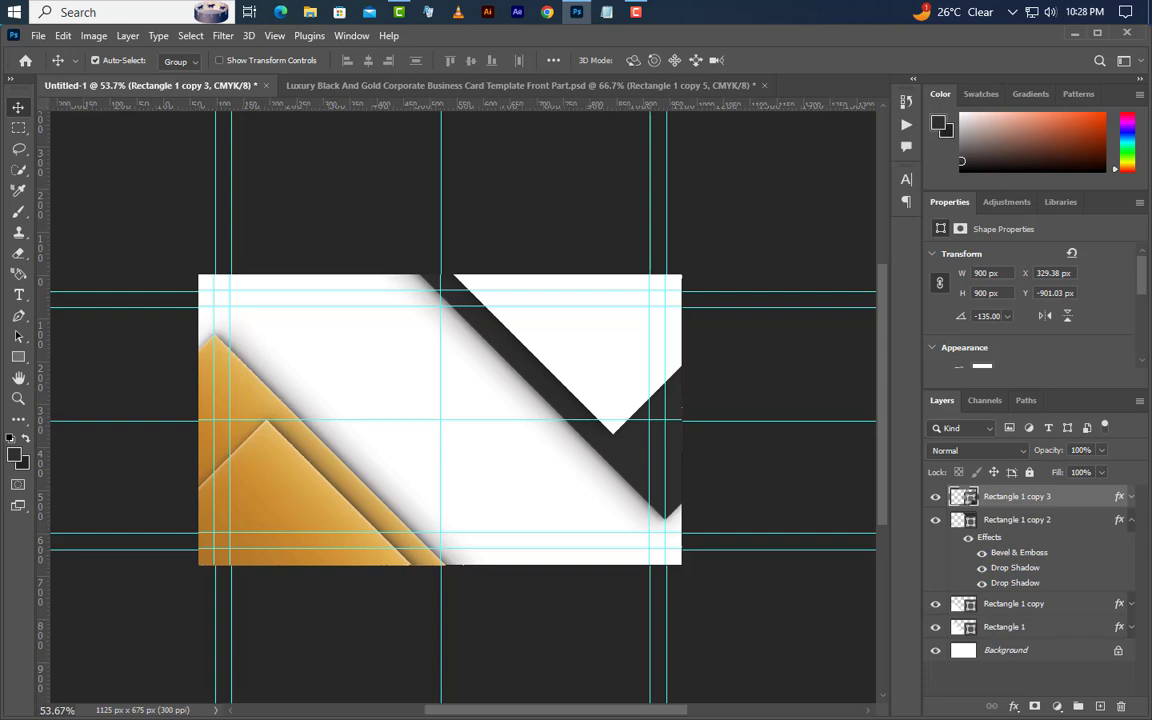
- Change Rectangle 1 copy 3's fill colour to dark #212222
double_click(963, 496)
left_click(23, 464)
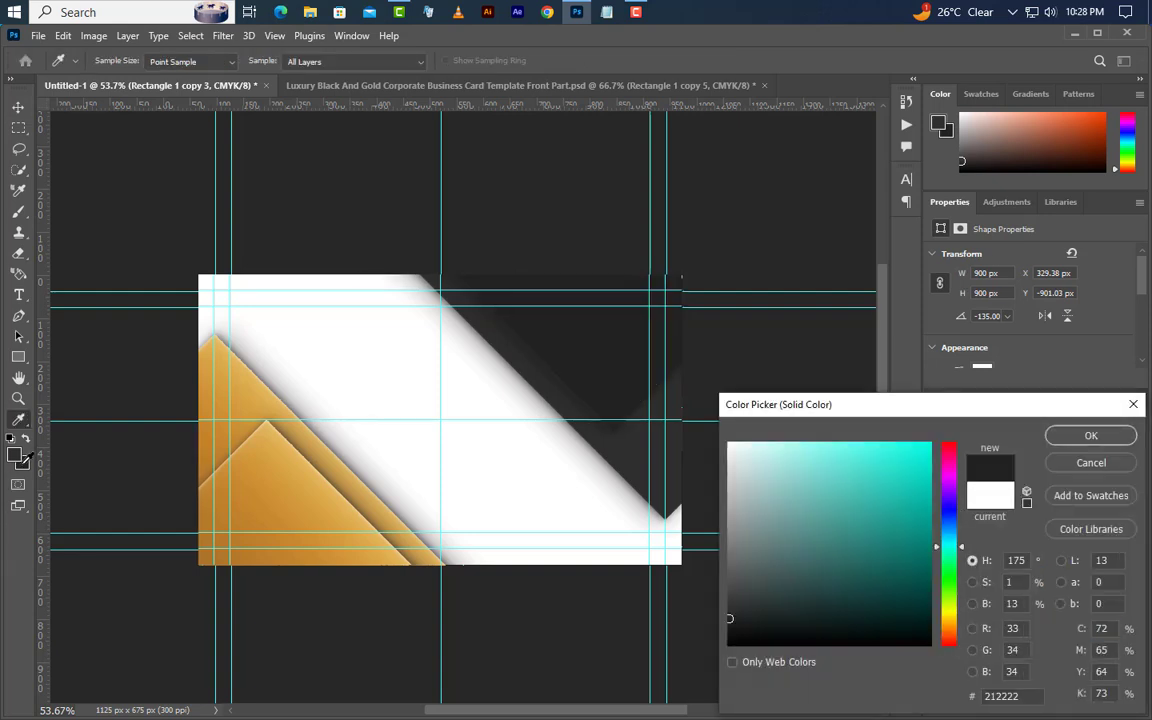
left_click(1062, 443)
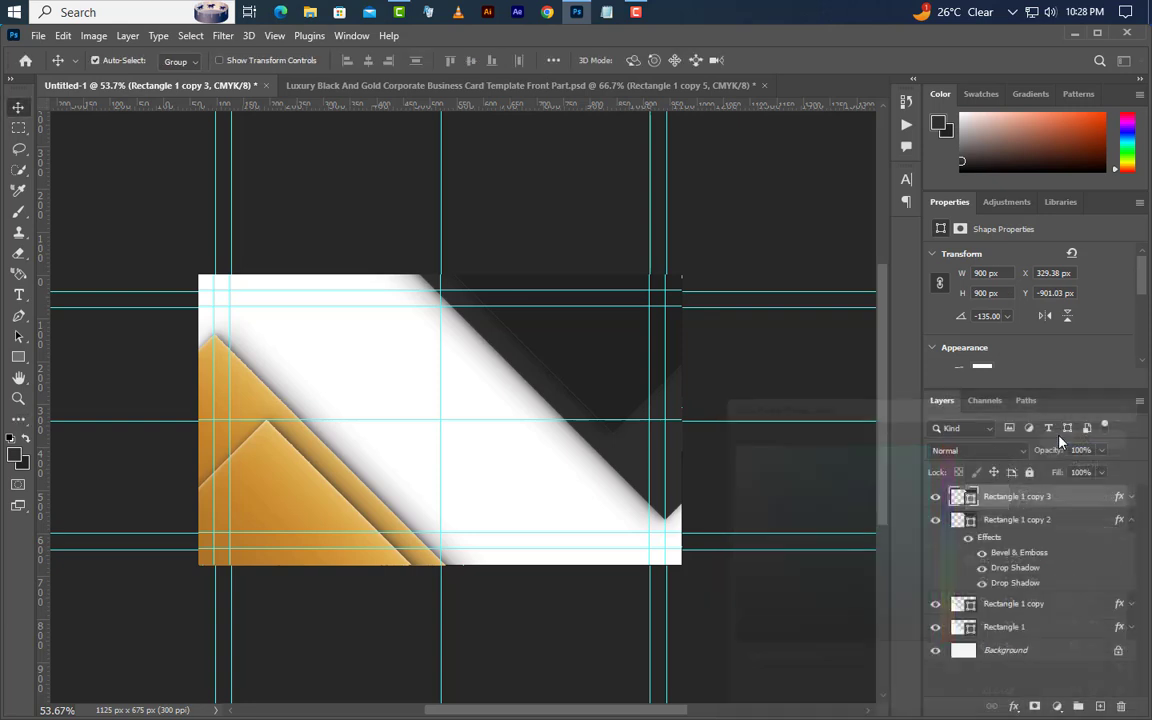
left_click(1131, 521)
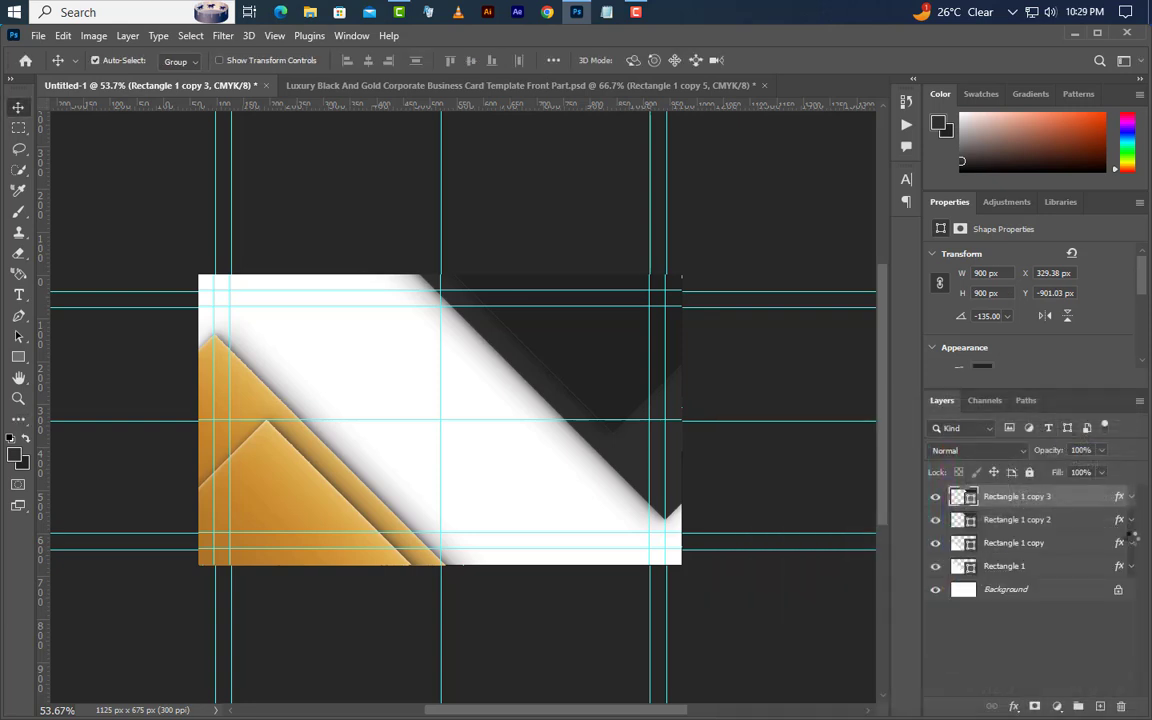
left_click(1081, 594)
- Add a Solid Color fill layer of #212222 above the Background
left_click(1057, 706)
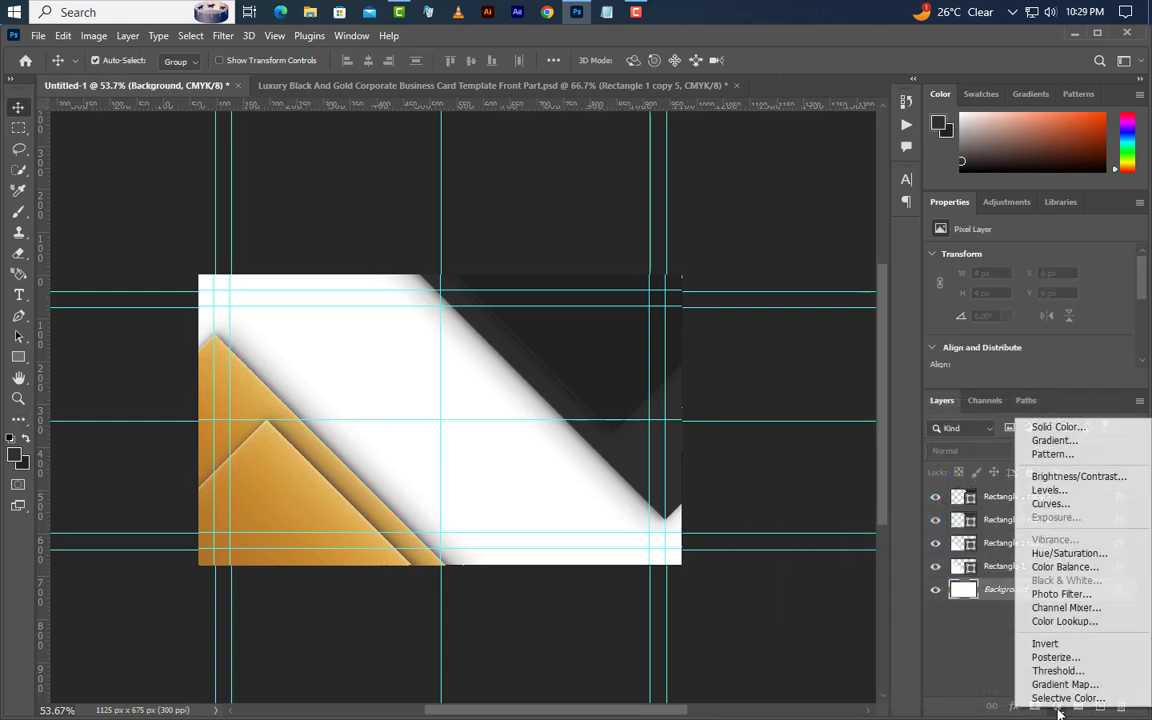
left_click(1057, 427)
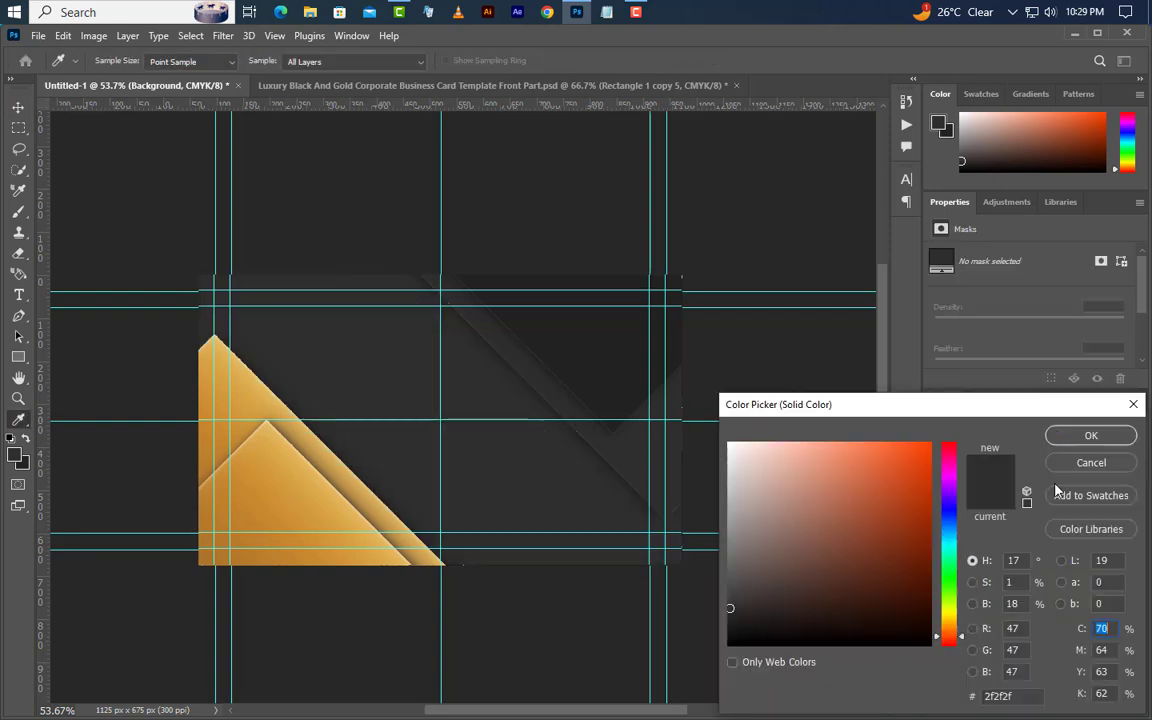
left_click(1040, 694)
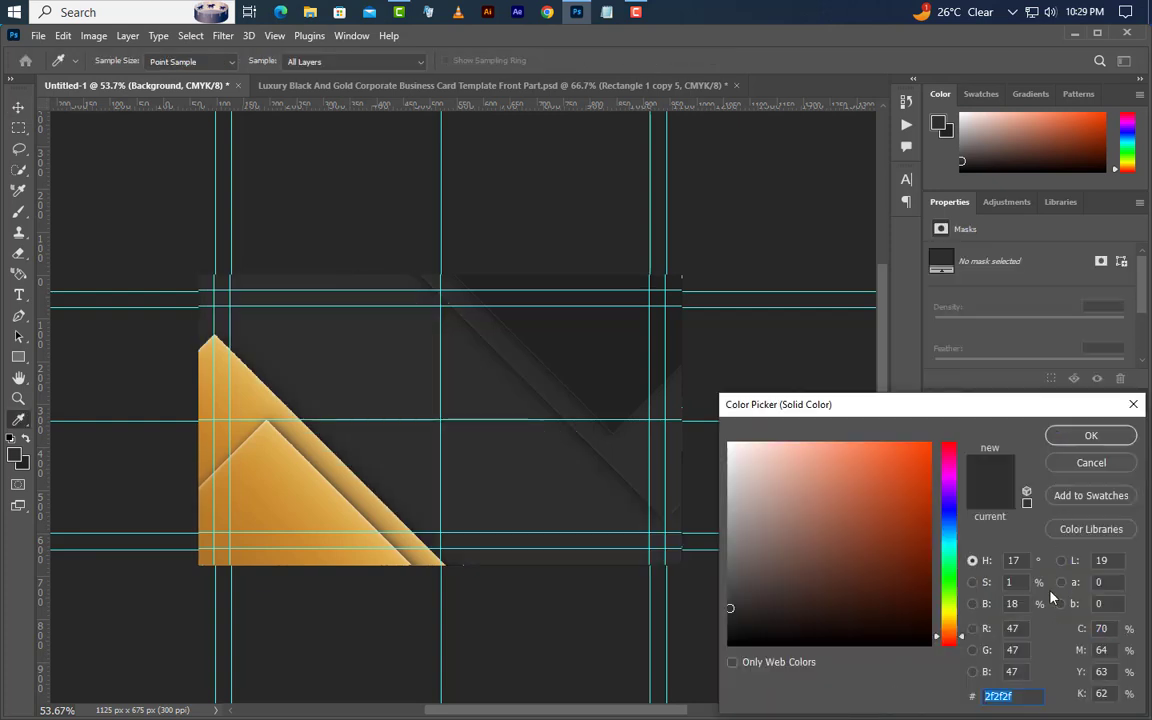
type("212222")
left_click(1090, 436)
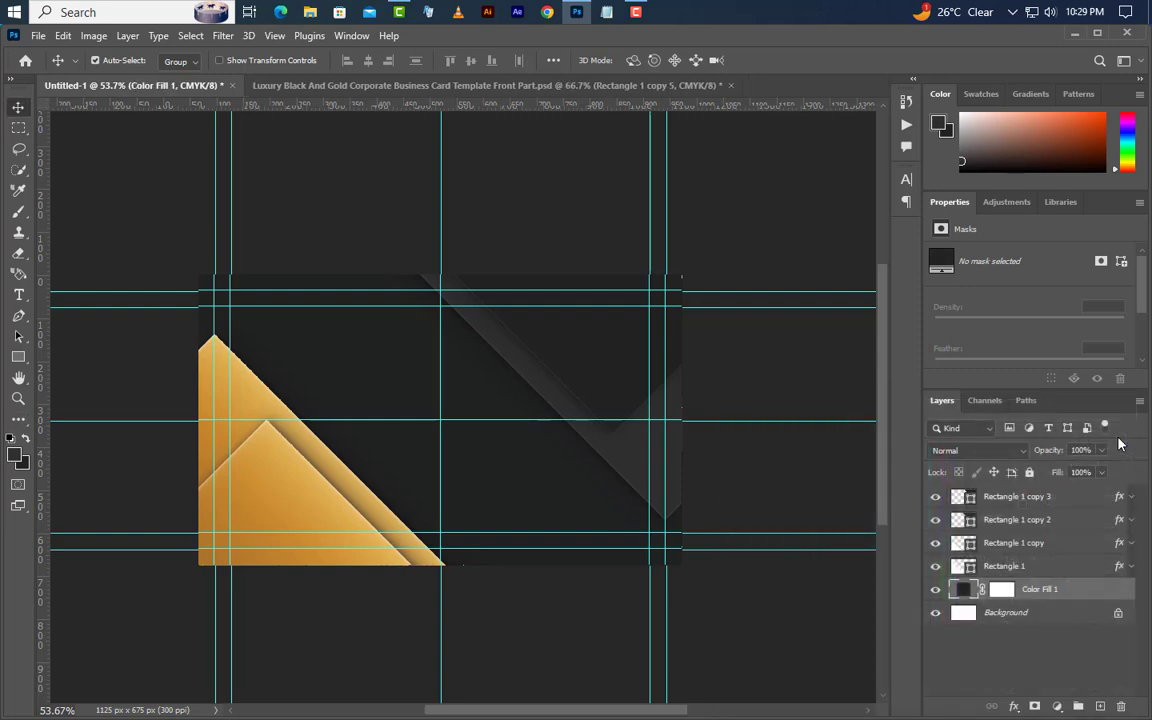
- Minimise Photoshop and drag Logo.png from File Explorer into the document
left_click(1010, 446)
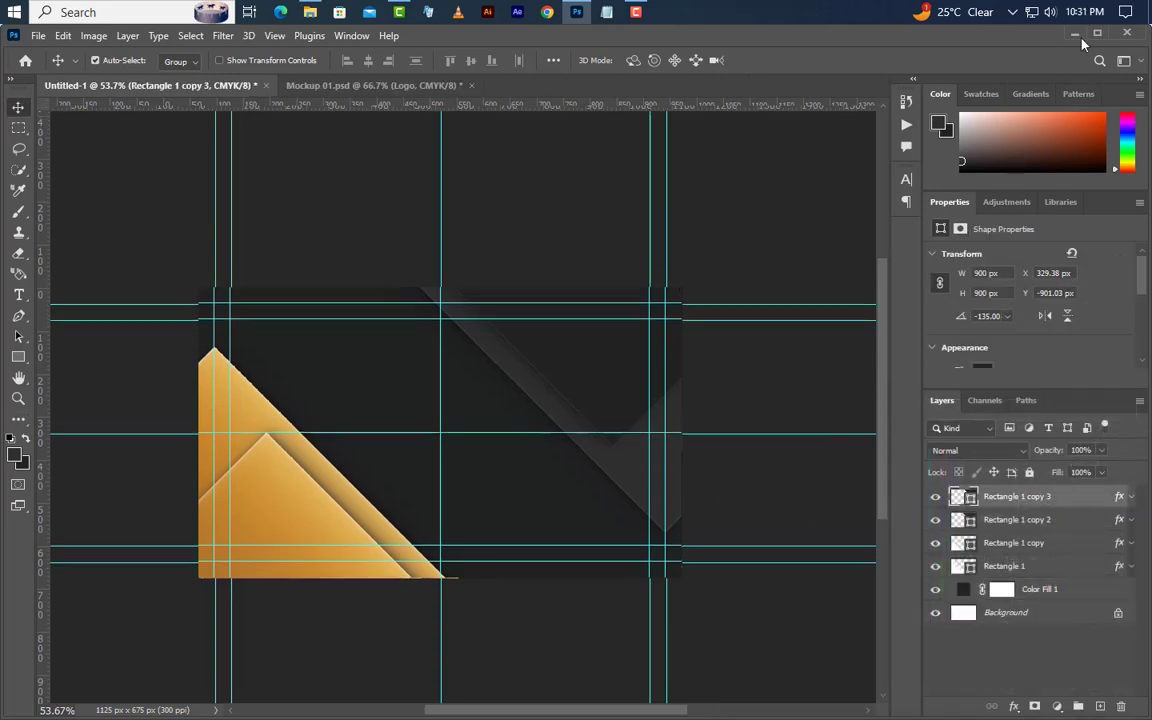
left_click(1075, 35)
left_click_drag(183, 159, 450, 452)
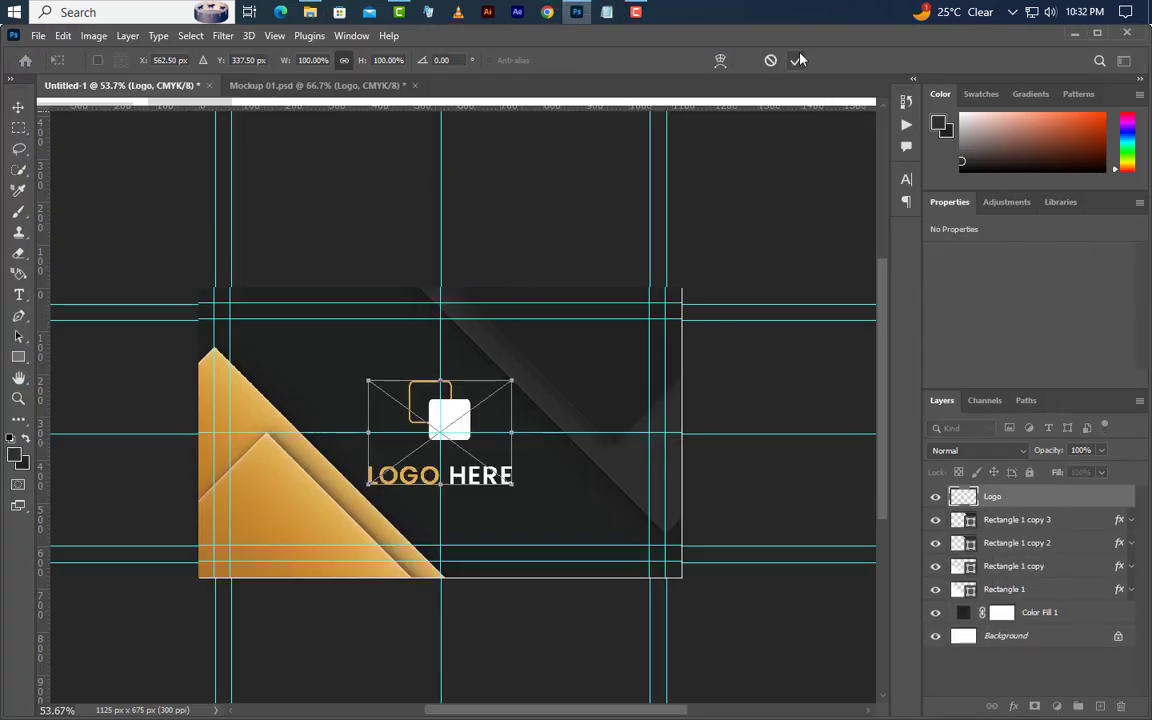
- Commit the logo and draw a white 112 × 112 px square over the lower-left gold triangles
left_click(797, 60)
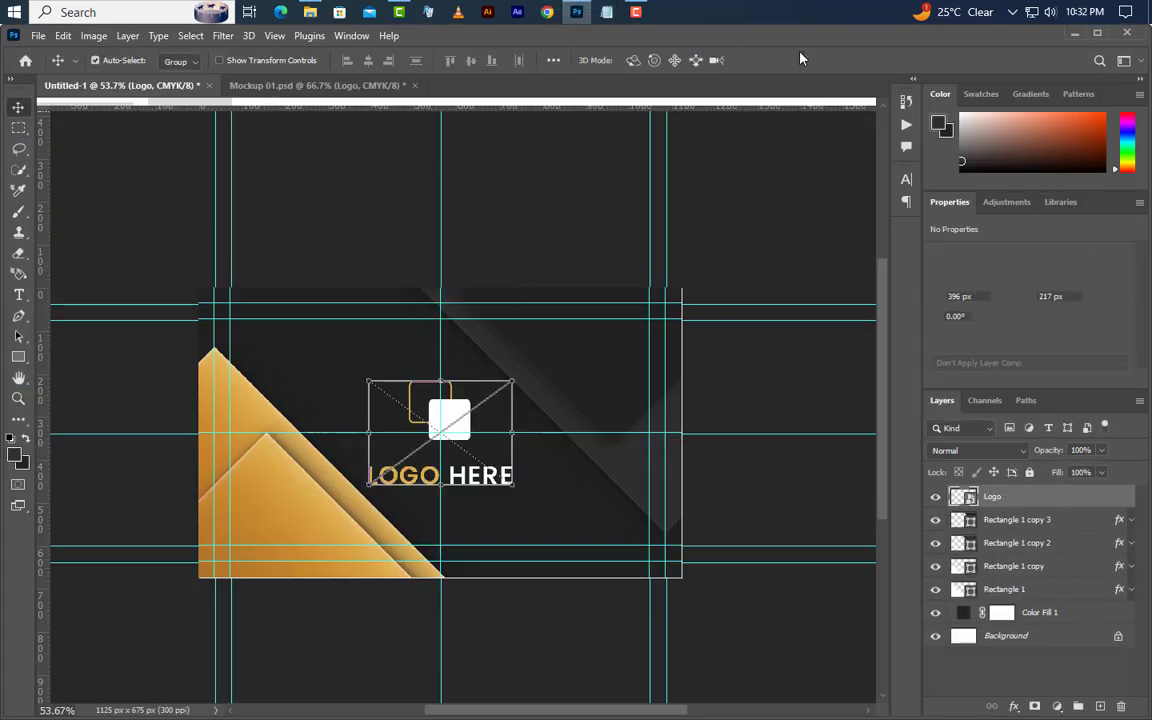
left_click(18, 357)
left_click(70, 357)
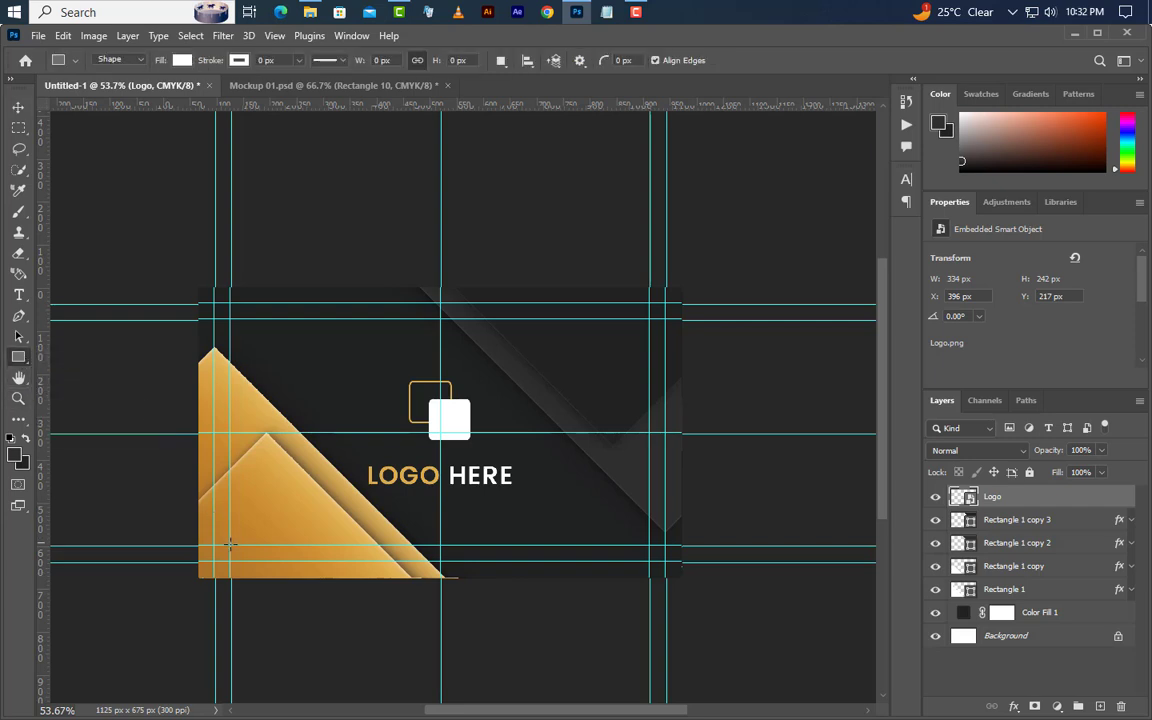
mouse_move(230, 545)
left_mouse_down()
mouse_move(301, 442)
mouse_move(299, 477)
left_mouse_up()
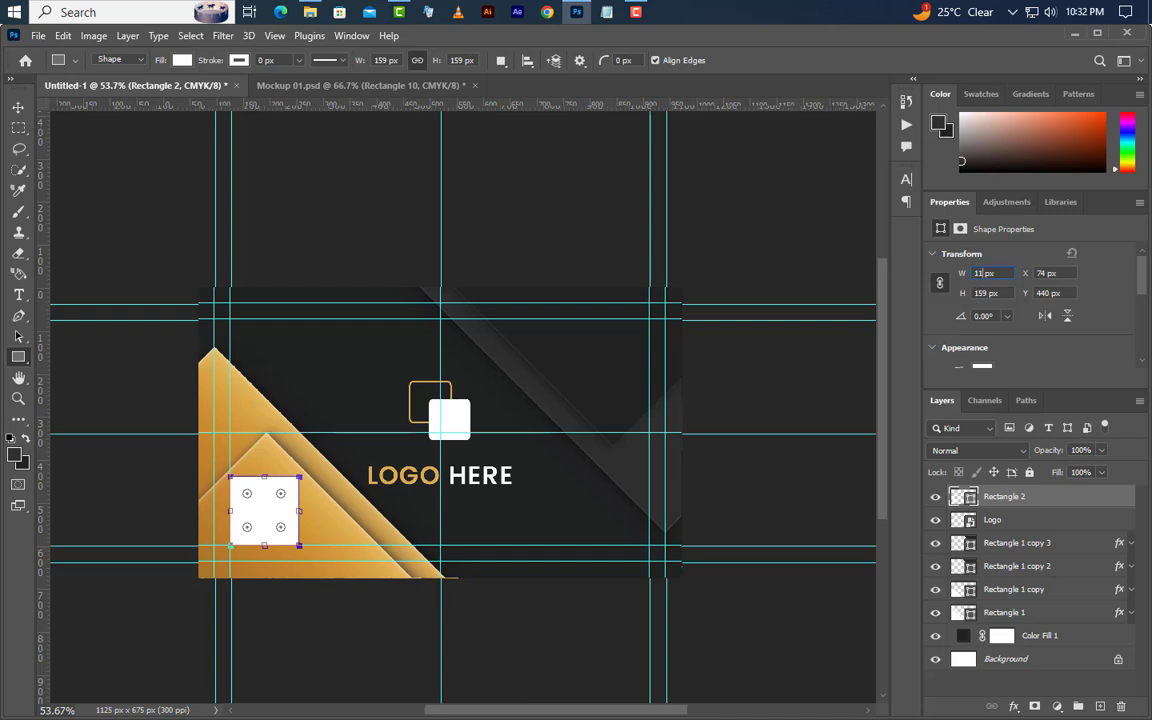
key("Return")
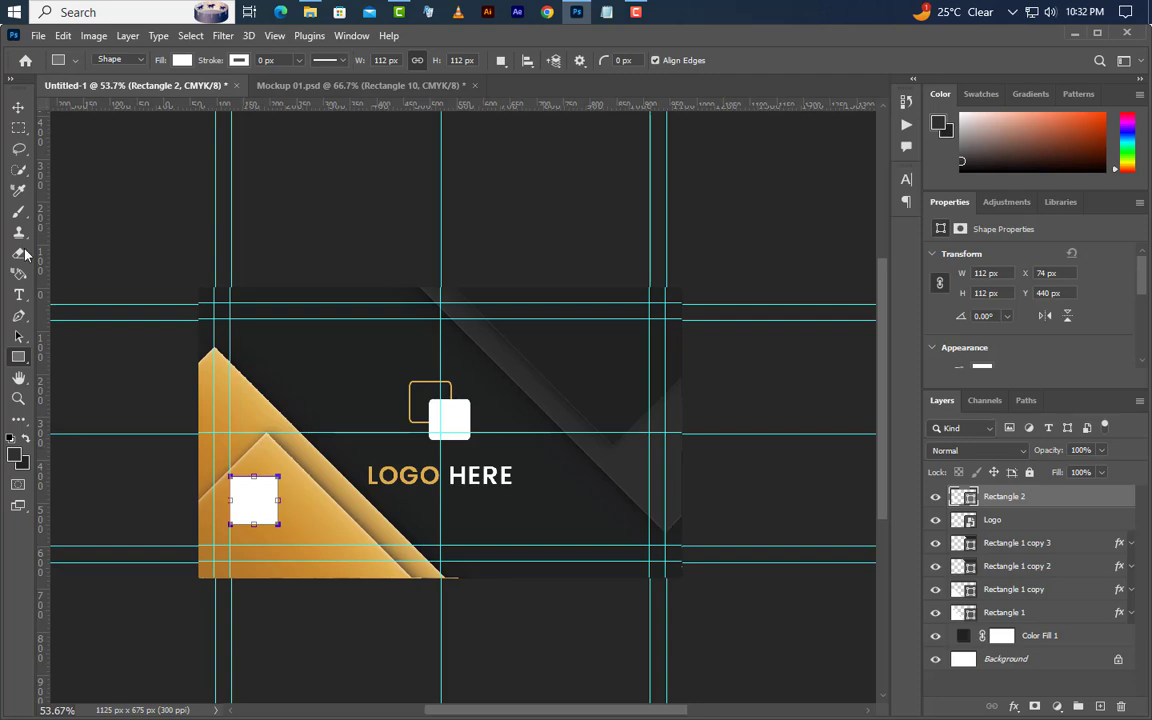
left_click(22, 105)
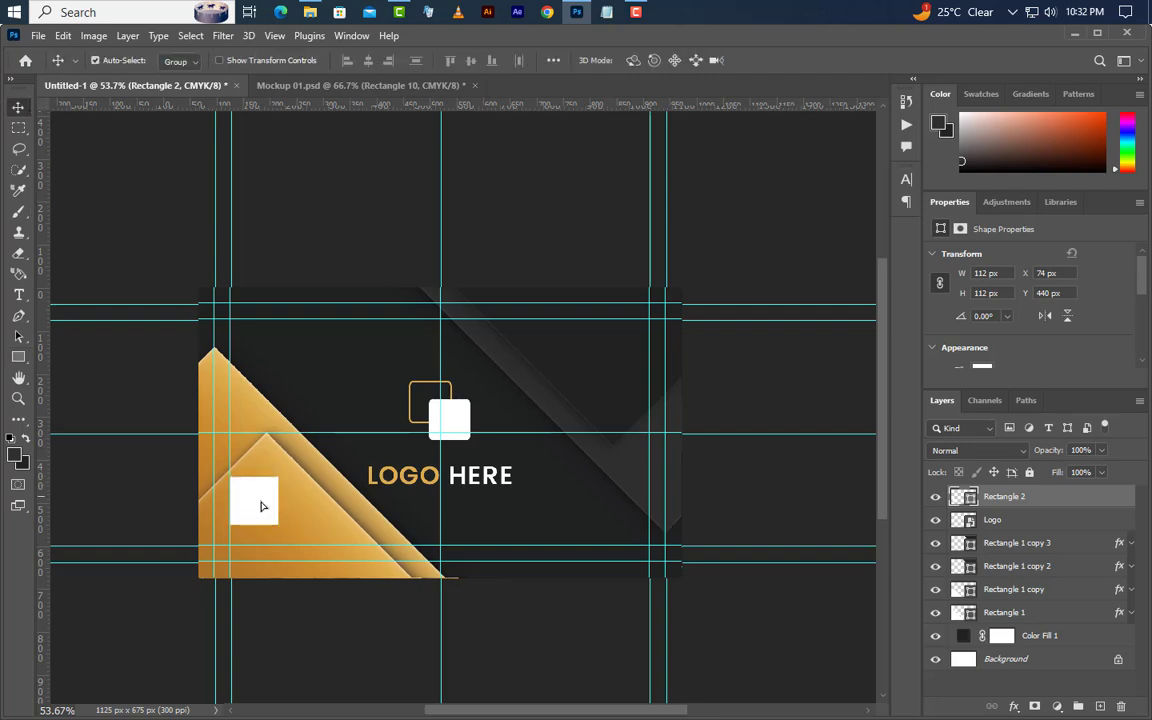
left_click_drag(257, 501, 263, 528)
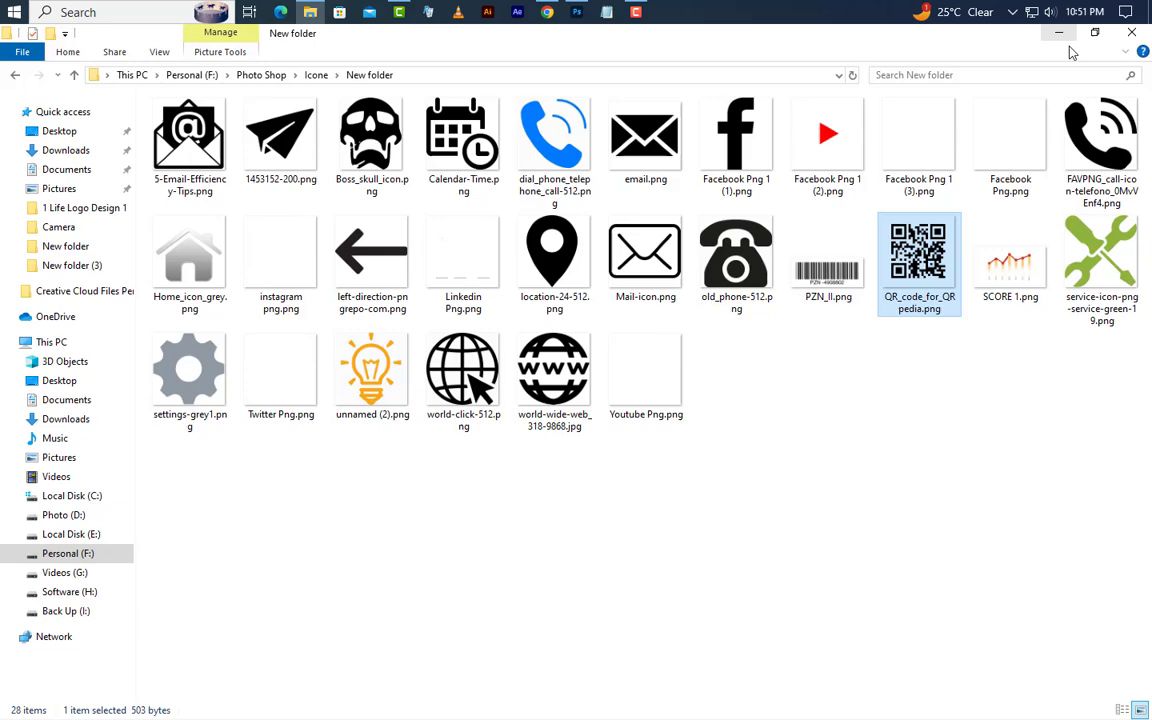
- Place the QR code image and scale it to about 91 px to fit the white square
left_click_drag(919, 258, 327, 478)
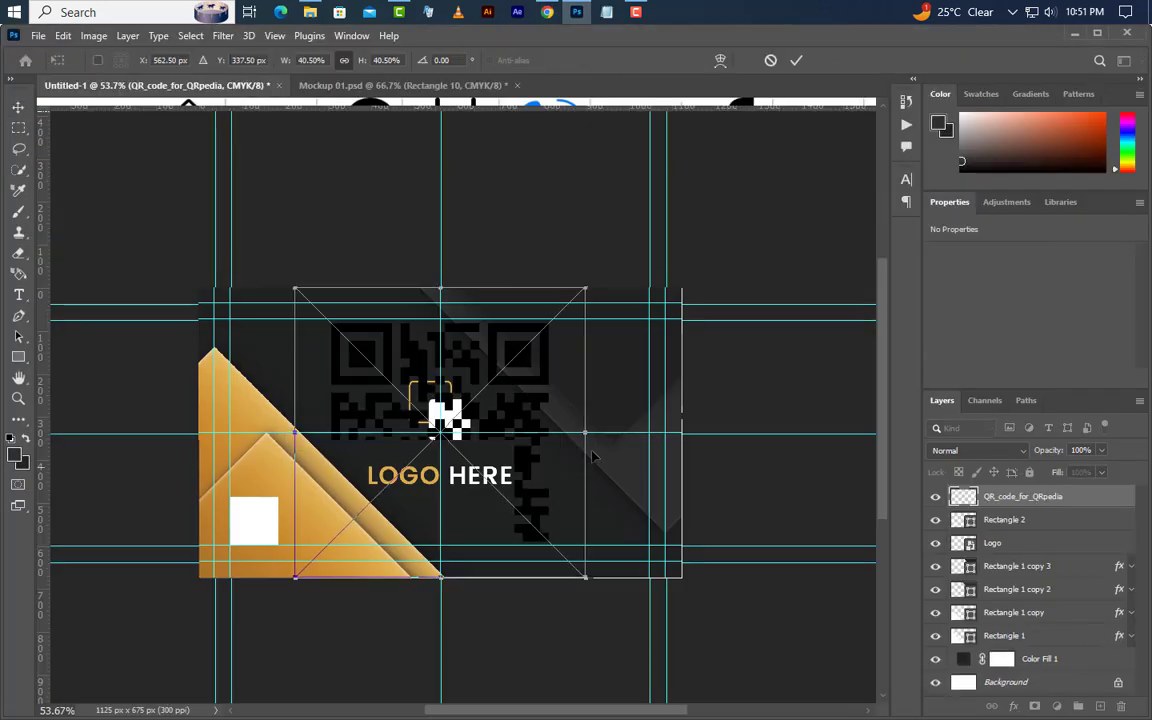
left_click_drag(586, 433, 261, 548)
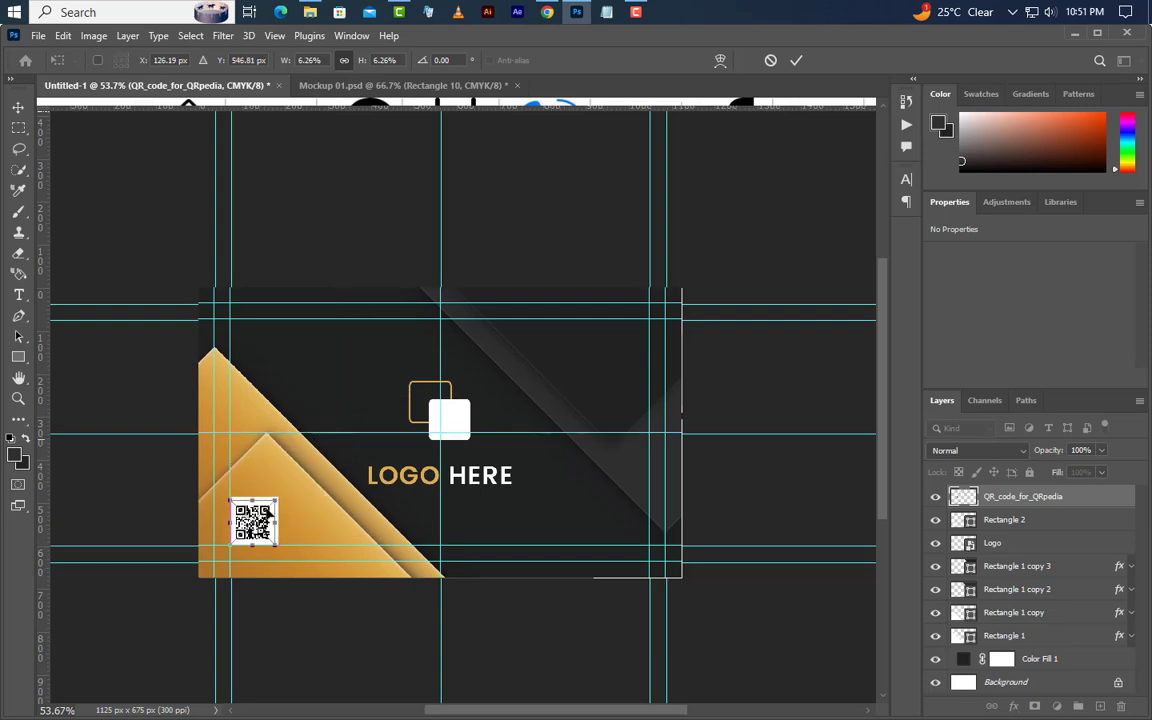
left_click_drag(275, 497, 283, 494)
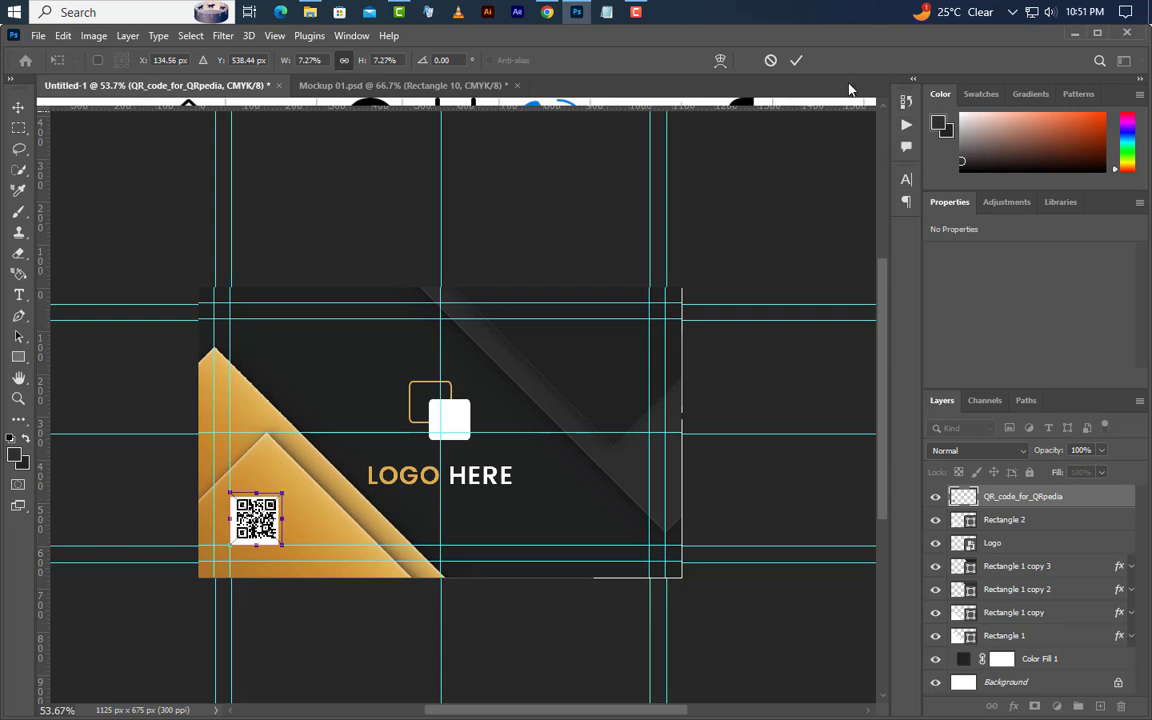
left_click(797, 61)
- Centre the QR code horizontally and vertically on the white square, then deselect
left_click(972, 523, "ctrl")
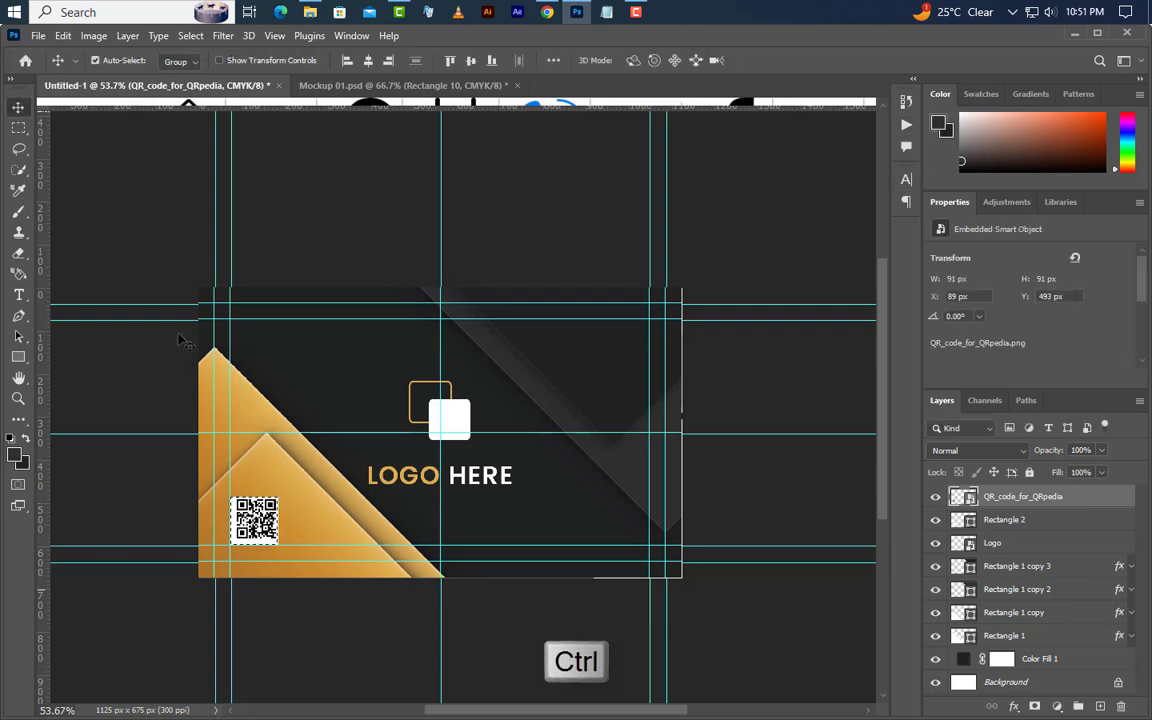
left_click(369, 61)
left_click(471, 61)
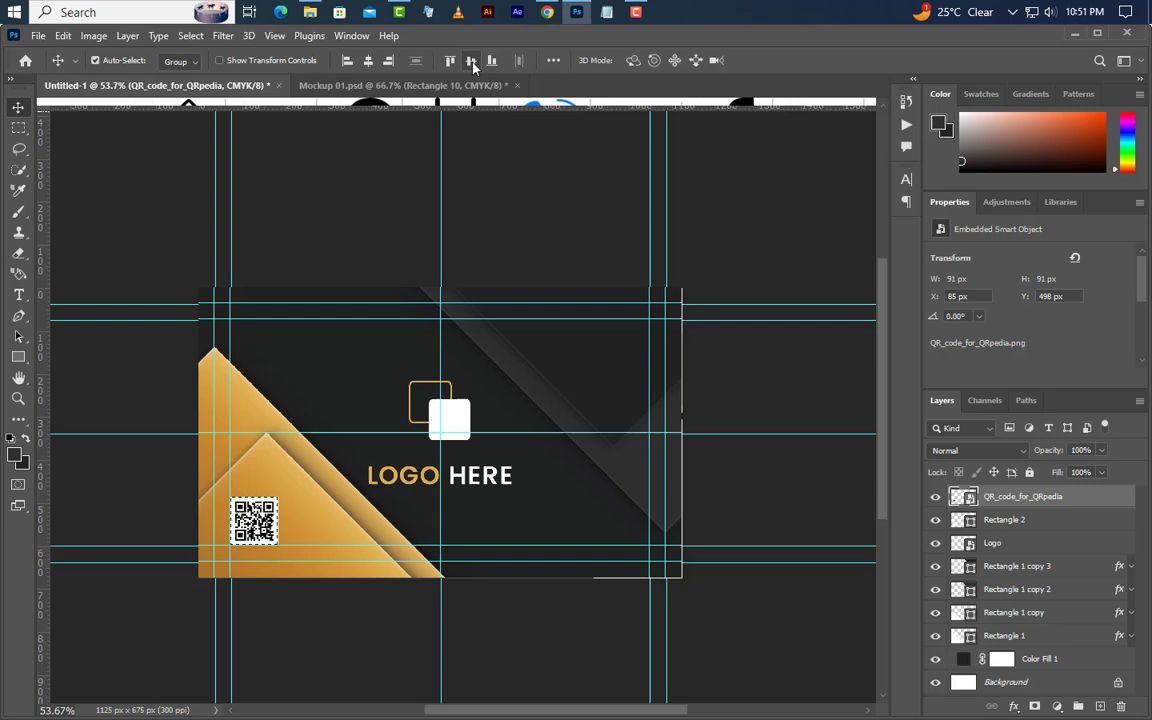
left_click(189, 37)
left_click(196, 66)
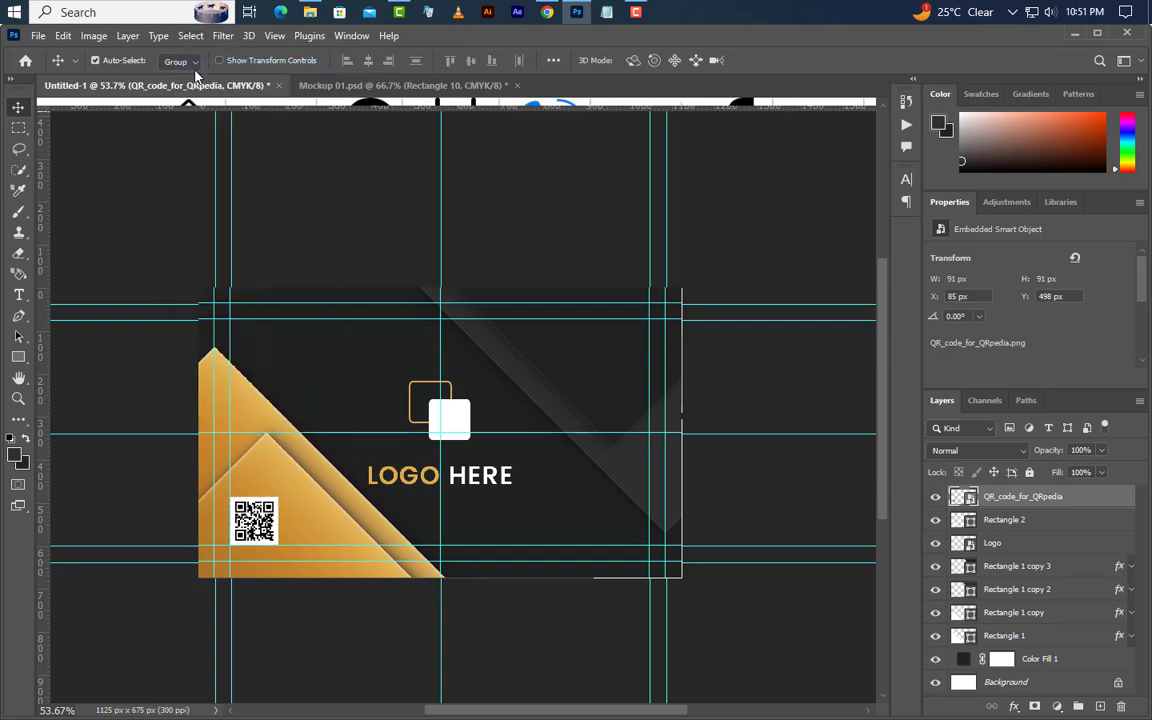
left_click(19, 296)
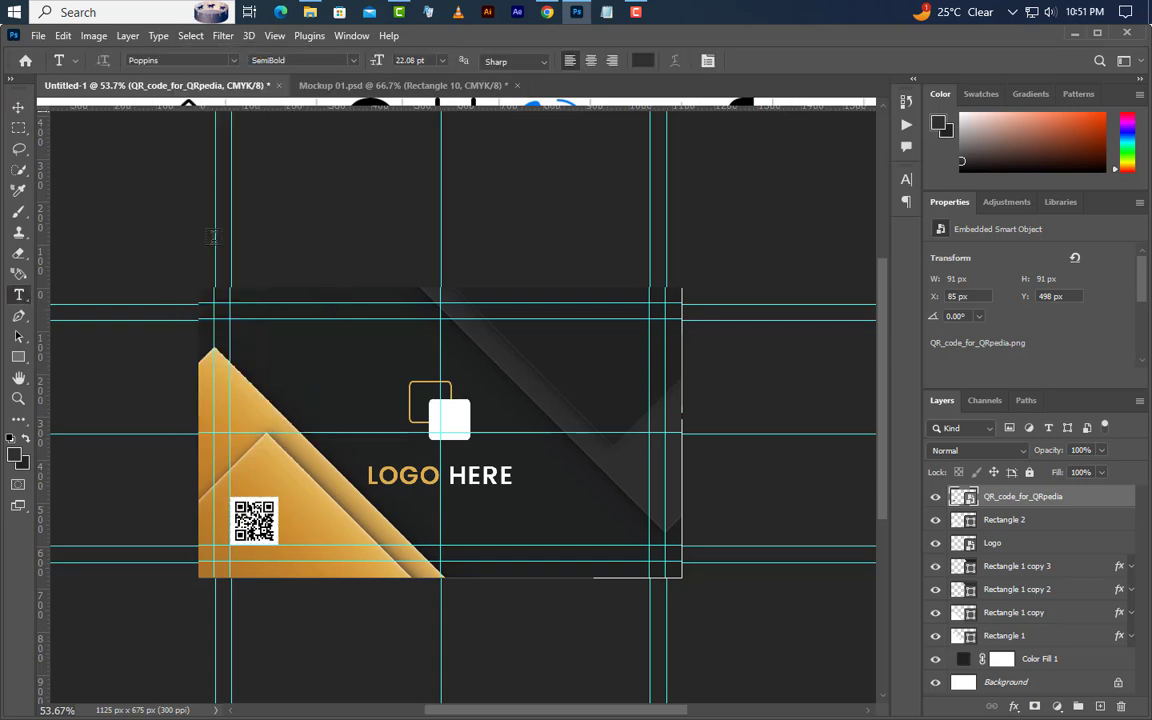
left_click(497, 330)
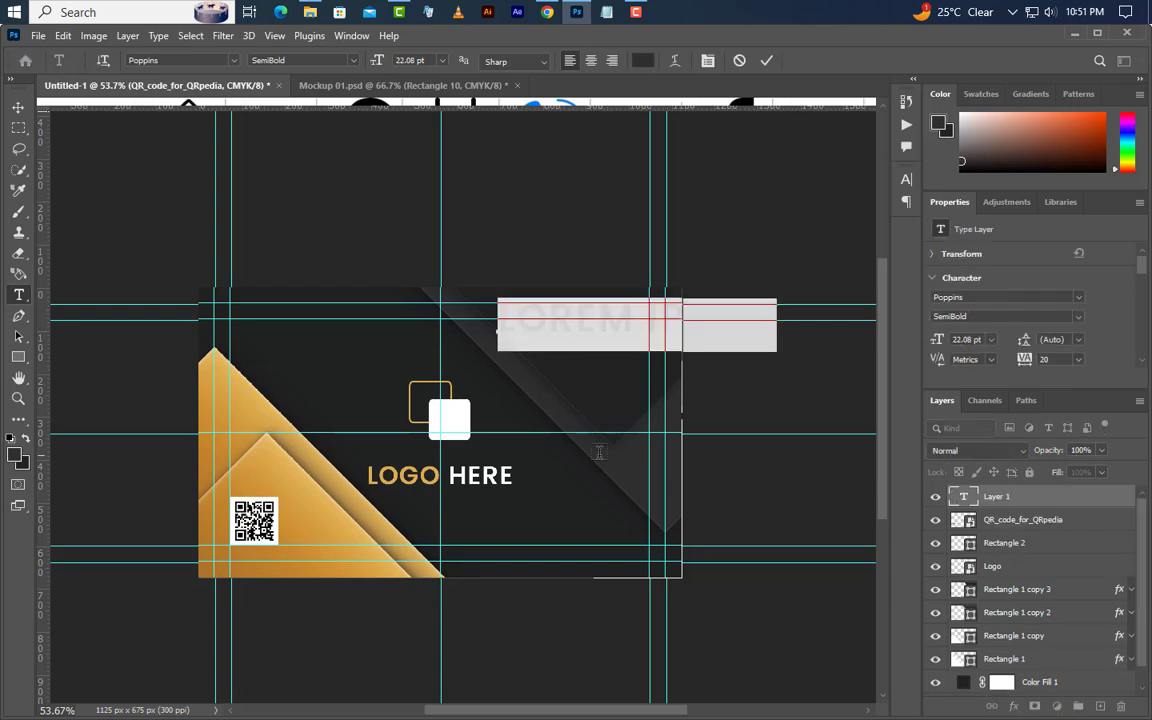
type("www.graph")
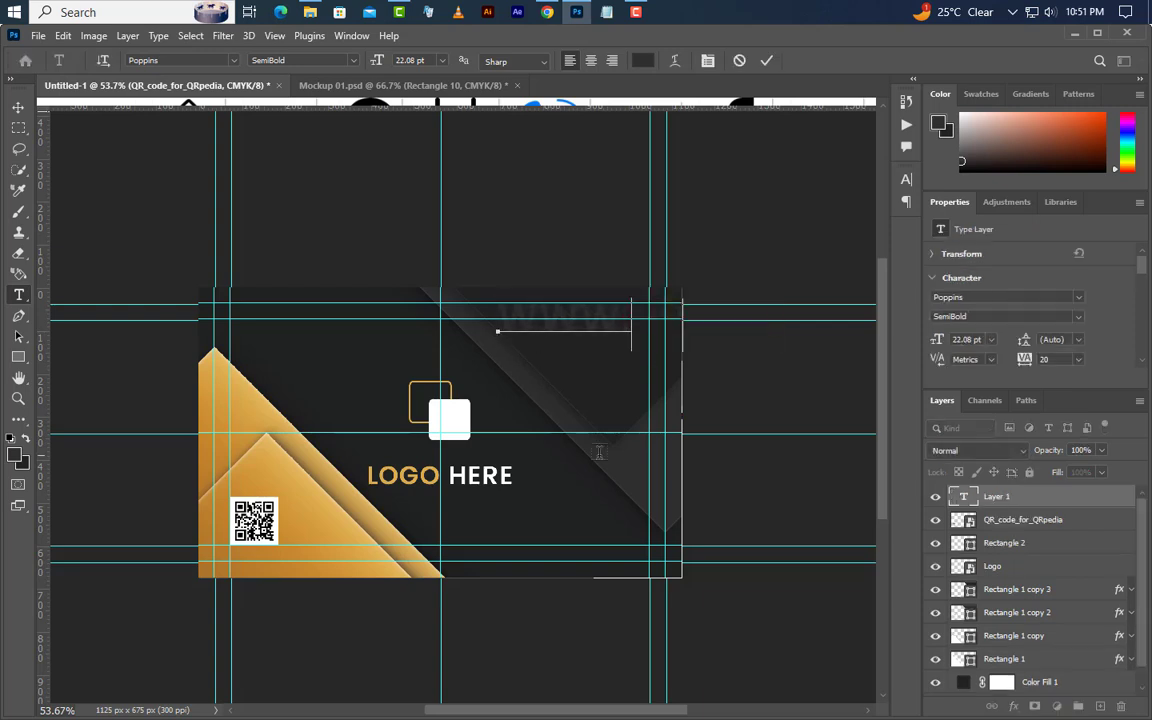
type("i")
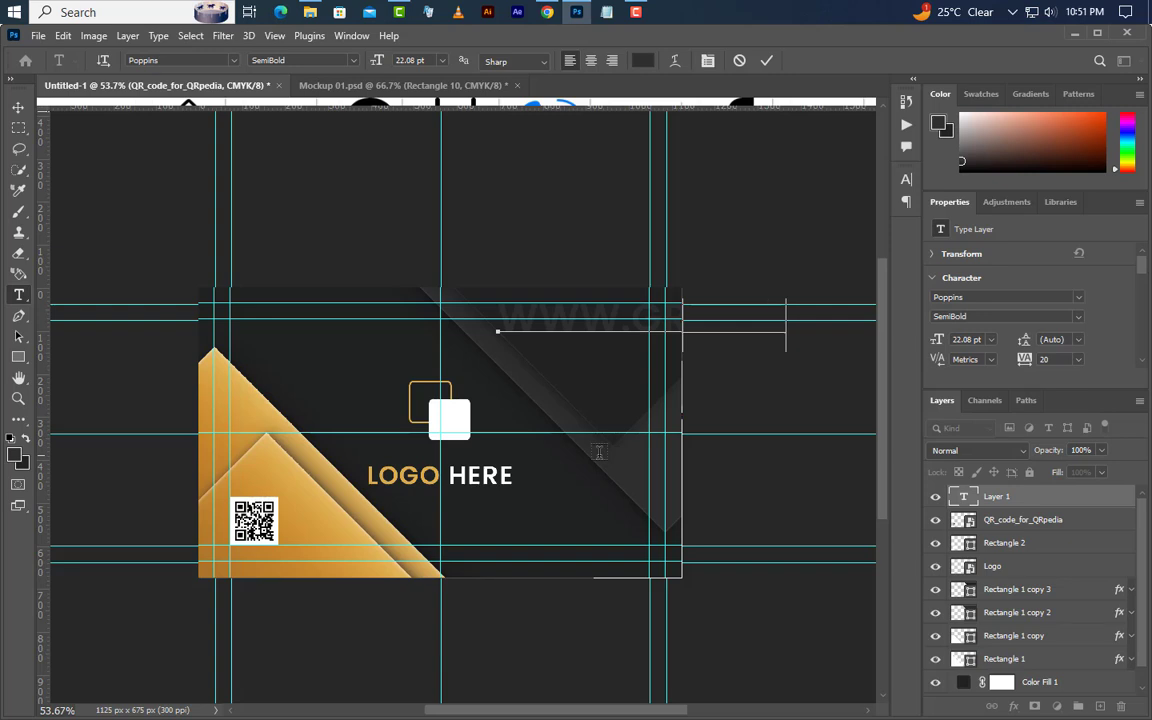
type("sfamily.com")
key("ctrl+Return")
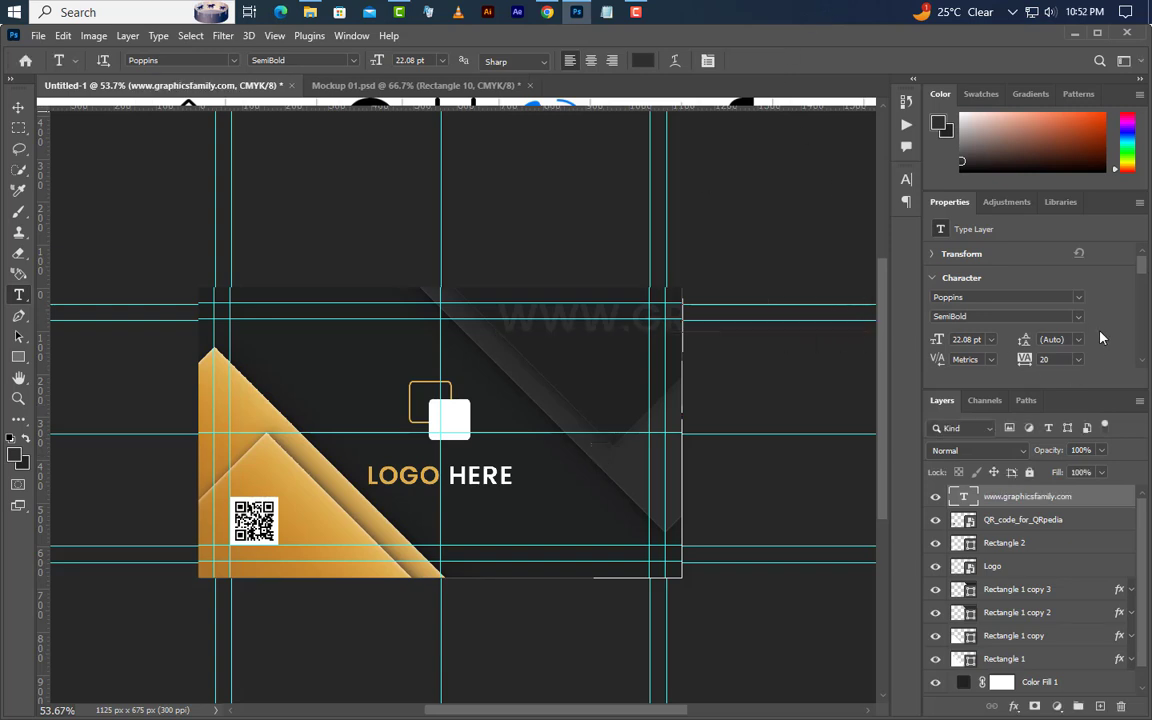
left_click(990, 316)
left_click(965, 344)
type("0")
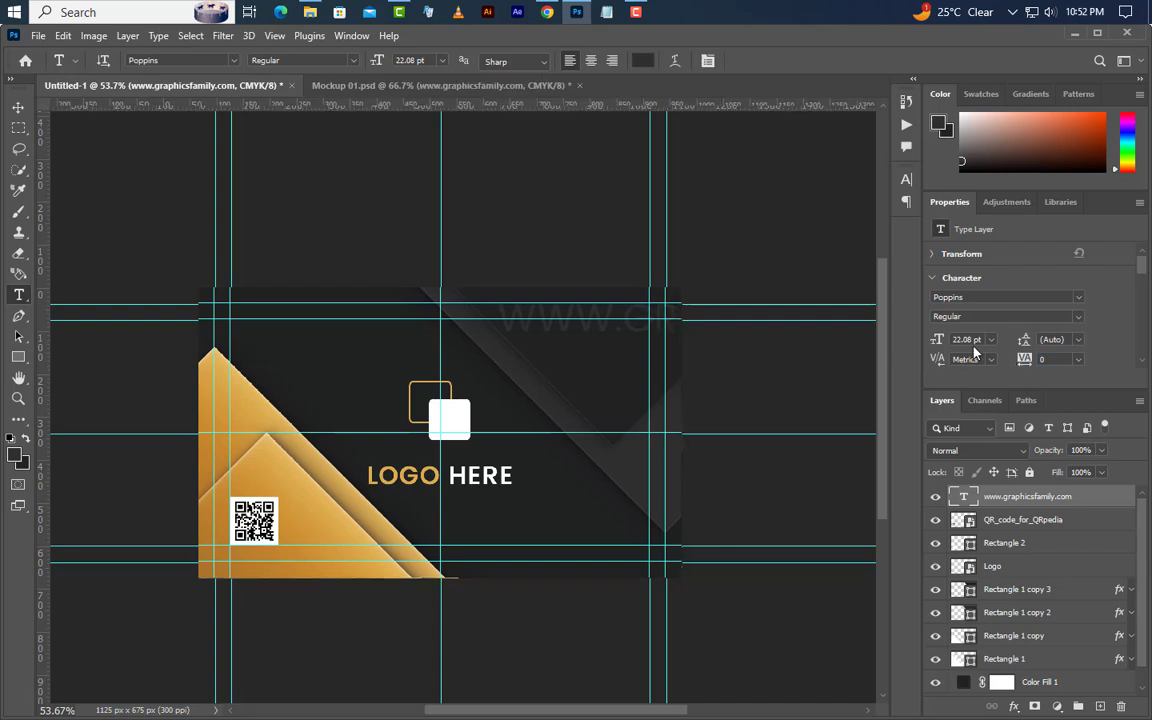
type("4.5")
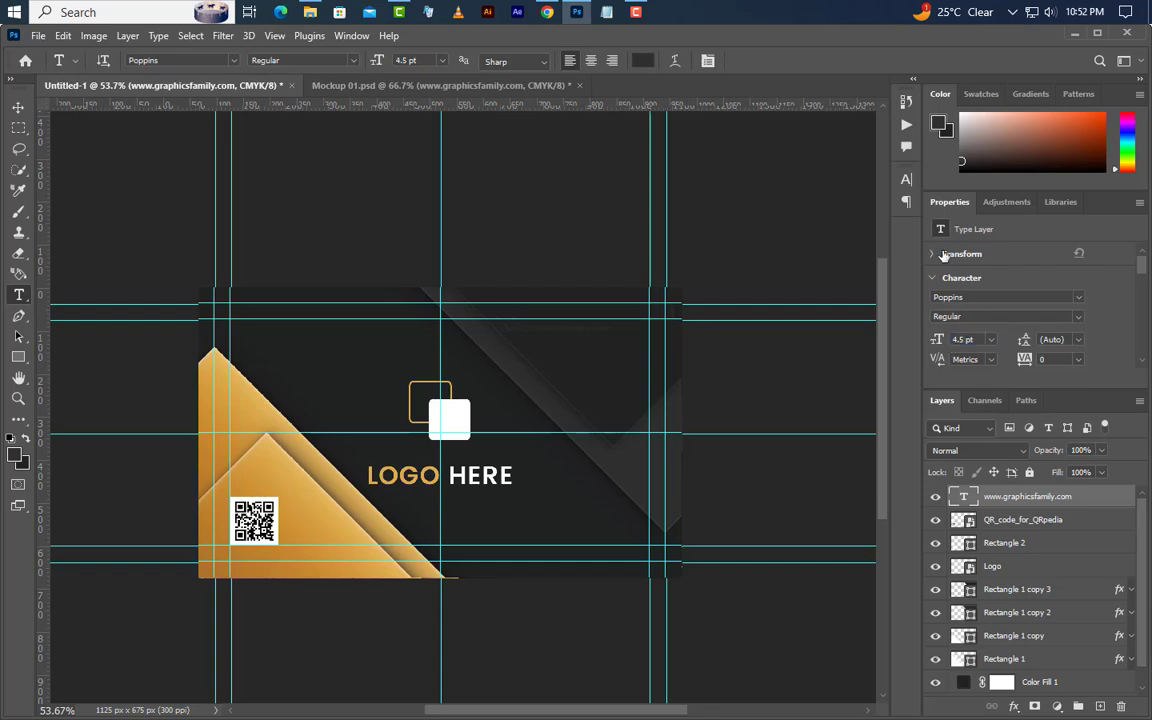
- Make the website text white and turn off All Caps so it shows lowercase
left_click(906, 179)
left_click(850, 272)
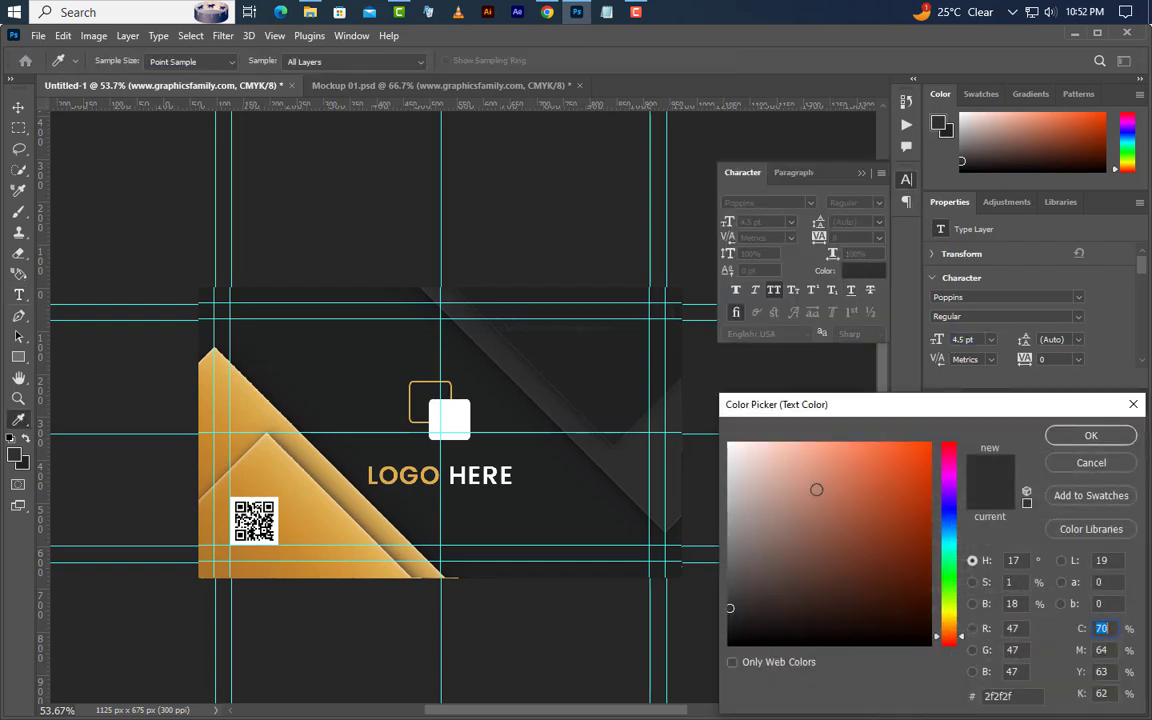
left_click(729, 443)
left_click(1105, 440)
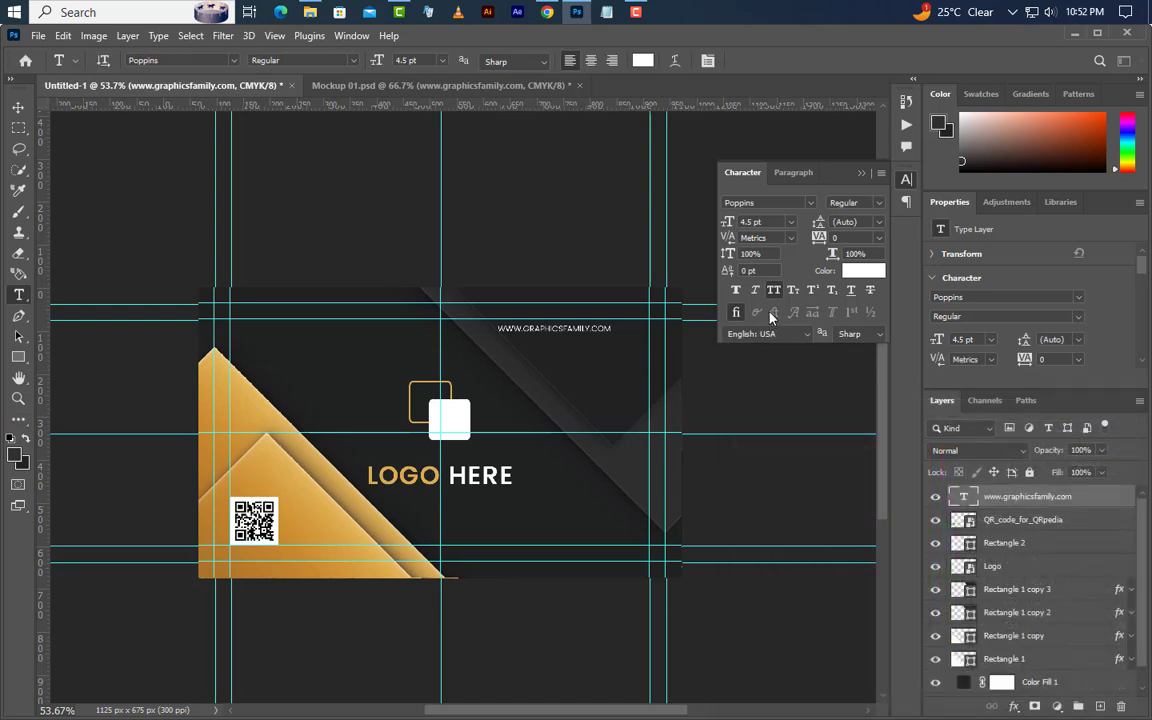
left_click(774, 290)
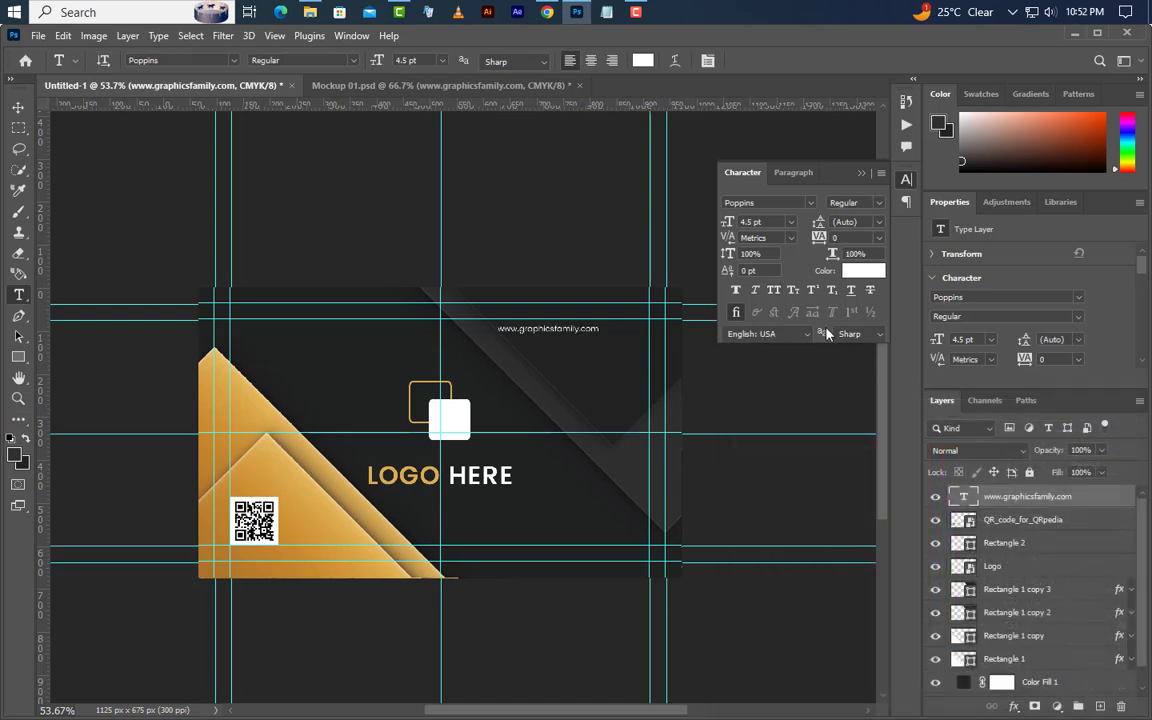
left_click(861, 174)
- Move the website text right and slightly up toward the card's top-right corner
left_click(18, 107)
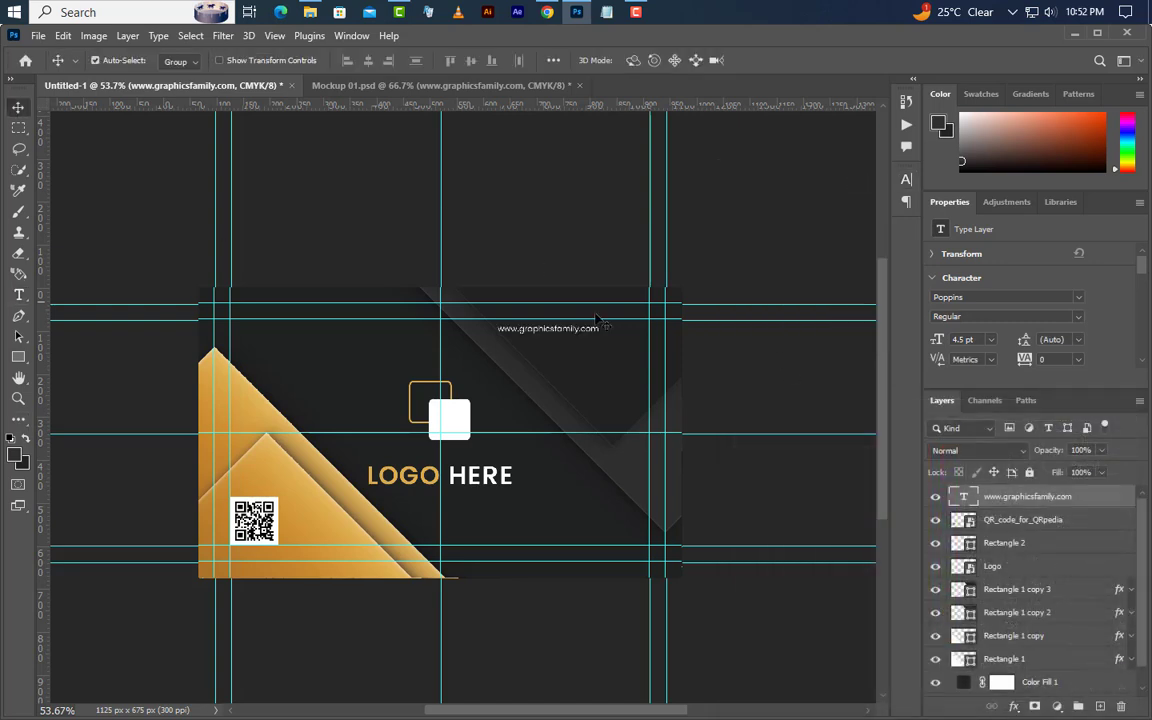
left_click_drag(573, 333, 615, 333)
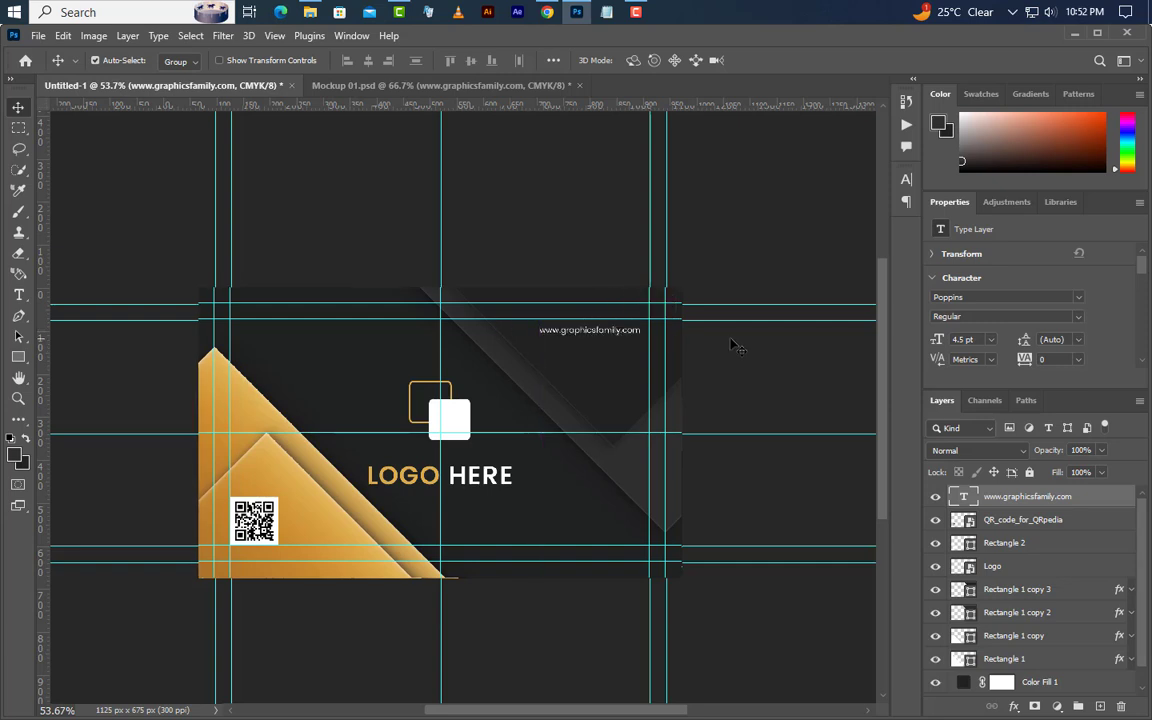
key("Right")
key("Right")
key("Right")
key("Up")
- Slide Rectangle 1 copy 3 and copy 2 left and move the gold triangle layers below Rectangle 1
scroll(431, 477, "up", 4)
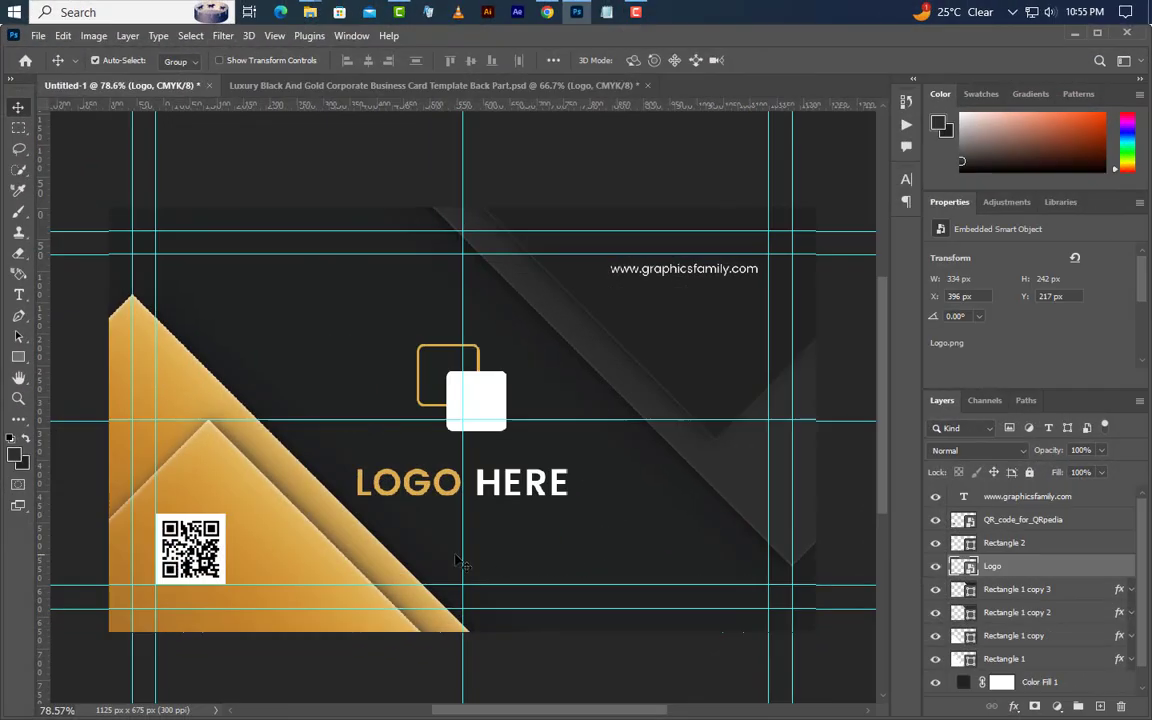
left_click_drag(463, 553, 439, 560)
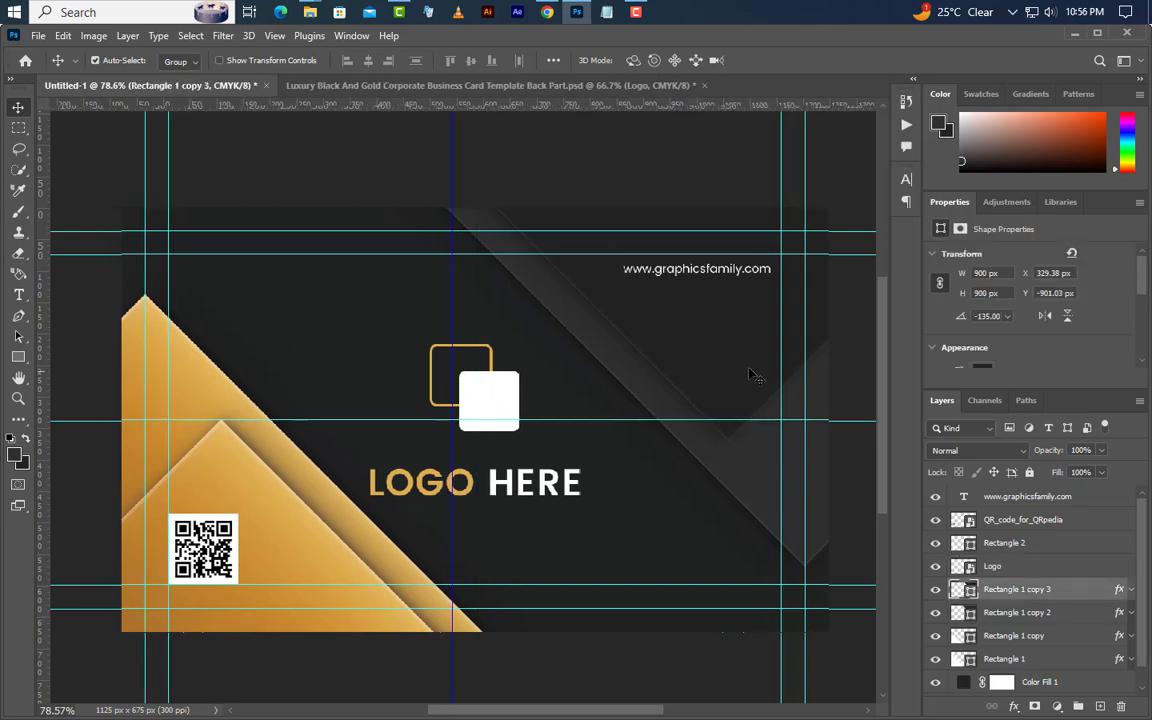
left_click(750, 371)
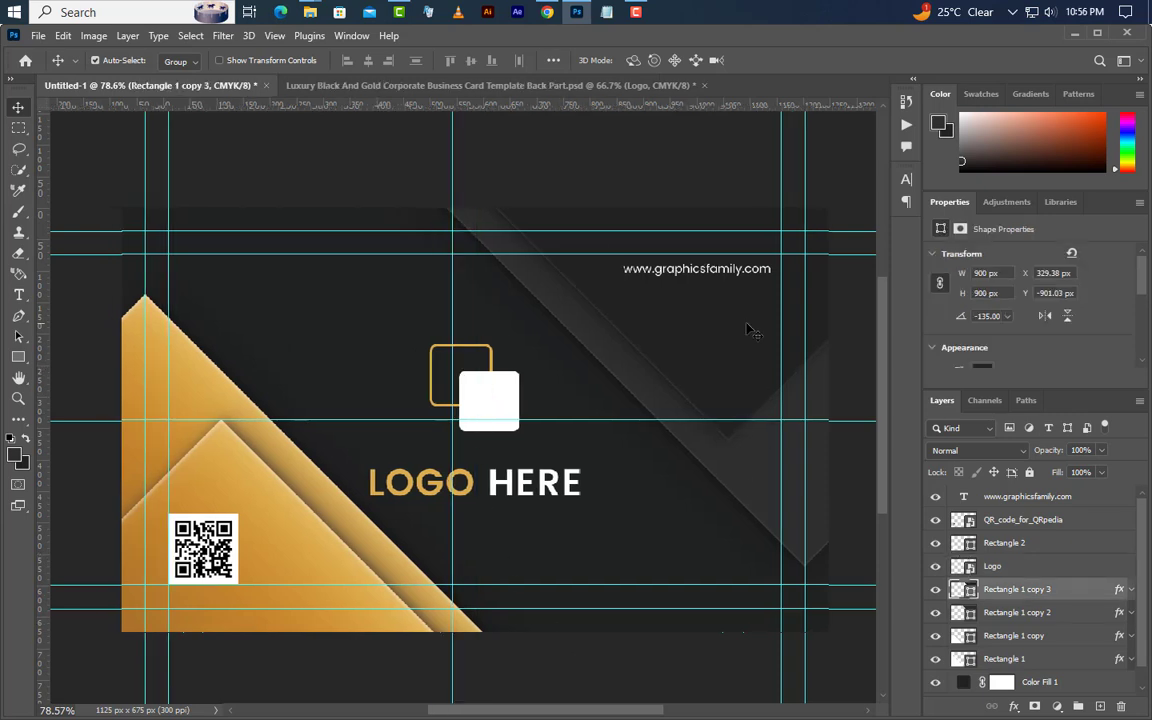
left_click_drag(750, 330, 158, 410)
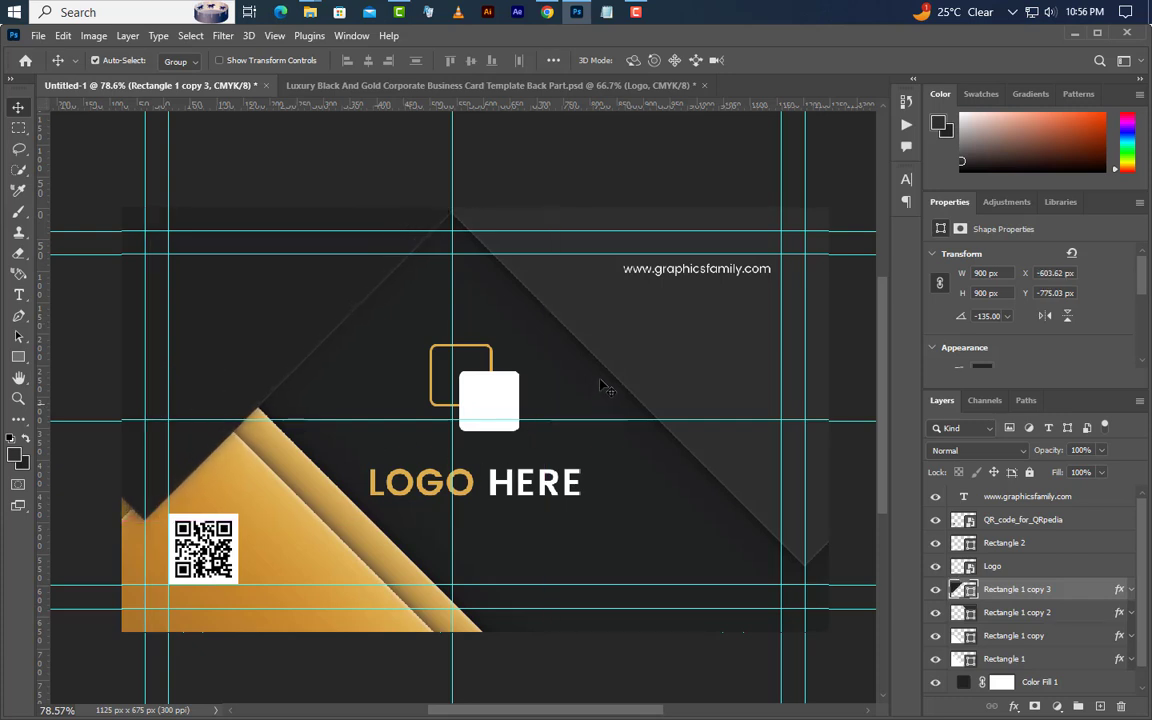
key("Left")
key("Left")
key("Left")
key("Left")
key("Left")
key("Left")
key("Left")
key("Left")
key("Left")
left_click(690, 374)
left_click_drag(741, 358, 78, 596)
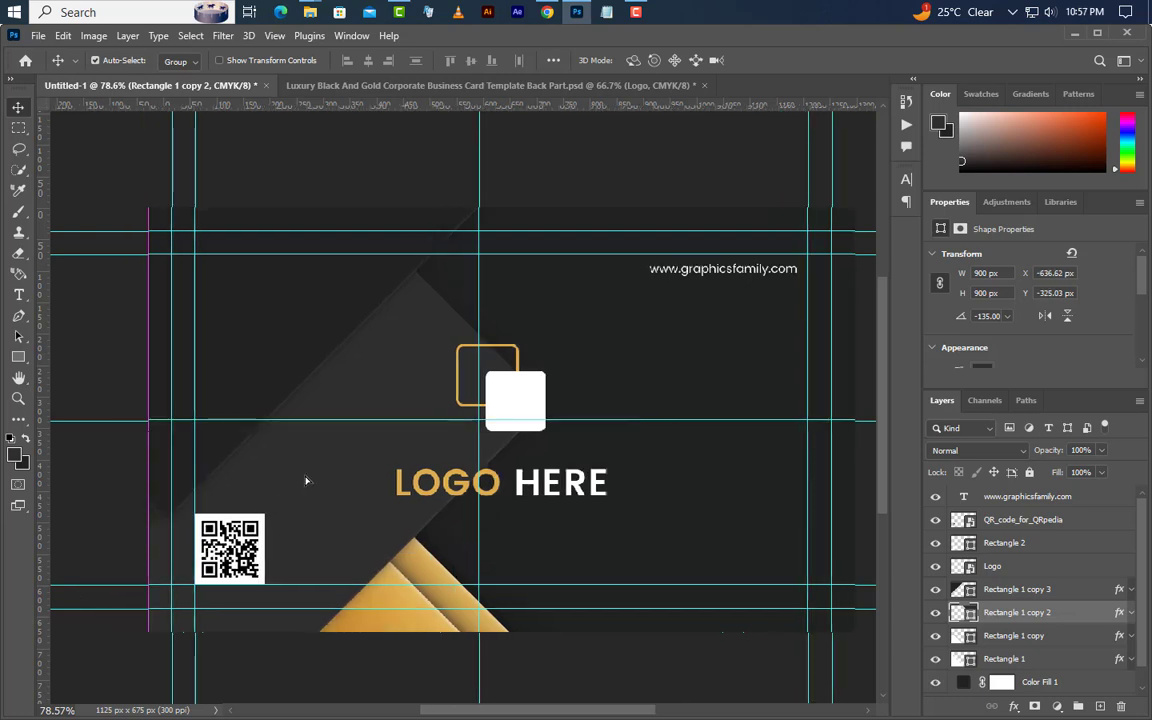
left_click_drag(306, 481, 272, 484)
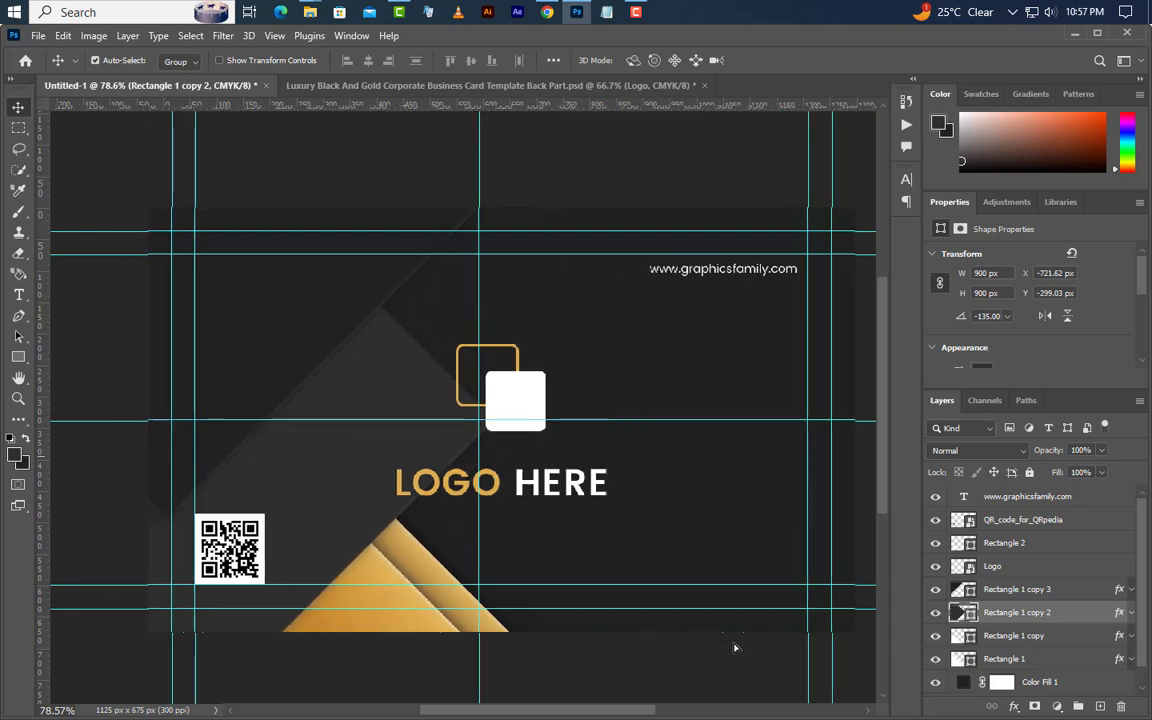
left_click(1069, 598, "ctrl")
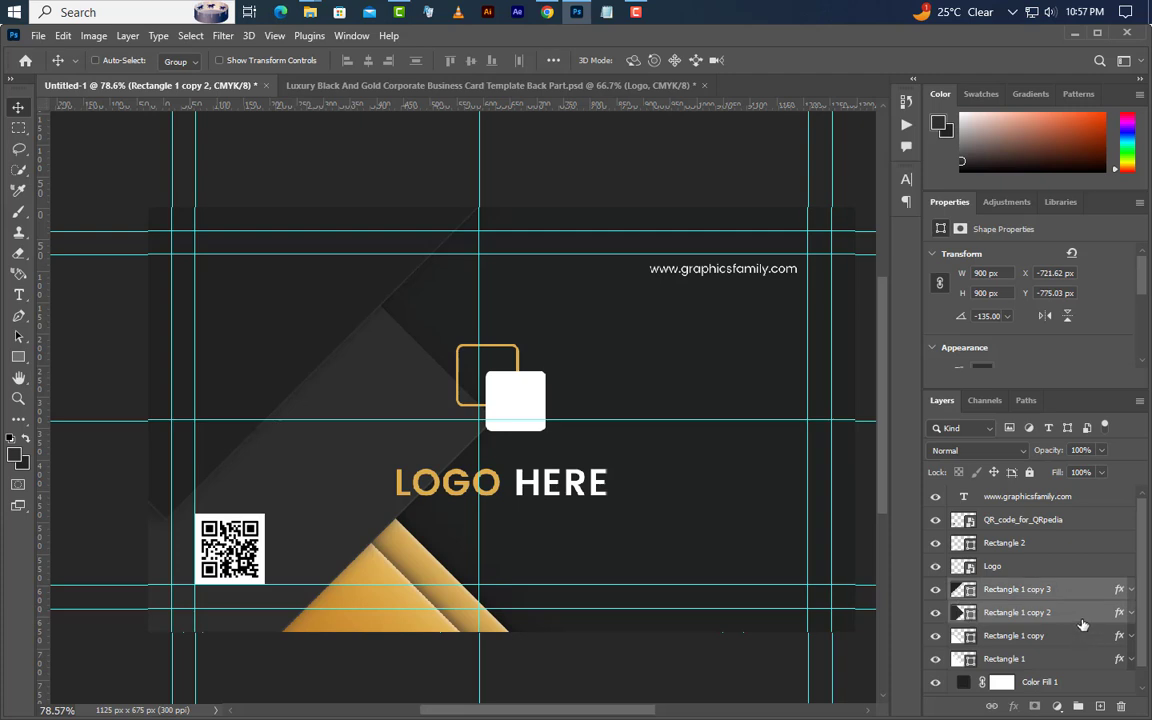
left_click_drag(1080, 620, 1077, 667)
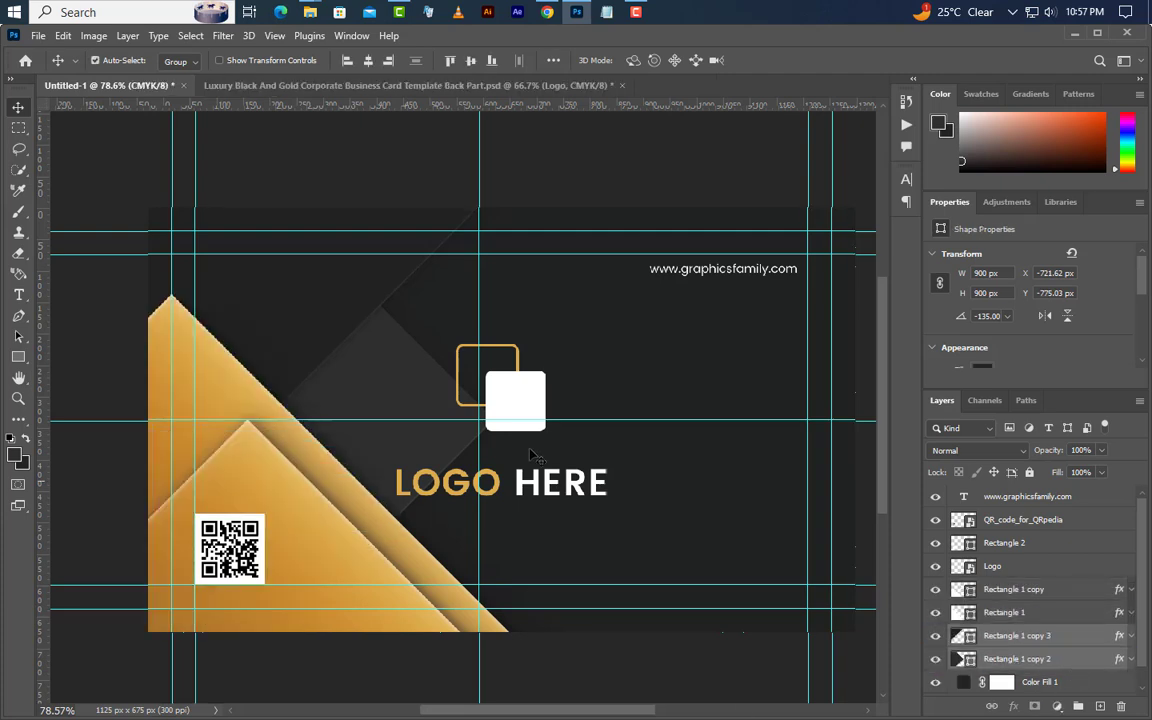
- Delete the Logo, Rectangle 2, QR code and URL text layers, then bring in Logo 1.png
left_click(527, 406)
left_click(1028, 543, "shift")
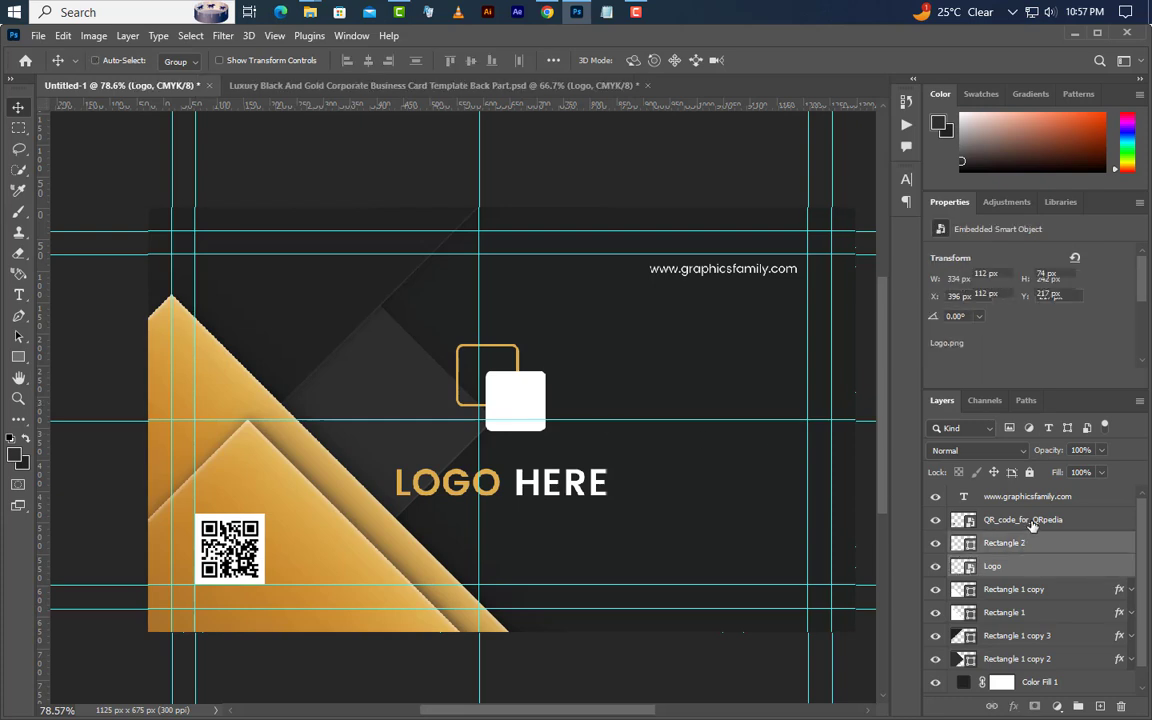
left_click(1030, 520, "shift")
left_click(1045, 497, "shift")
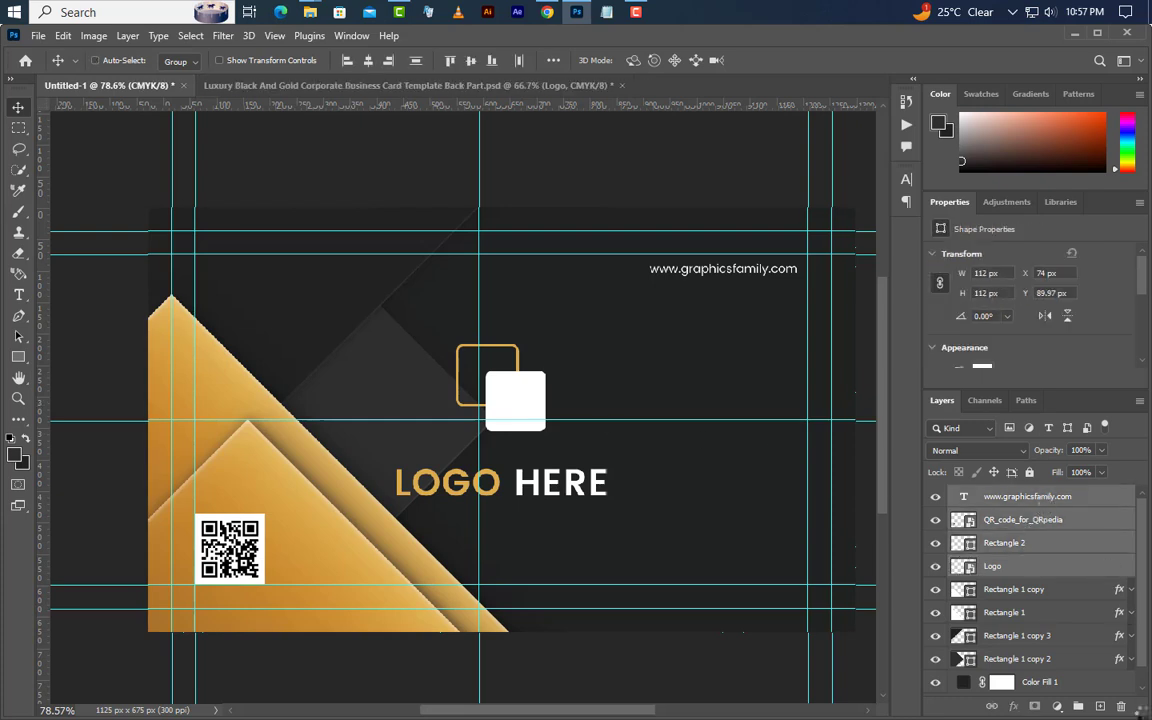
key("Delete")
left_click(500, 297)
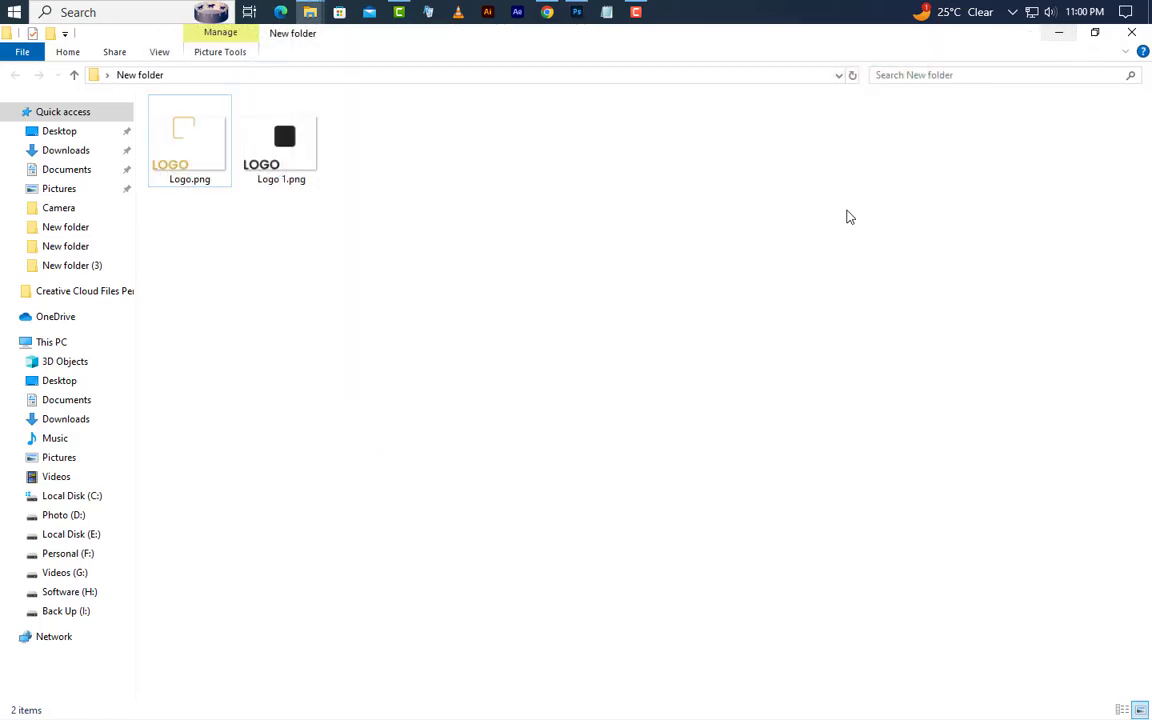
left_click_drag(283, 178, 239, 553)
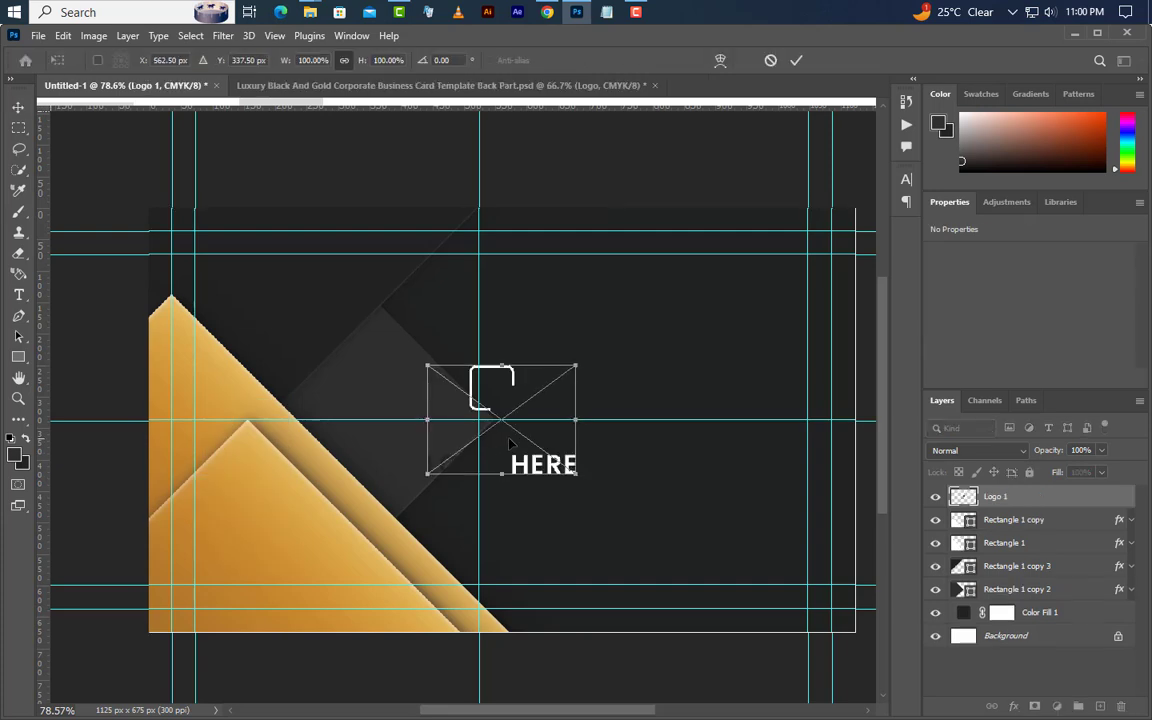
- Set Logo 1 on the gold triangle and type the person's name at the top right
left_click_drag(509, 443, 280, 557)
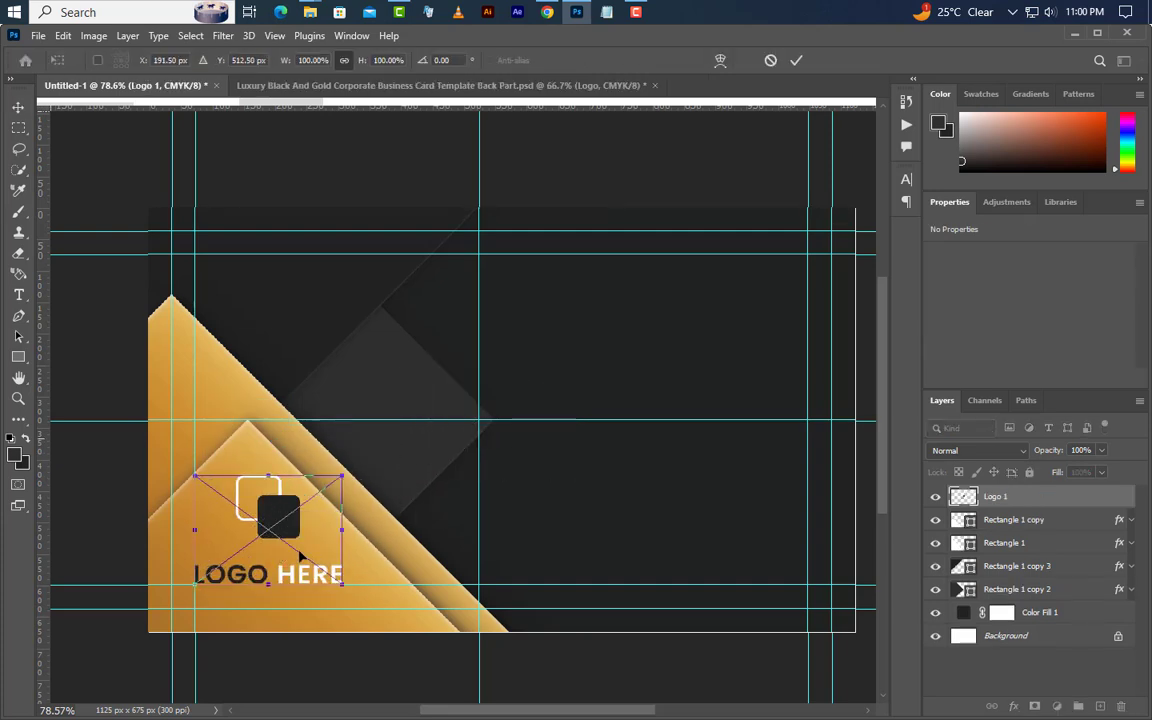
left_click(798, 62)
left_click(18, 294)
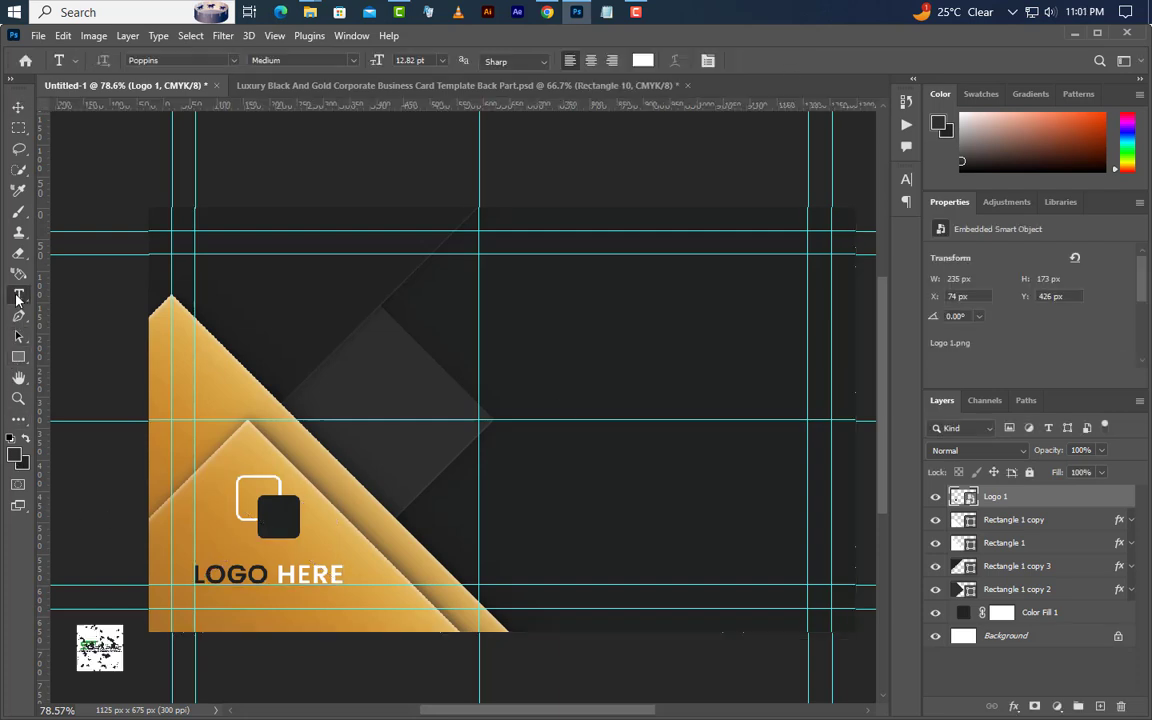
left_click(595, 293)
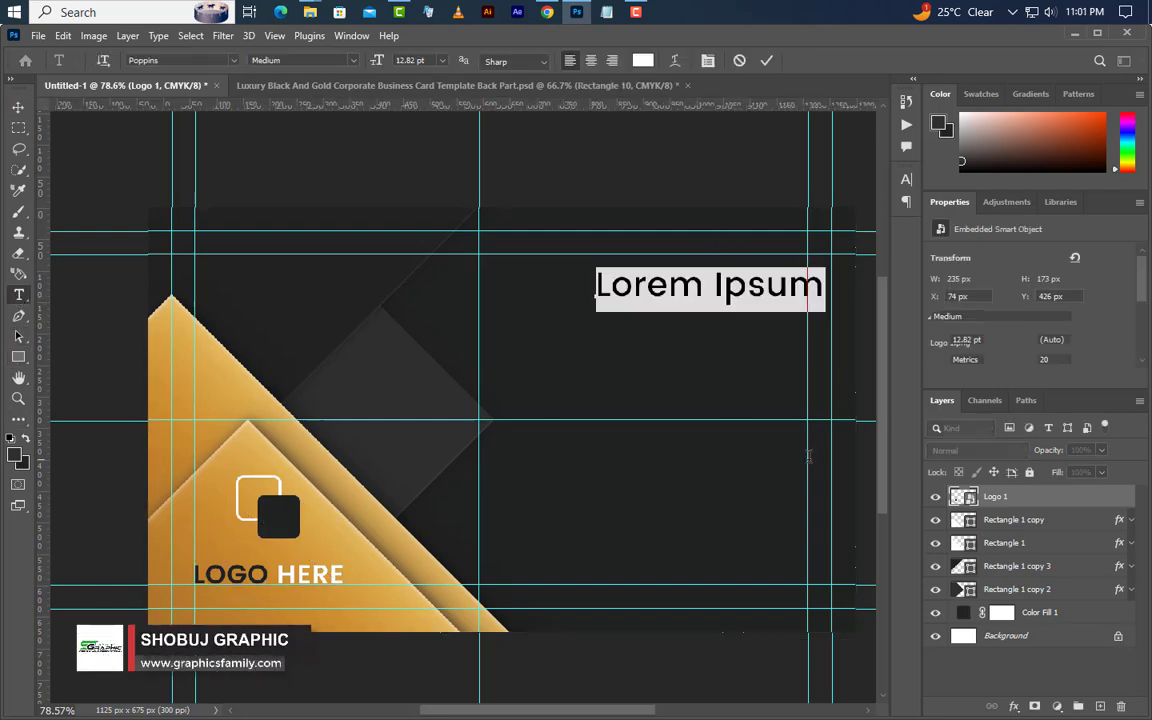
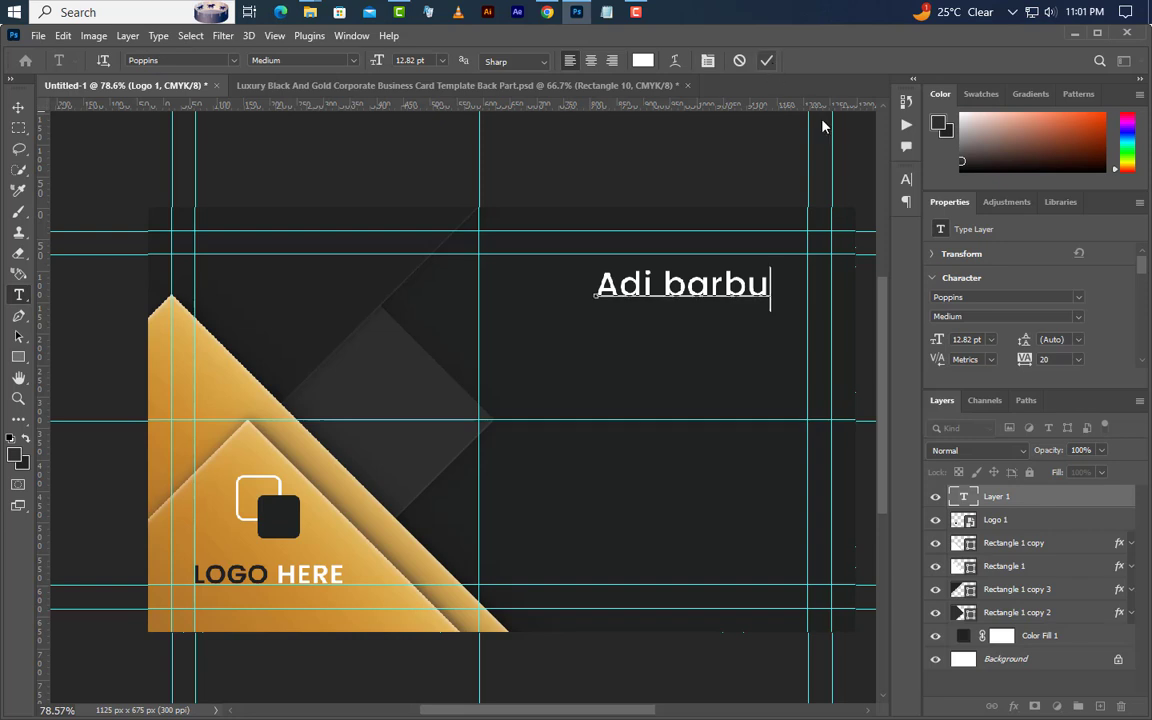
key("ctrl+Return")
- Colour the first name with the logo's sampled gold and keep the surname white
left_click(906, 178)
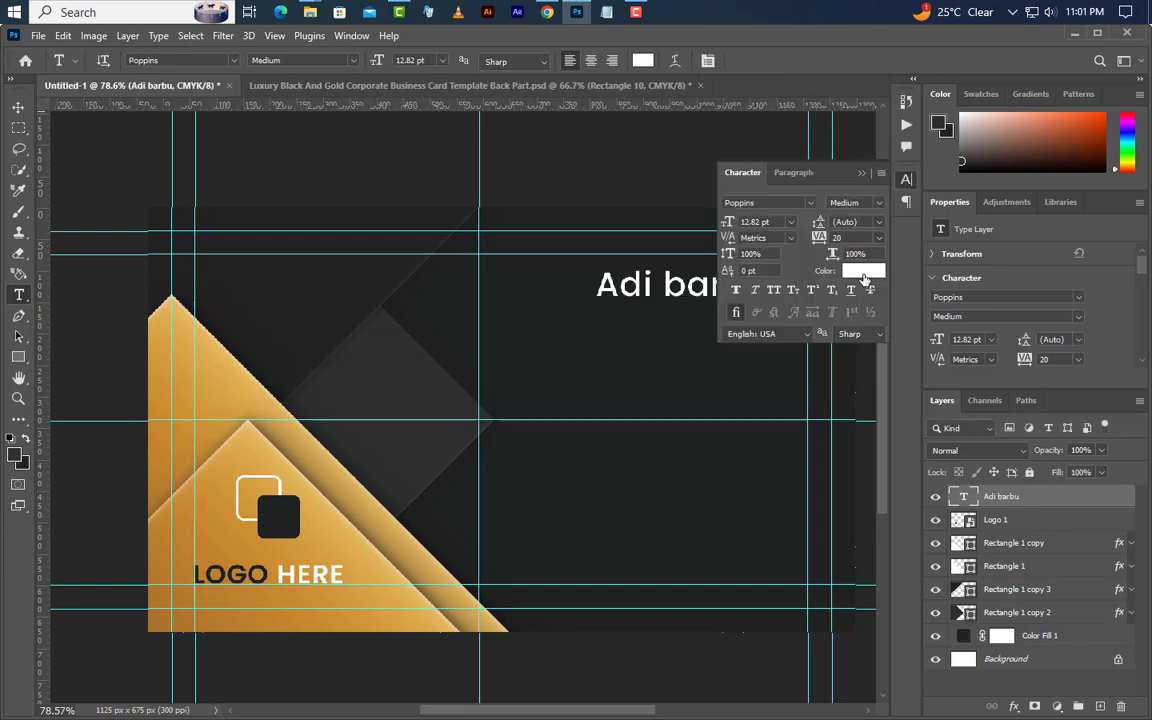
left_click(863, 271)
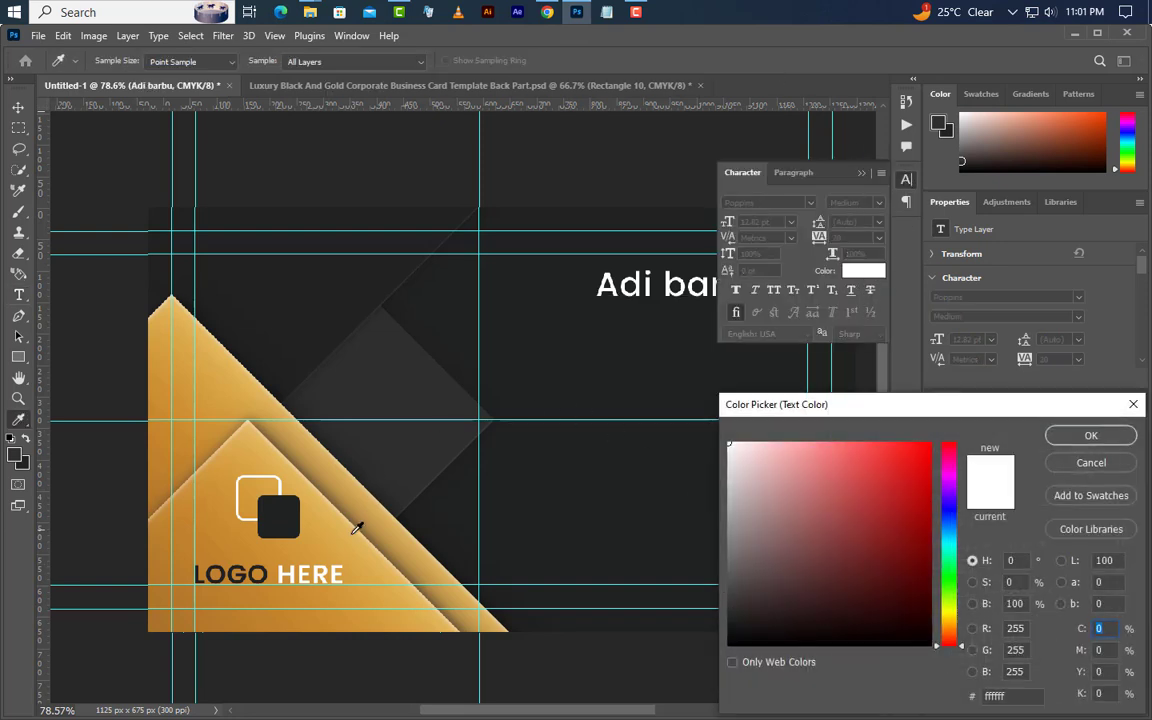
left_click(300, 478)
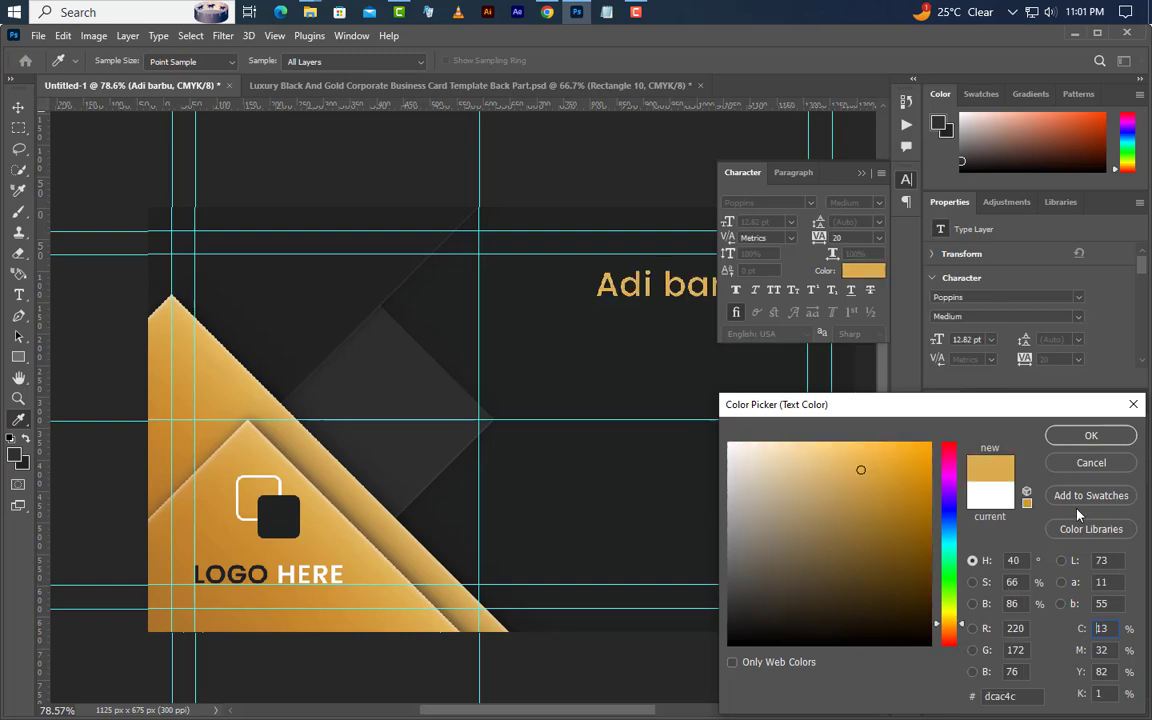
left_click(1099, 442)
left_click_drag(666, 284, 883, 291)
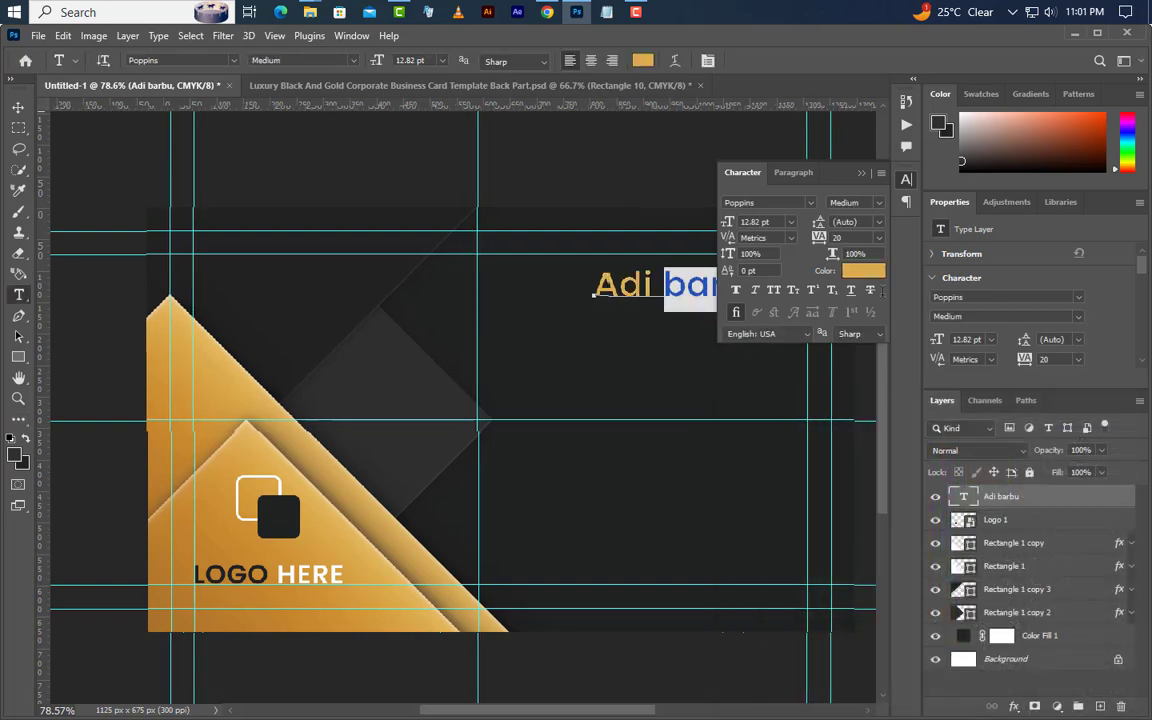
left_click(863, 271)
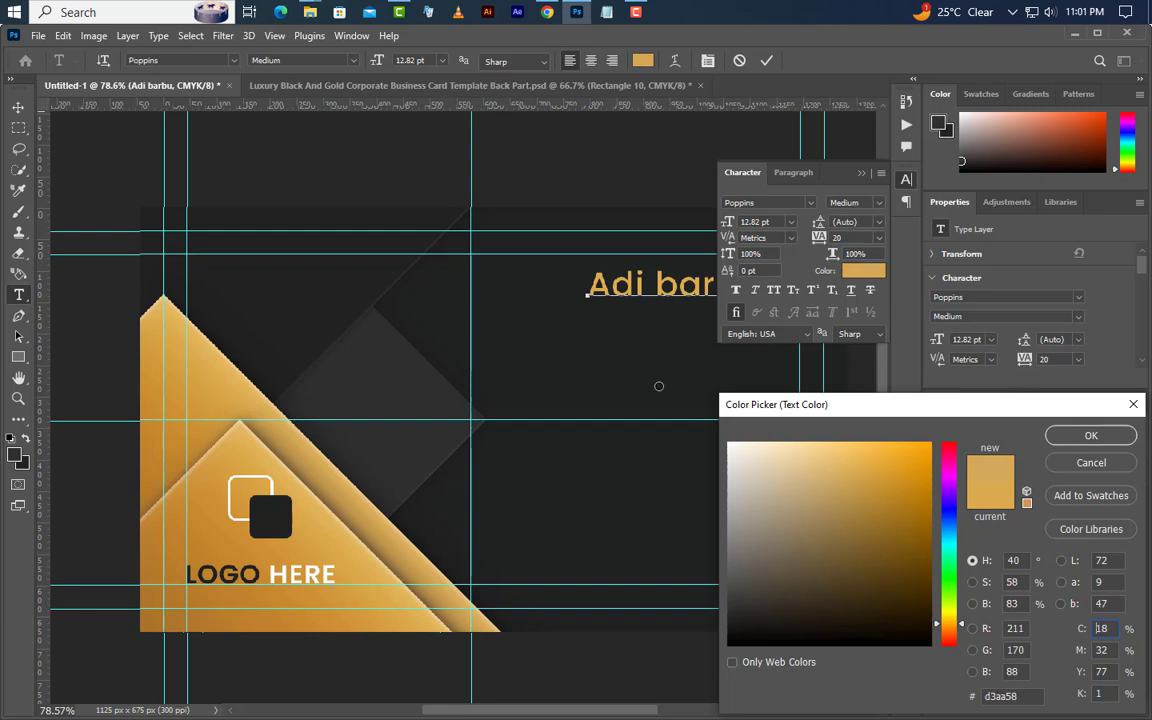
left_click(1100, 436)
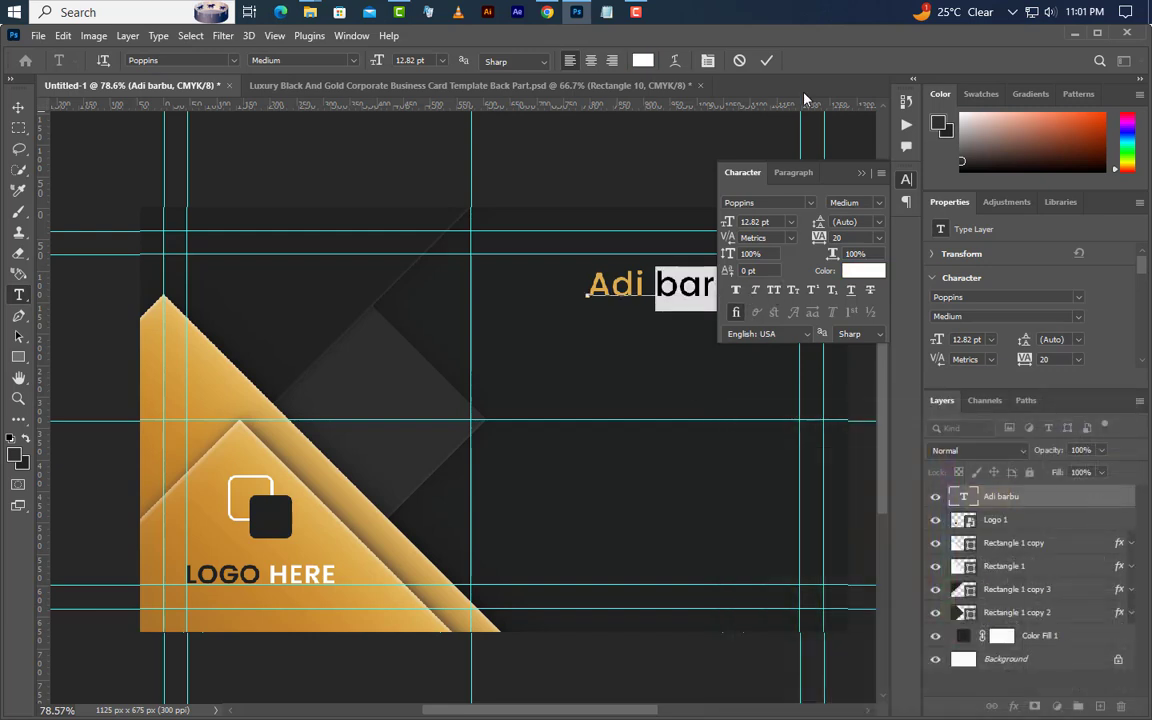
left_click(768, 60)
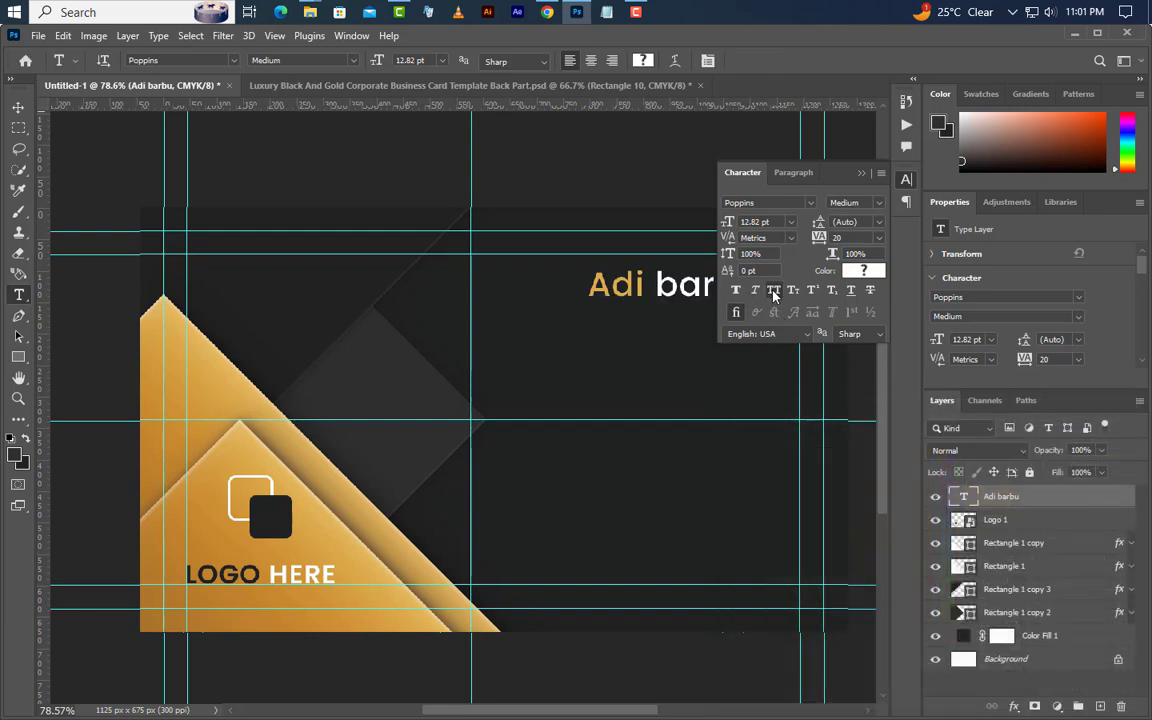
- Make the name All Caps in Poppins SemiBold 14.8 pt and nudge it slightly left
left_click(774, 290)
left_click(879, 203)
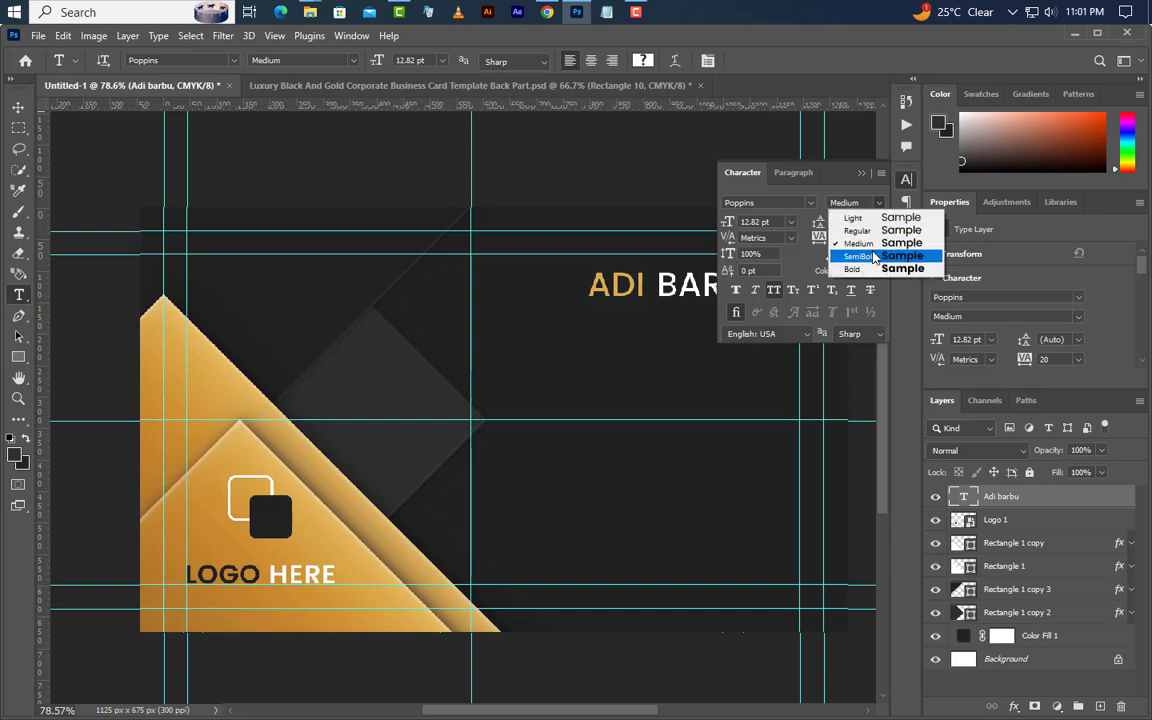
left_click(858, 255)
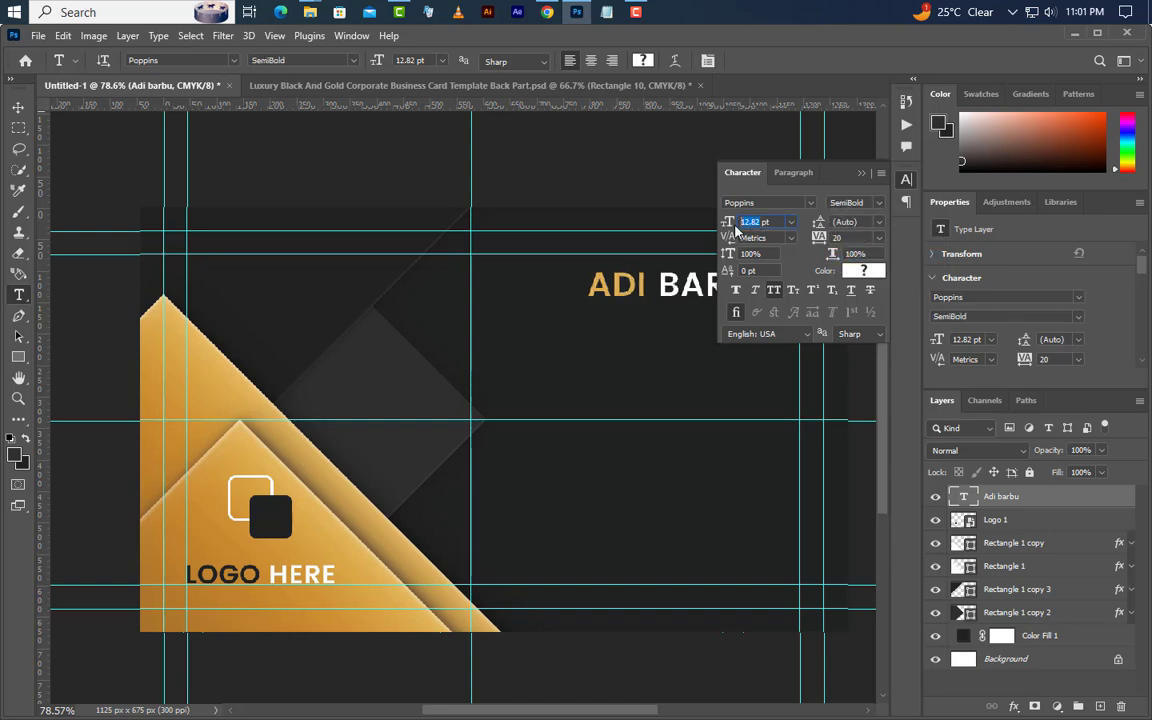
type("14.8")
key("Return")
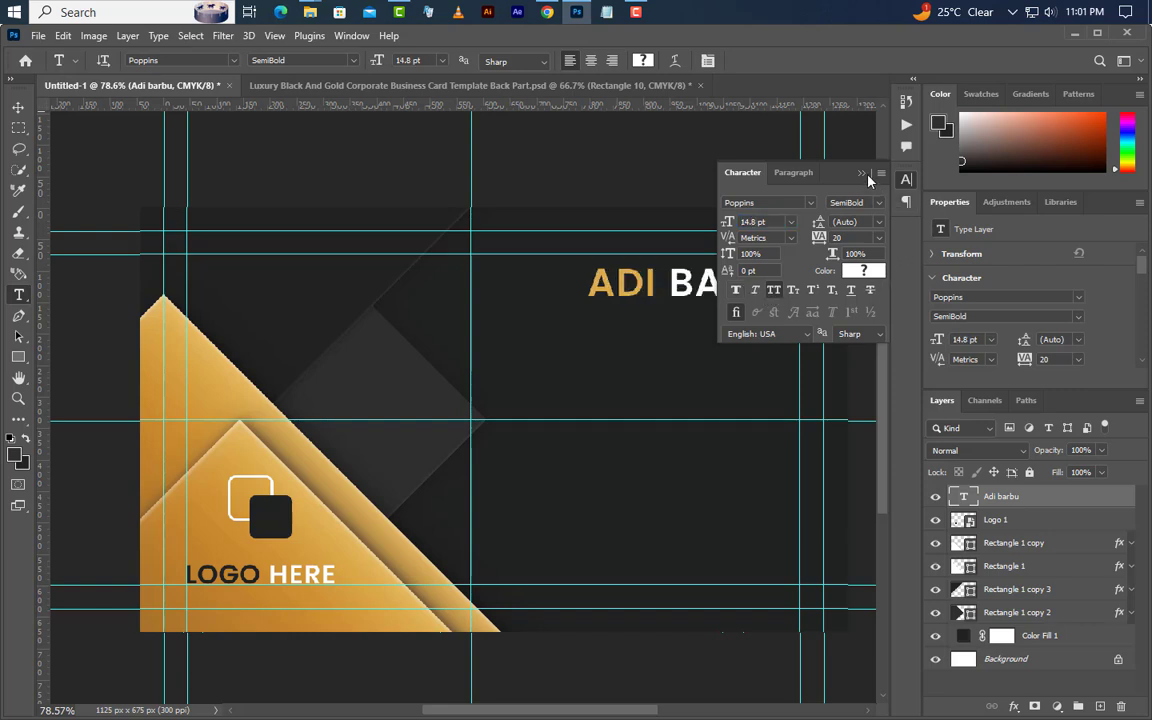
left_click(862, 174)
key("v")
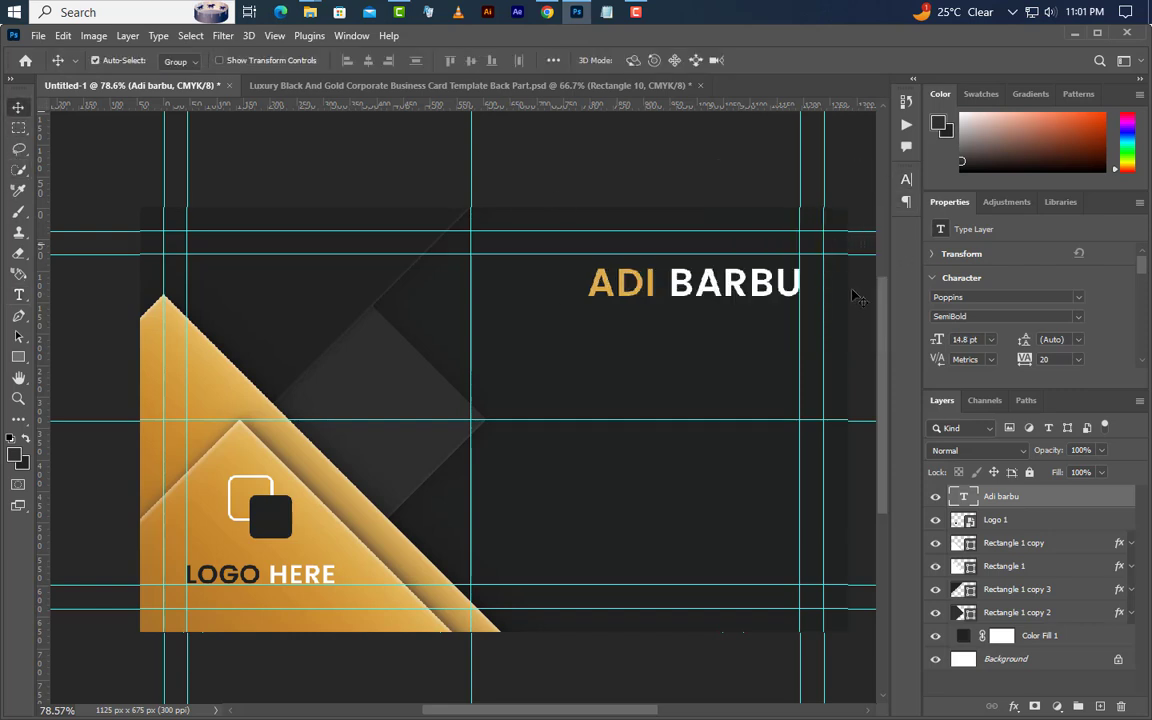
left_click_drag(735, 298, 727, 293)
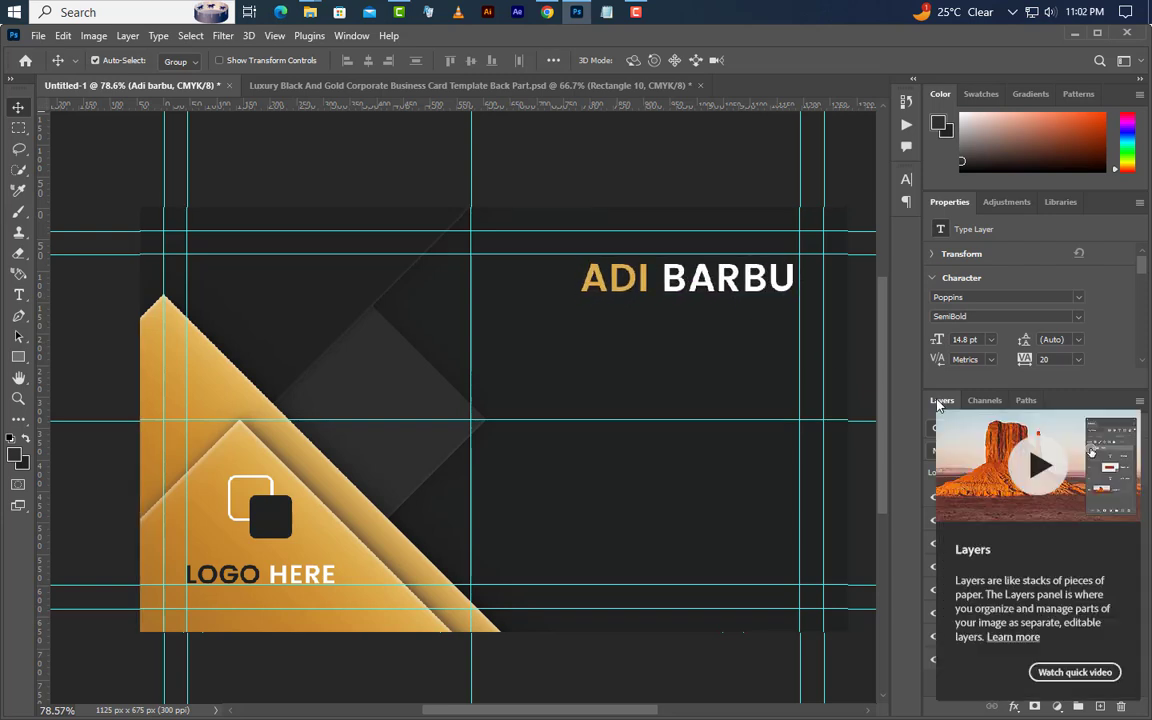
left_click(19, 296)
- Type the Graphic Designer title in Medium weight with All Caps turned off
left_click(608, 350)
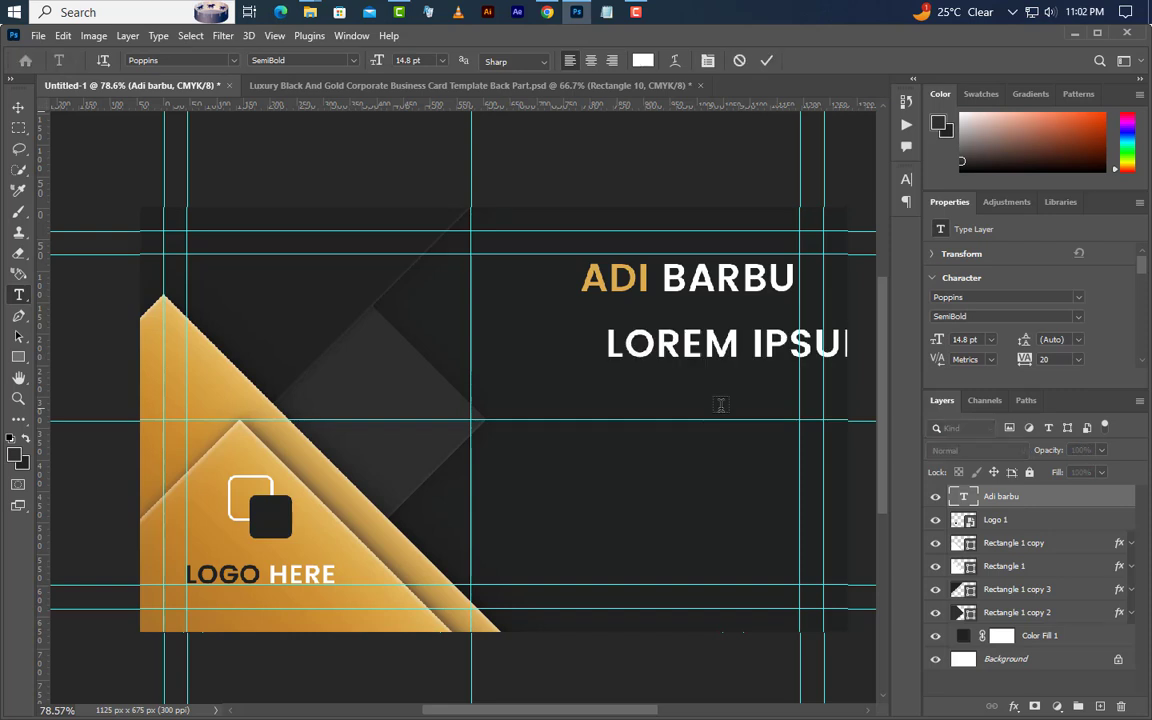
type("GRA")
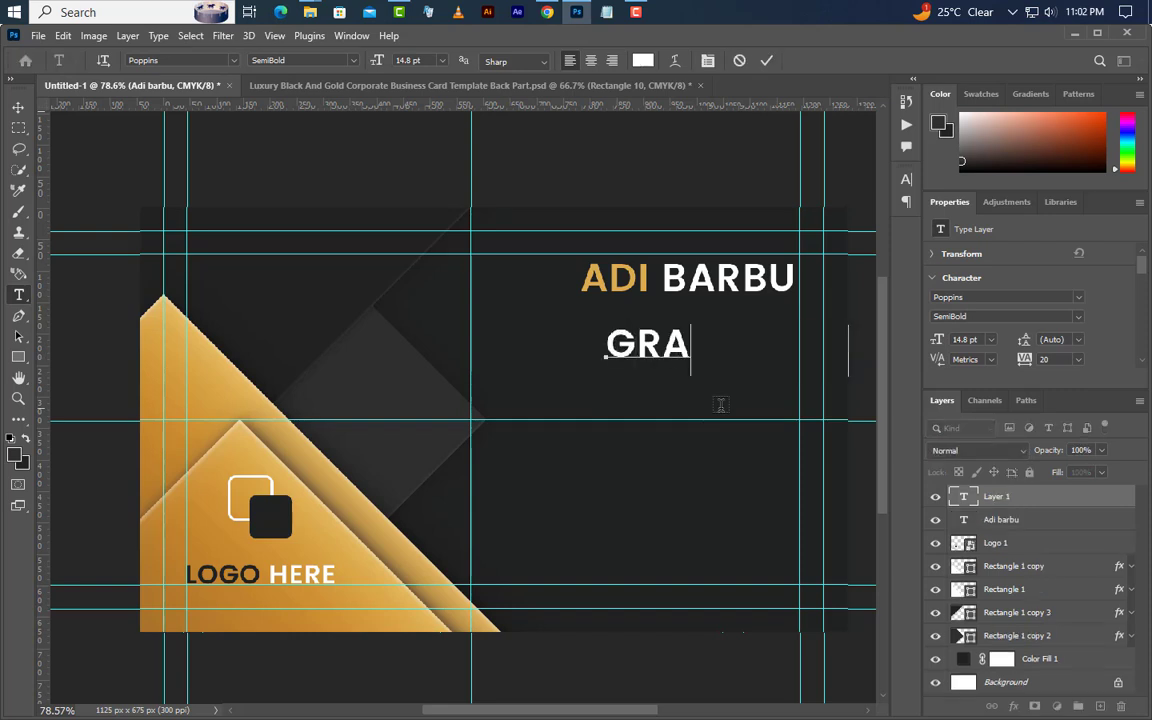
type("PHIC DE")
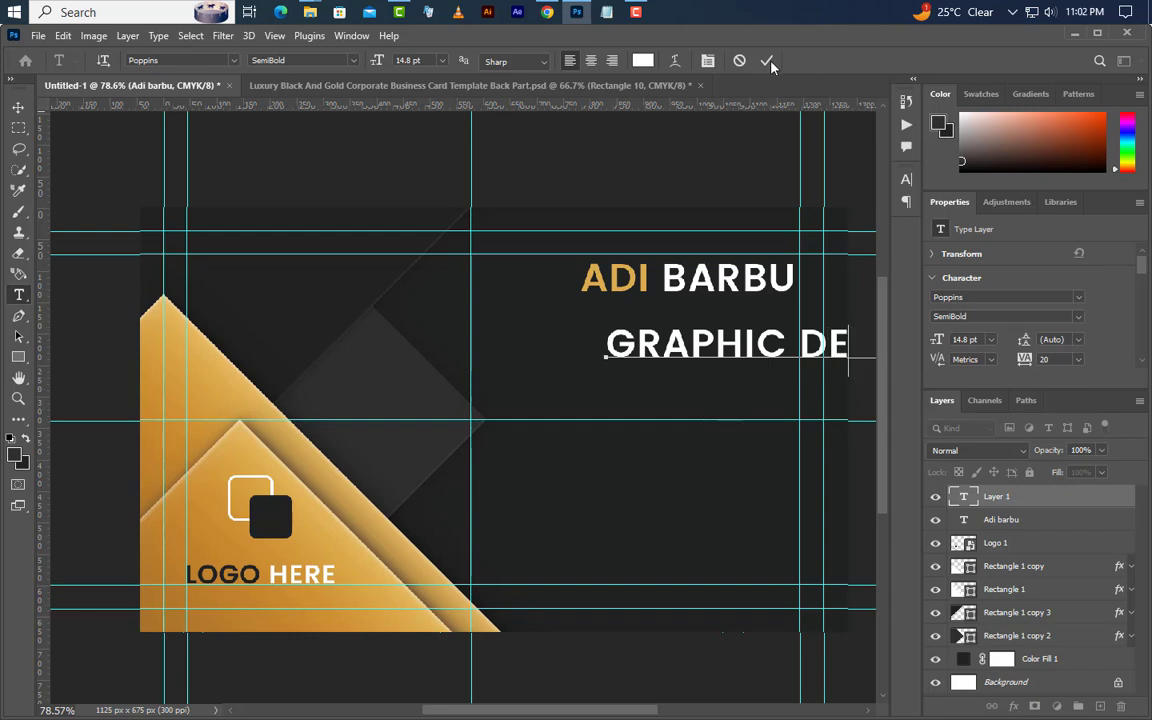
left_click(971, 340)
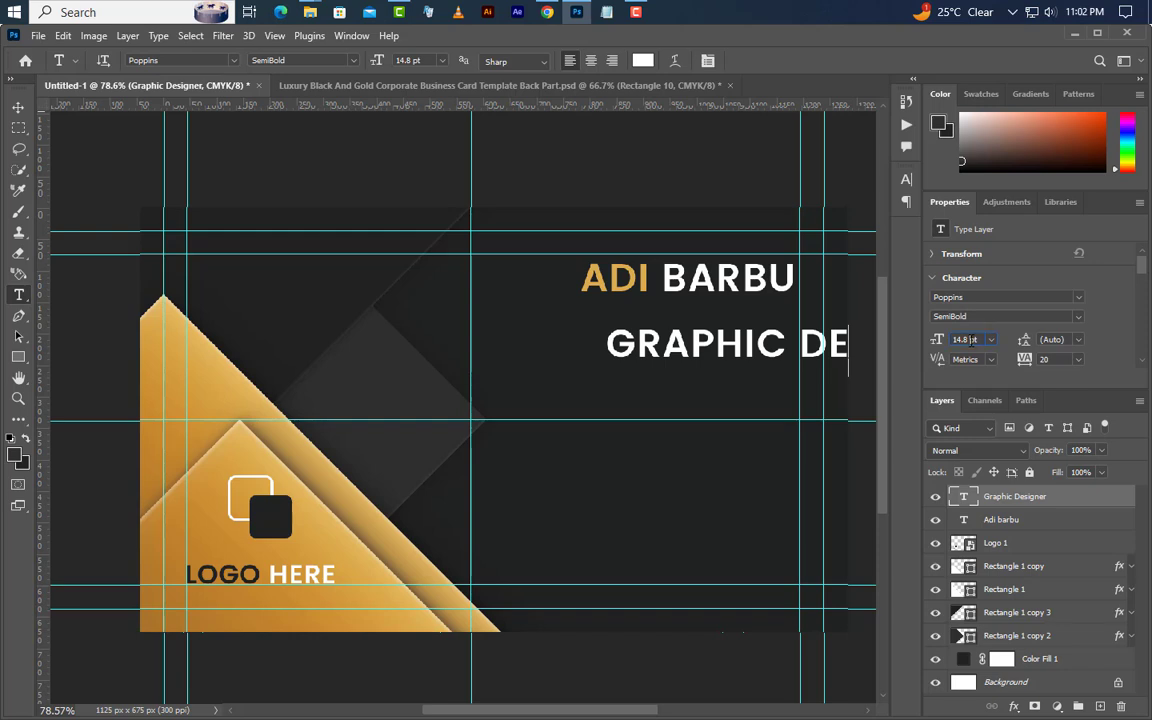
left_click(1078, 316)
left_click(957, 359)
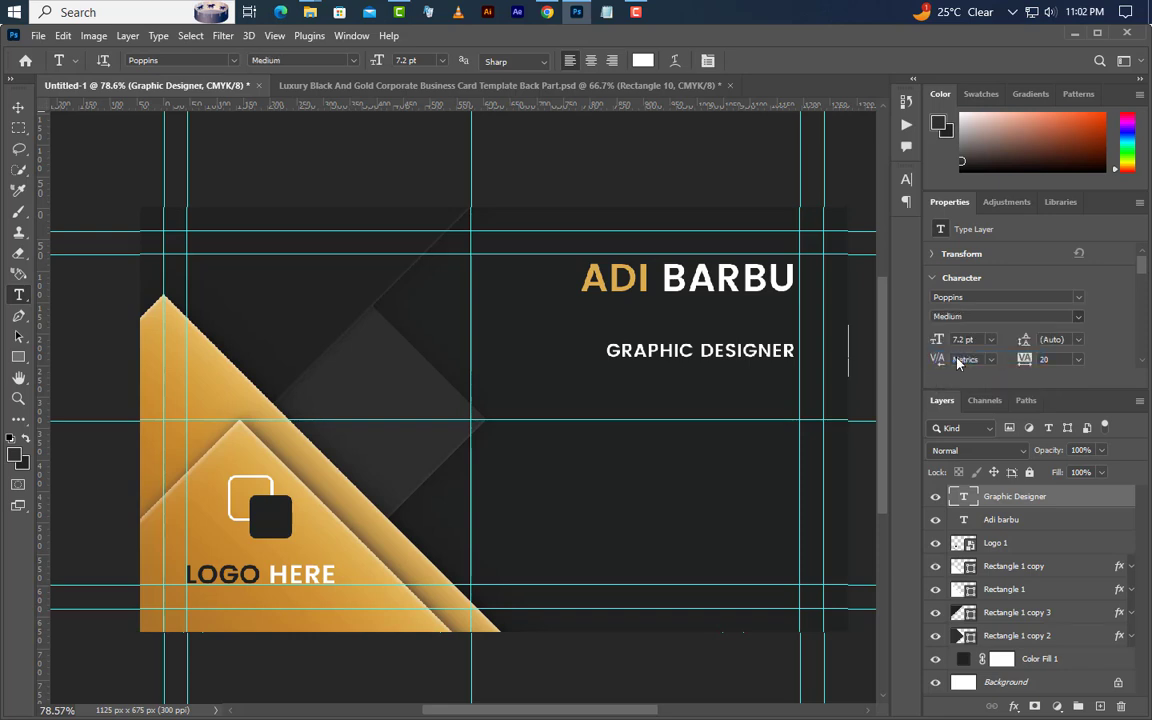
left_click(906, 179)
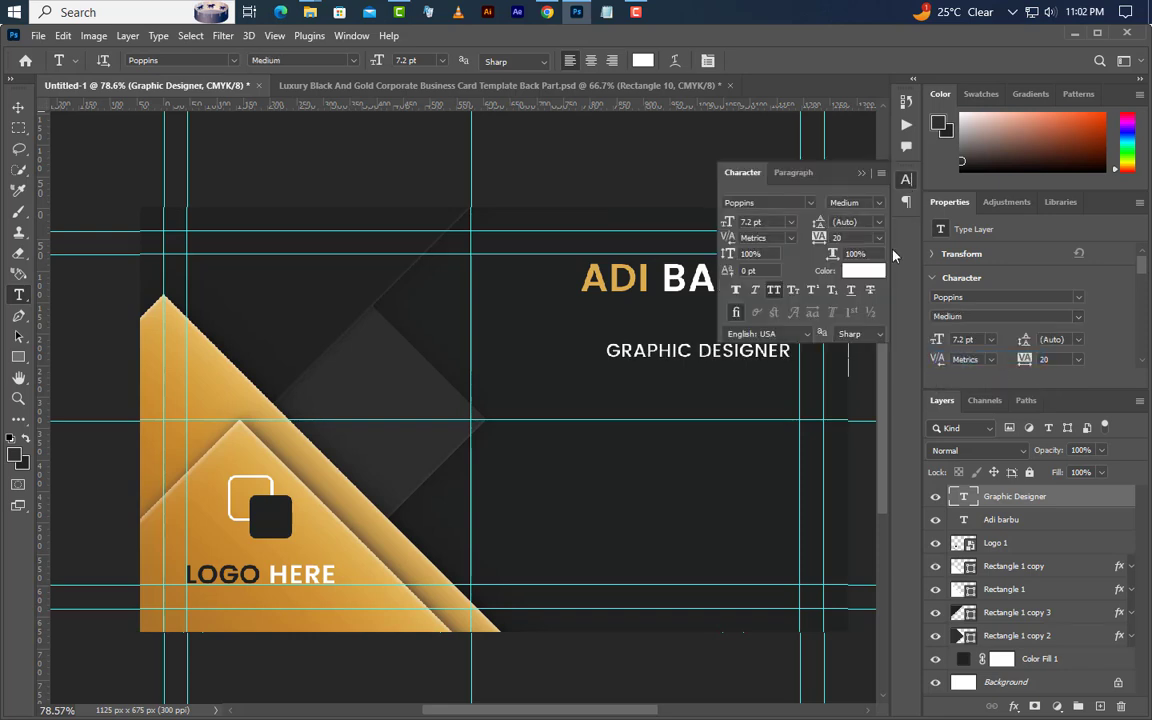
left_click(776, 291)
left_click(861, 173)
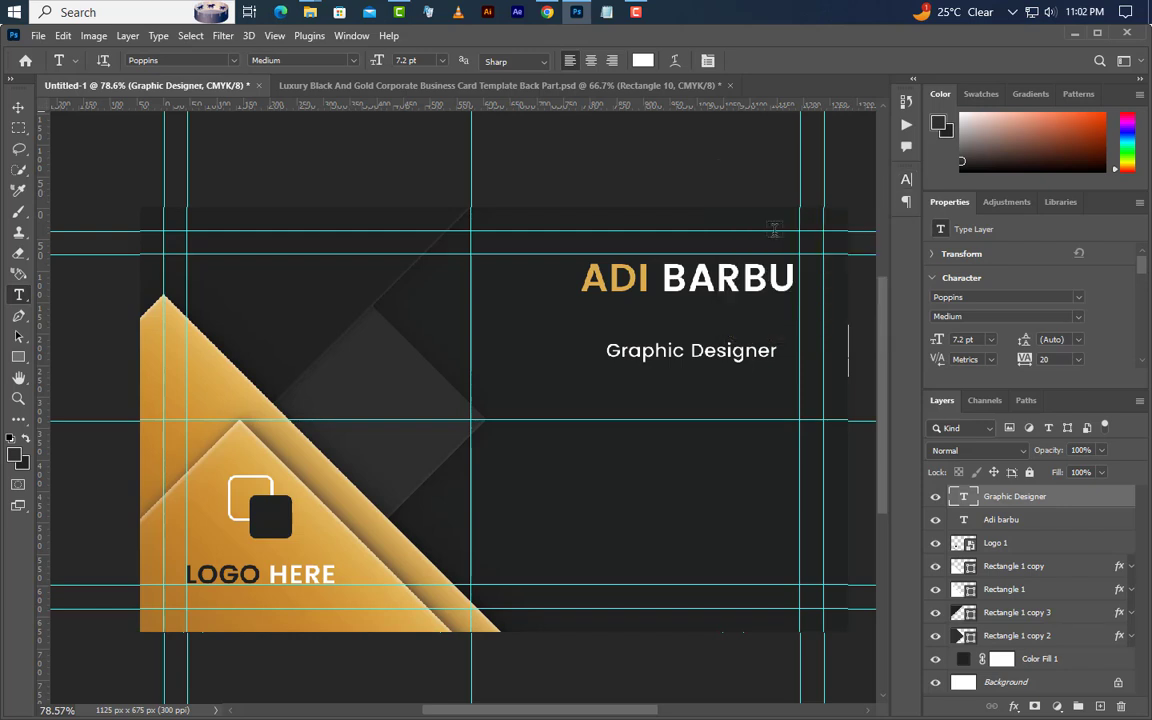
- Move the Graphic Designer title up to sit directly under the name
left_click(18, 107)
left_click_drag(680, 362, 696, 326)
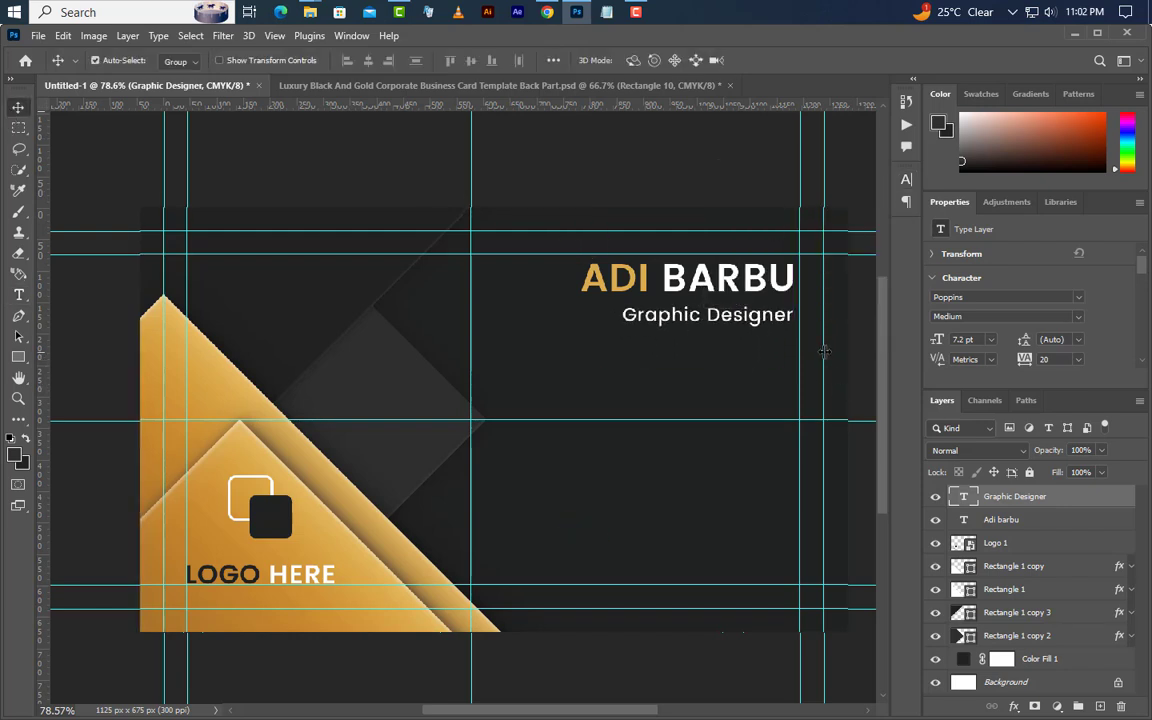
key("Up")
key("Up")
key("Up")
key("Up")
- Draw a white 310 × 3 px bar and position it just under the Graphic Designer title
left_click(20, 356)
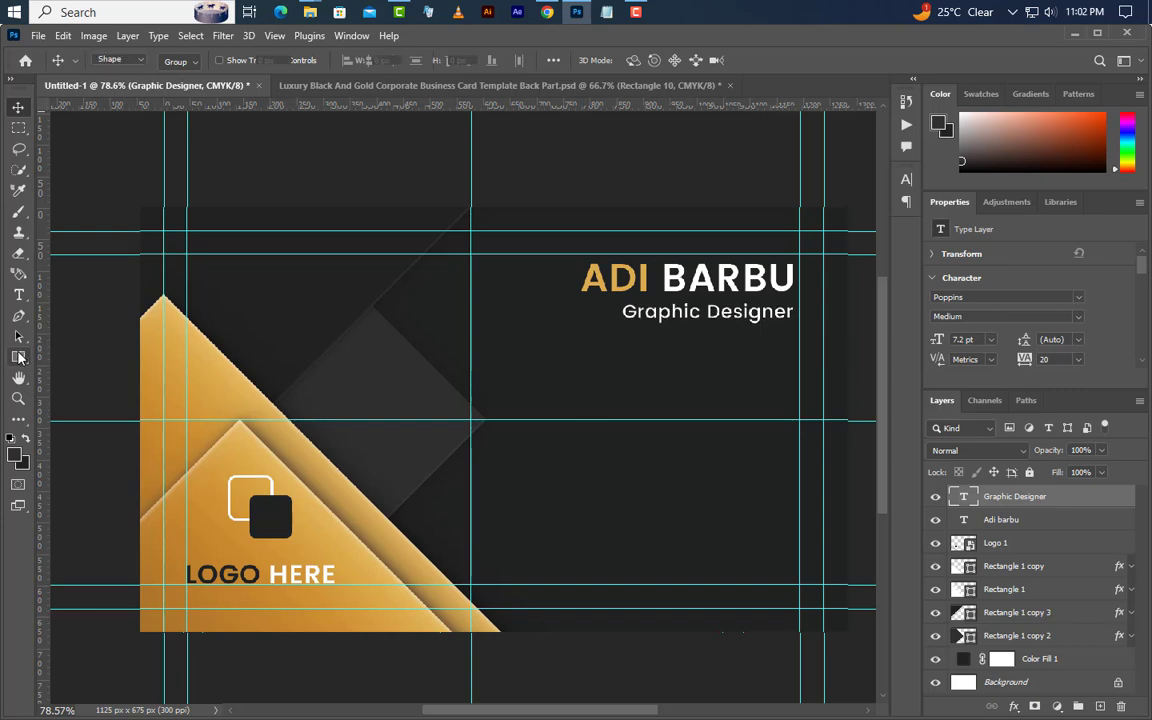
left_click(80, 356)
left_click_drag(592, 333, 790, 336)
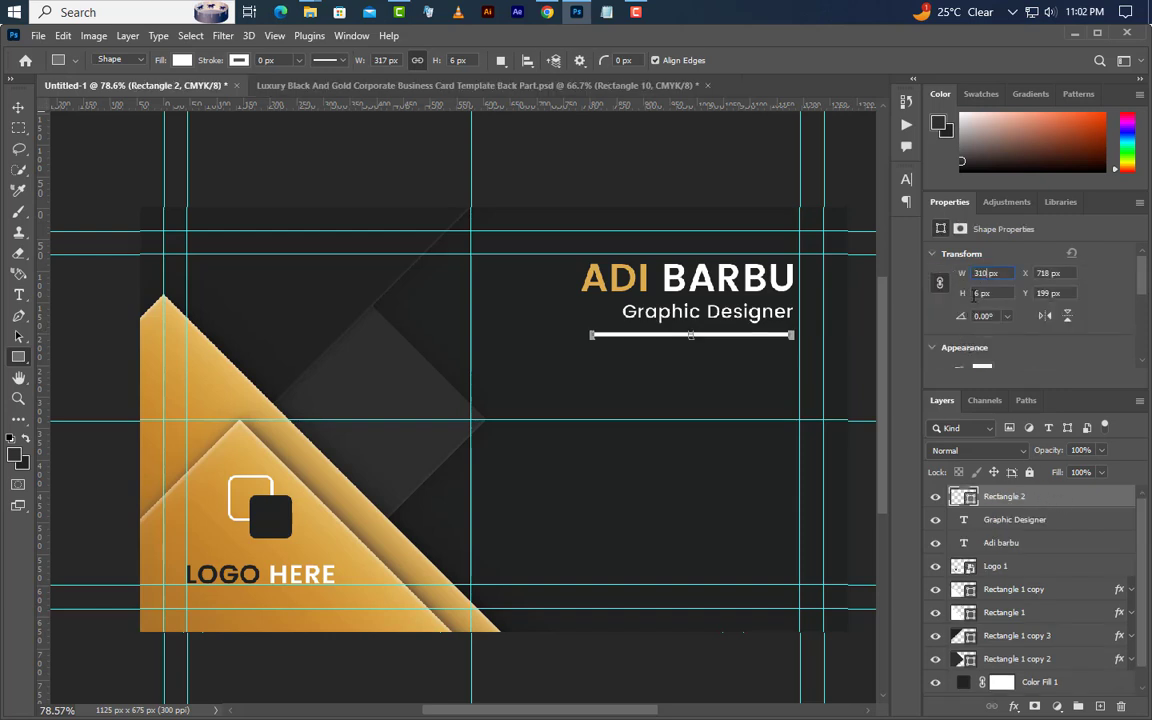
key("Return")
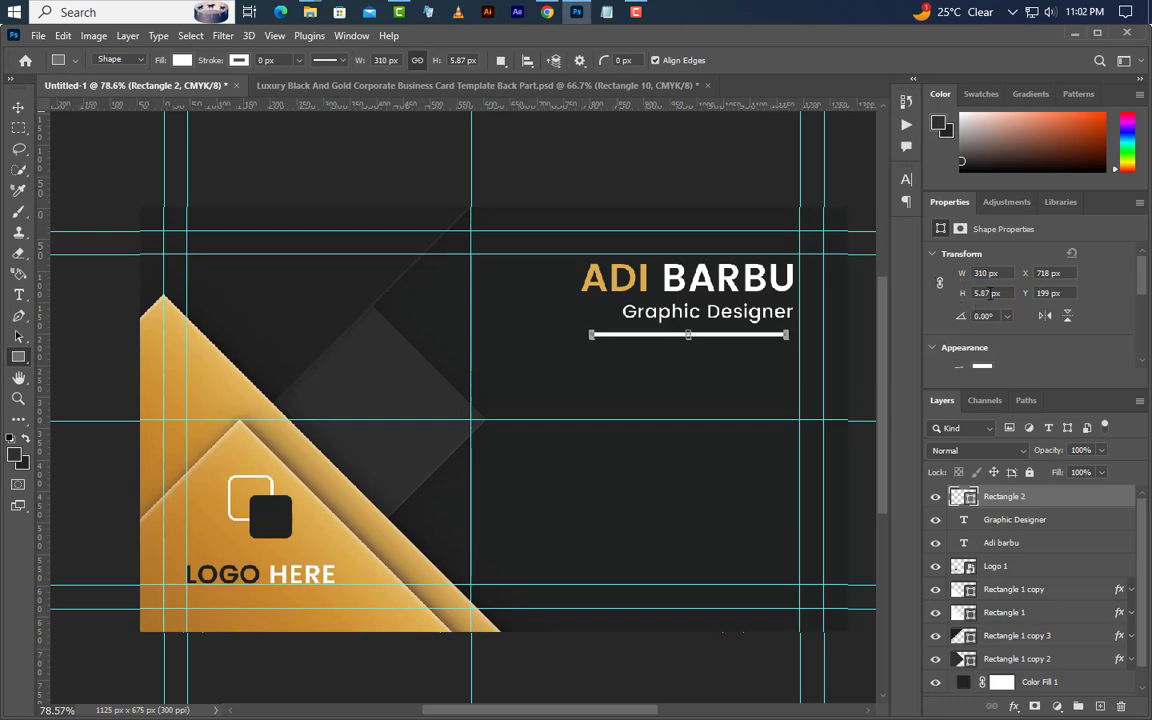
key("Return")
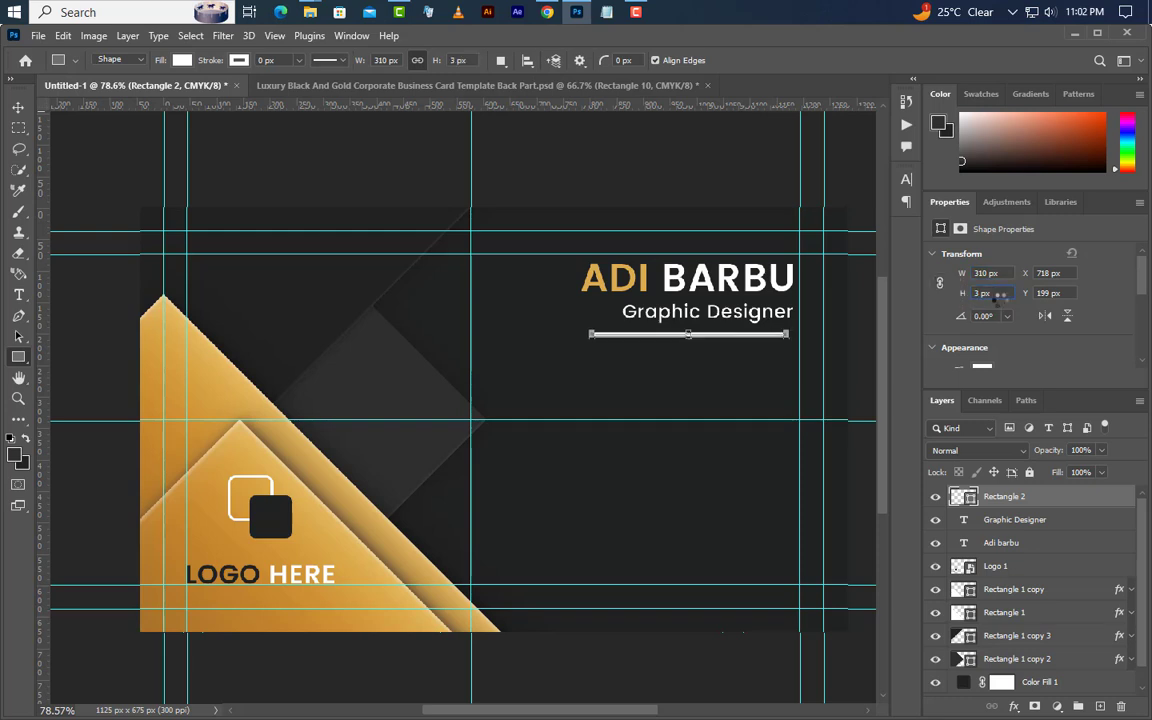
left_click(18, 107)
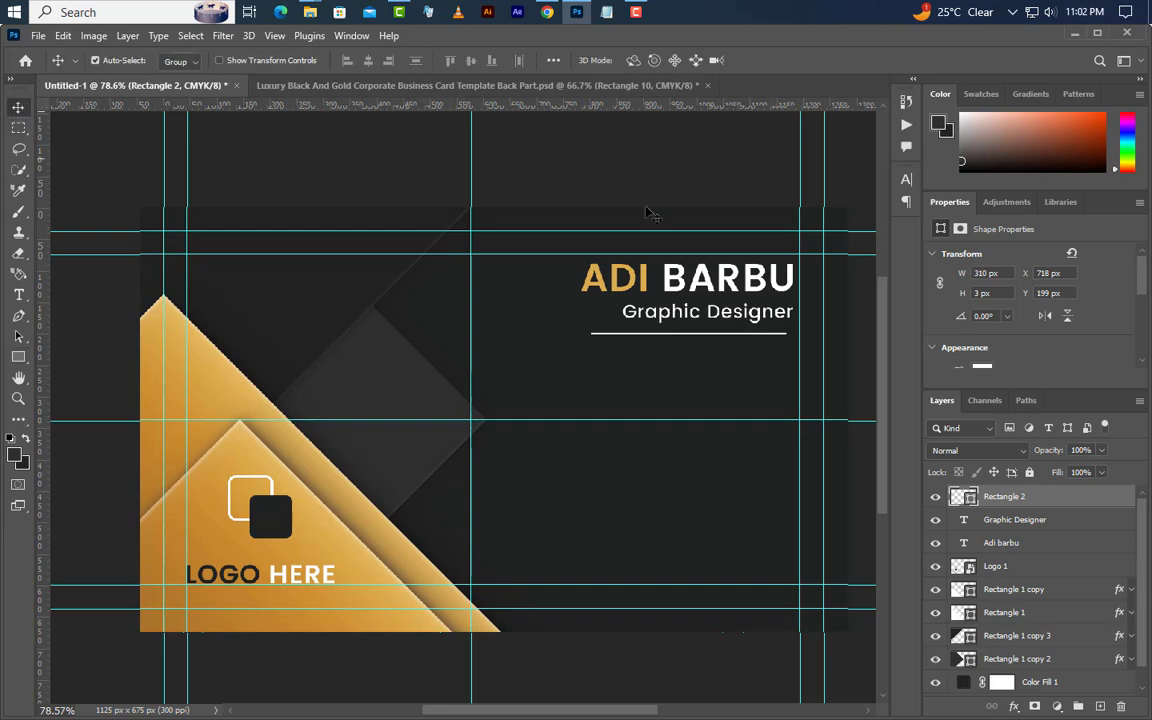
left_click_drag(735, 340, 747, 346)
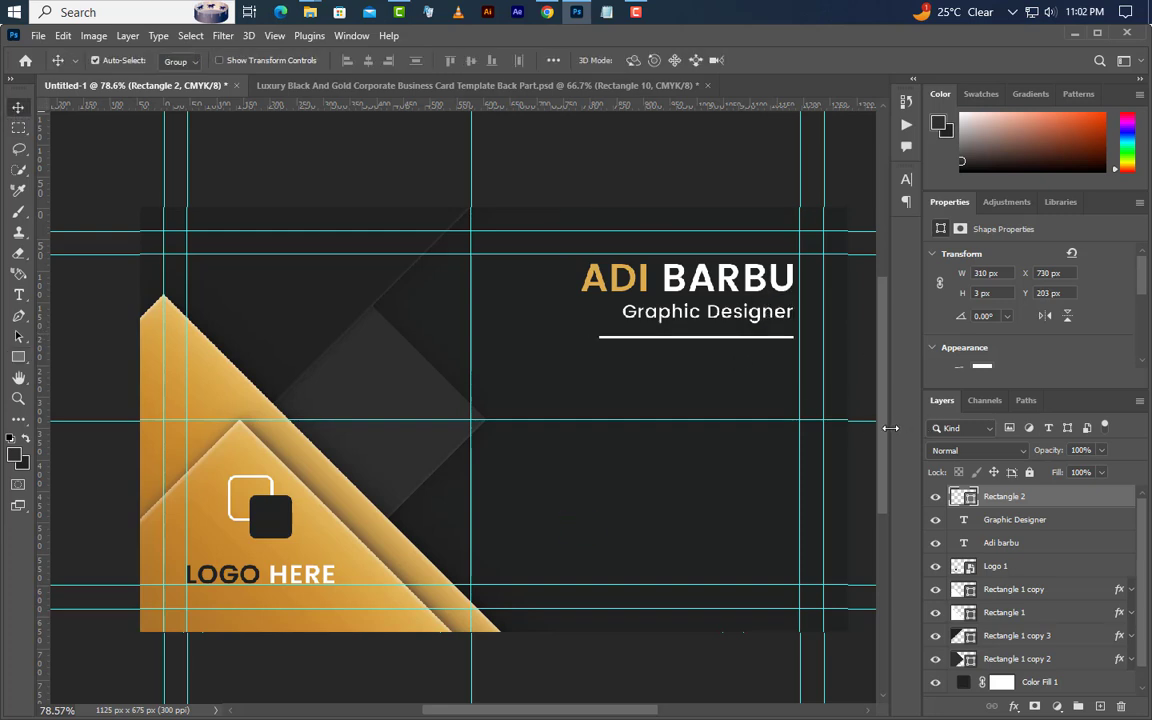
key("Up")
key("Up")
key("Up")
- Place old_phone-512.png on the card and scale it down to about 47 px
left_click(310, 12)
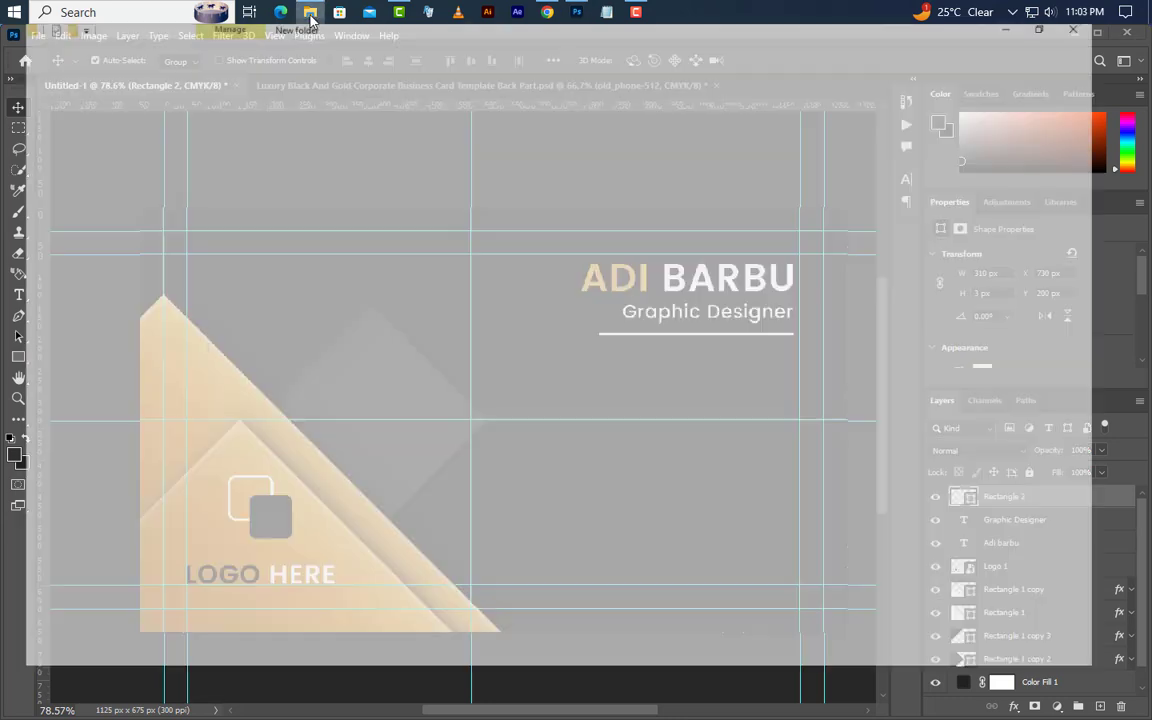
left_click_drag(737, 258, 536, 400)
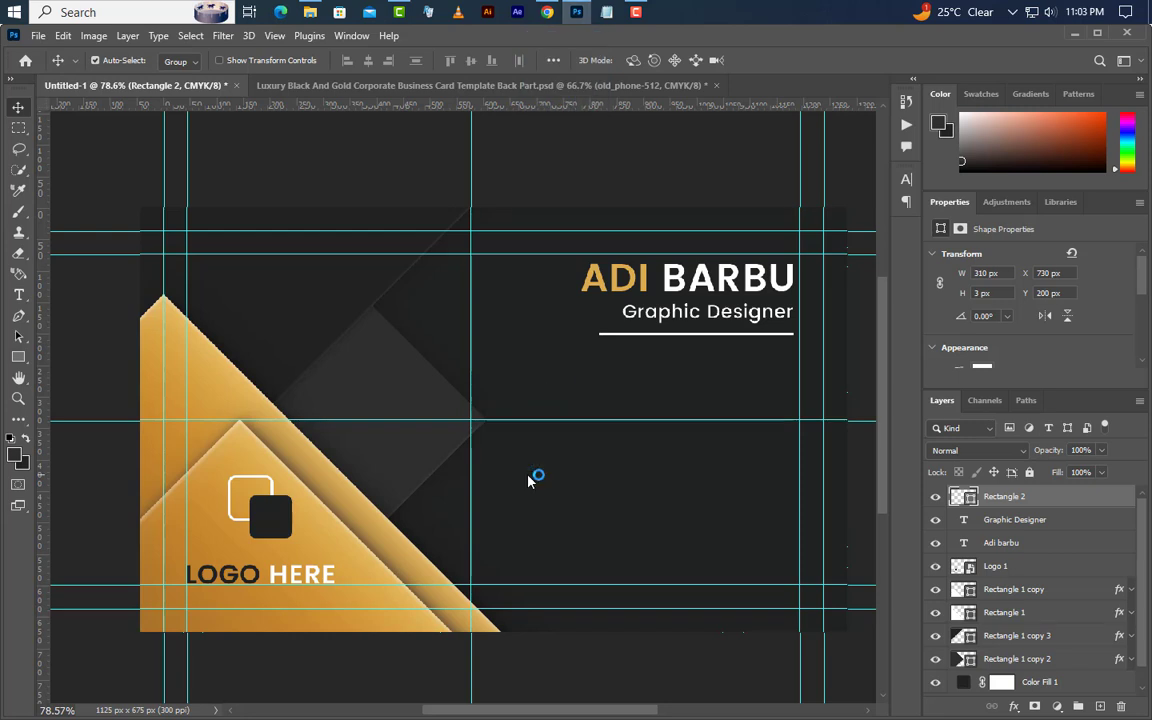
left_click_drag(280, 423, 590, 427)
left_click_drag(678, 462, 766, 508)
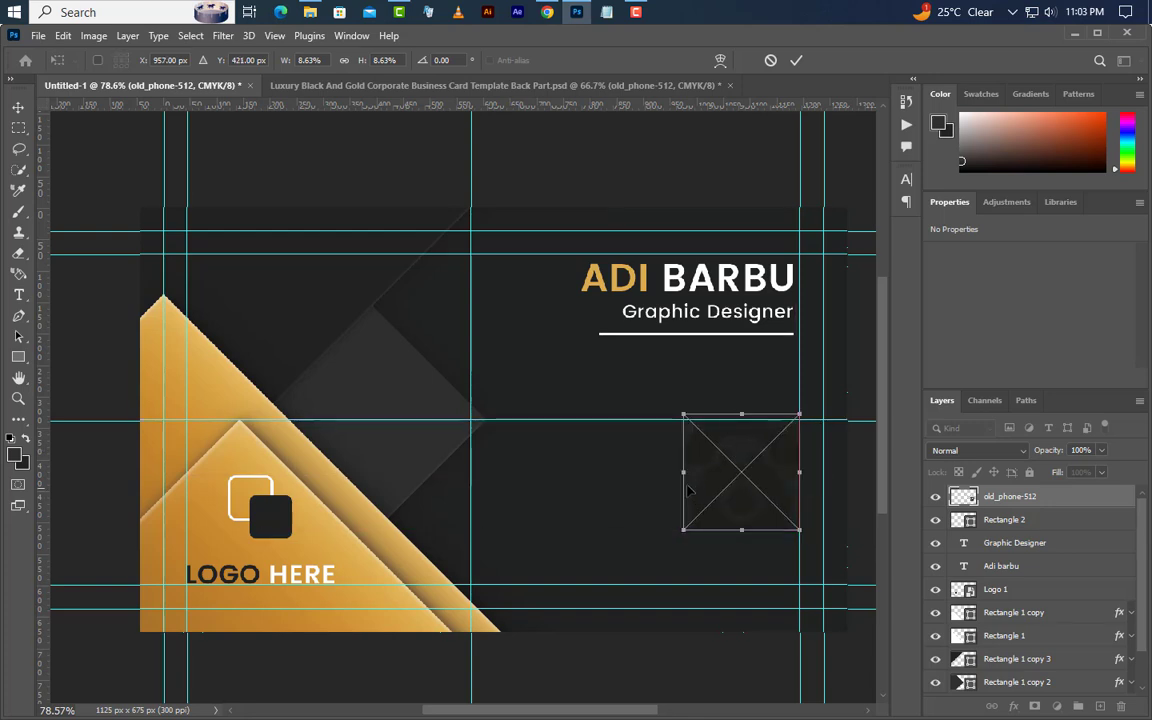
left_click_drag(683, 413, 771, 465)
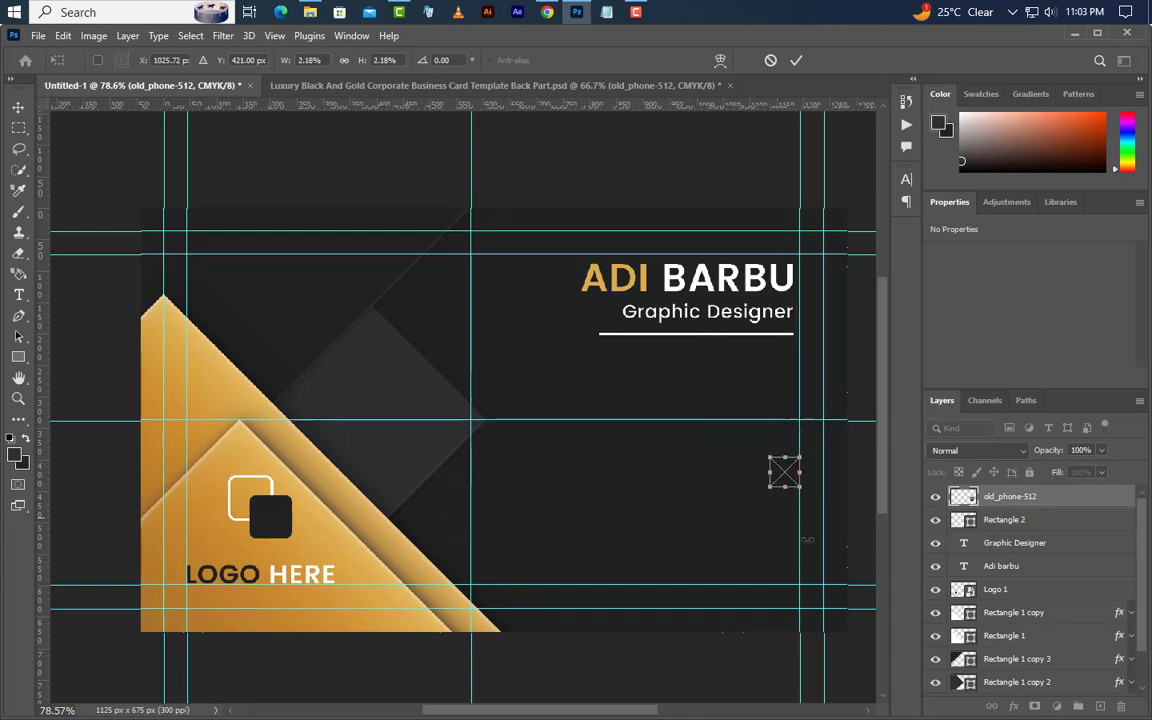
left_click(796, 60)
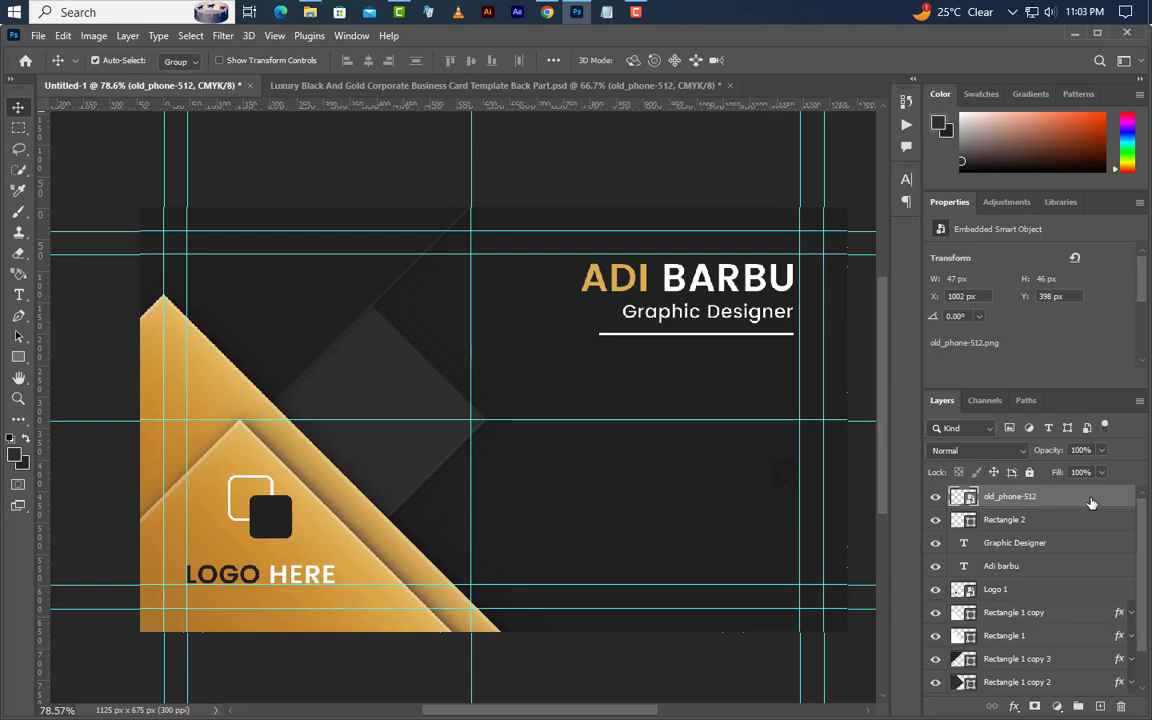
- Give the phone icon a Color Overlay sampled from the name's gold, then nudge it up
double_click(1090, 504)
left_click(494, 526)
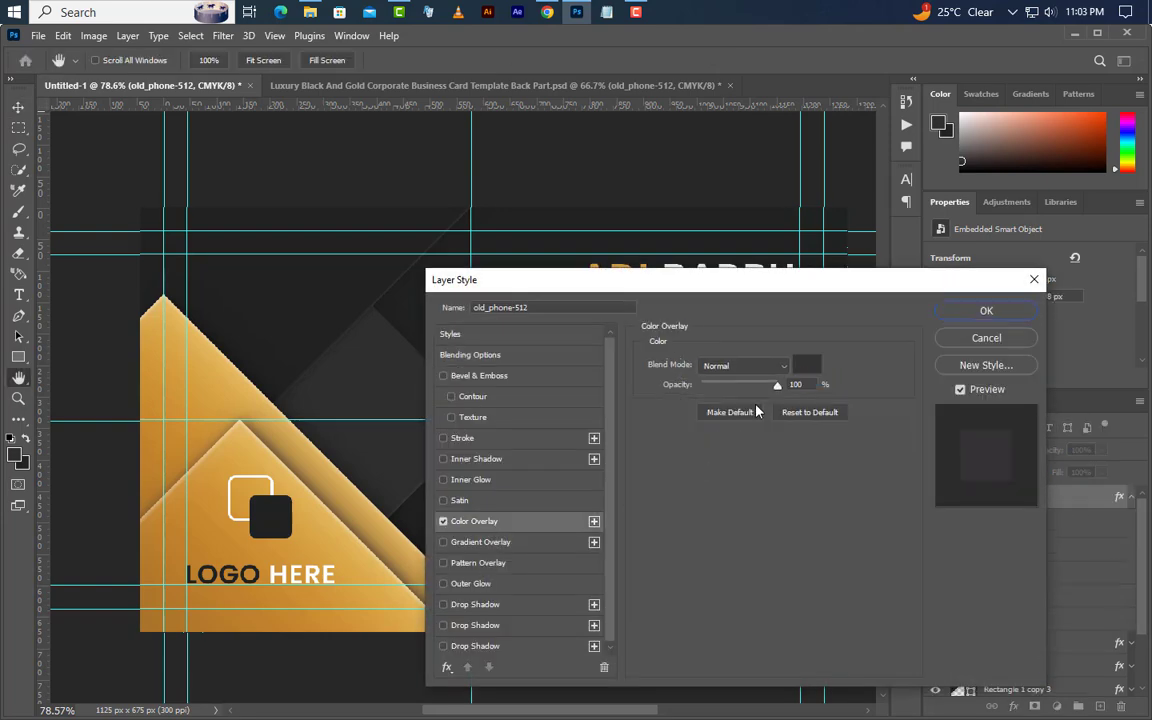
left_click_drag(761, 286, 779, 425)
left_click(825, 504)
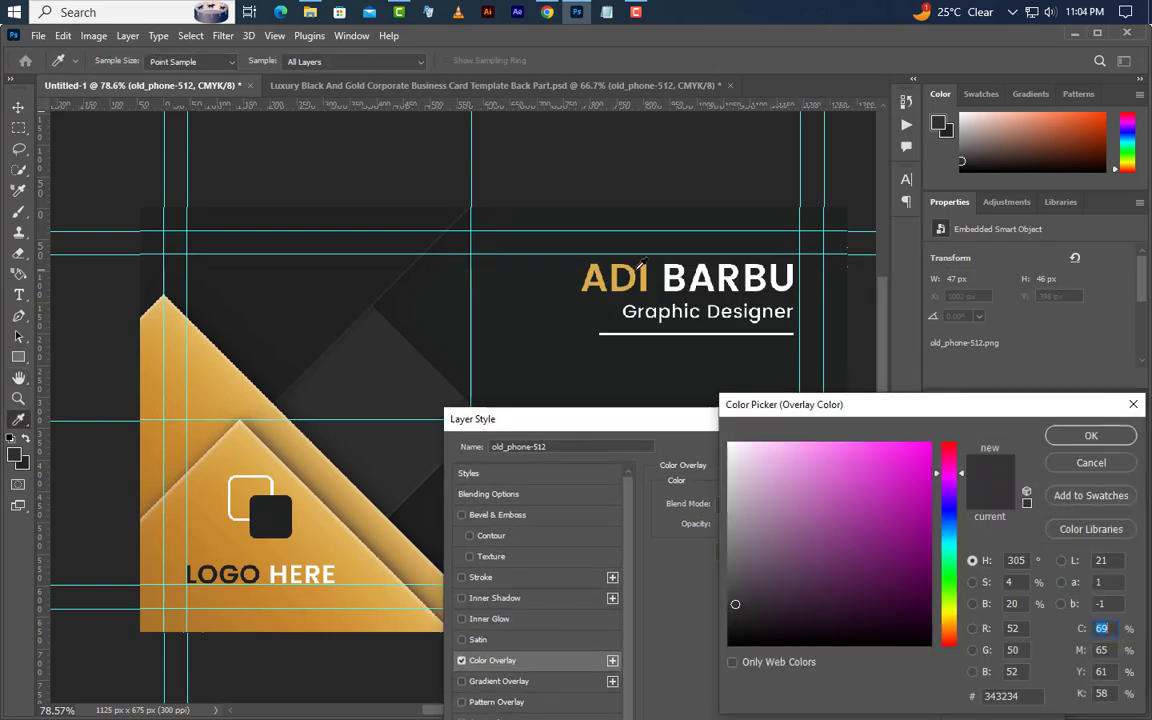
left_click(638, 272)
left_click(1090, 435)
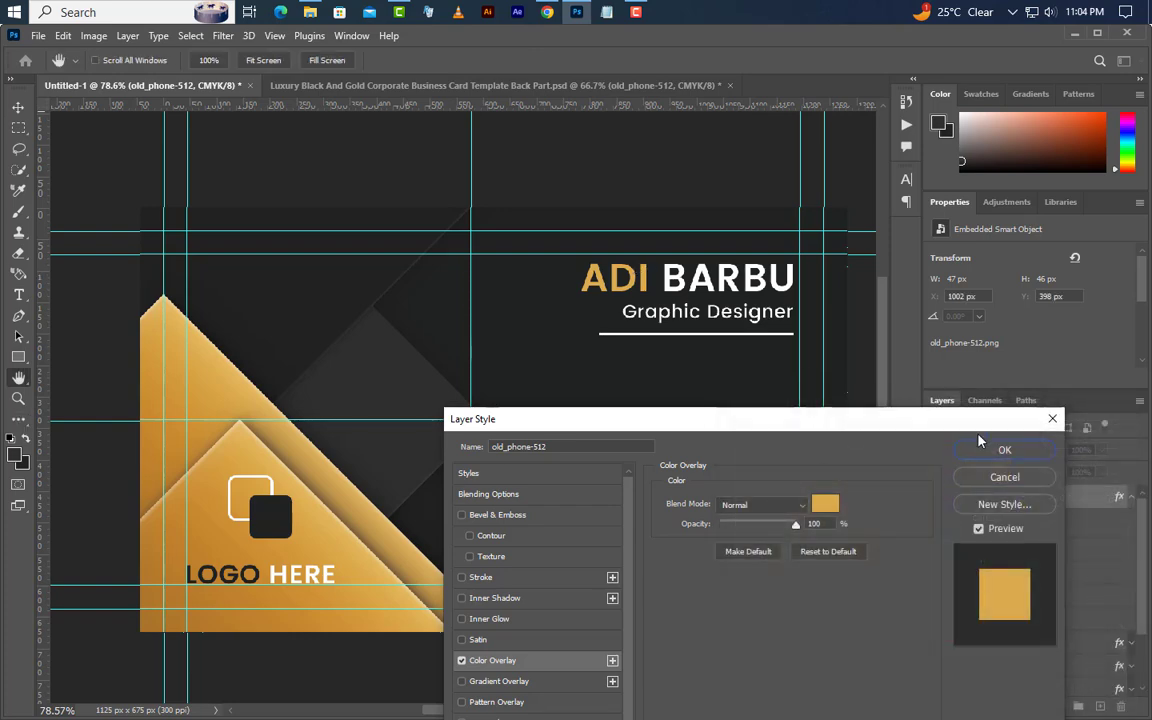
left_click(988, 454)
left_click_drag(795, 496, 789, 483)
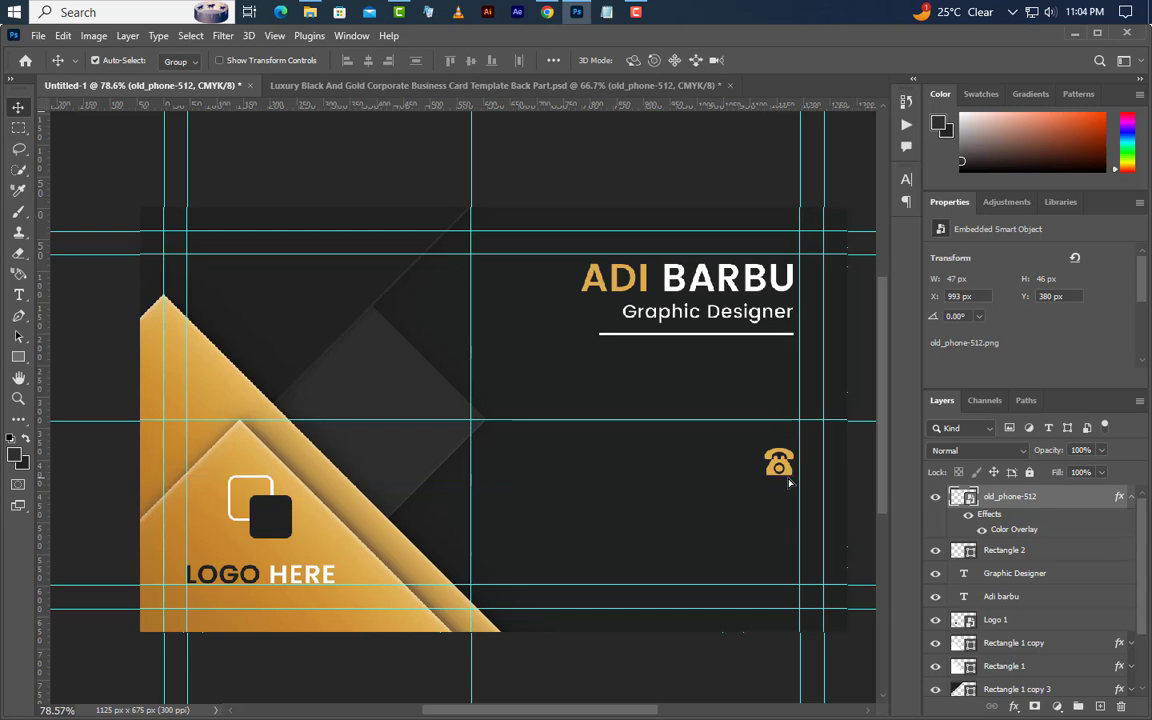
- Add a phone number line beside the icon at 6 pt, Regular weight, tracking 100
left_click(18, 295)
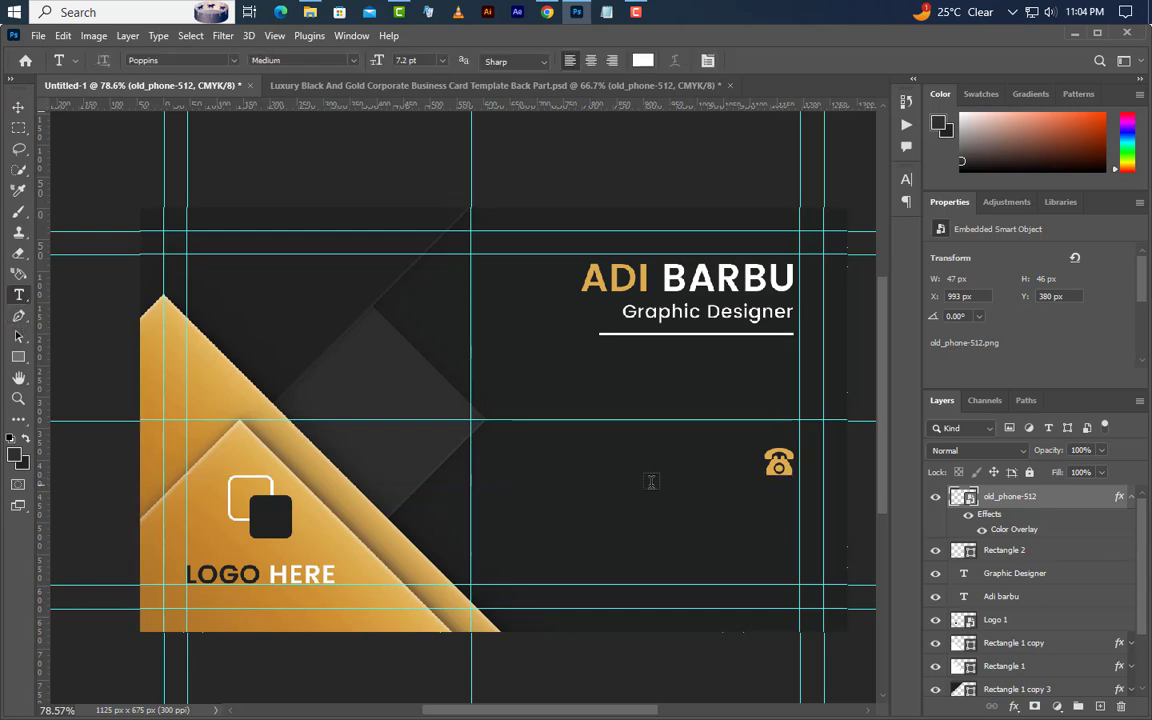
left_click(612, 465)
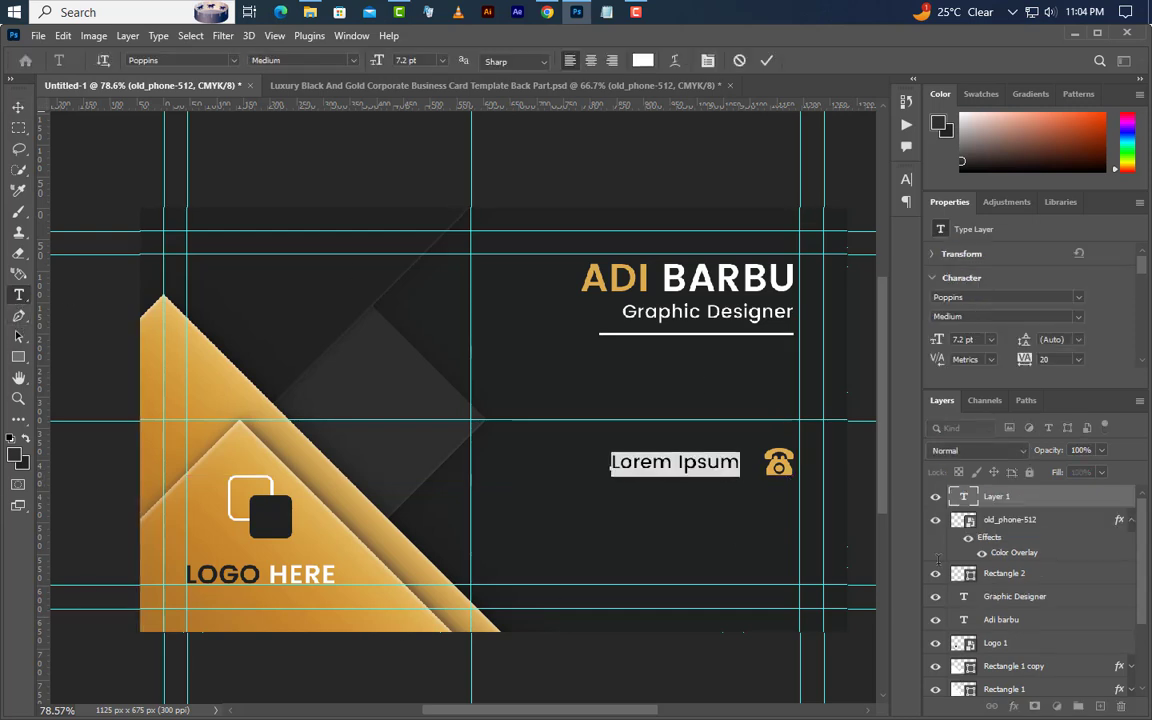
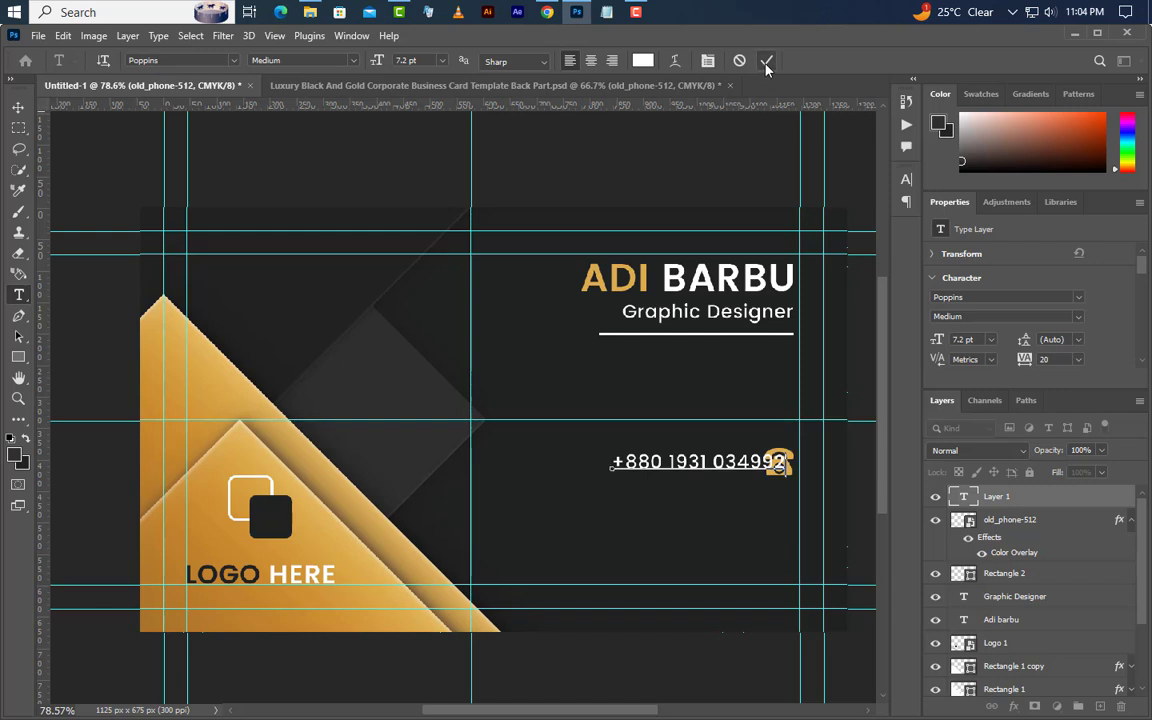
left_click(766, 63)
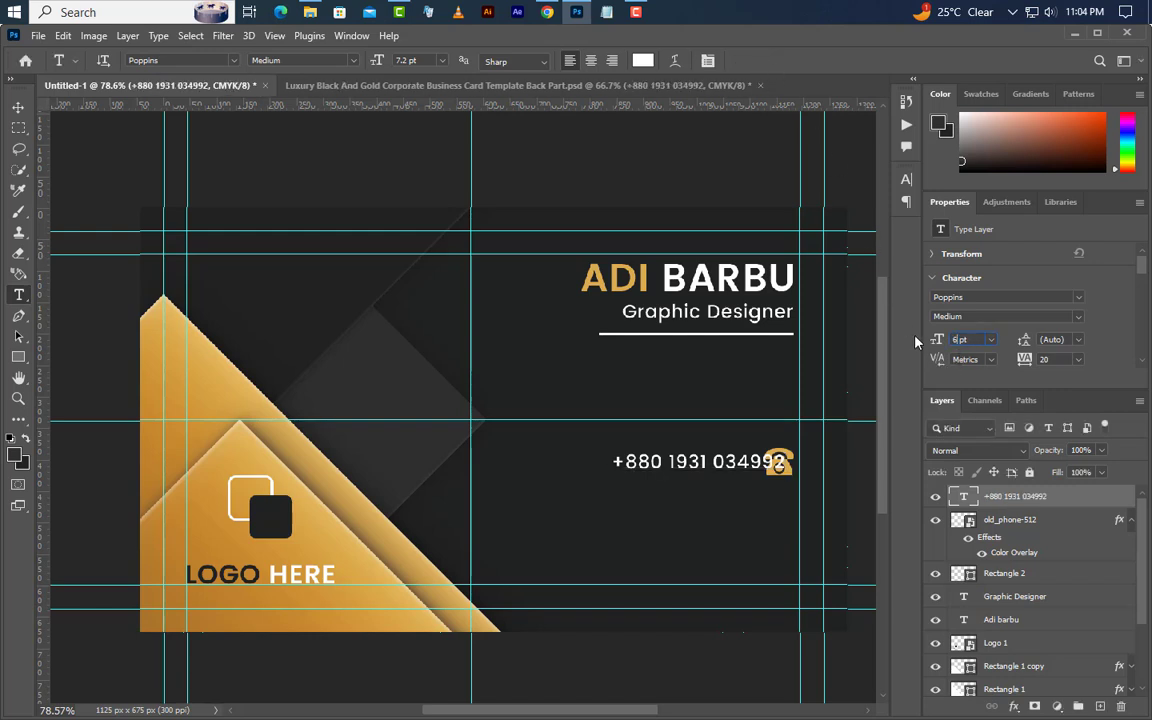
type("6")
key("Return")
left_click(1078, 320)
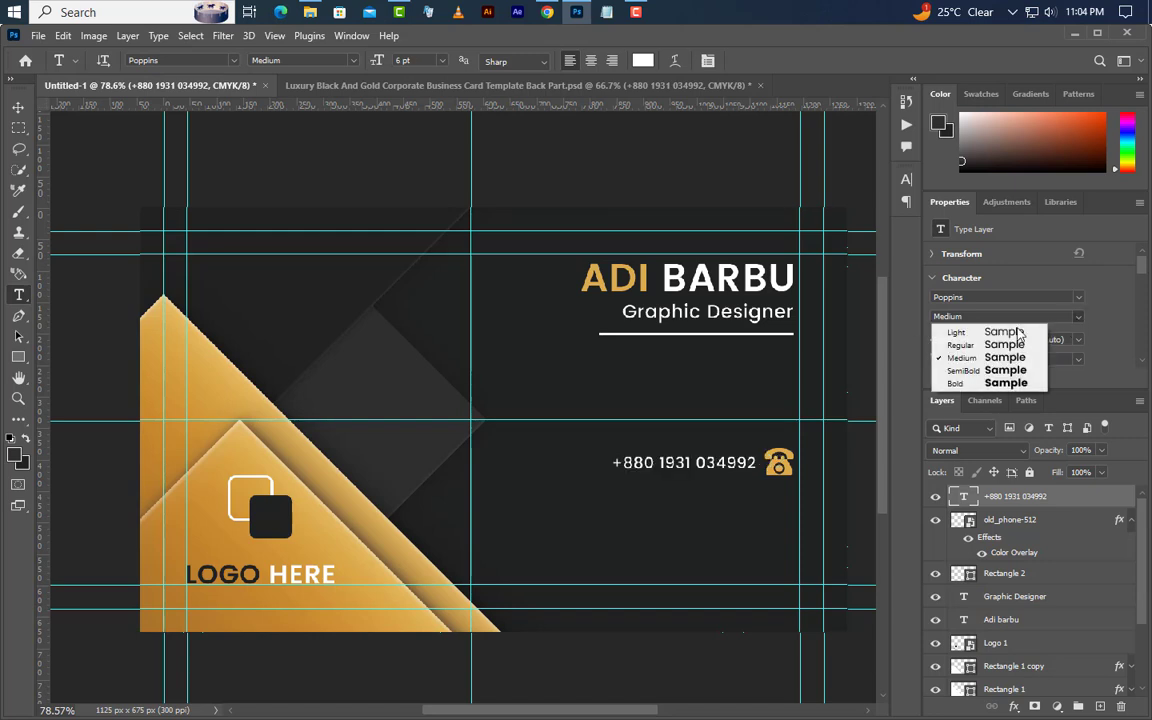
left_click(950, 339)
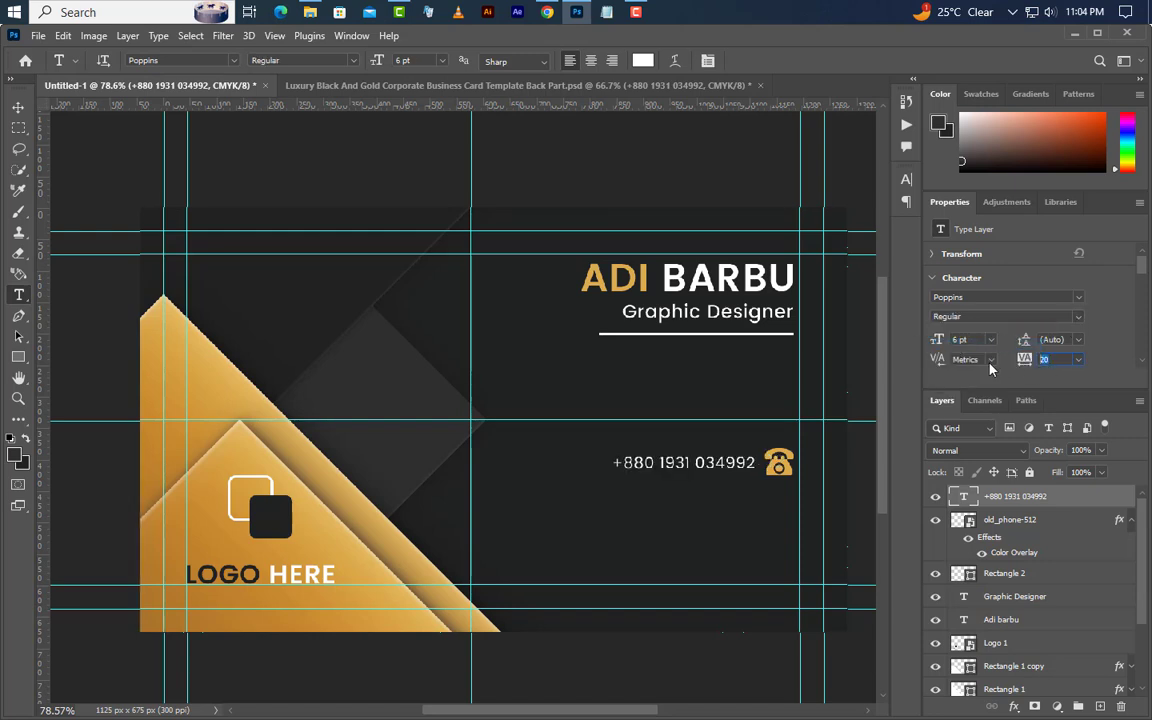
type("100")
key("Return")
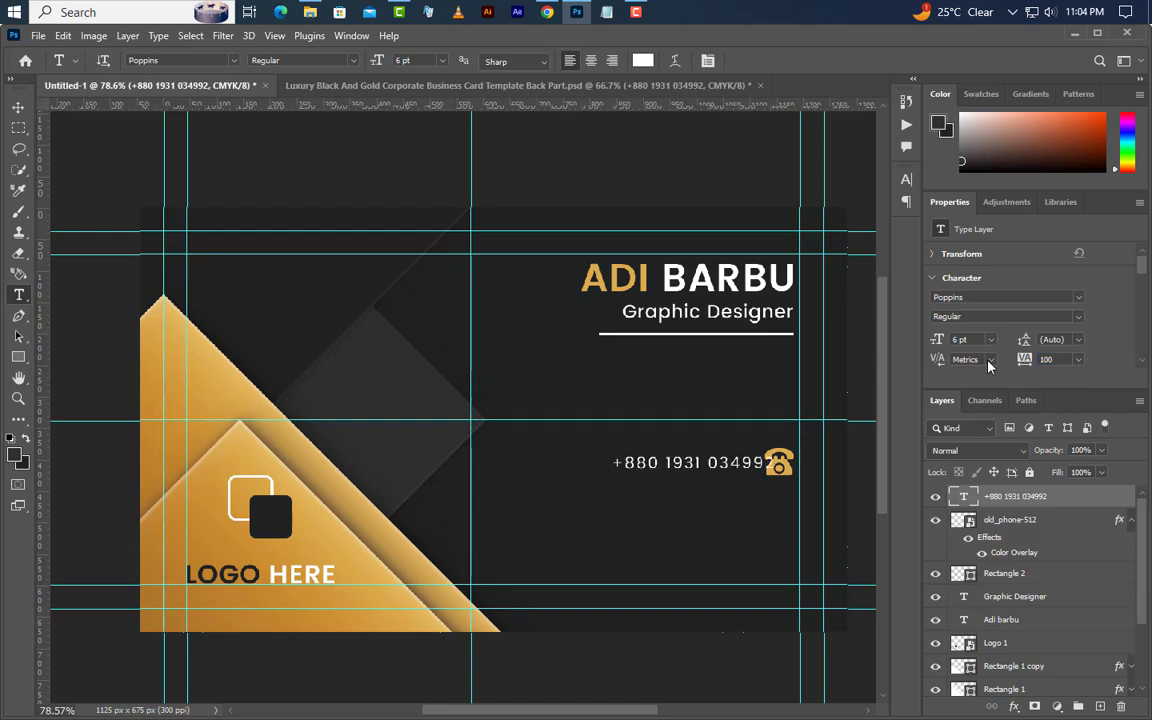
- Position the phone line, duplicate it below, and change the copy to the second number
left_click(18, 106)
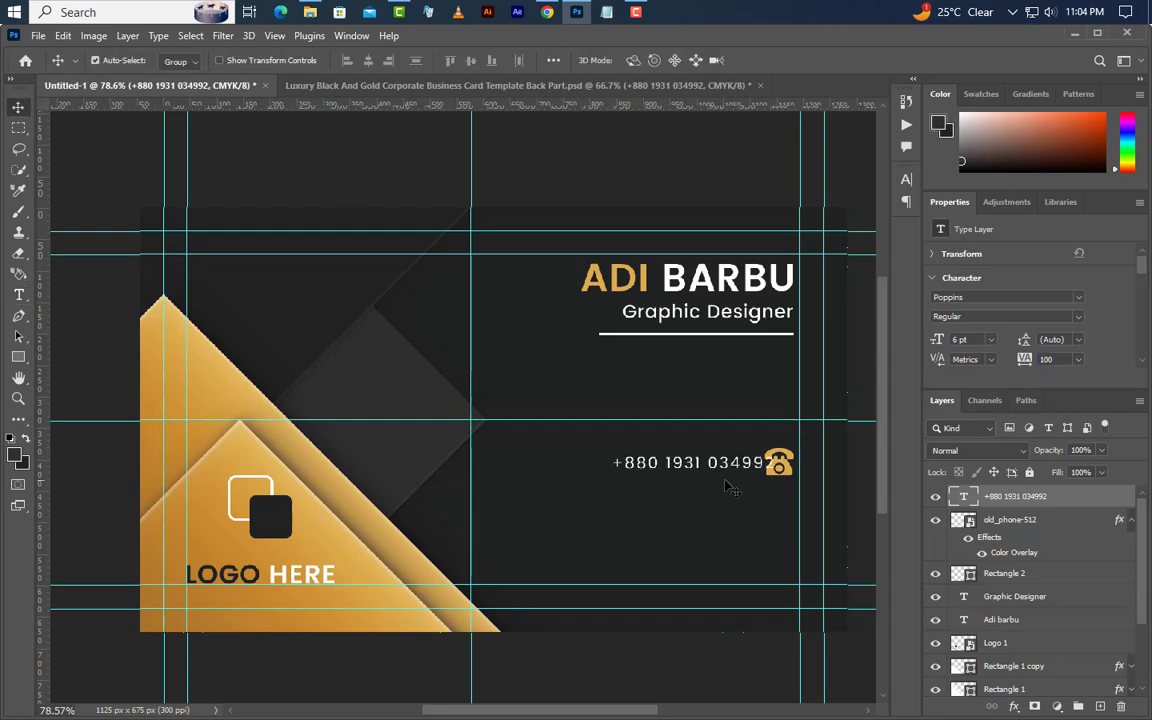
left_click_drag(727, 487, 698, 465)
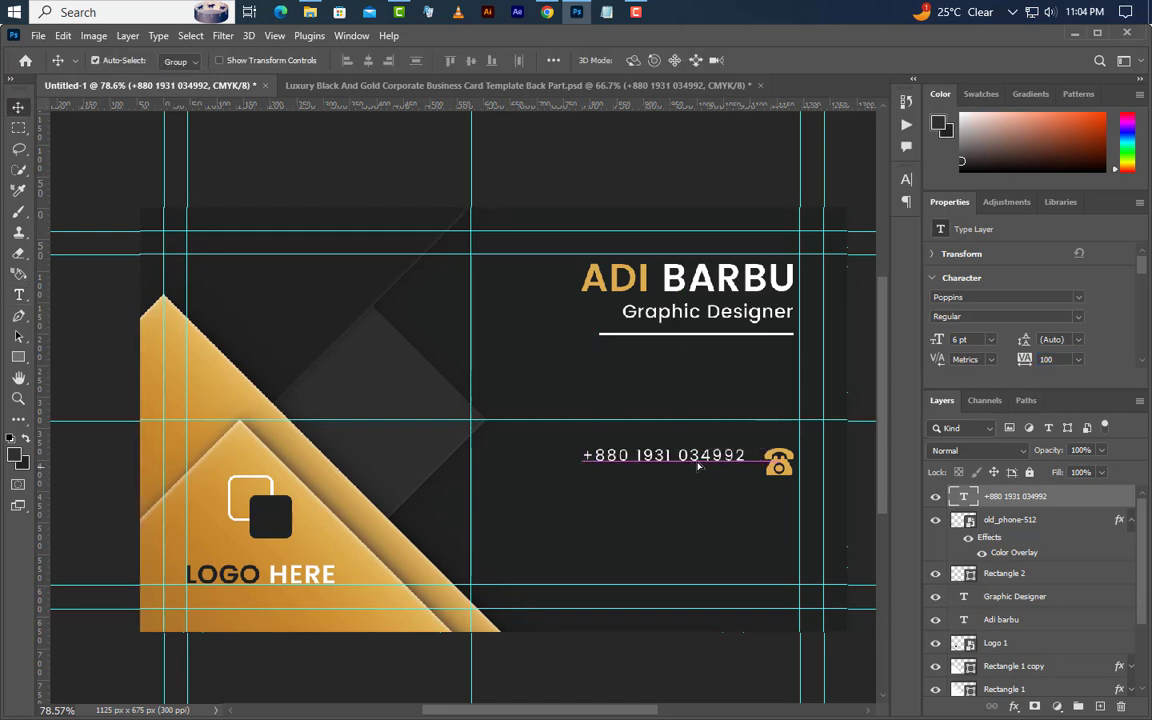
key("Right")
key("Right")
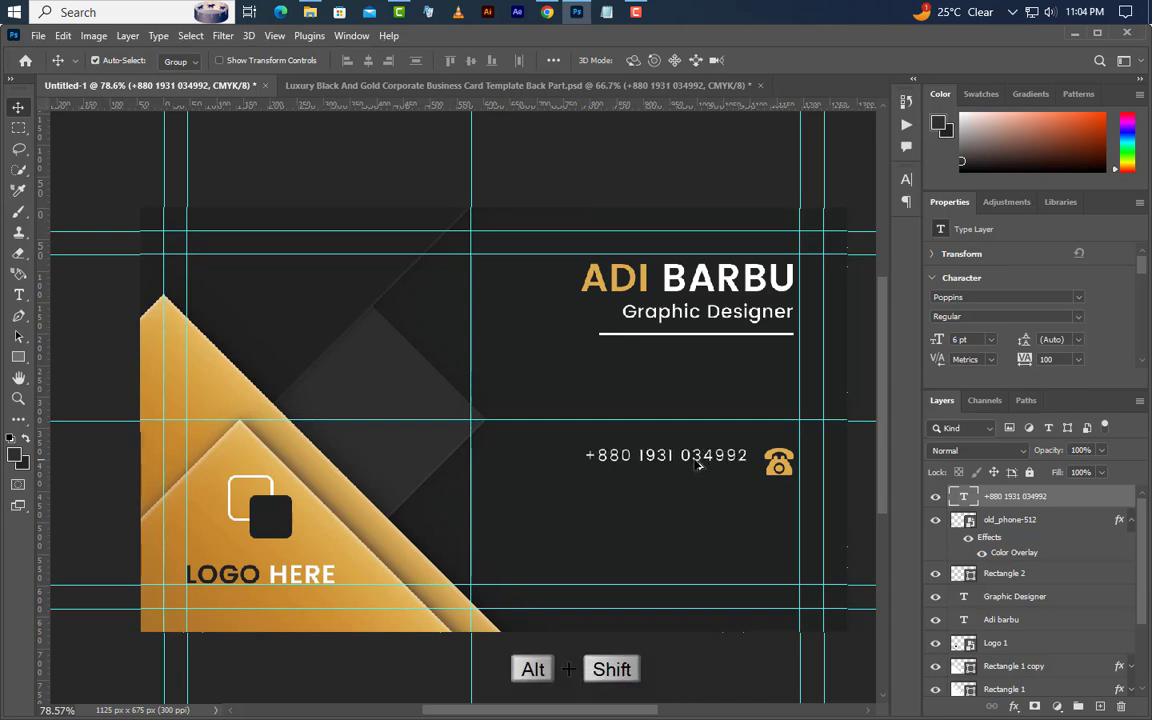
left_click_drag(694, 465, 697, 481)
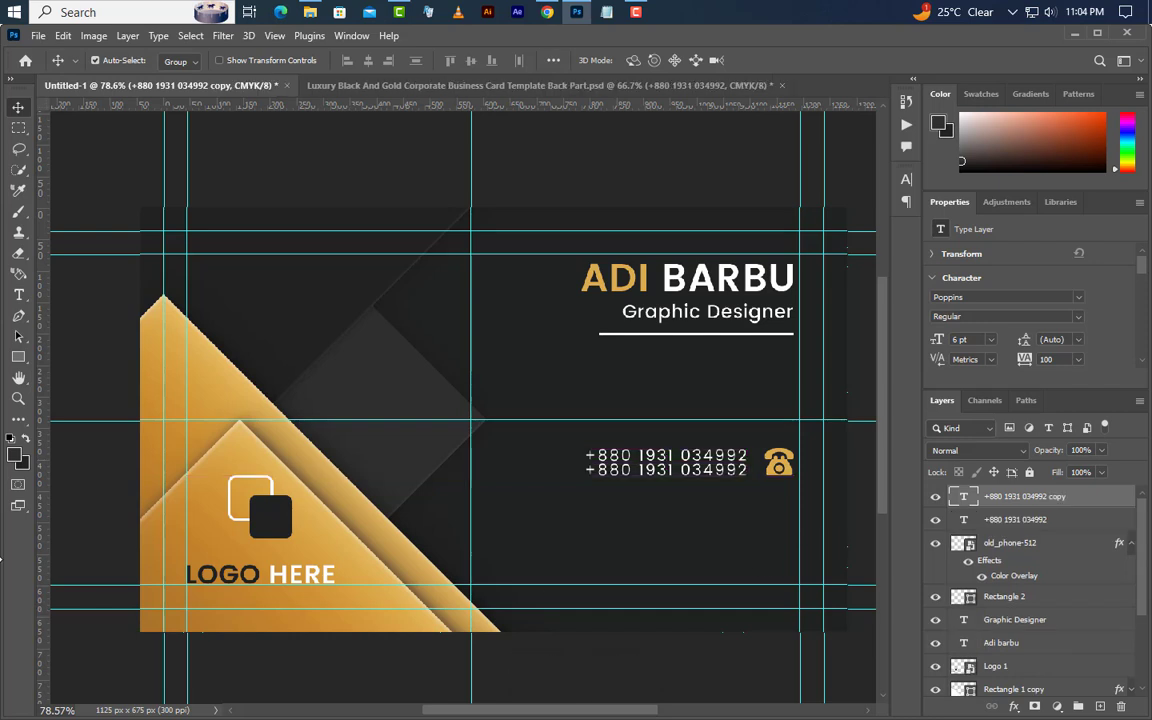
left_click(18, 294)
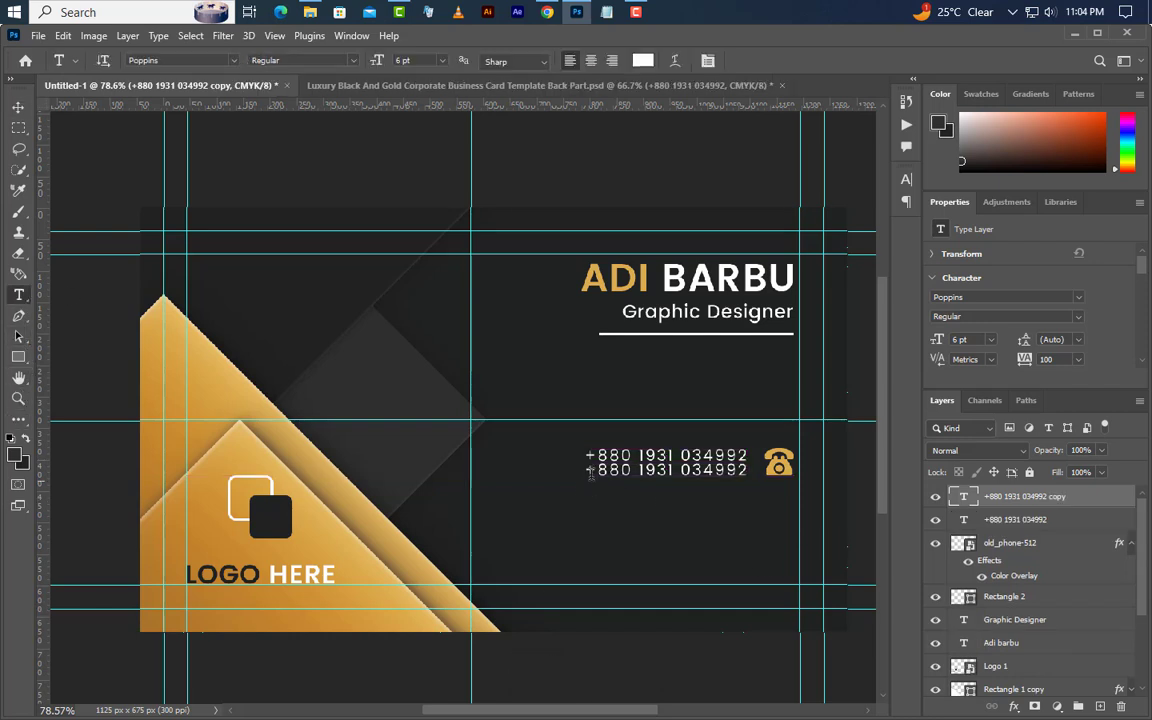
left_click_drag(629, 479, 885, 500)
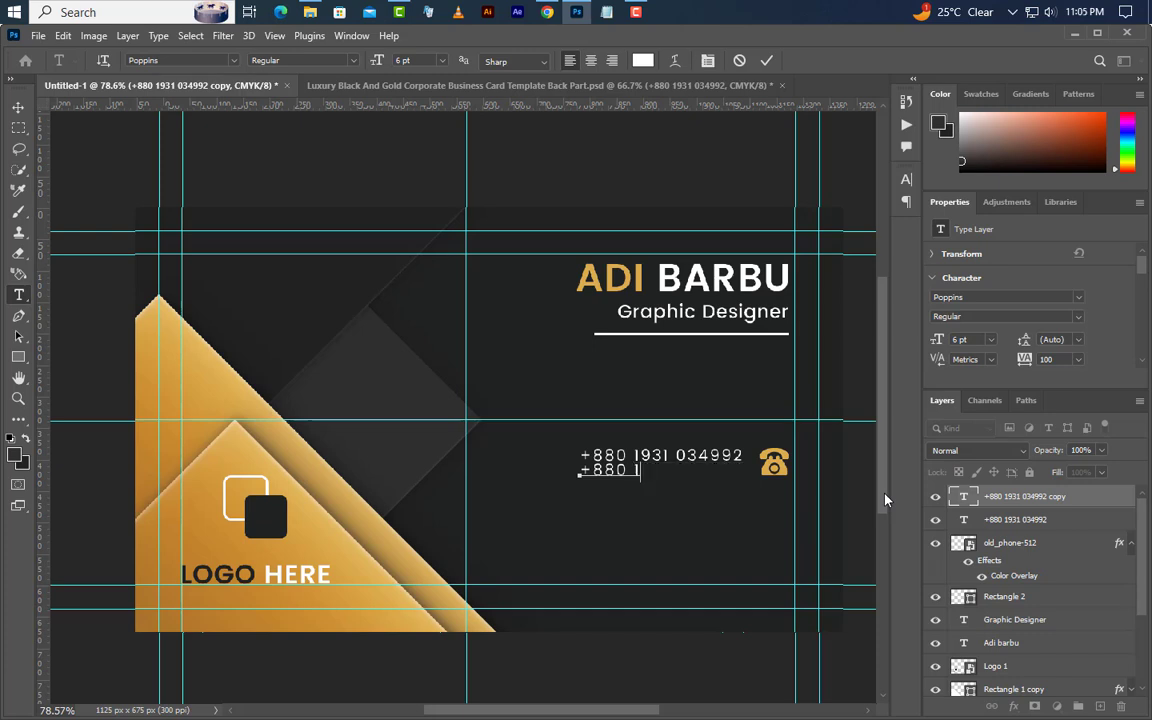
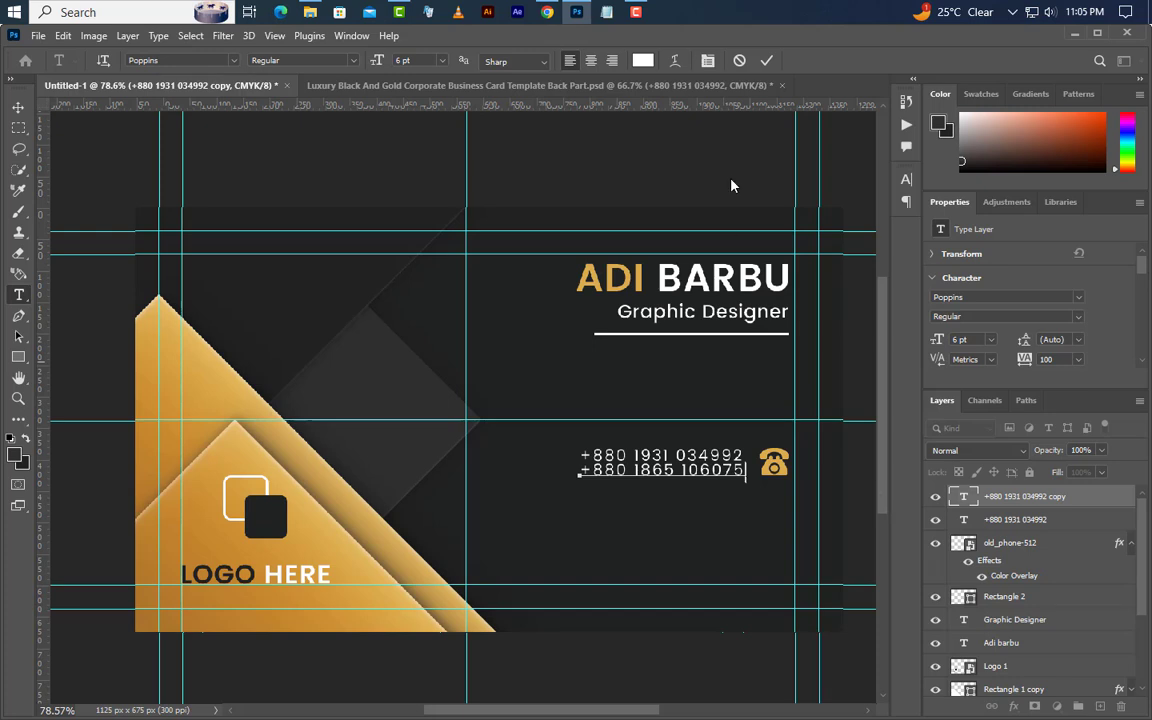
left_click(766, 60)
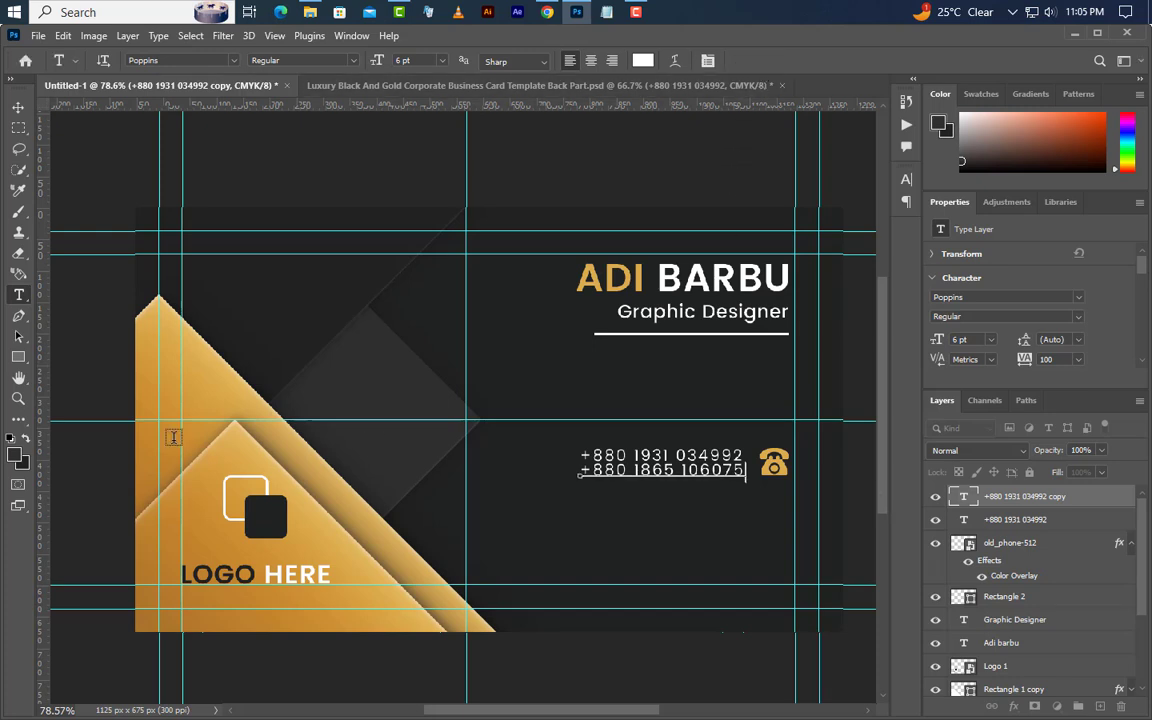
left_click(19, 107)
key("Down")
key("Down")
key("Down")
key("Down")
key("Down")
key("Down")
key("Down")
key("Down")
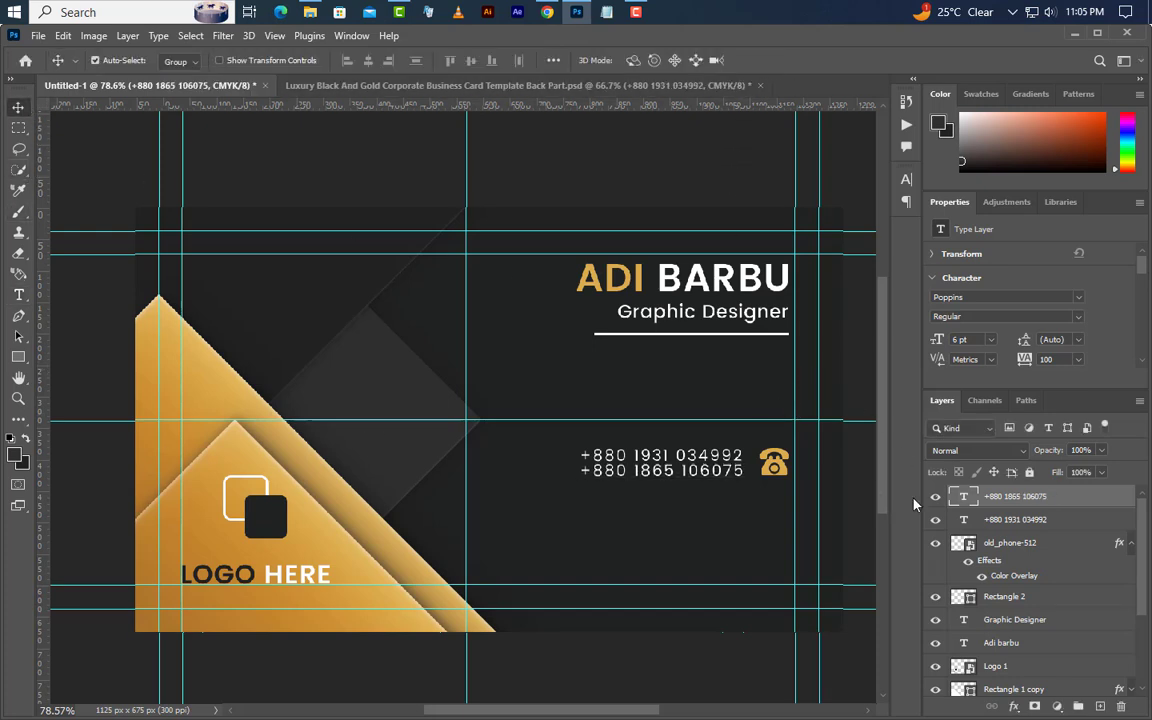
- Group the two number lines, center them on the icon, group with the icon, duplicate the row down
left_click(1050, 521, "shift")
key("ctrl+g")
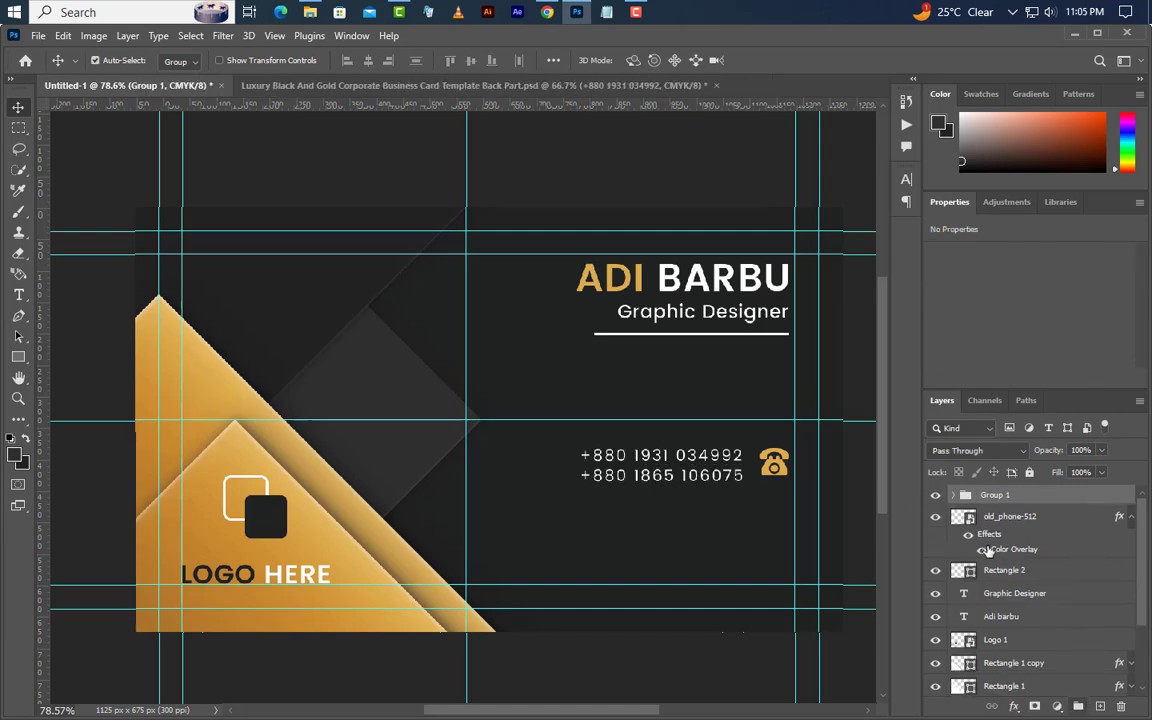
left_click(471, 61)
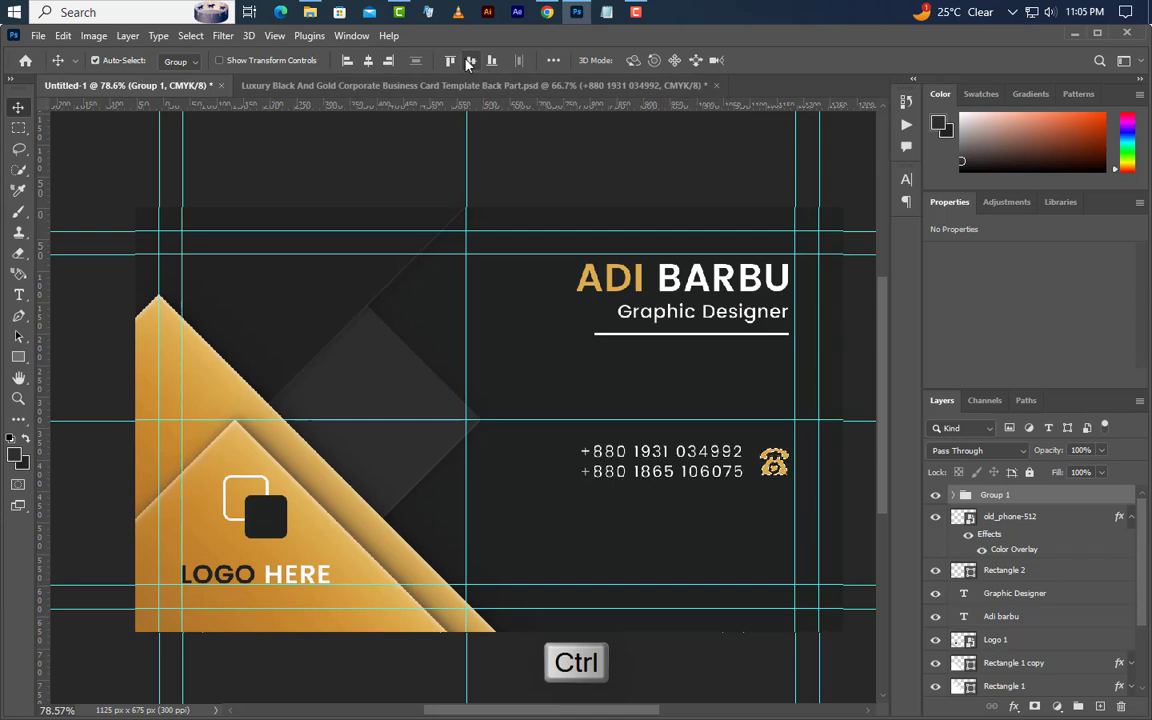
left_click(188, 35)
left_click(200, 68)
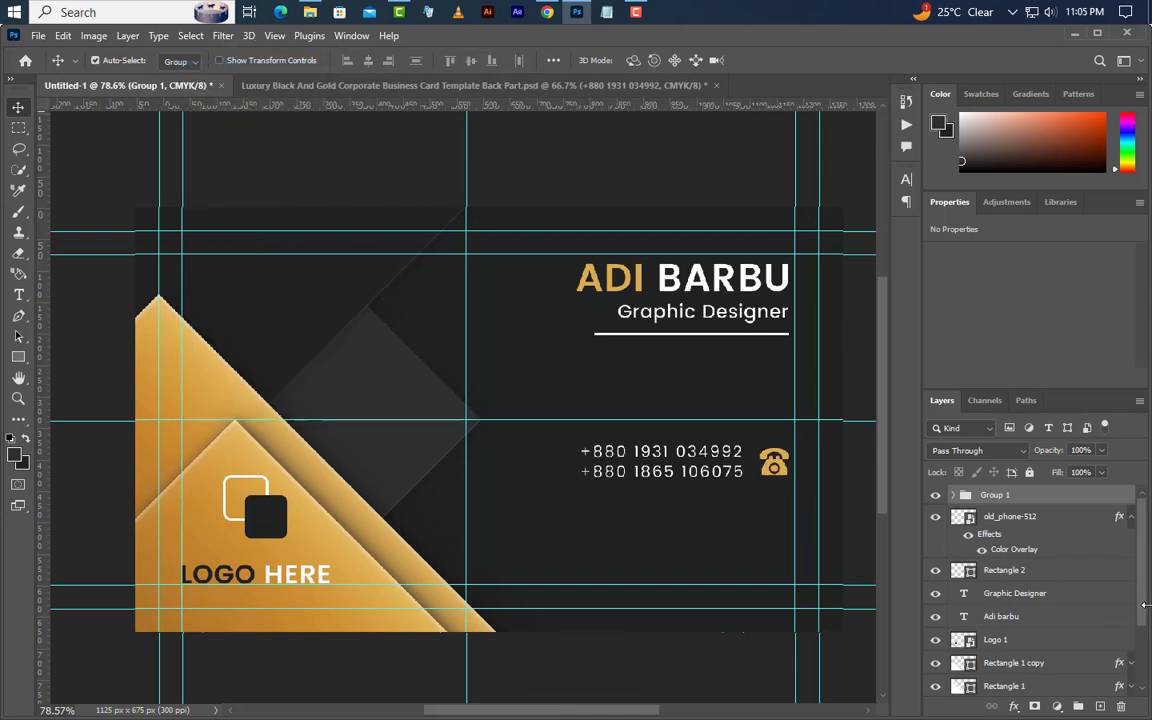
key("Left")
key("Left")
key("Left")
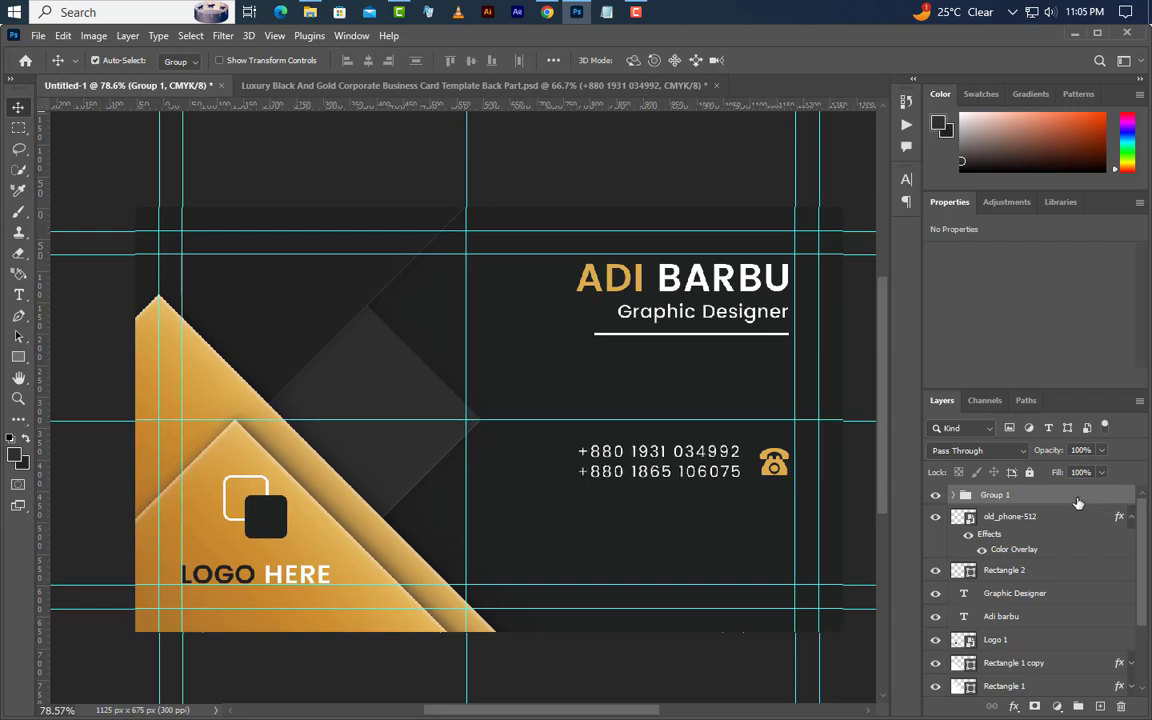
left_click(1064, 523, "ctrl")
left_click(1079, 706)
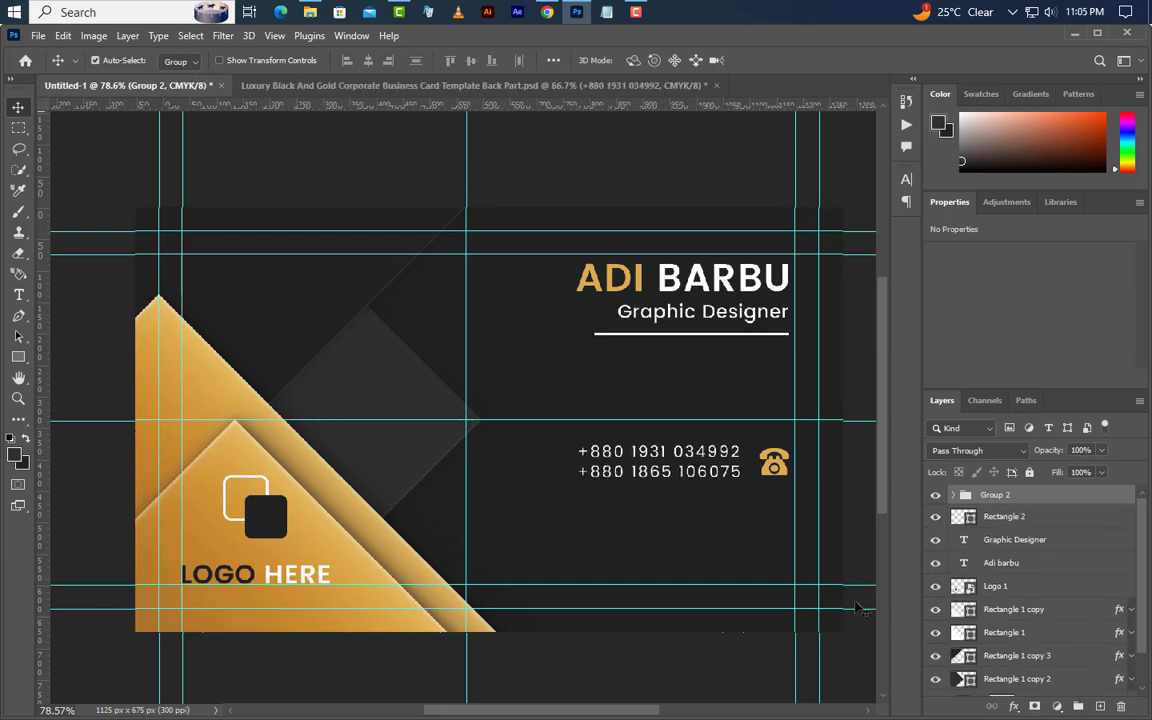
left_click_drag(786, 483, 774, 575)
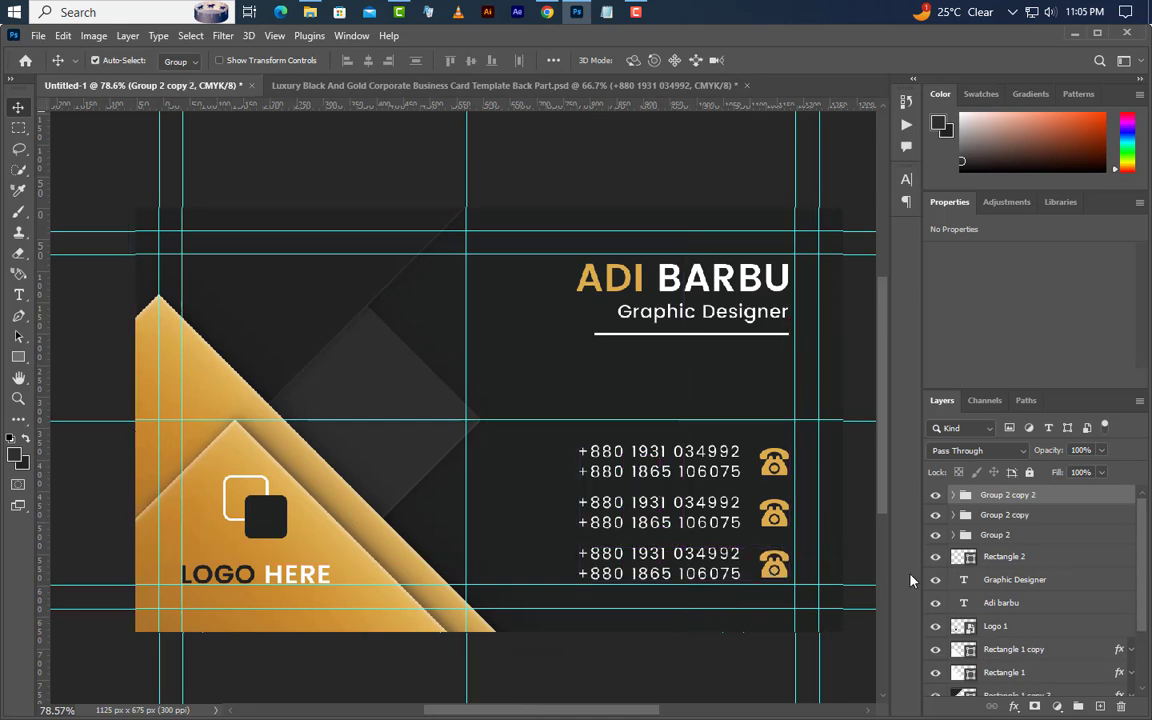
- Place 1453152-200.png in the middle row, flipped horizontally and scaled onto the icon spot
left_click(955, 515)
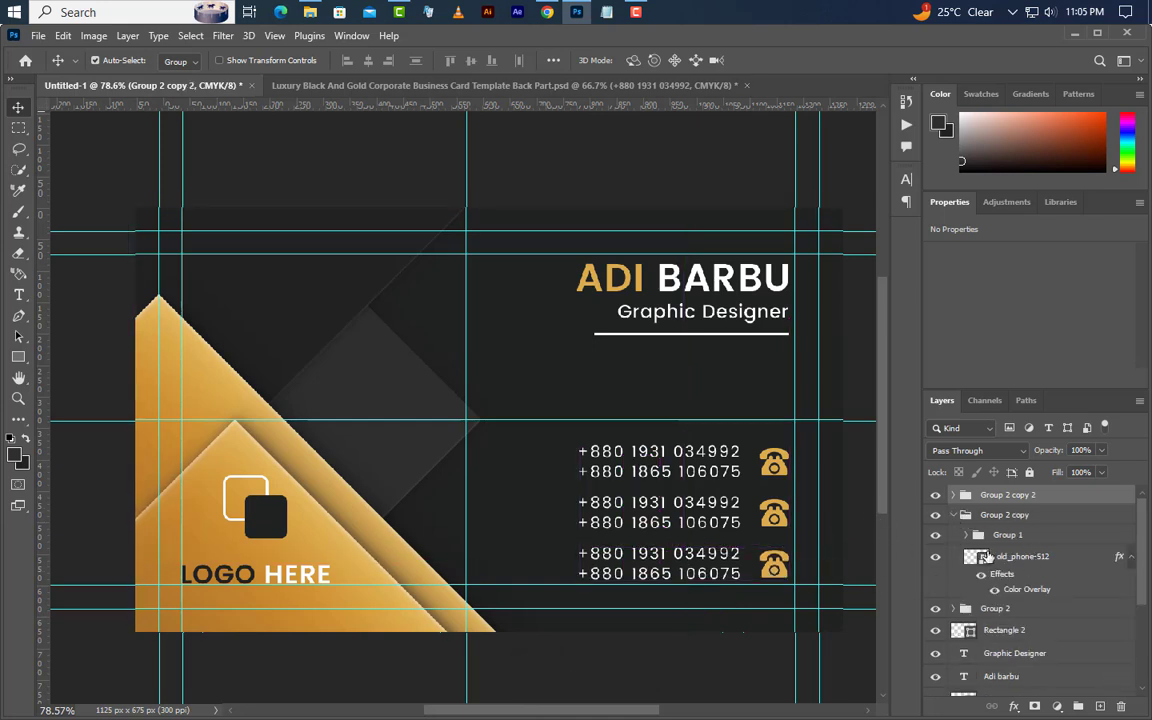
left_click(1001, 566)
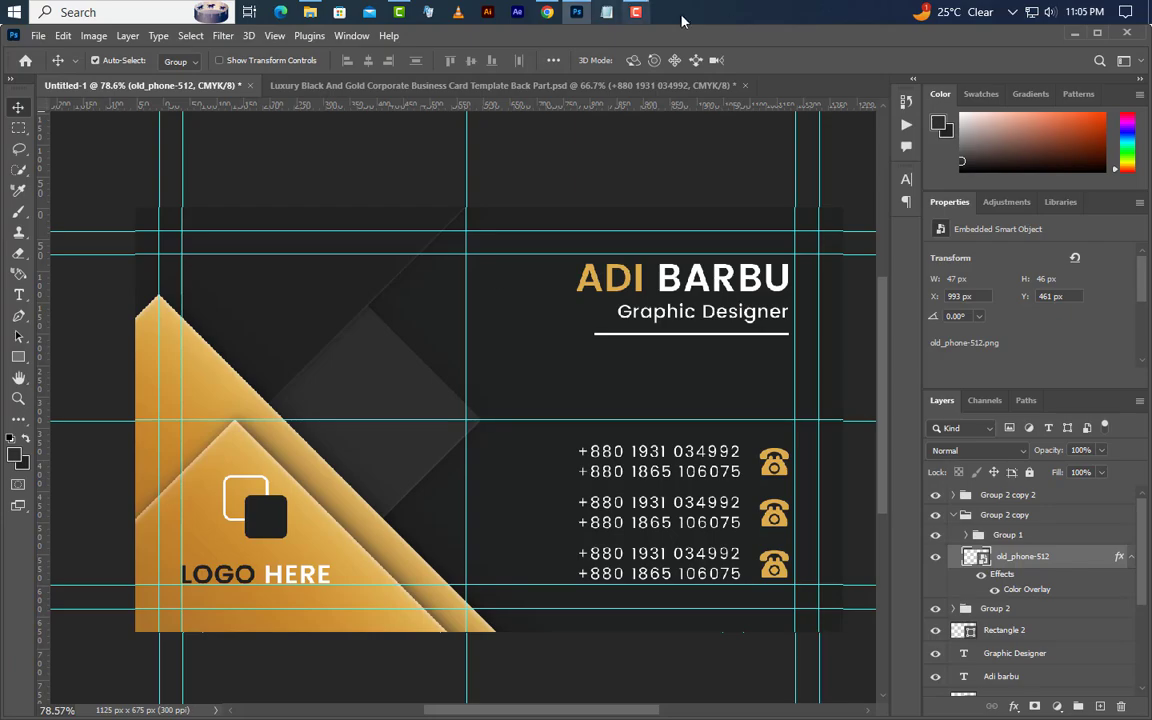
left_click(1074, 35)
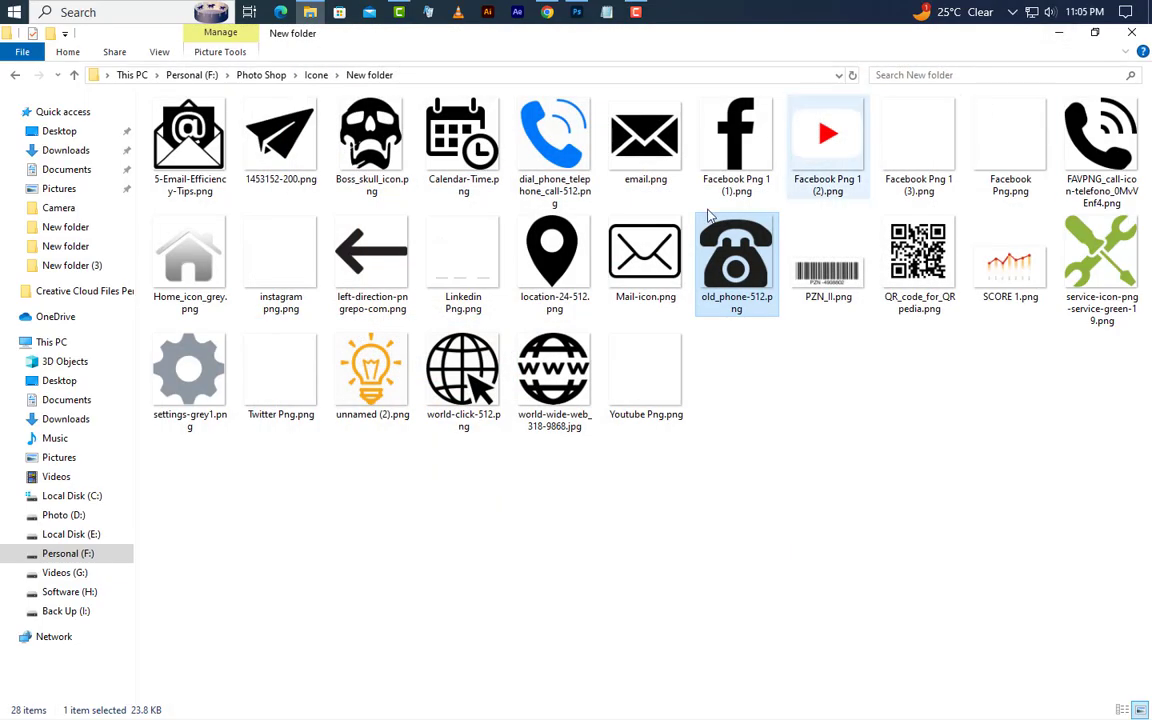
left_click(280, 140)
left_click_drag(573, 15, 508, 377)
right_click(598, 372)
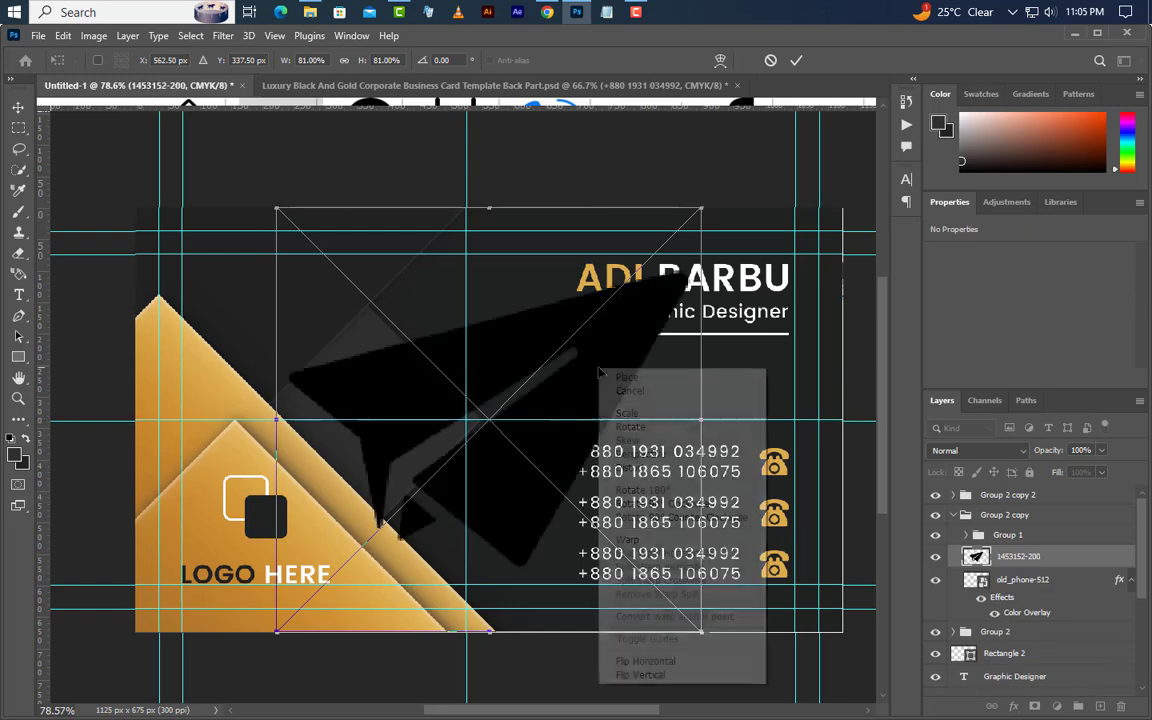
left_click(648, 661)
left_click_drag(701, 421, 754, 523)
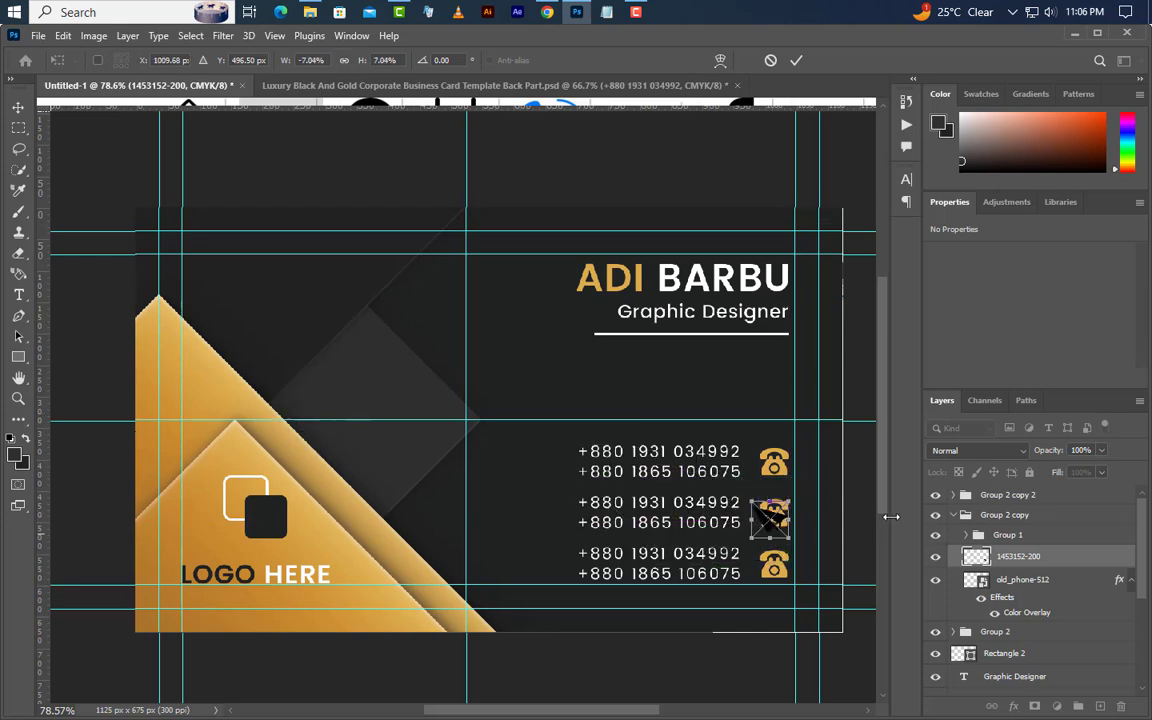
key("Right")
key("Right")
key("Right")
key("Right")
key("Right")
key("Right")
key("Right")
key("Right")
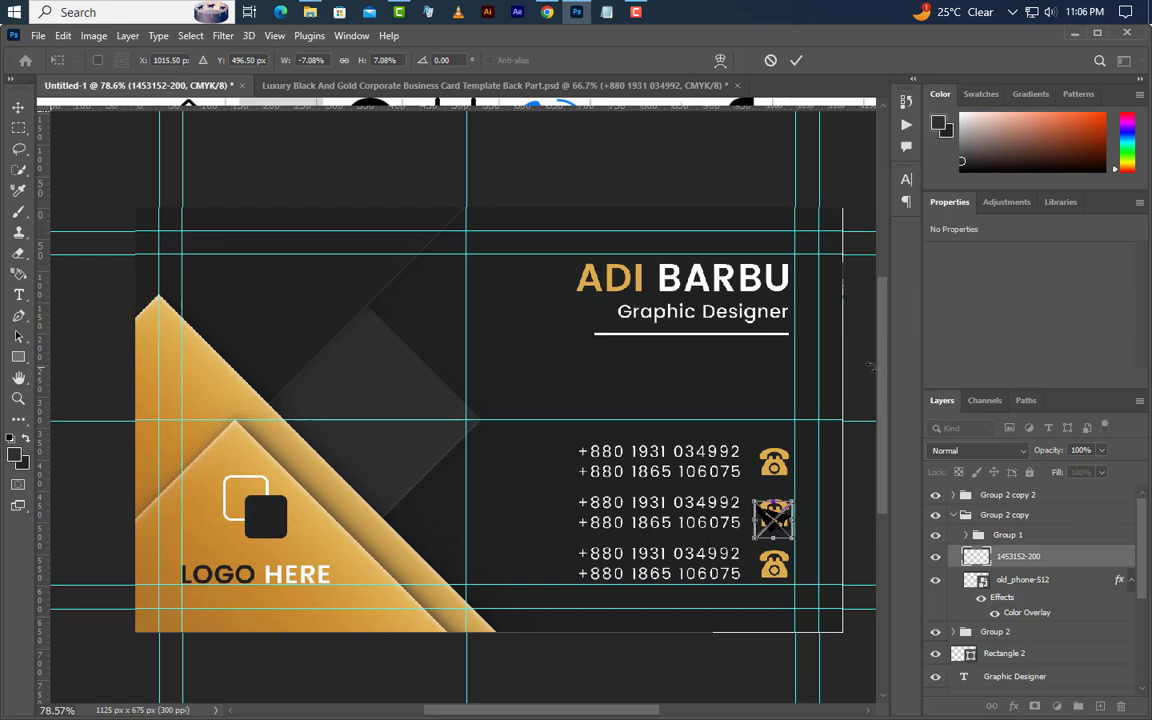
key("Up")
key("Up")
key("Up")
key("Up")
key("Up")
key("Up")
key("Up")
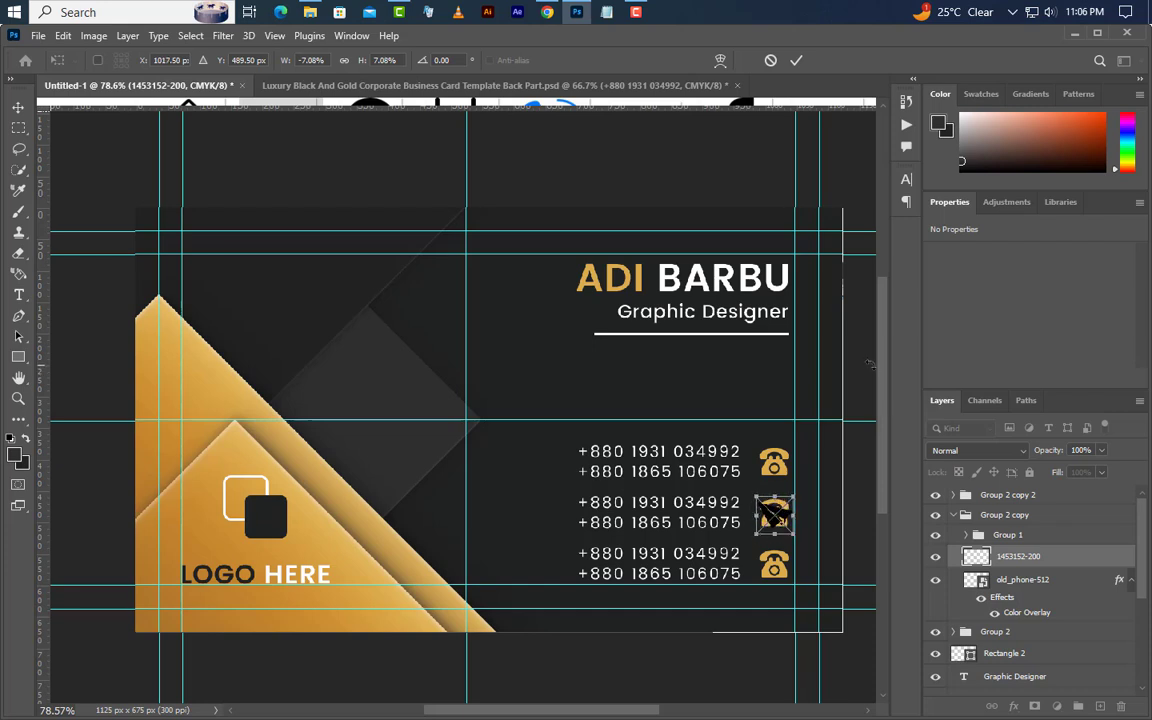
left_click(797, 61)
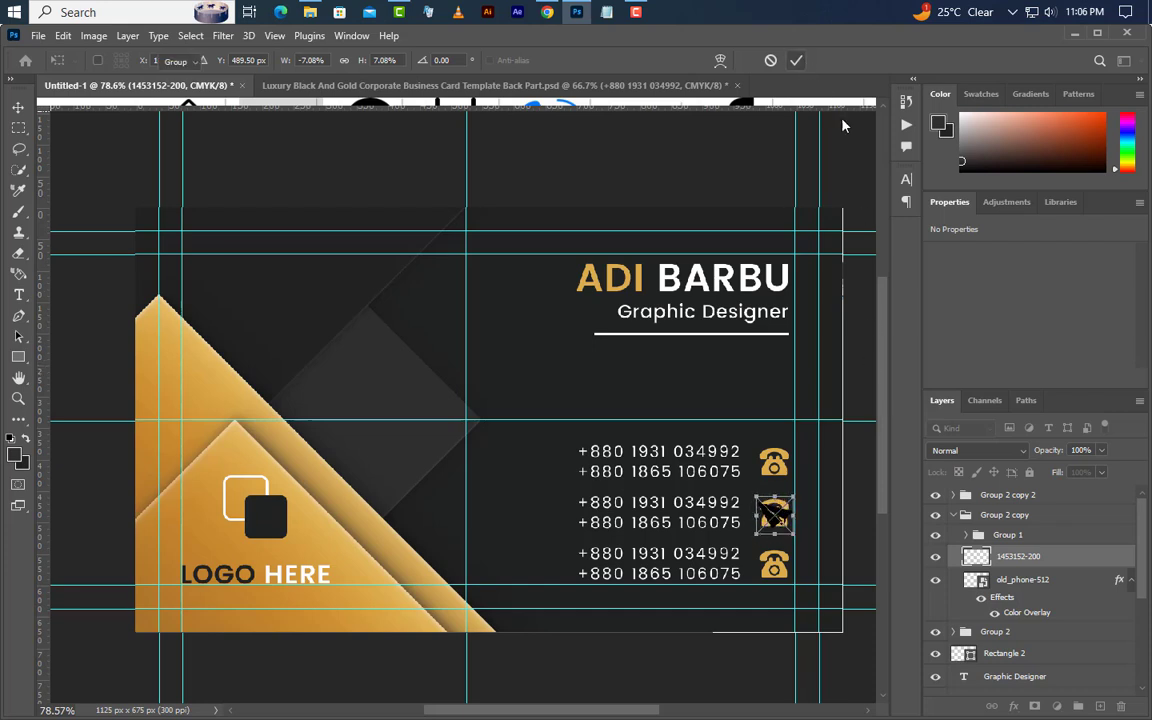
- Give the paper plane a gold Color Overlay and delete the middle row's old phone icon
double_click(1091, 564)
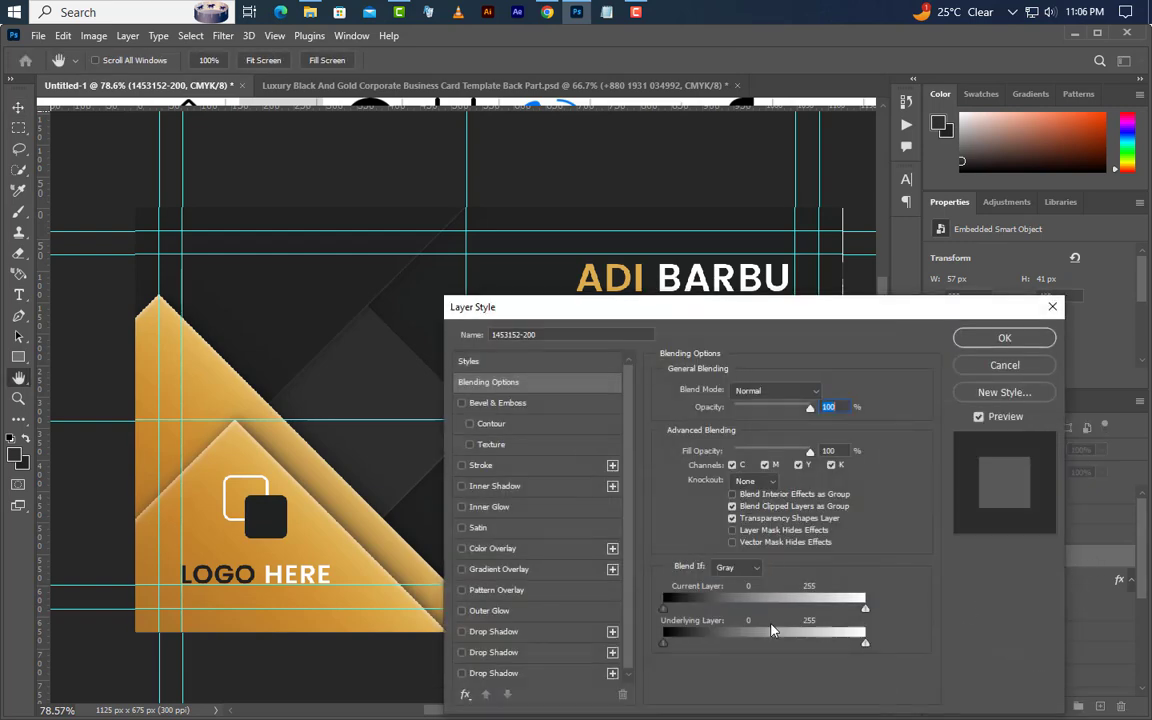
left_click(495, 548)
left_click(1039, 337)
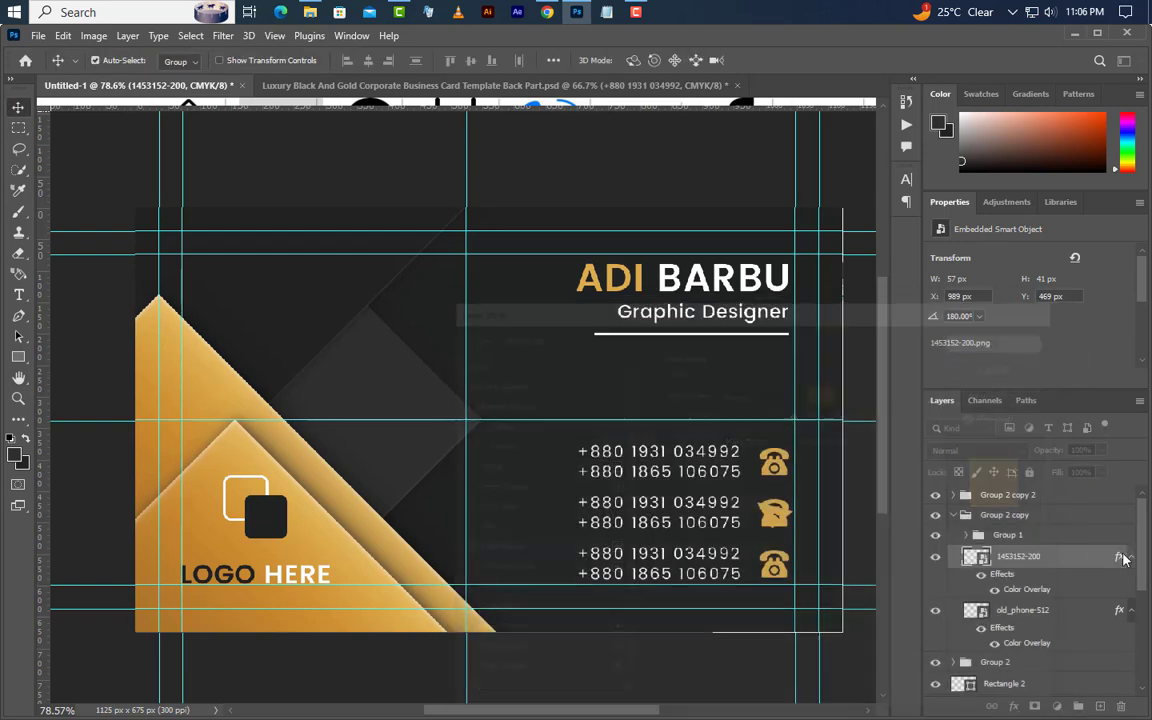
left_click(1068, 618)
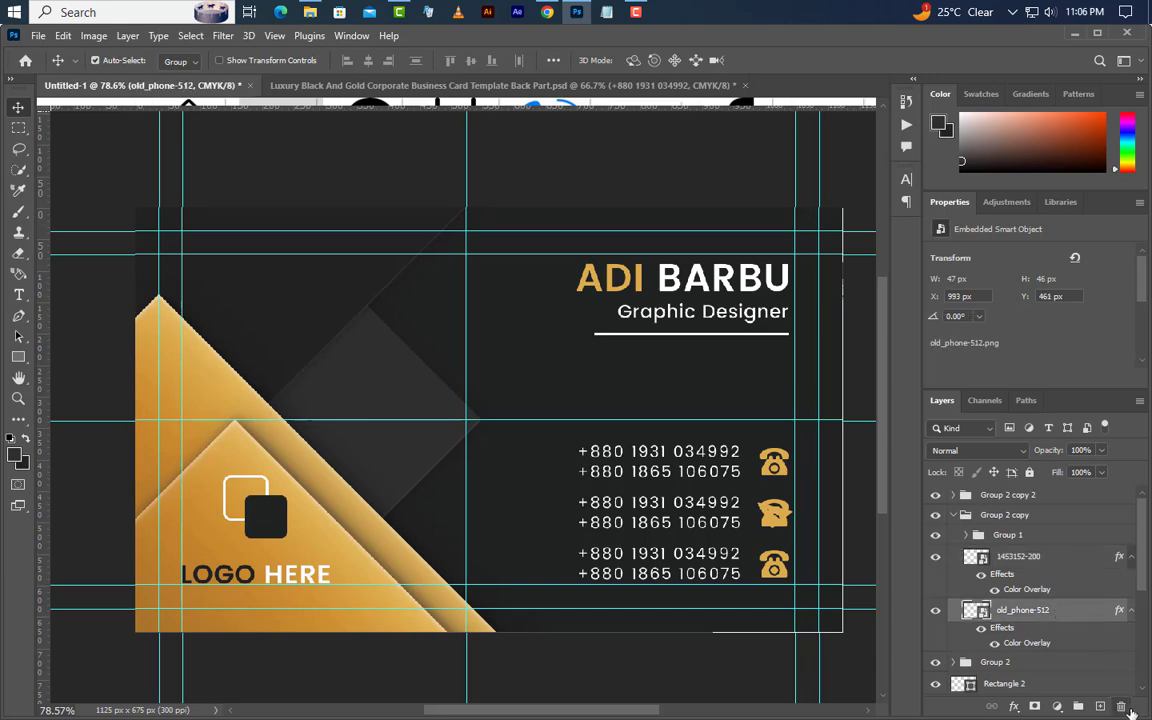
left_click(1122, 706)
left_click(502, 297)
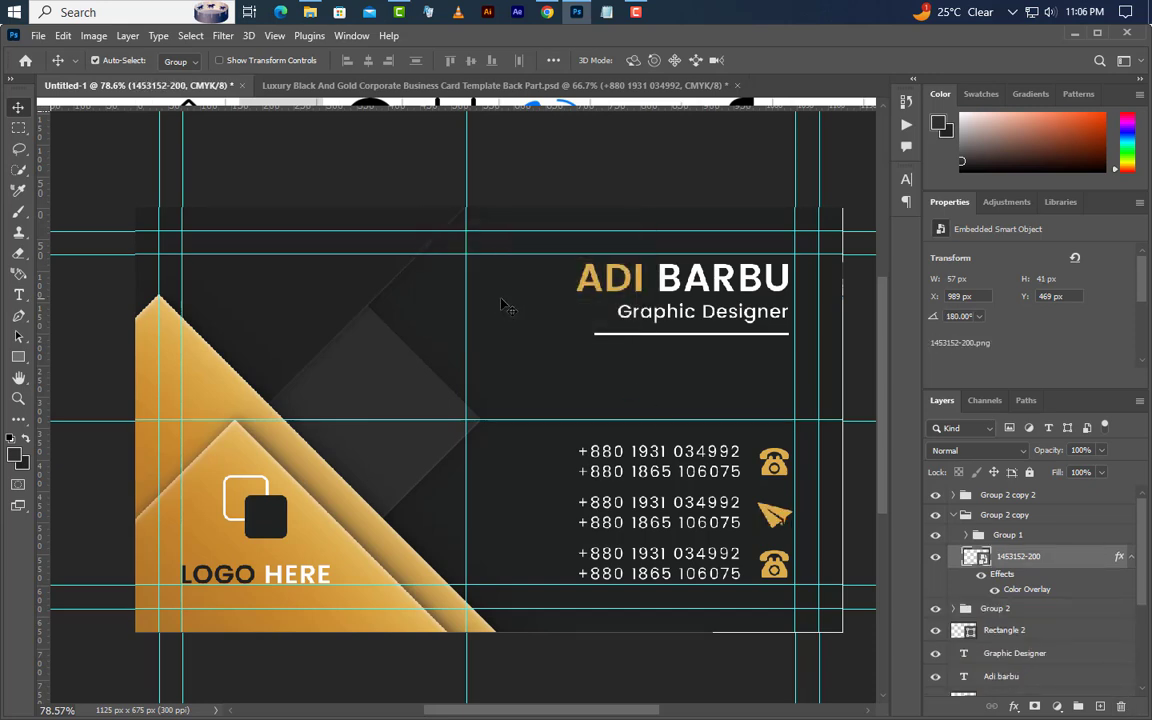
left_click(17, 298)
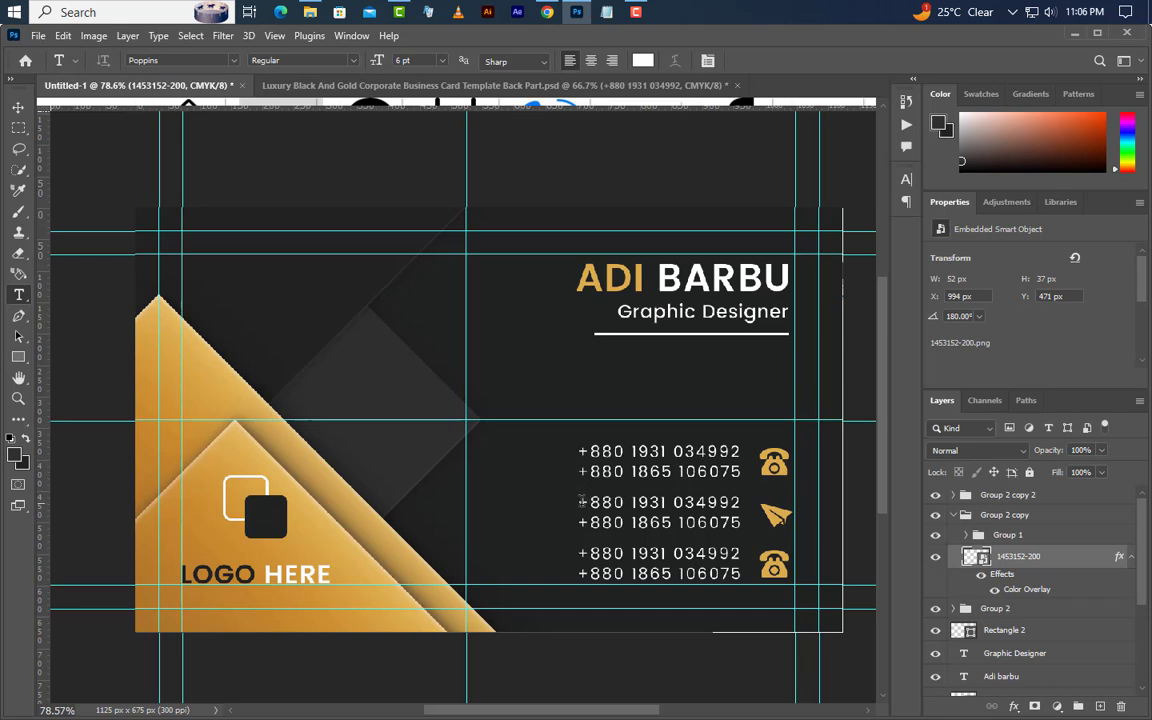
- Replace the middle row's numbers with two e-mail addresses at 6 pt, tracking 0
left_click_drag(712, 502, 577, 505)
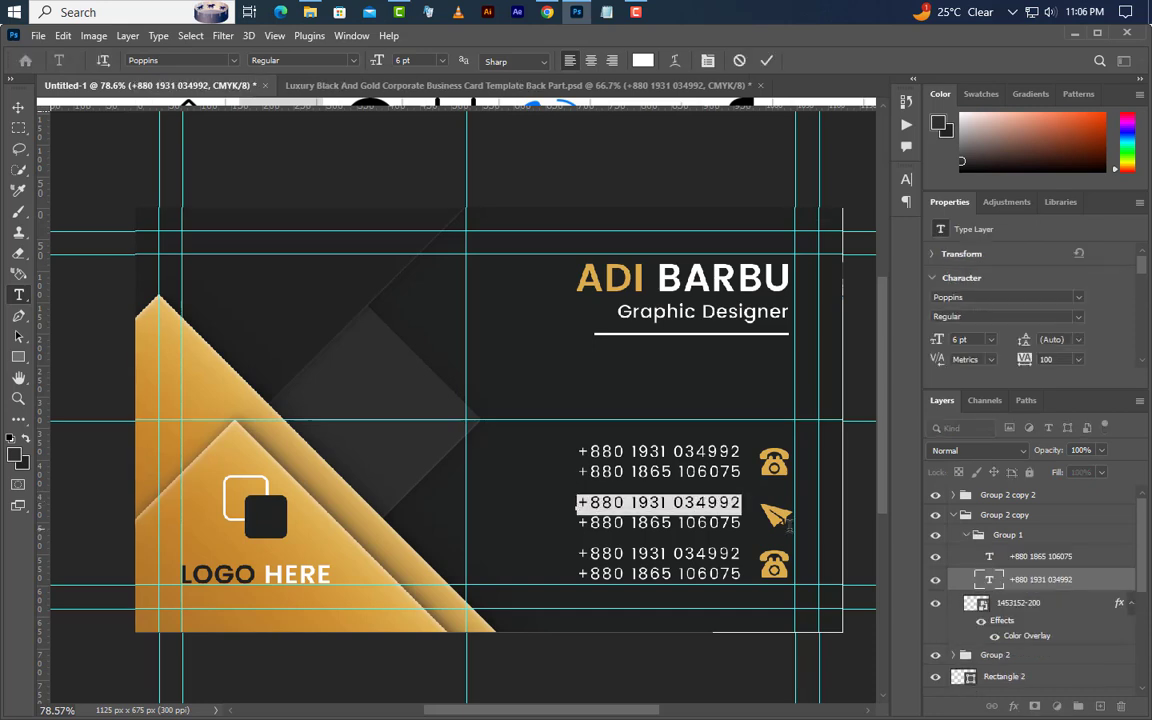
type("example@gmail.com")
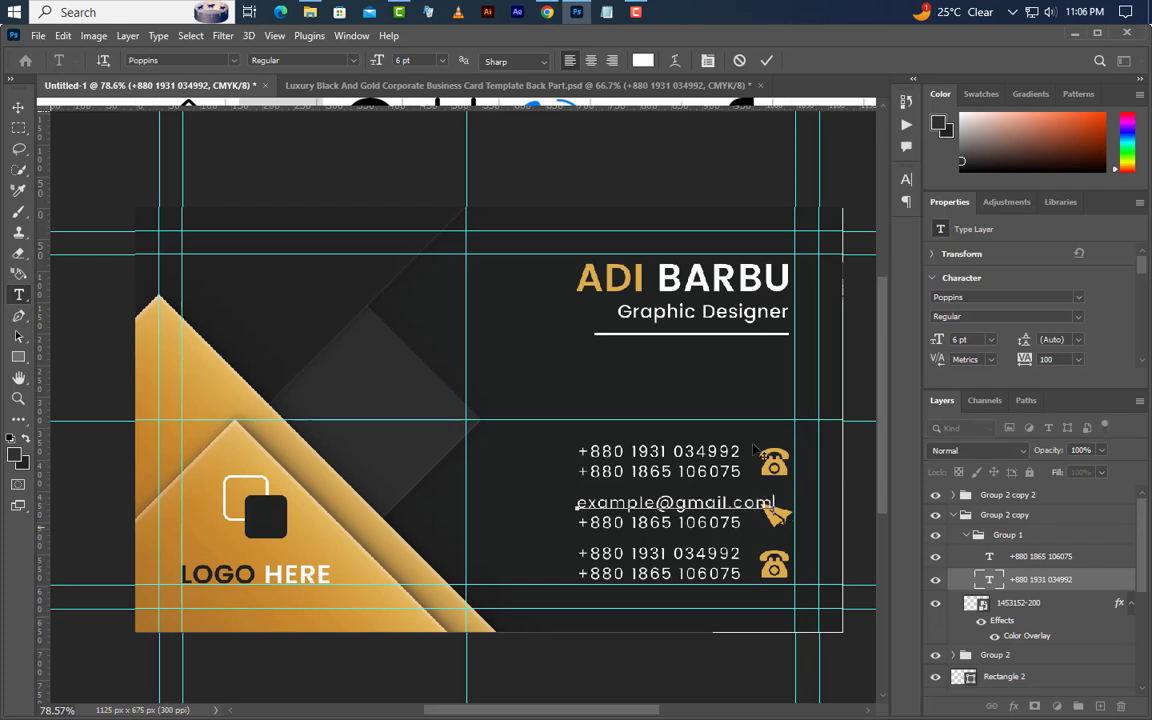
left_click(767, 62)
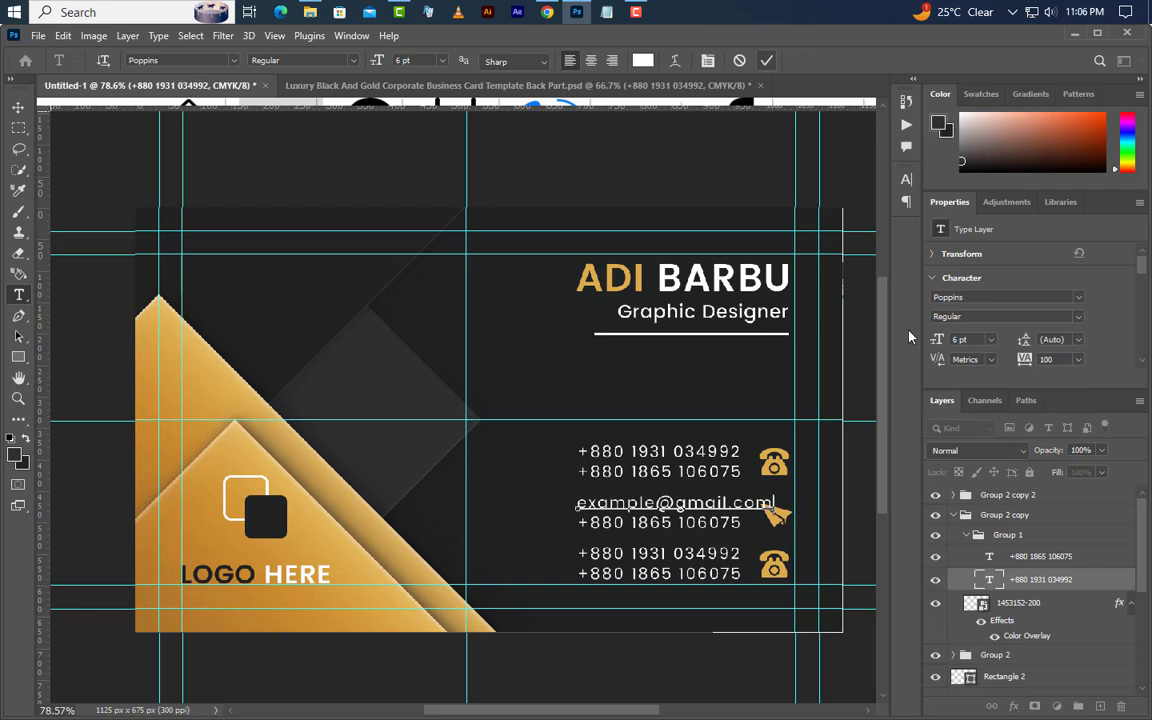
left_click_drag(1061, 361, 1021, 365)
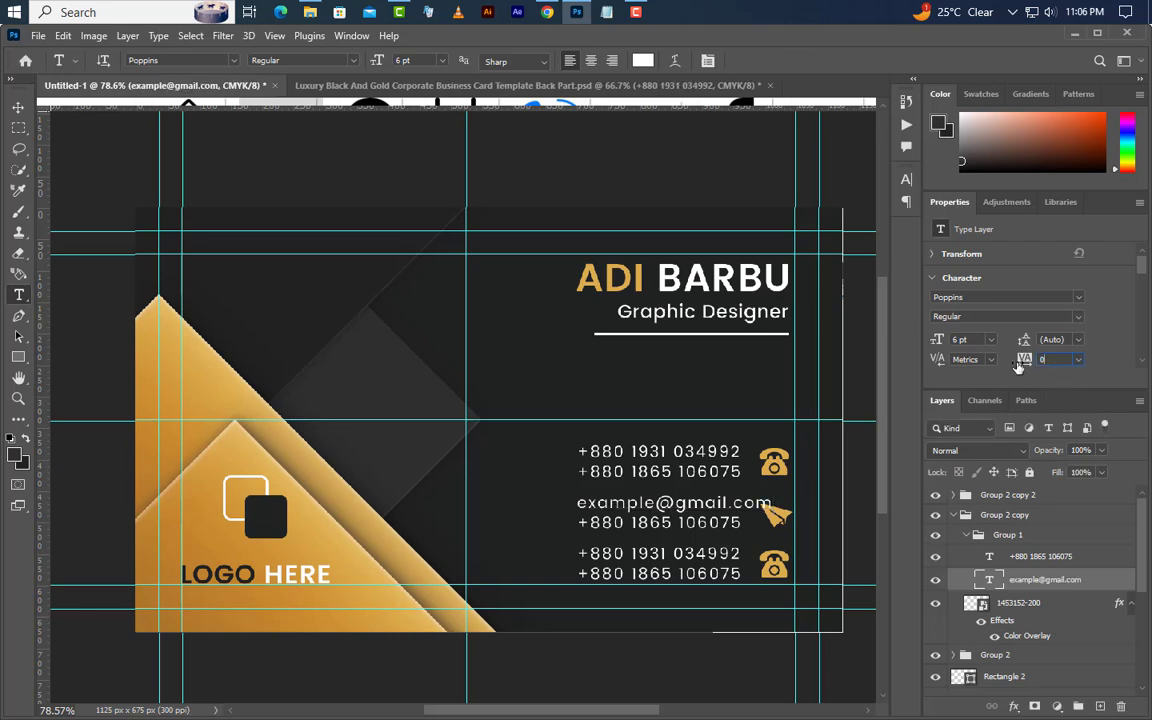
key("Return")
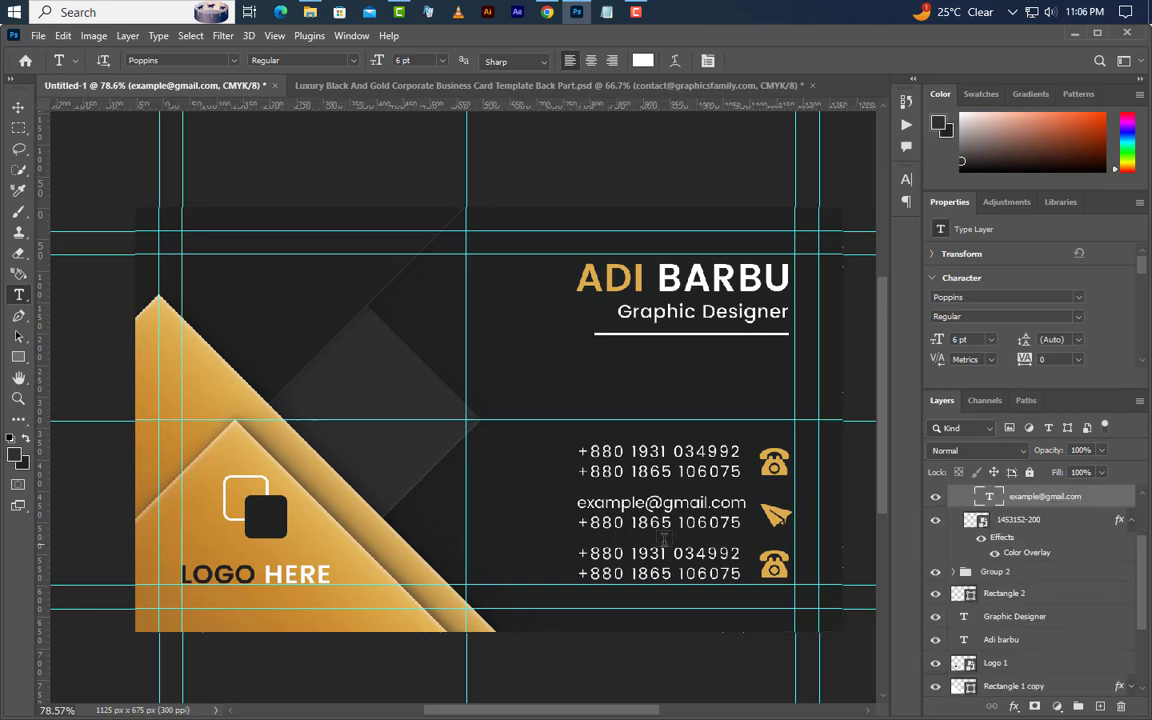
triple_click(586, 525)
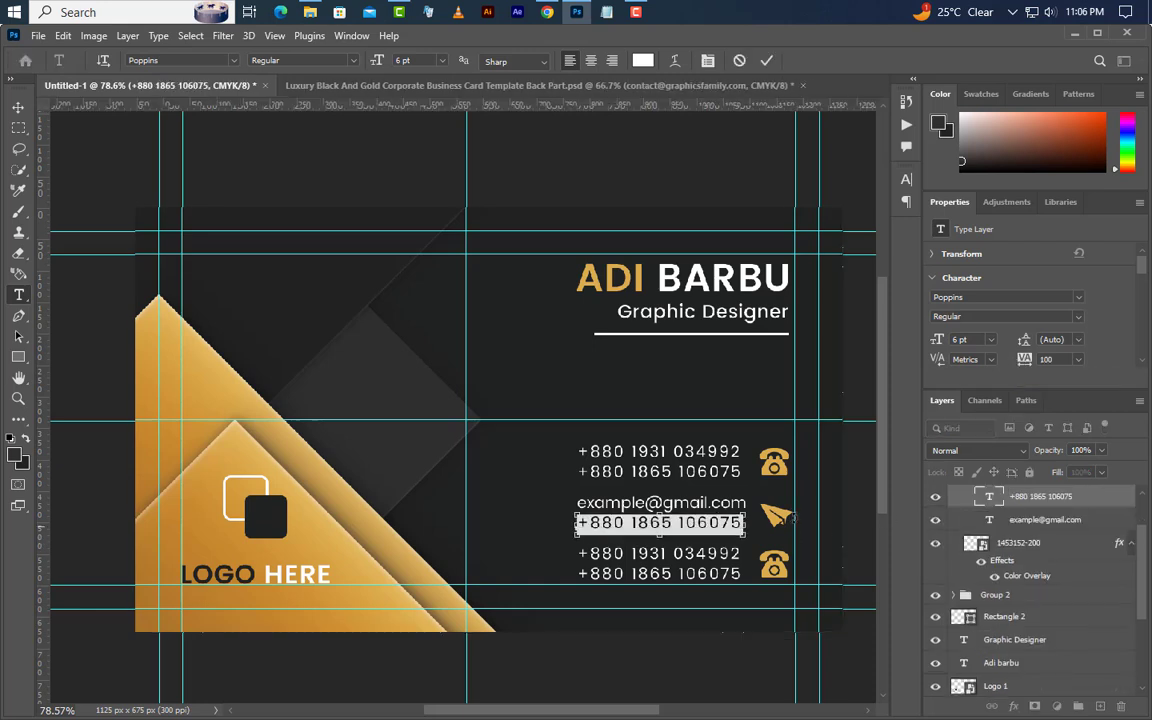
key("ctrl+v")
left_click(766, 60)
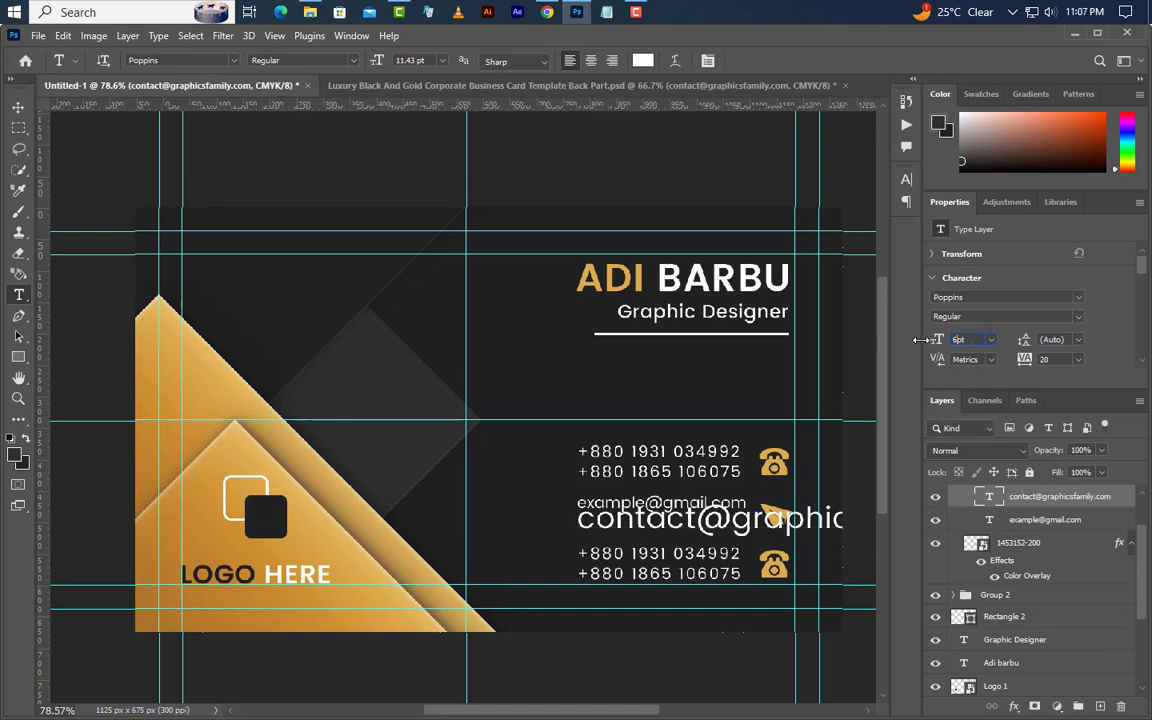
key("Return")
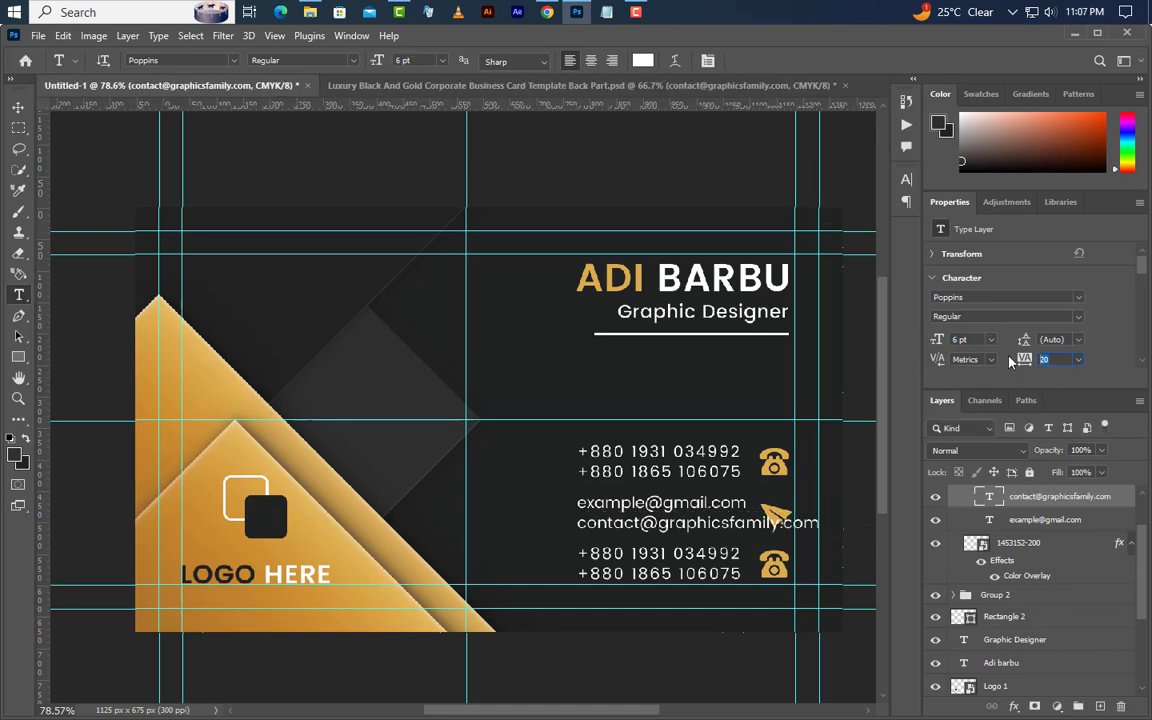
key("Return")
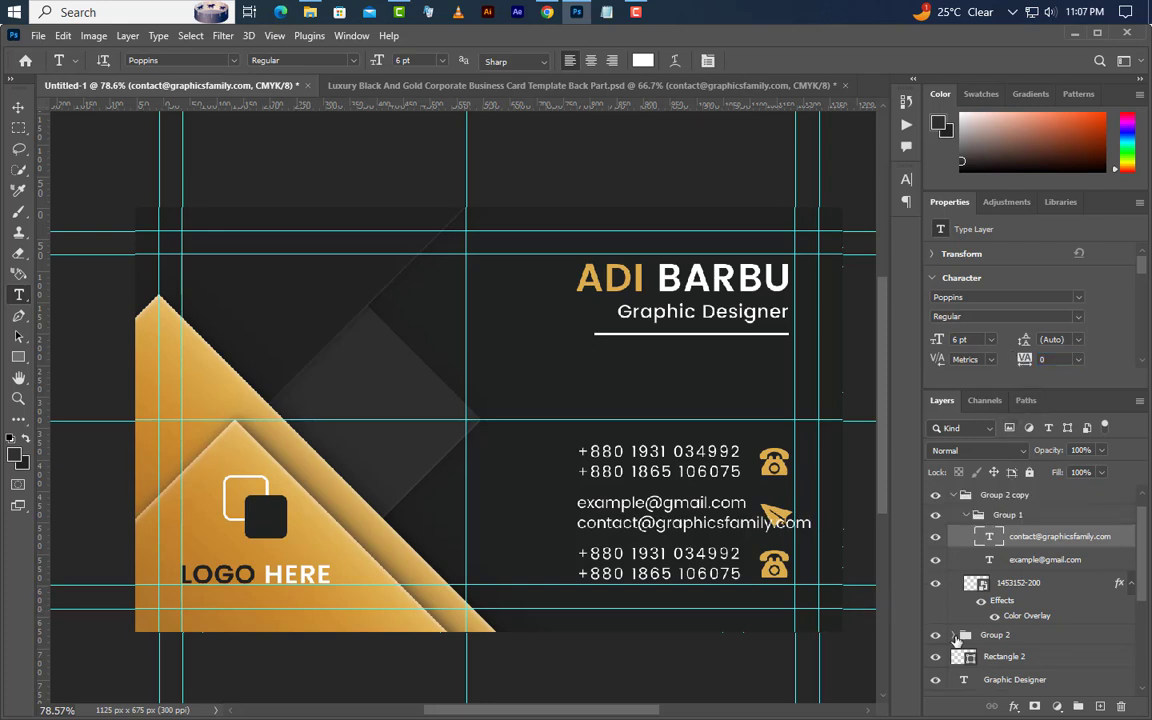
- Align the right edges of both e-mail lines to the phone line selection, then deselect
left_click(953, 595)
left_click(965, 615)
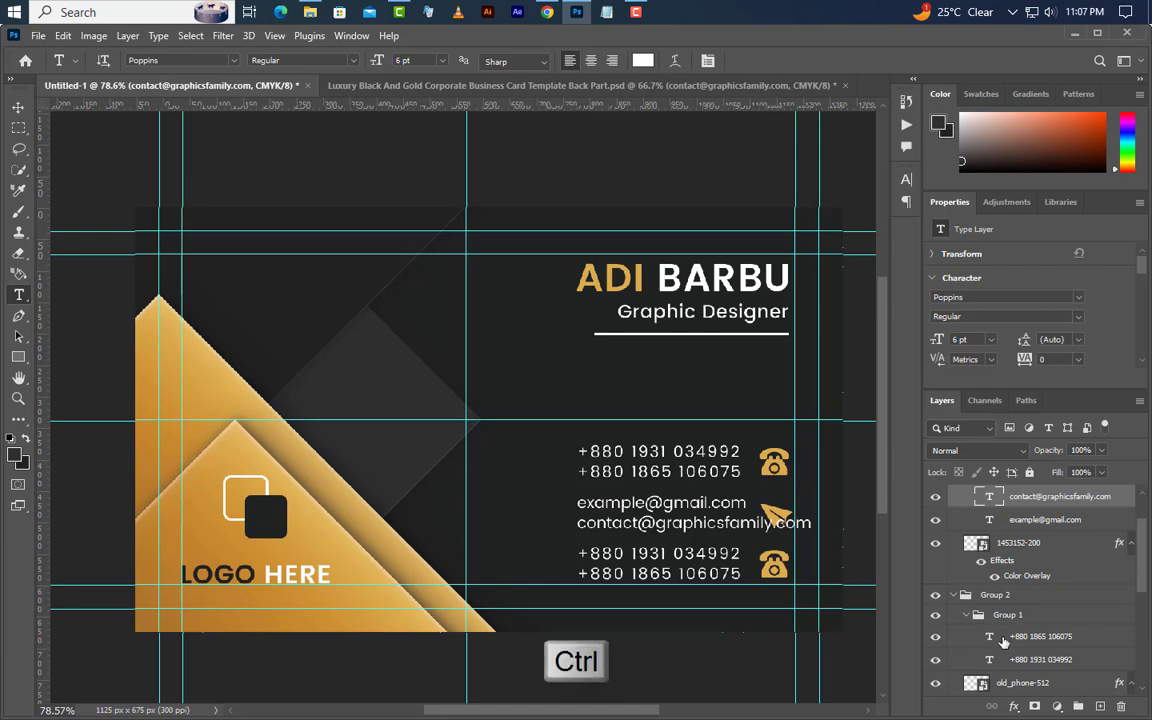
left_click(1000, 519, "ctrl")
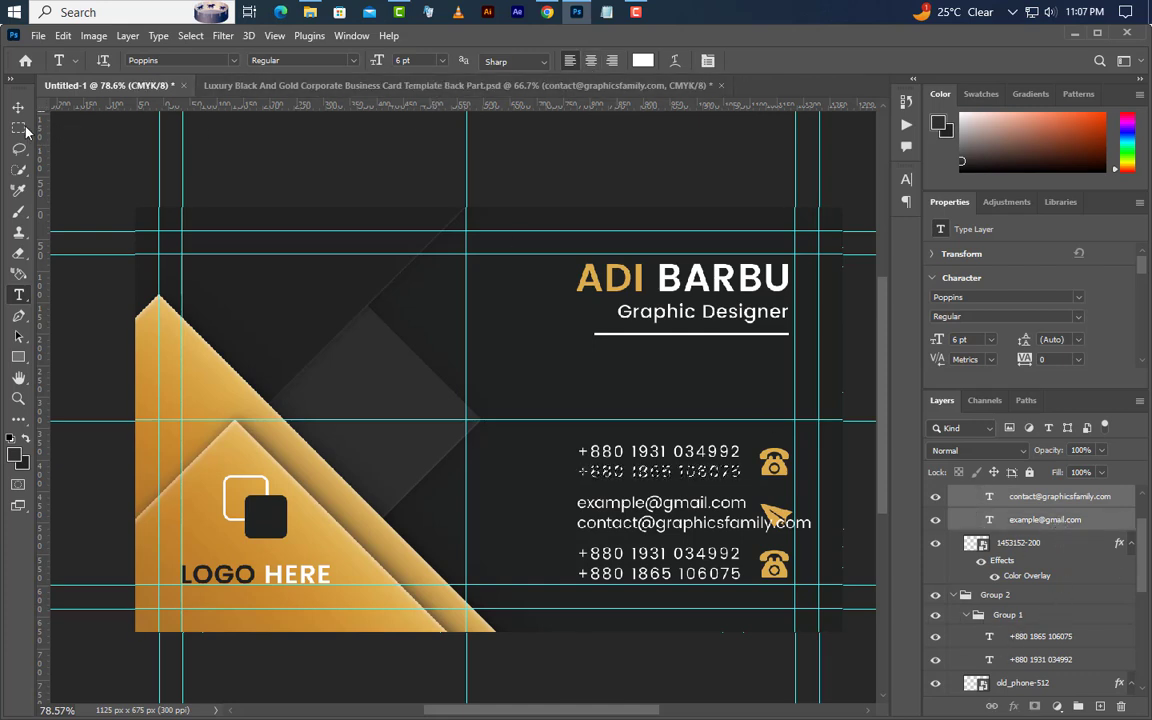
key("v")
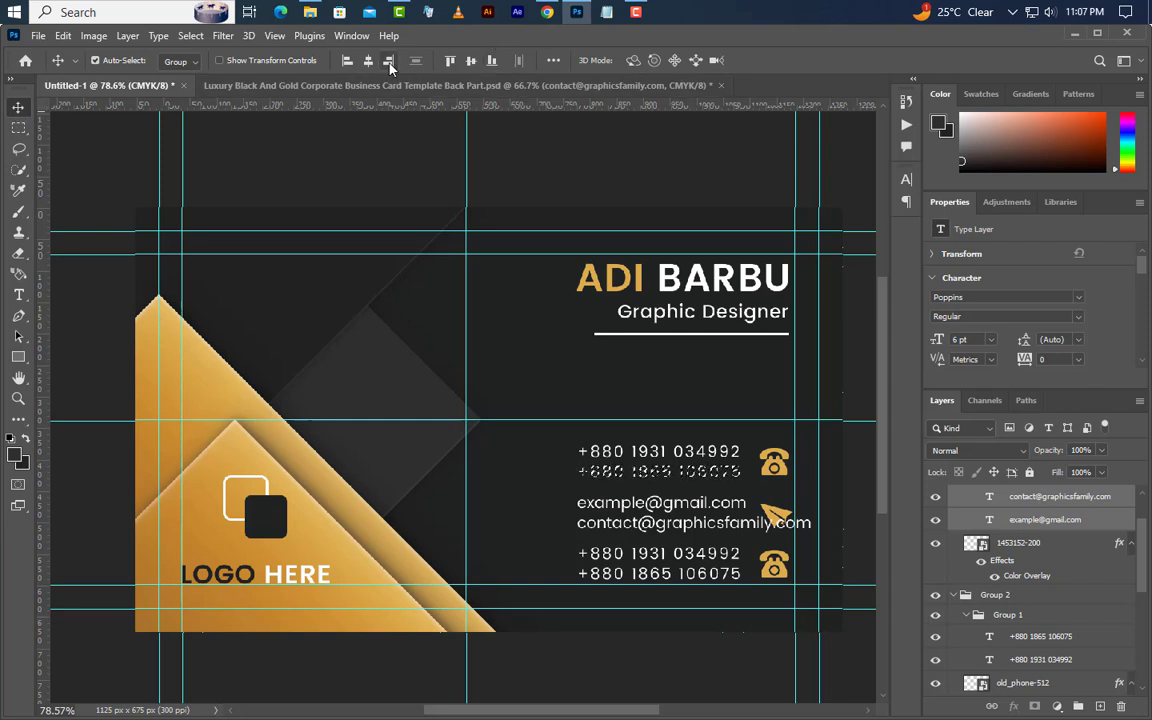
left_click(389, 61)
left_click(191, 36)
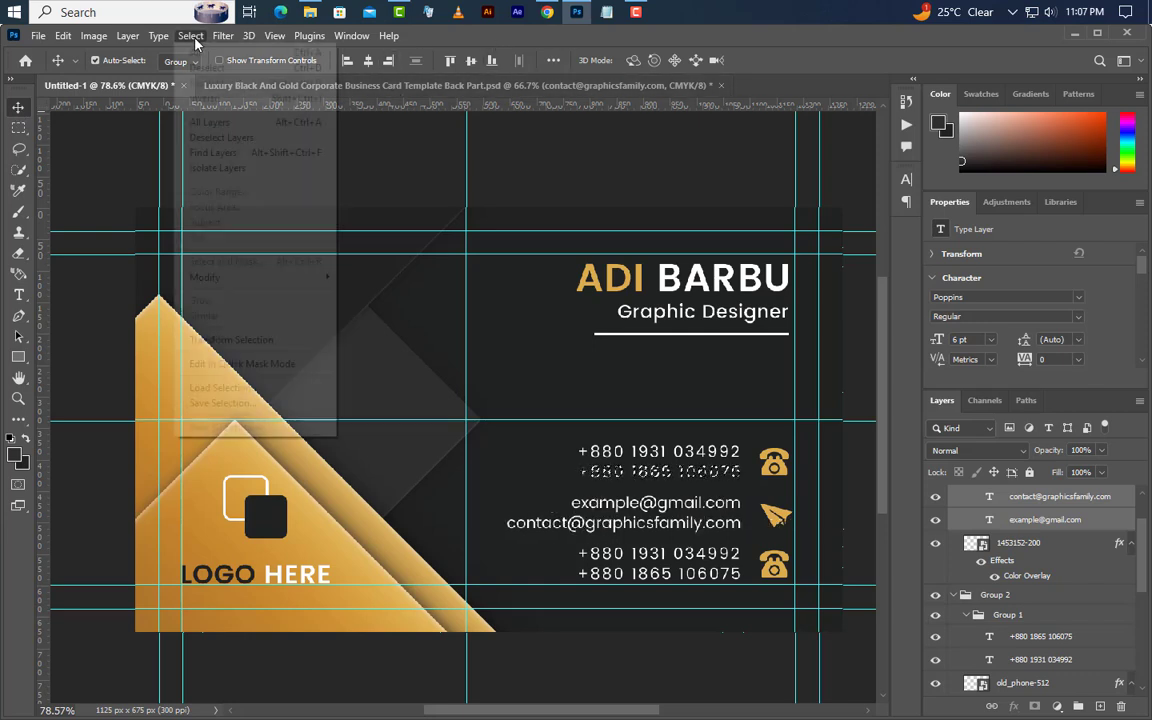
left_click(200, 68)
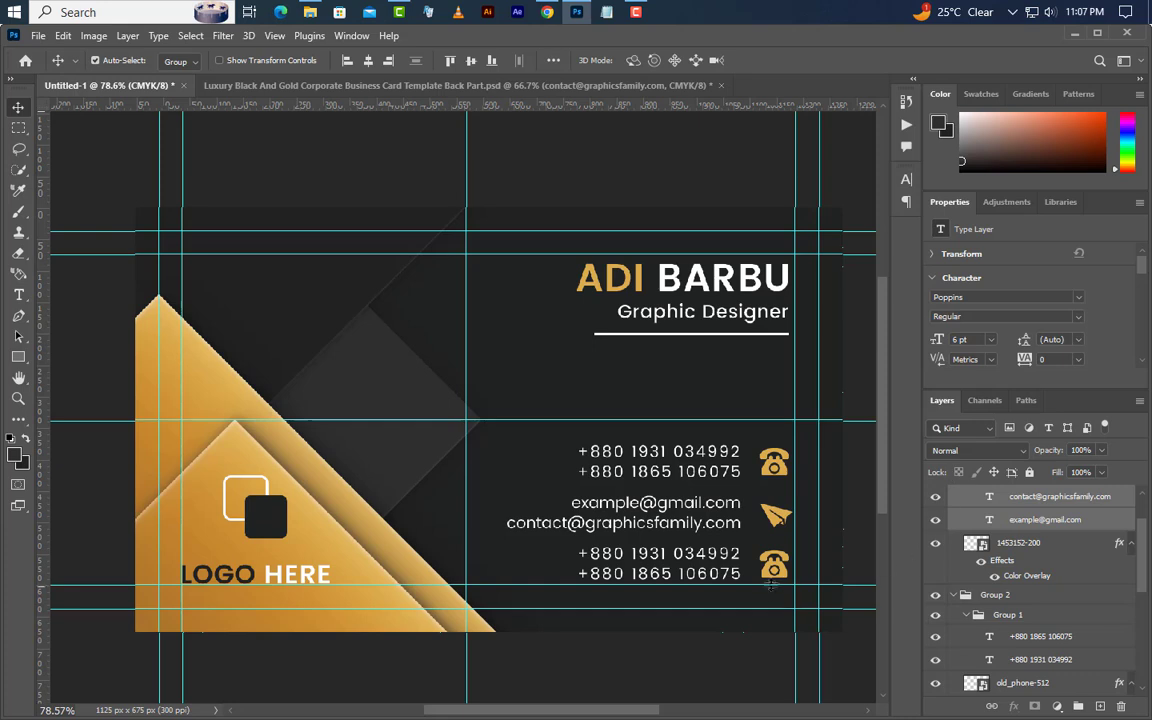
left_click(782, 573)
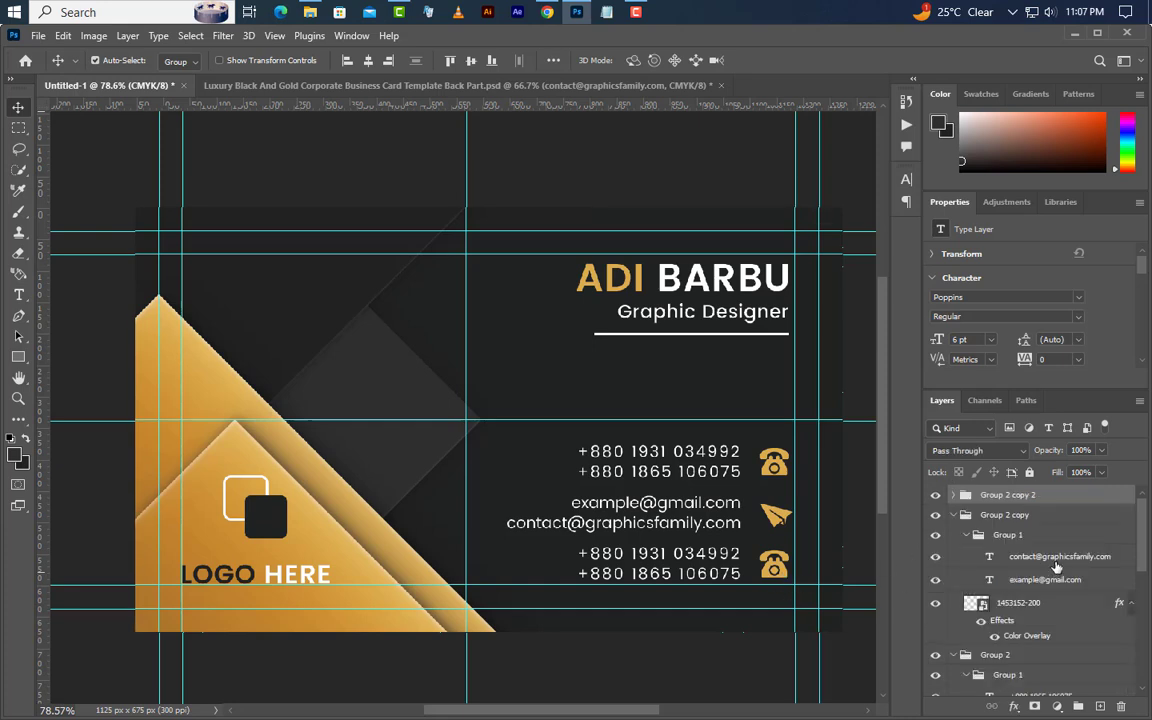
- Place location-24-512.png scaled to icon size in the bottom row, deleting the old phone icon
left_click(953, 498)
left_click(1036, 538)
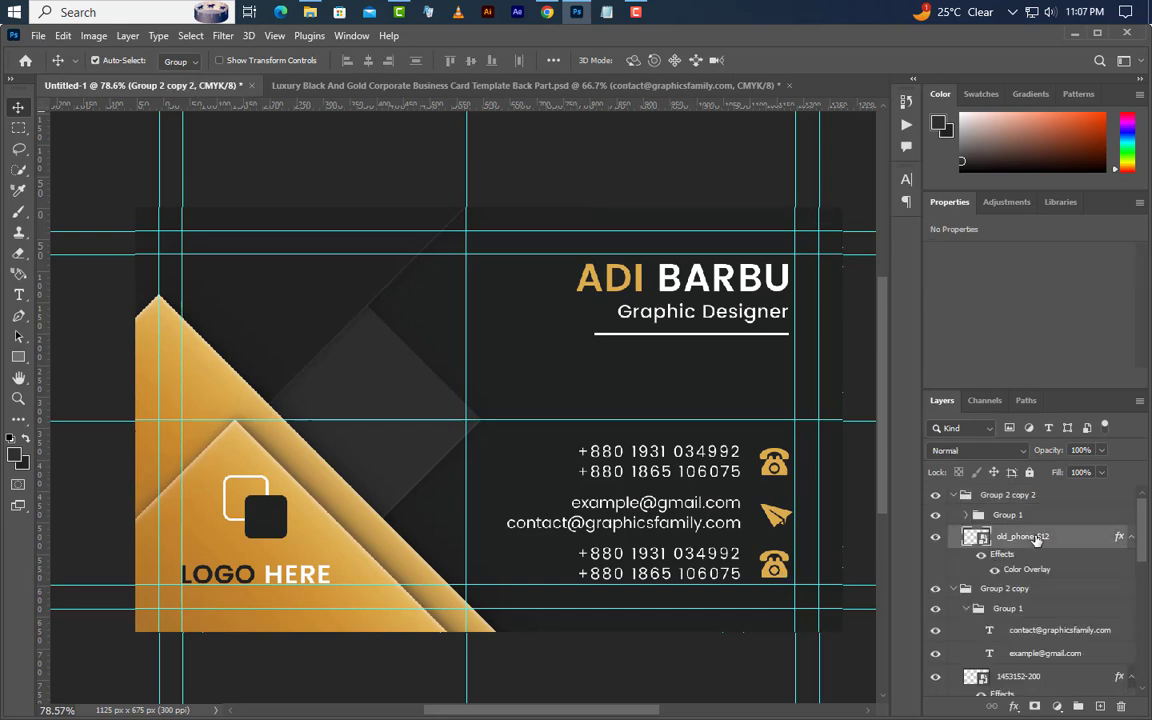
left_click(1074, 34)
left_click_drag(518, 240, 523, 388)
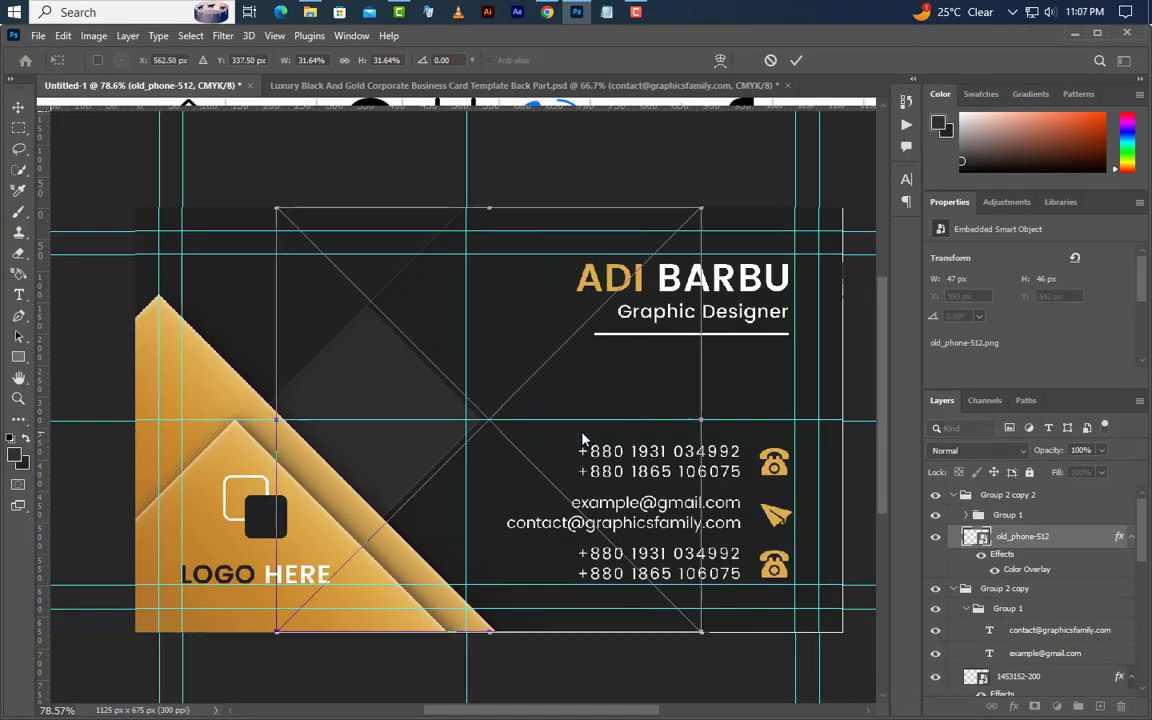
left_click_drag(701, 420, 778, 567)
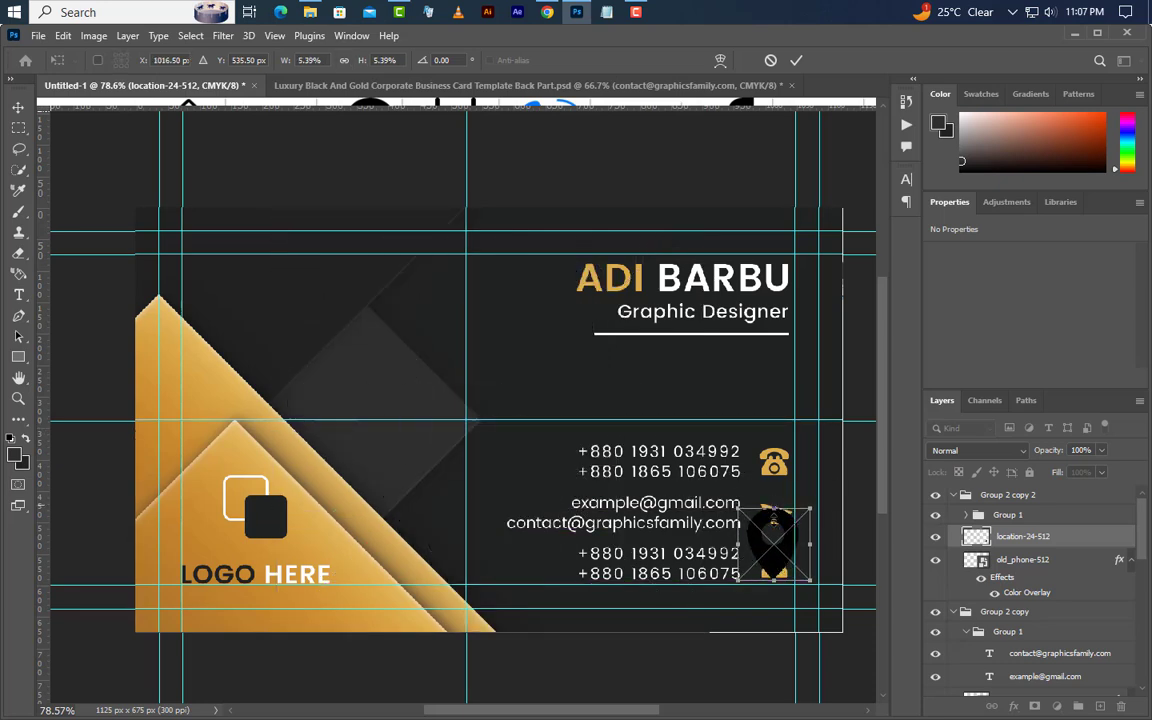
left_click_drag(774, 512, 774, 551)
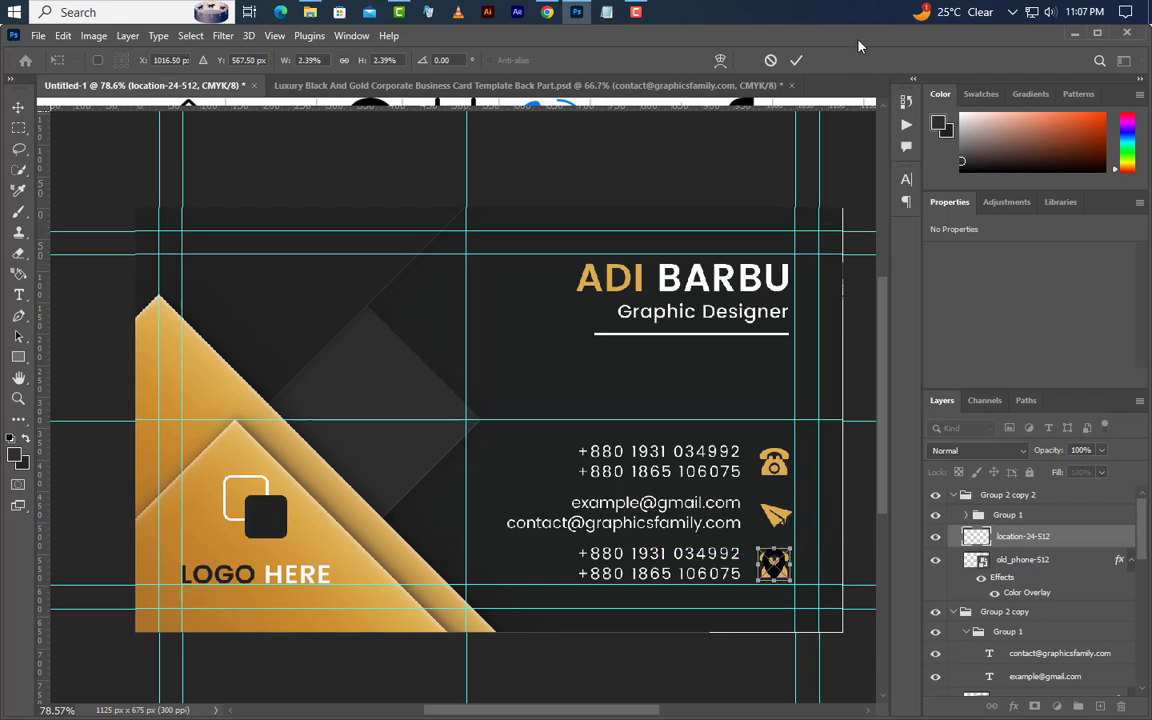
left_click(796, 60)
left_click(1080, 560)
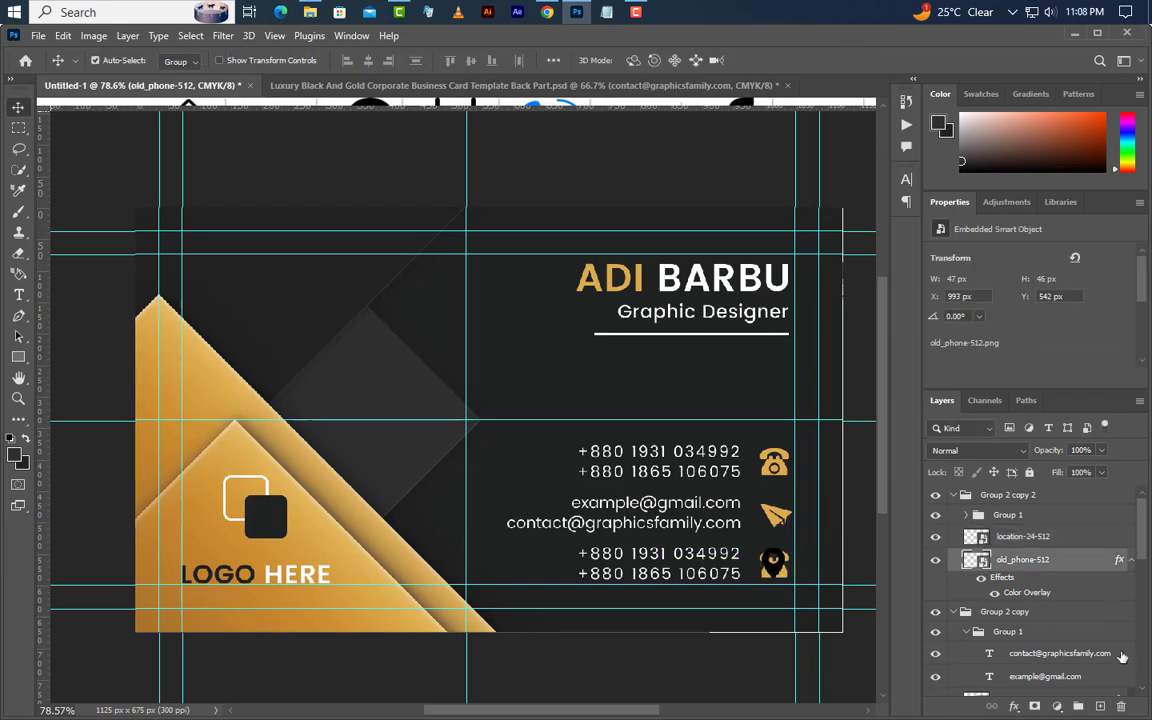
left_click(1122, 707)
left_click(507, 299)
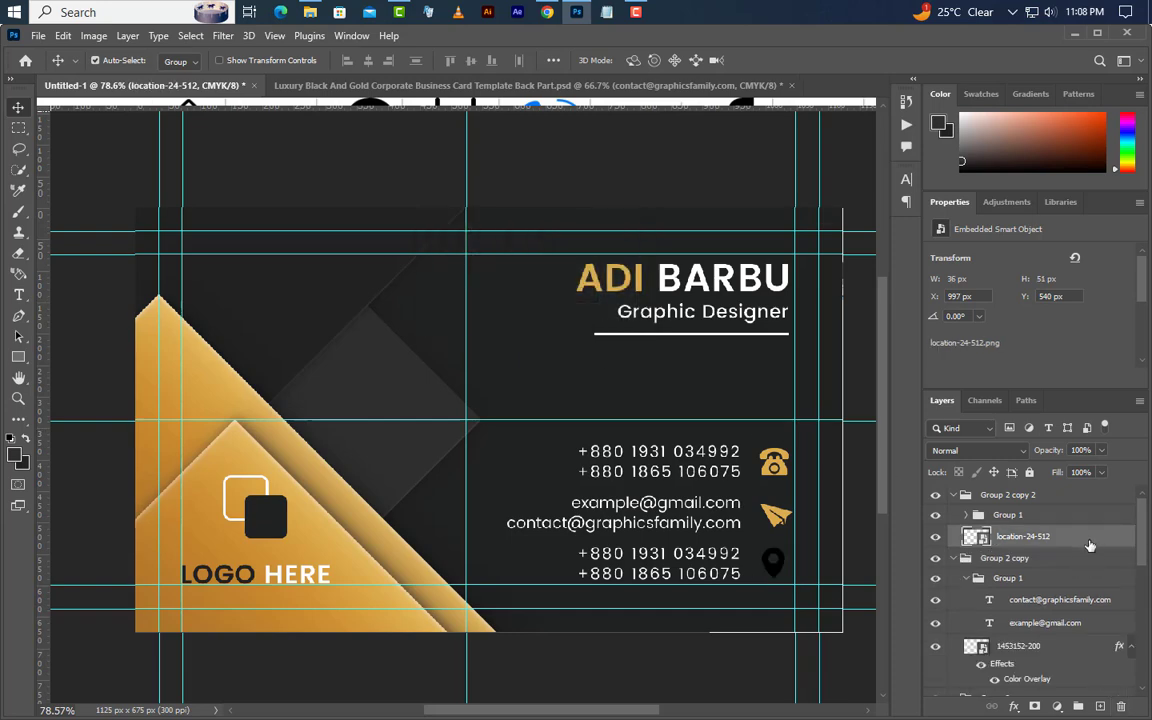
- Give the pin a gold Color Overlay and paste the address into the text at 6 pt, tracking 0
double_click(1090, 546)
left_click(495, 548)
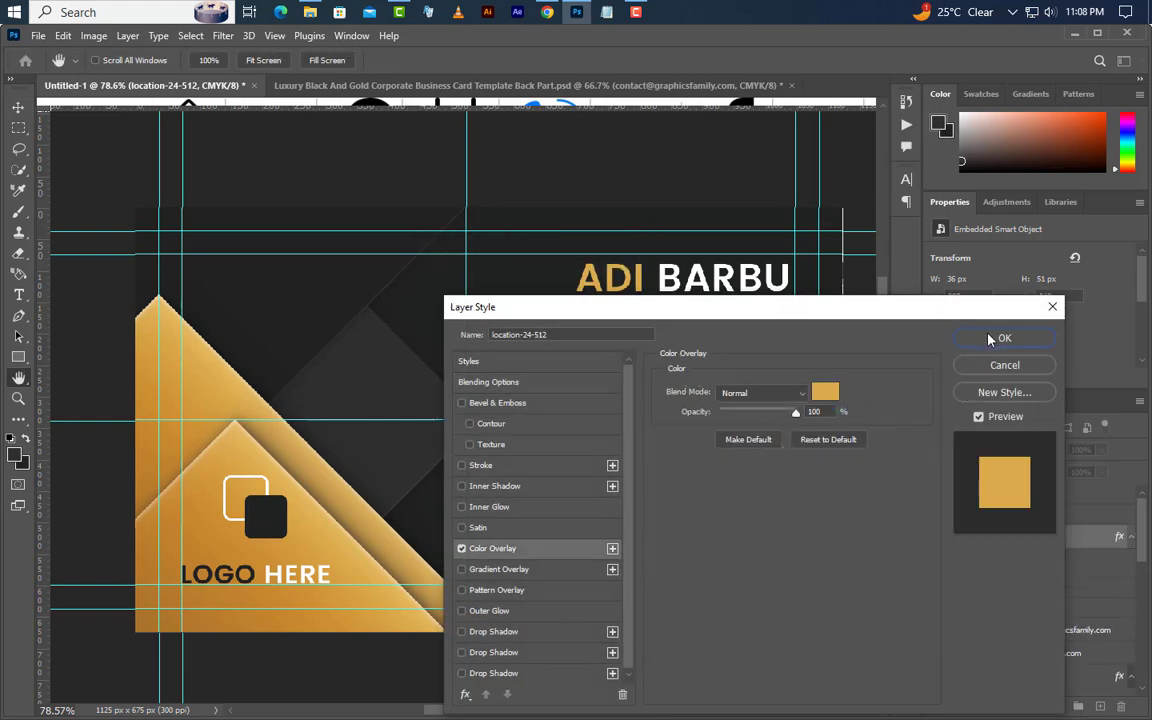
left_click(1002, 339)
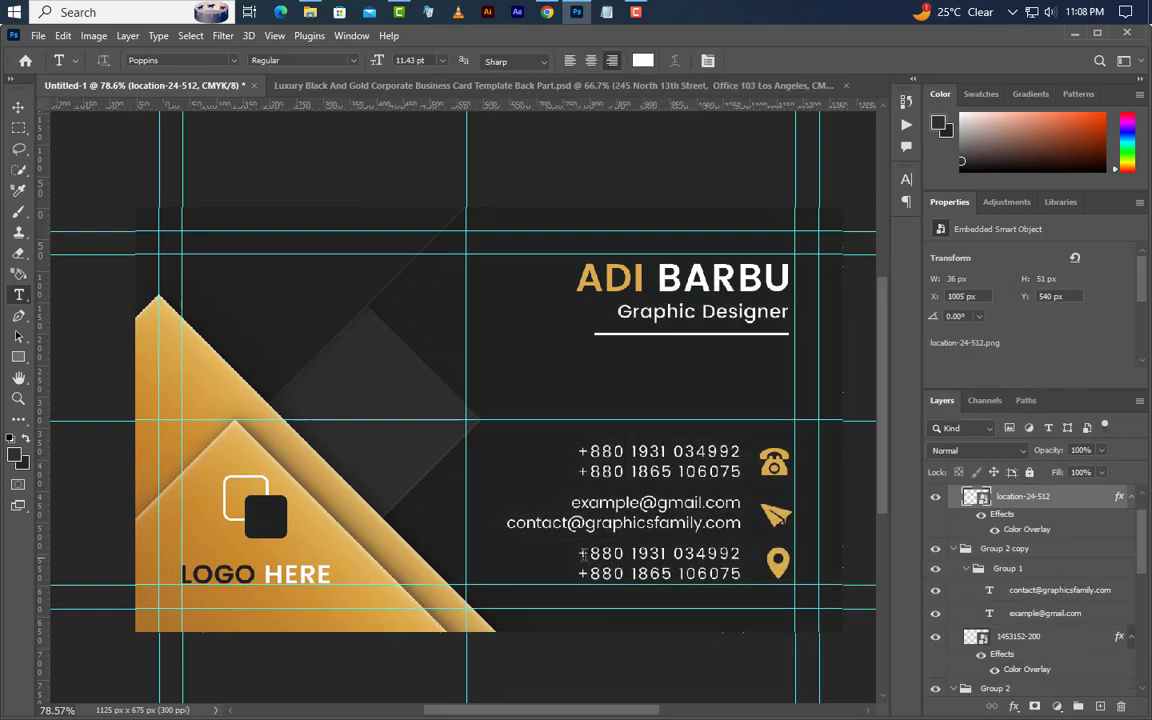
left_click_drag(583, 555, 762, 555)
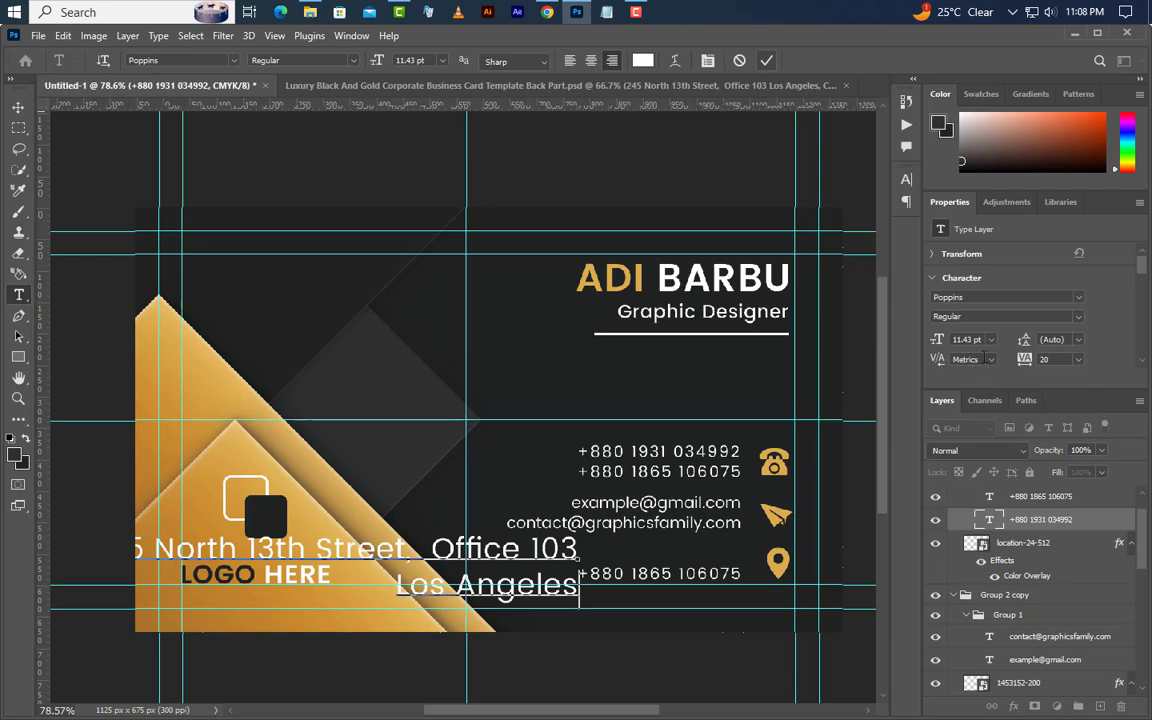
left_click(968, 339)
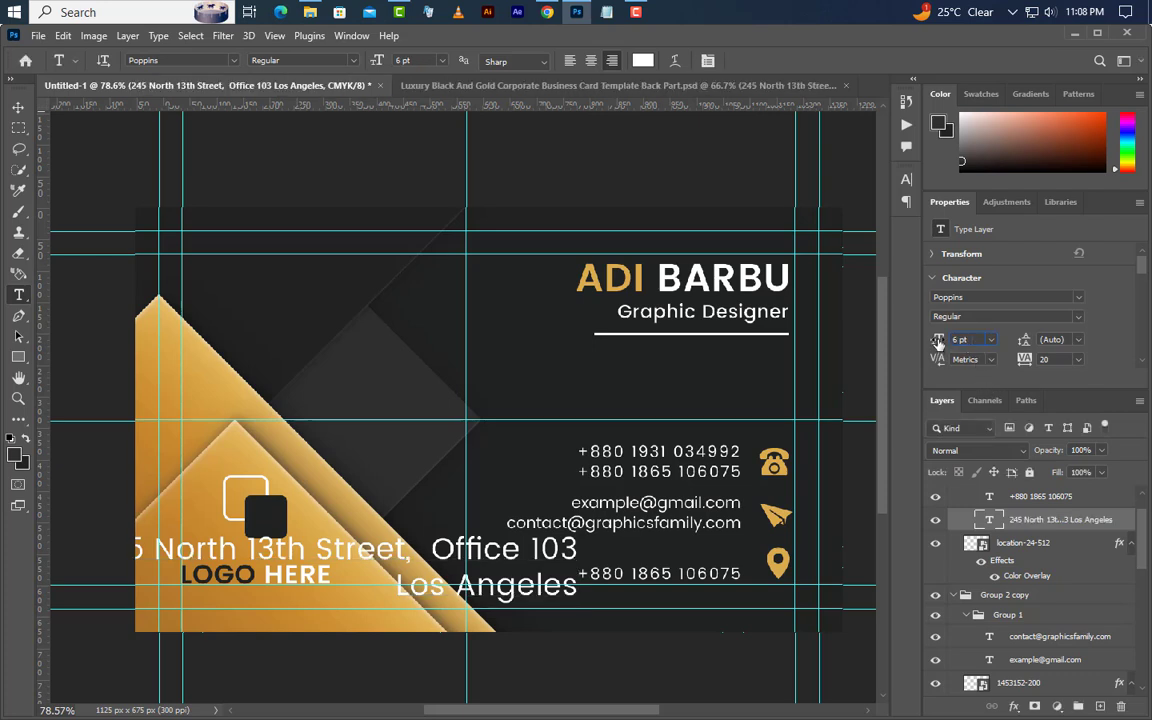
left_click(1046, 359)
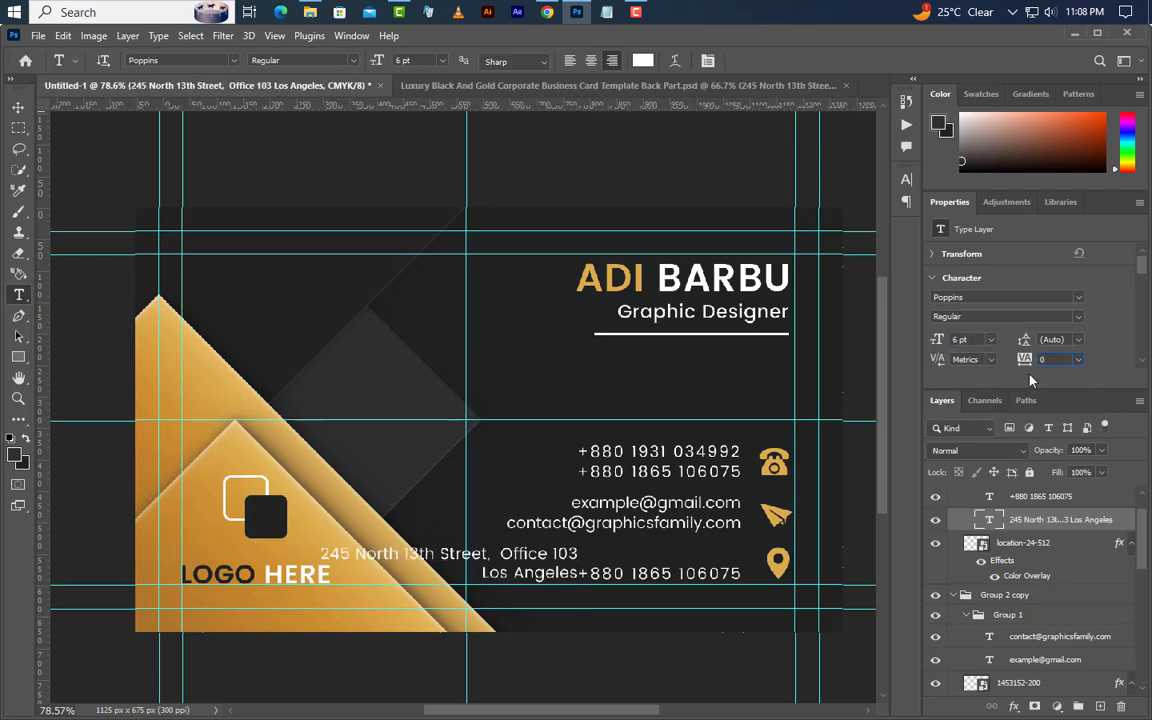
key("Return")
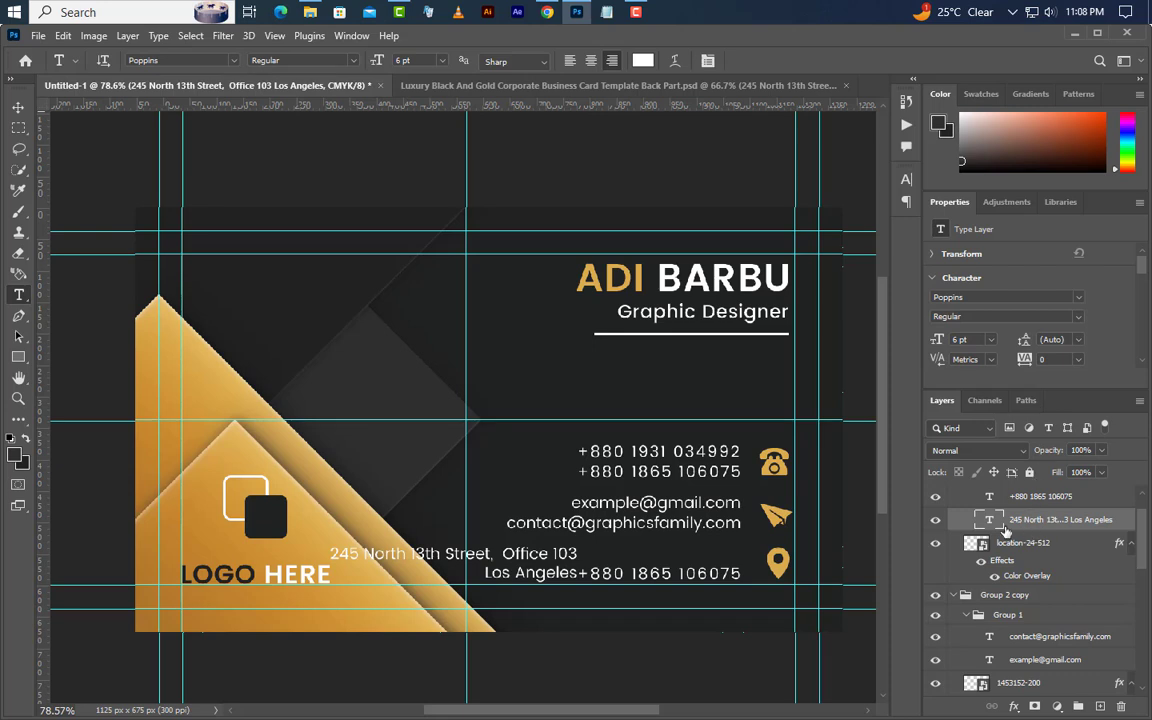
- Right-align the address to the phone line's selection and delete the leftover phone number layer
key("ctrl")
left_click(993, 521, "ctrl")
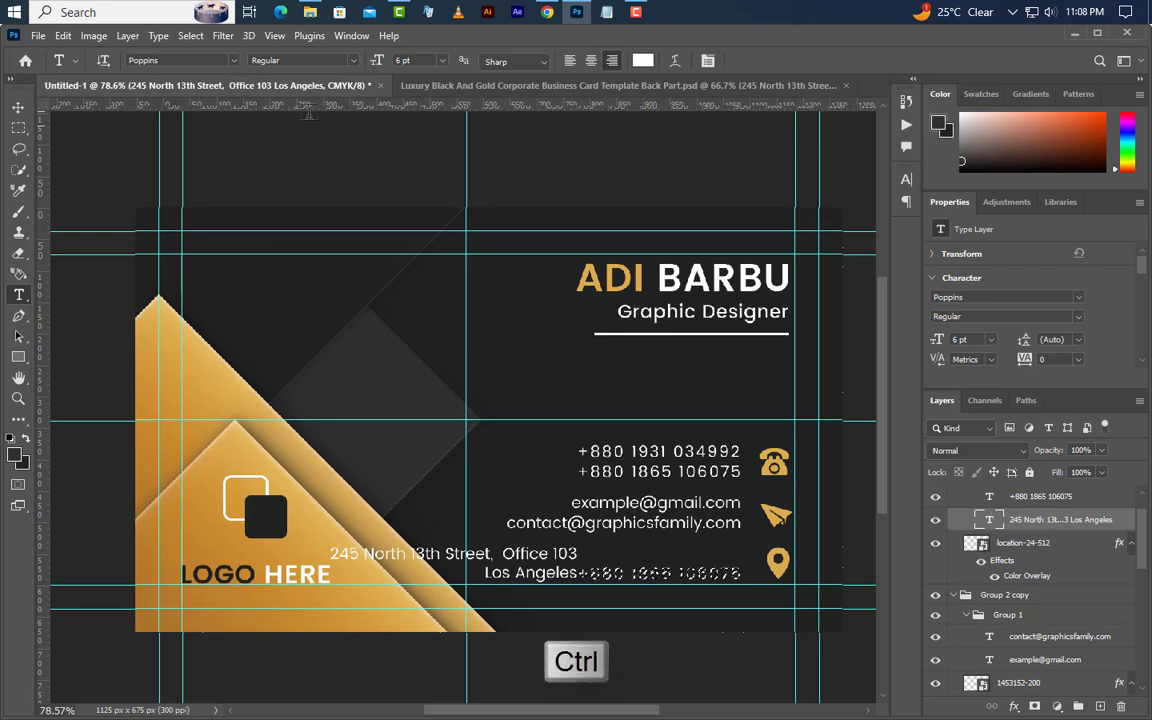
left_click(18, 107)
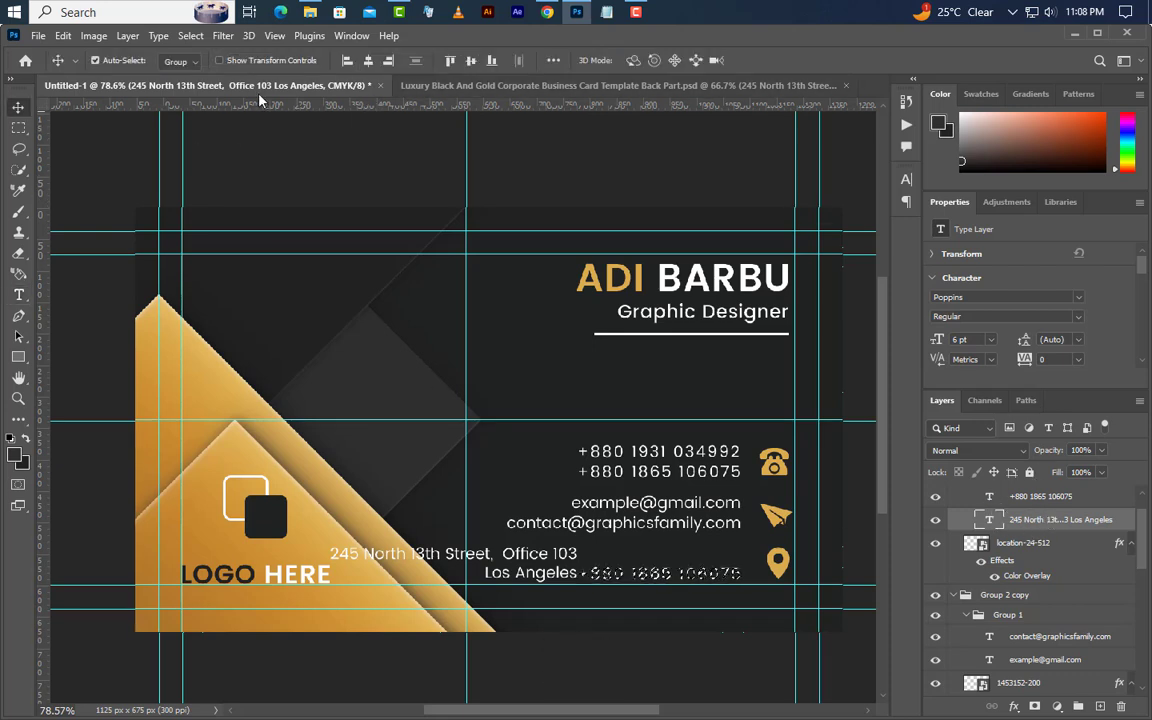
left_click(389, 61)
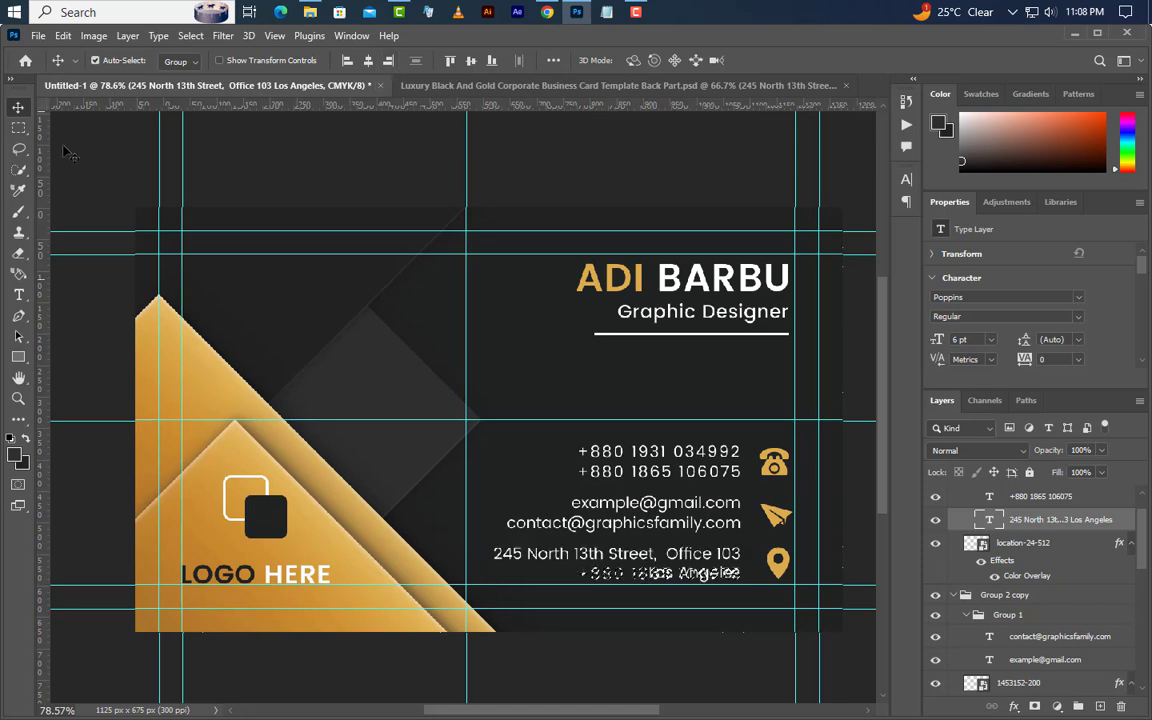
left_click(190, 35)
left_click(205, 68)
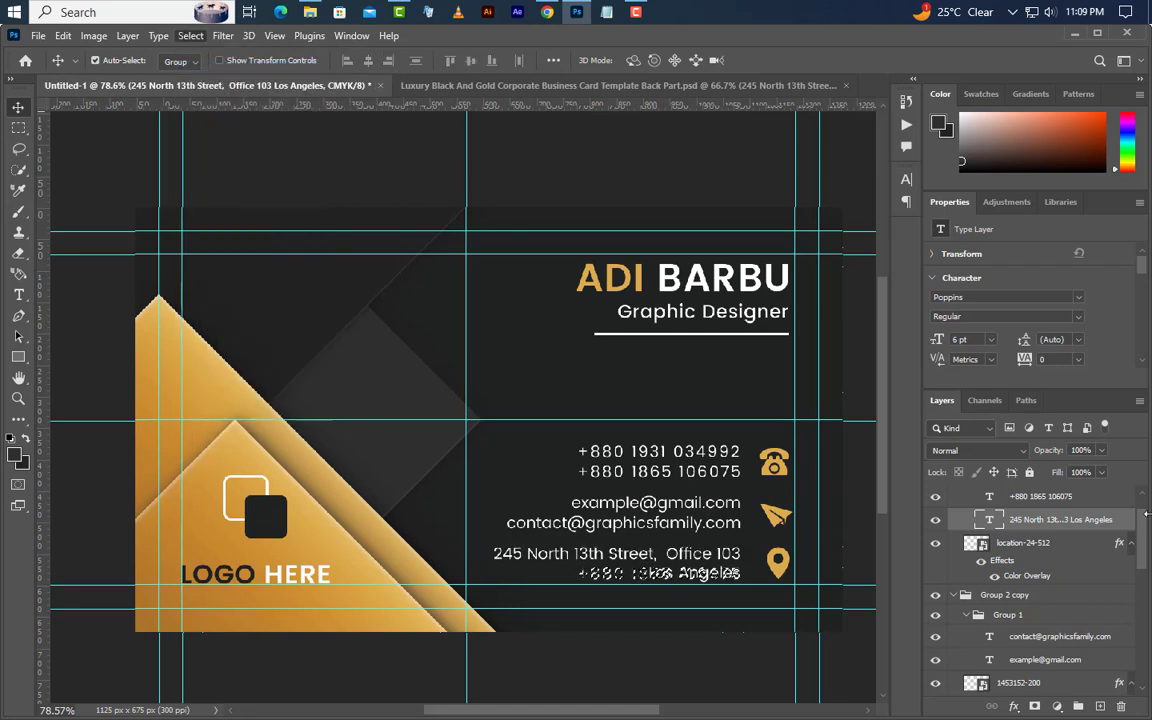
left_click(1030, 496)
left_click(1123, 707)
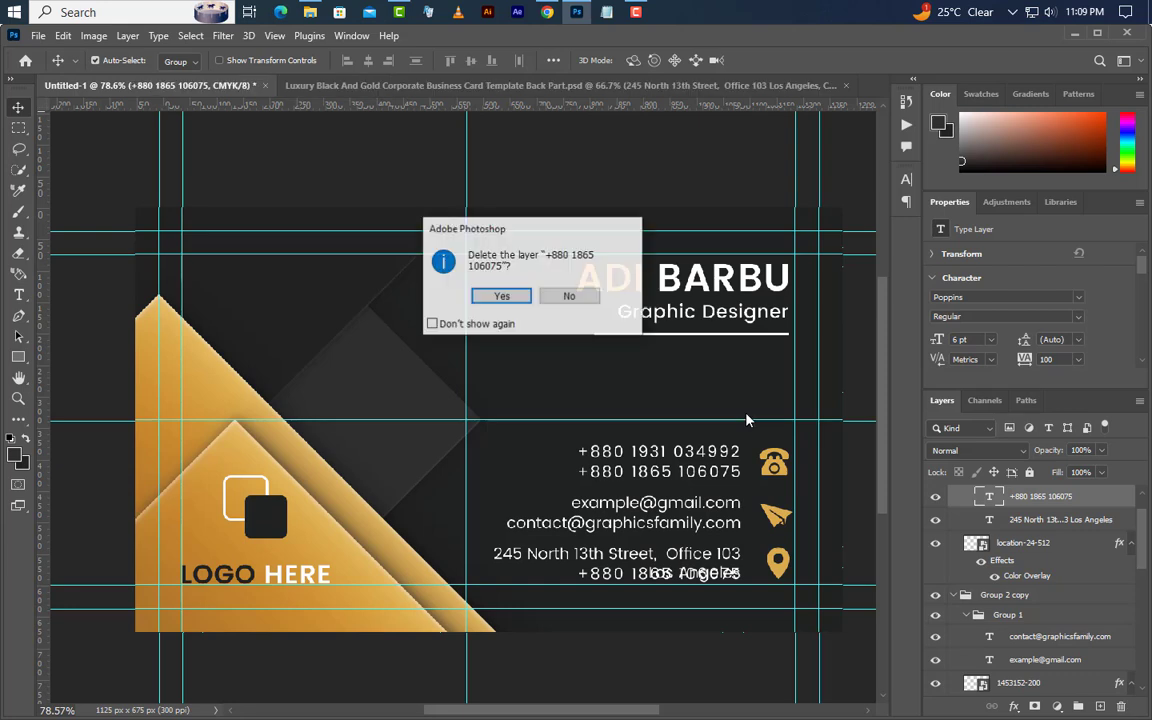
left_click(509, 293)
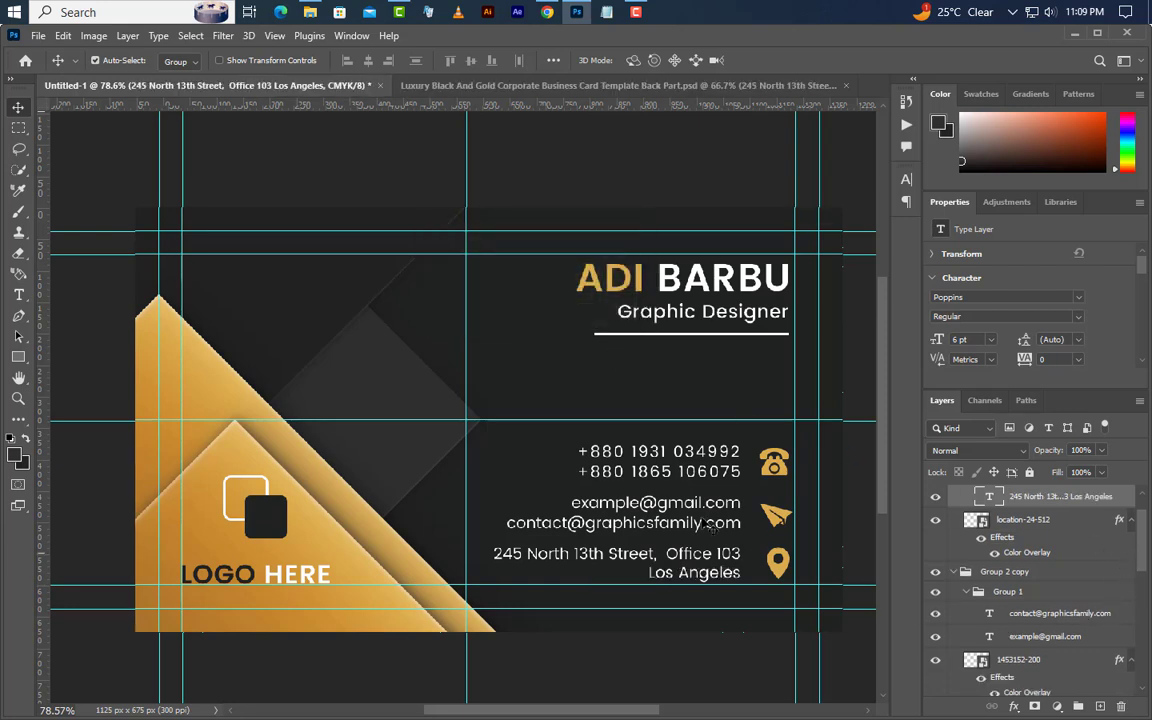
scroll(708, 525, "up", 1)
- Nudge the e-mail and phone number text layers slightly to the right
left_click(1030, 613, "ctrl")
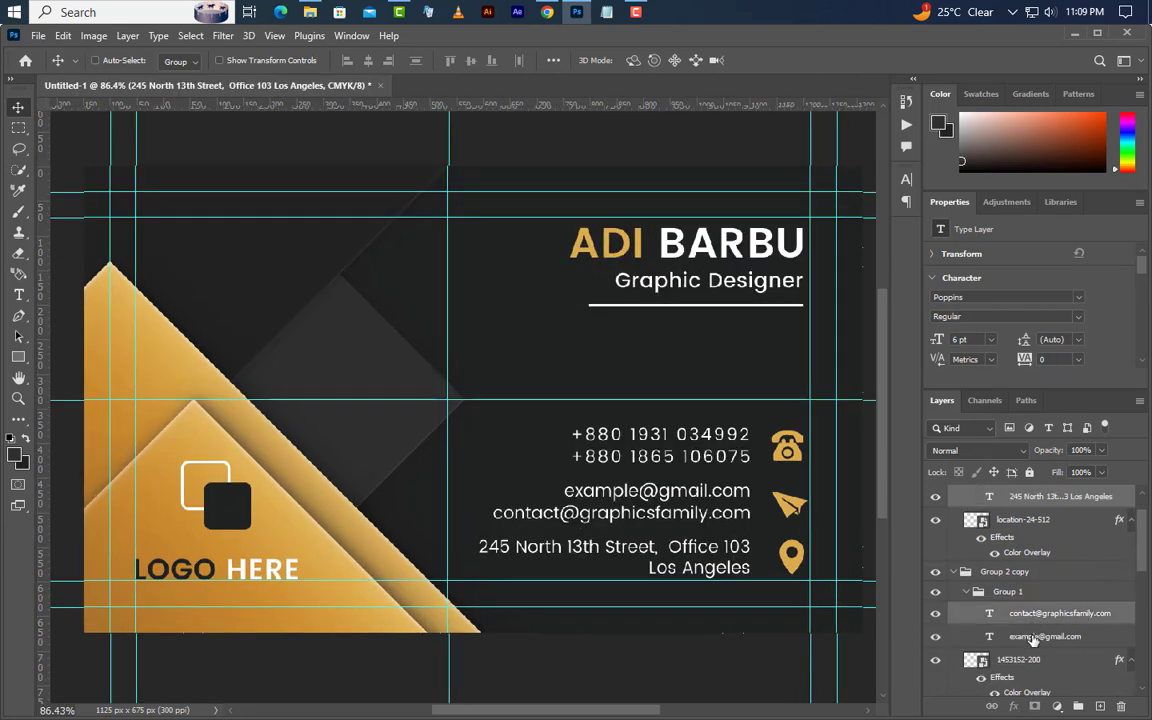
left_click(1036, 640, "ctrl")
scroll(1038, 646, "down", 3)
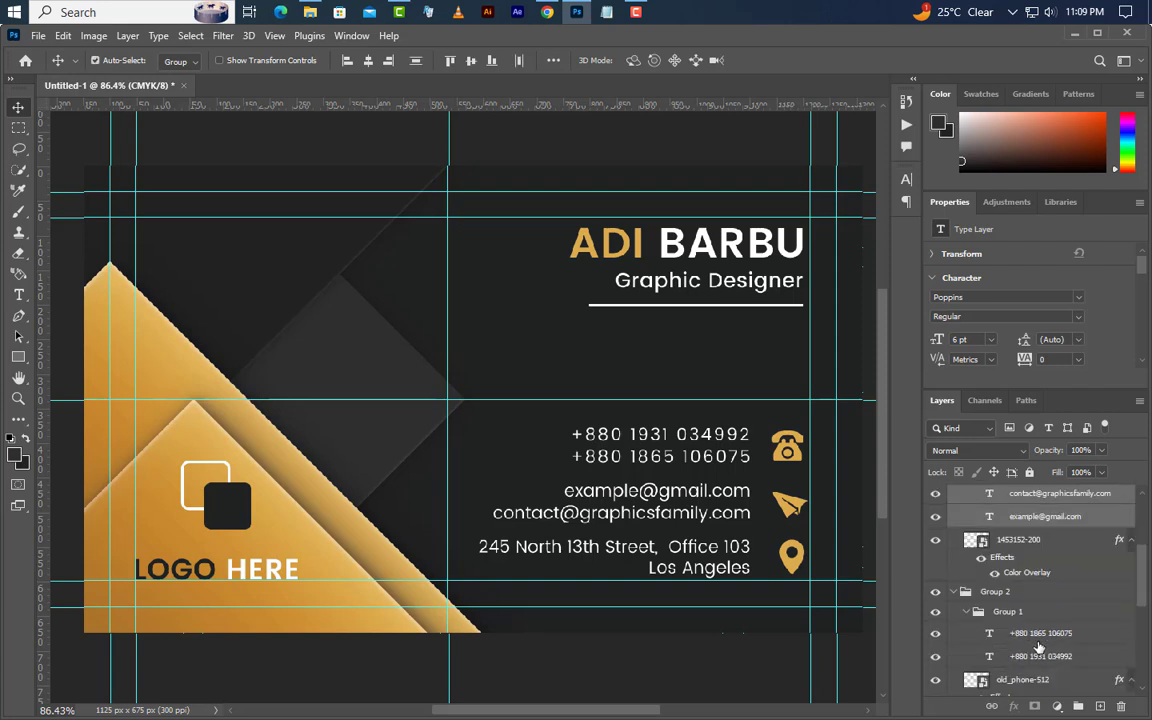
left_click(1040, 633, "ctrl")
left_click(1042, 656, "ctrl")
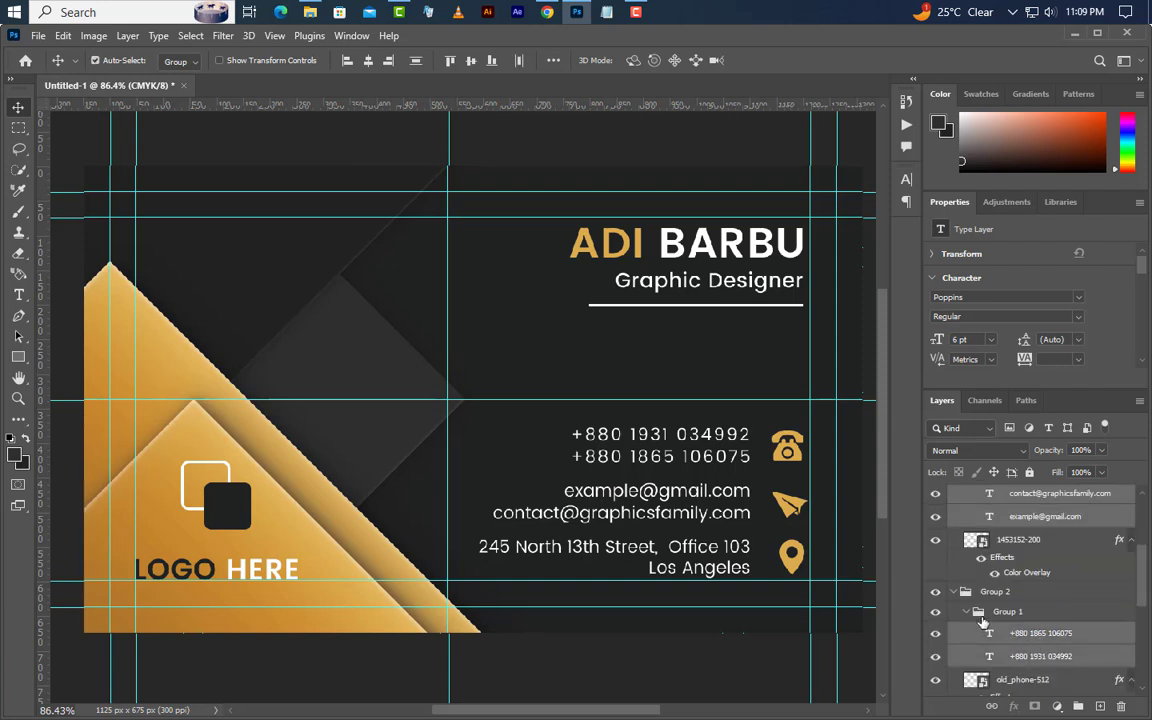
key("Right")
key("Right")
key("Right")
key("Right")
key("Right")
key("Right")
key("Right")
key("Right")
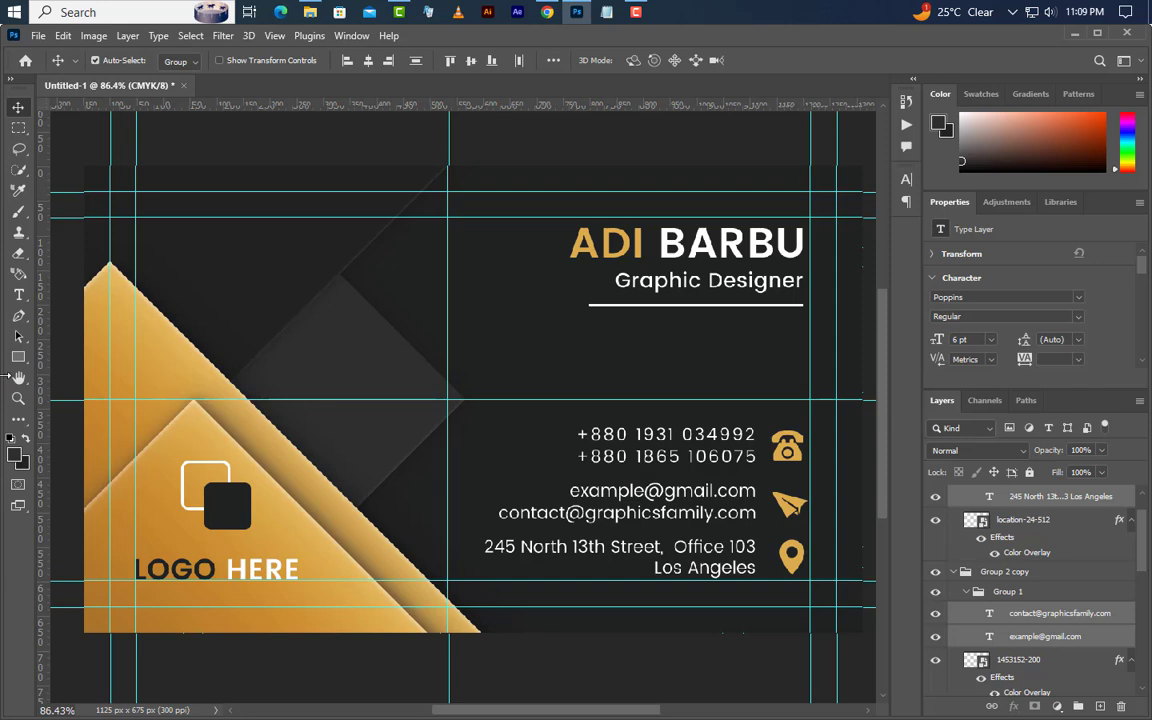
- Draw a thin 219 px tall rectangle divider and fill it with gold sampled from the name
left_click(18, 357)
left_click(65, 359)
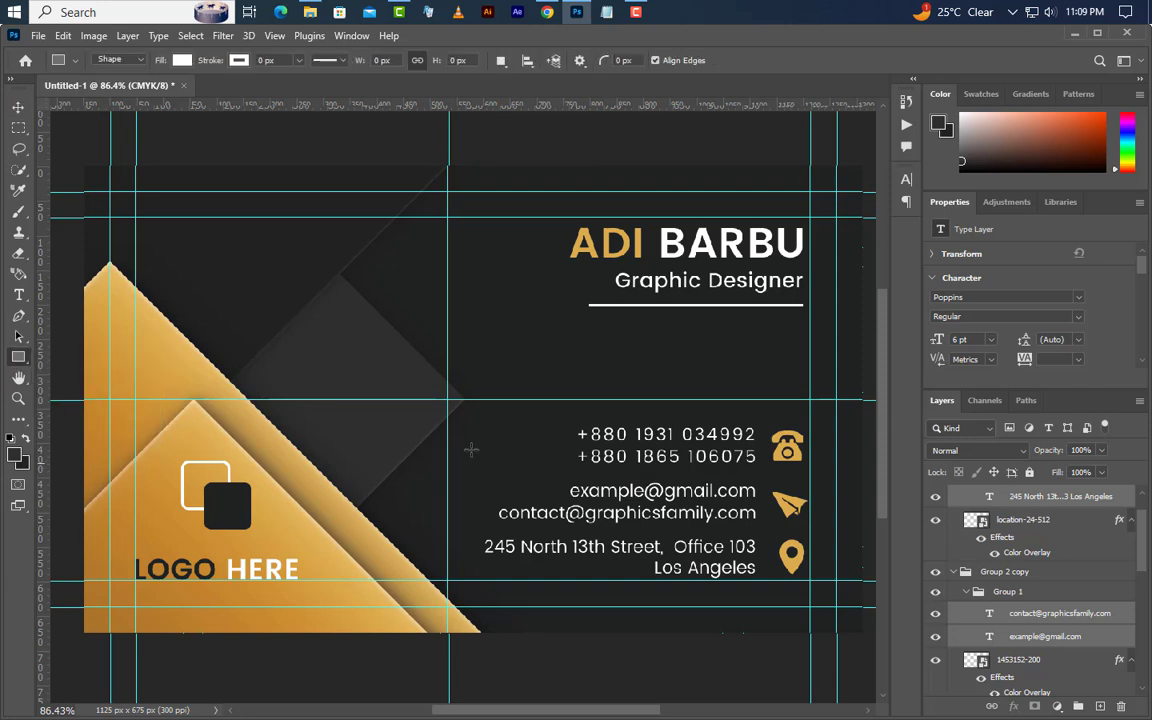
mouse_move(448, 433)
left_mouse_down()
mouse_move(465, 440)
mouse_move(478, 628)
mouse_move(472, 565)
left_mouse_up()
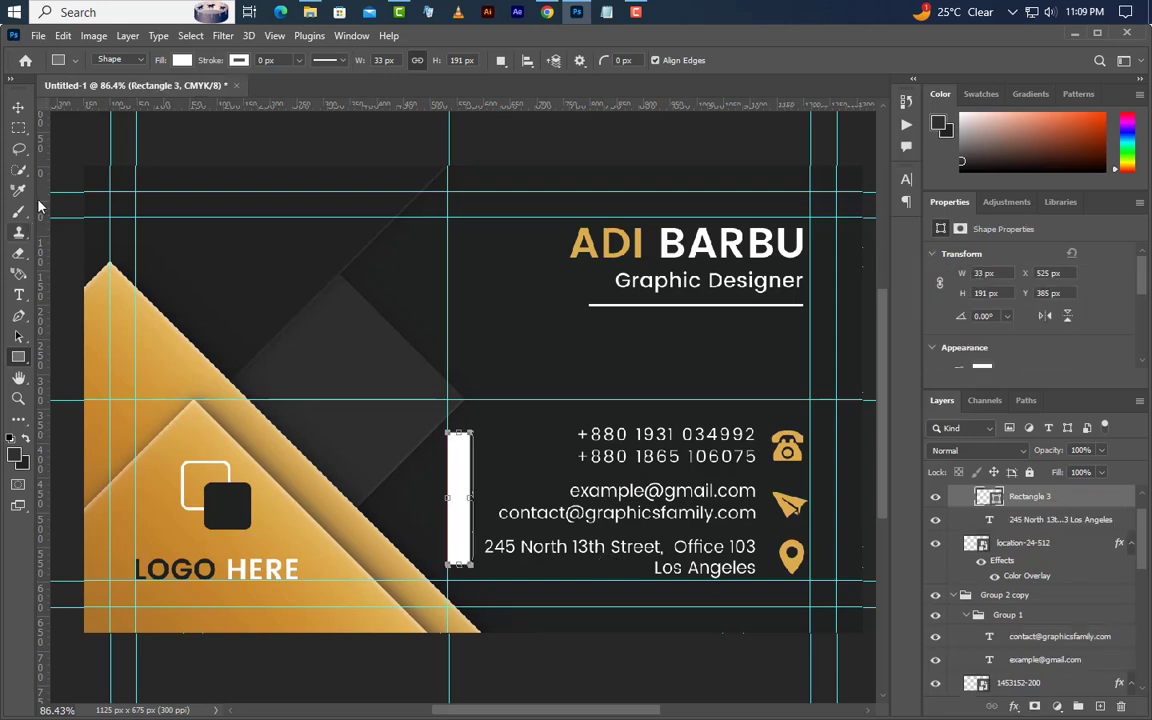
left_click_drag(459, 433, 460, 427)
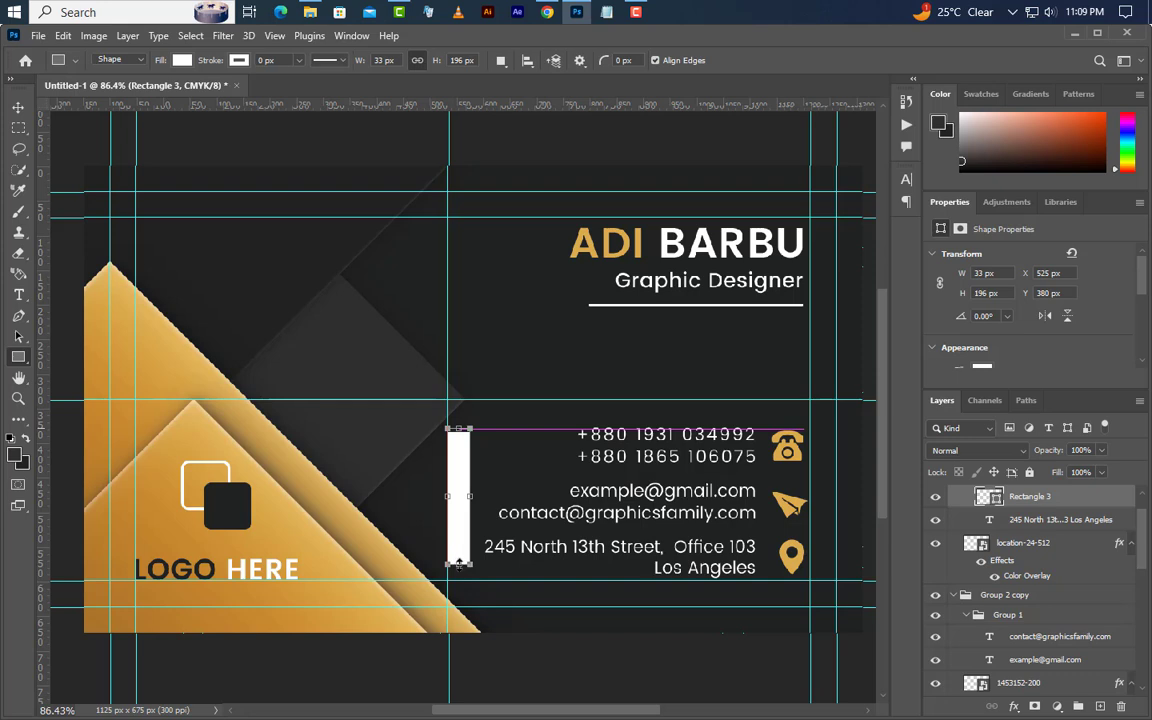
left_click_drag(459, 565, 460, 574)
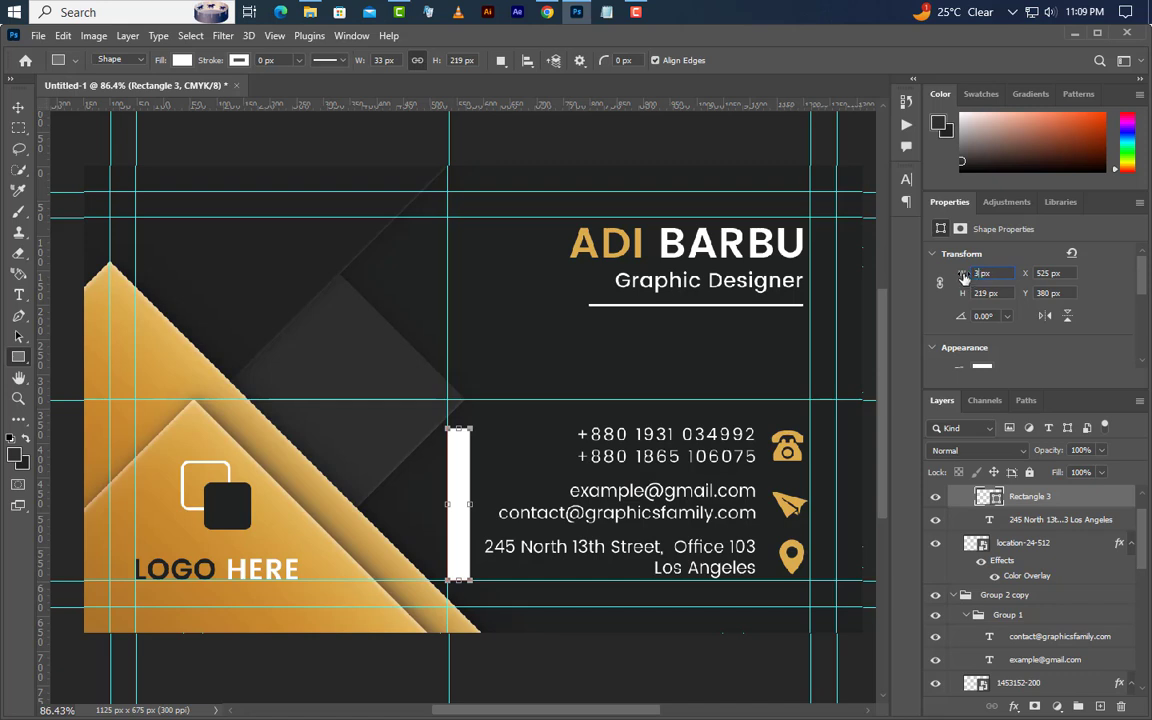
double_click(979, 498)
left_click(637, 243)
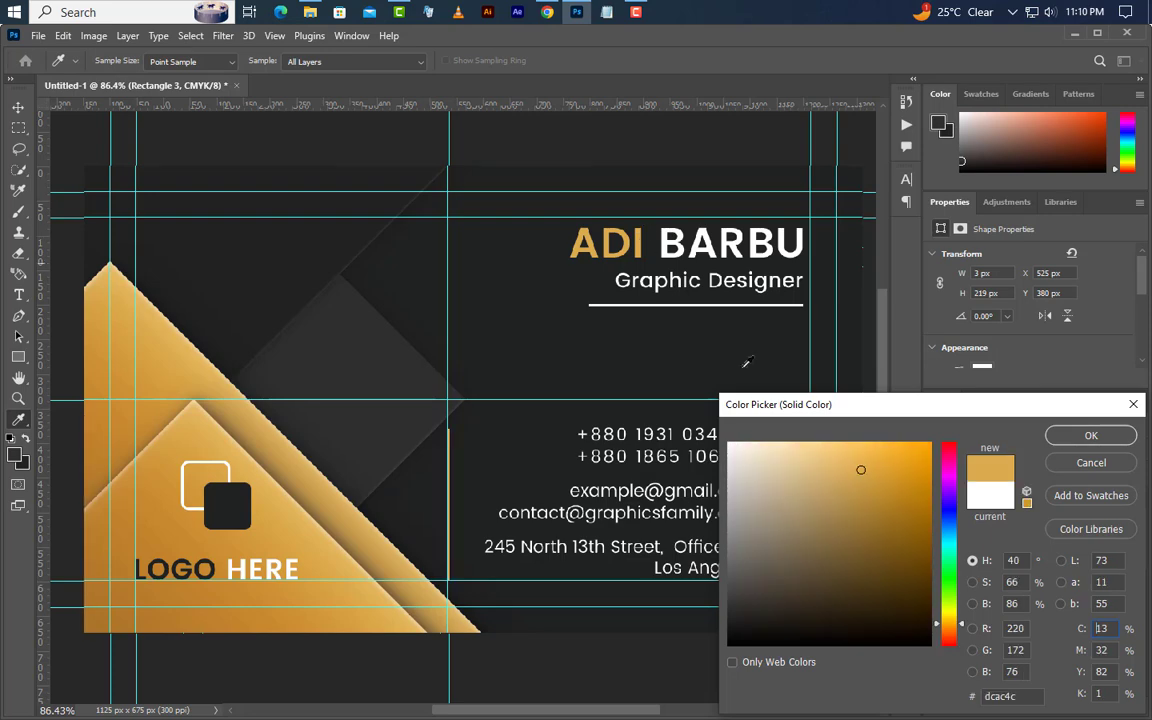
left_click(1091, 436)
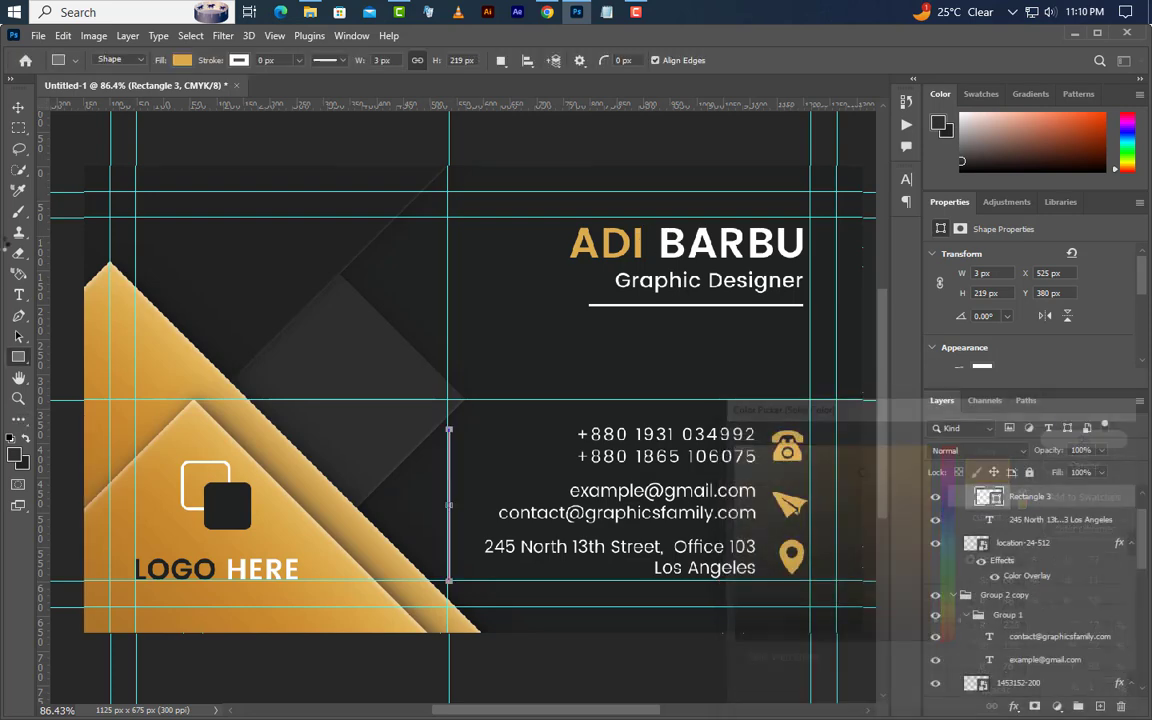
left_click(17, 110)
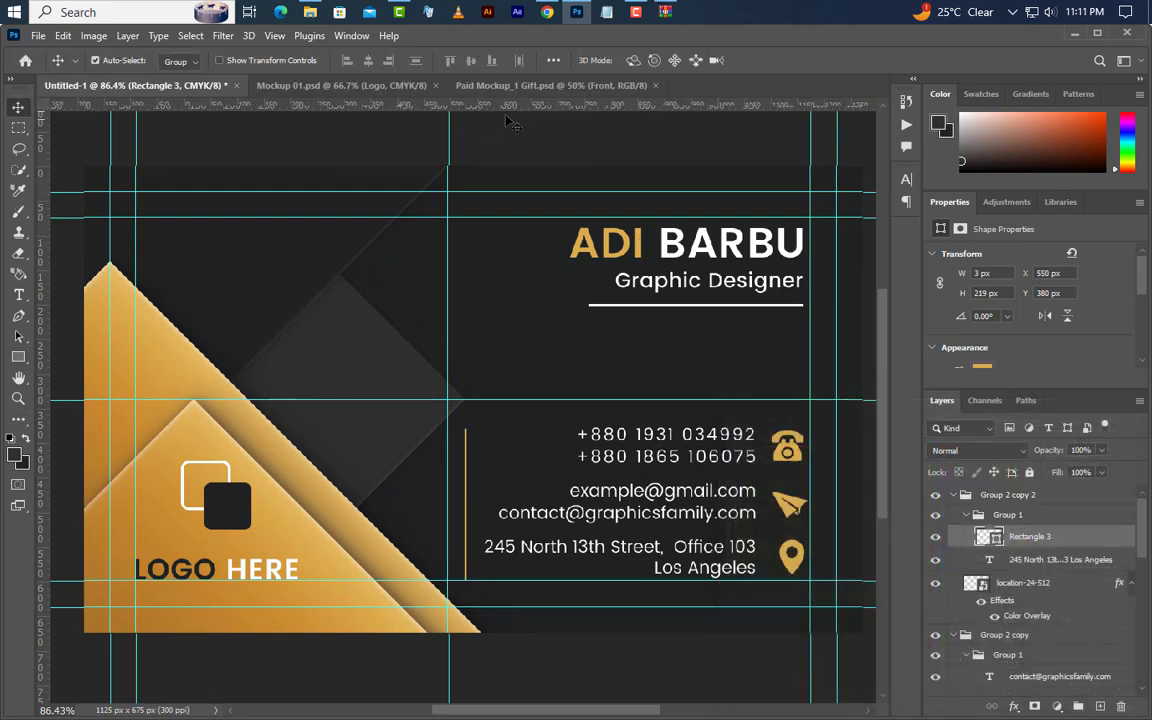
- Open the mockup's Front smart object and drag in a Stamp Visible merge of the design
left_click(464, 84)
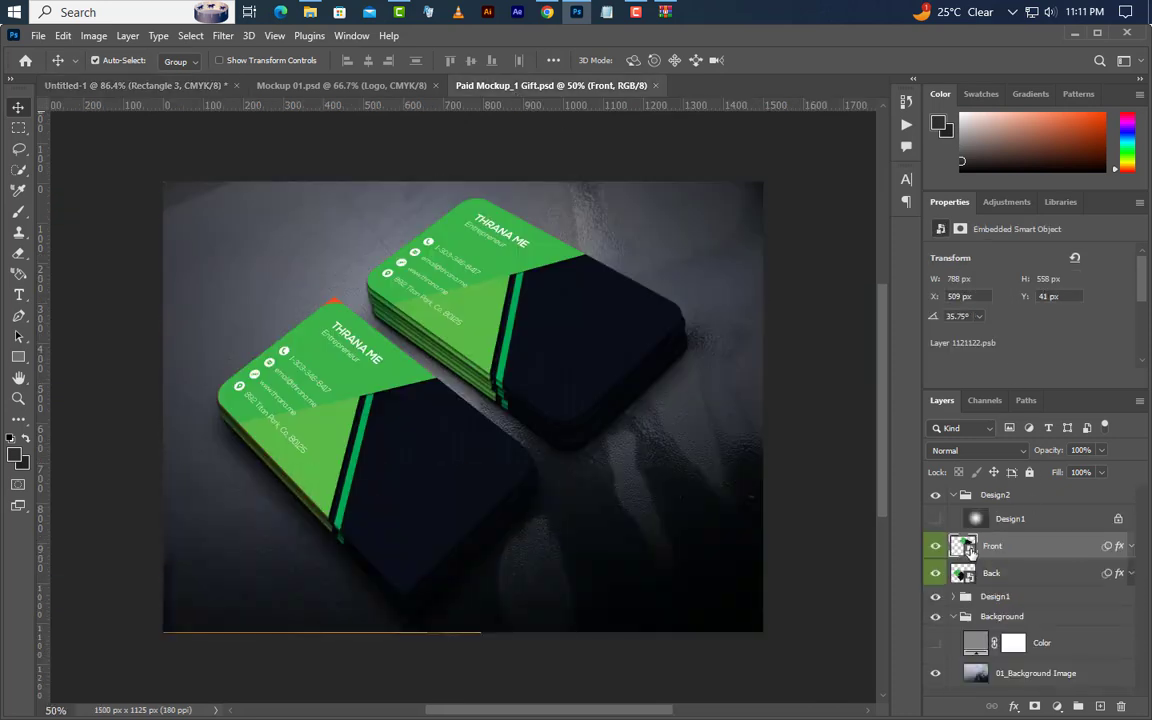
double_click(963, 546)
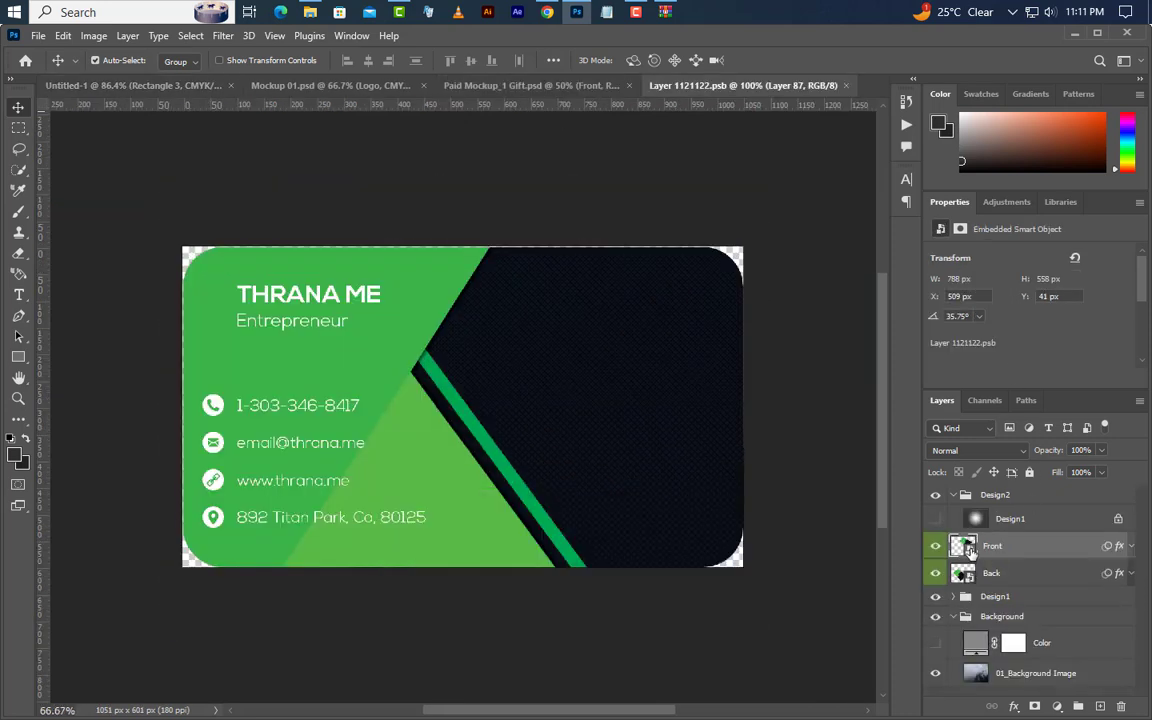
left_click(366, 86)
key("ctrl+alt+shift+e")
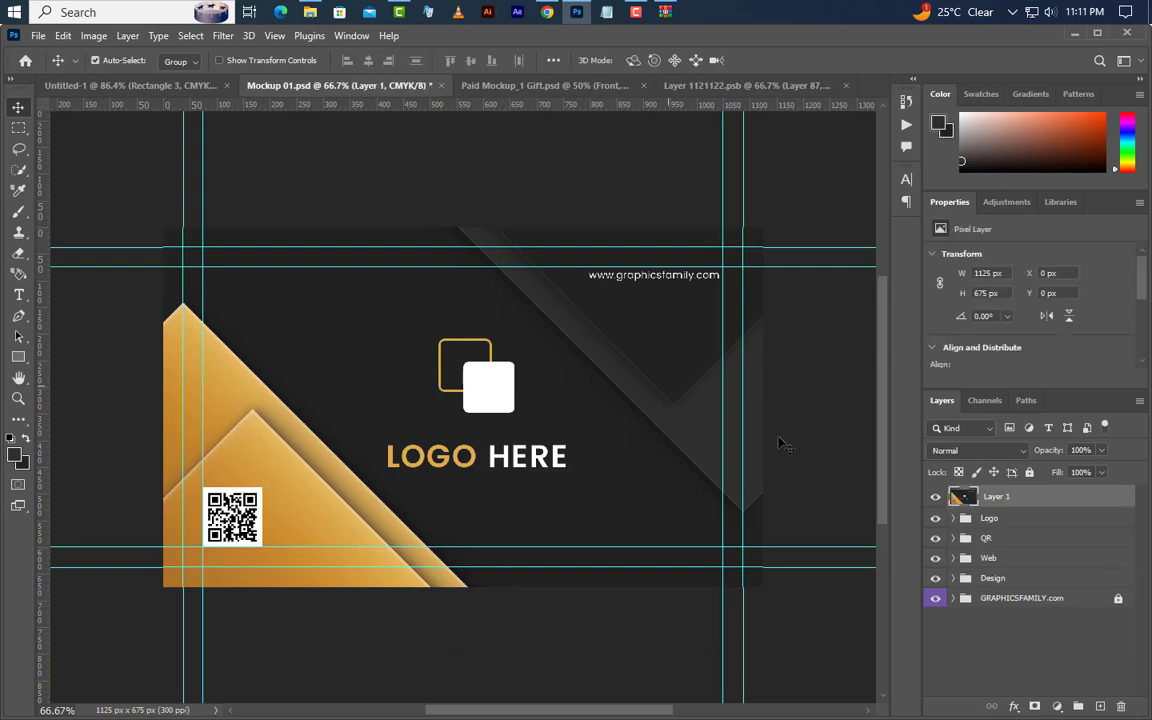
left_click_drag(1074, 497, 476, 433)
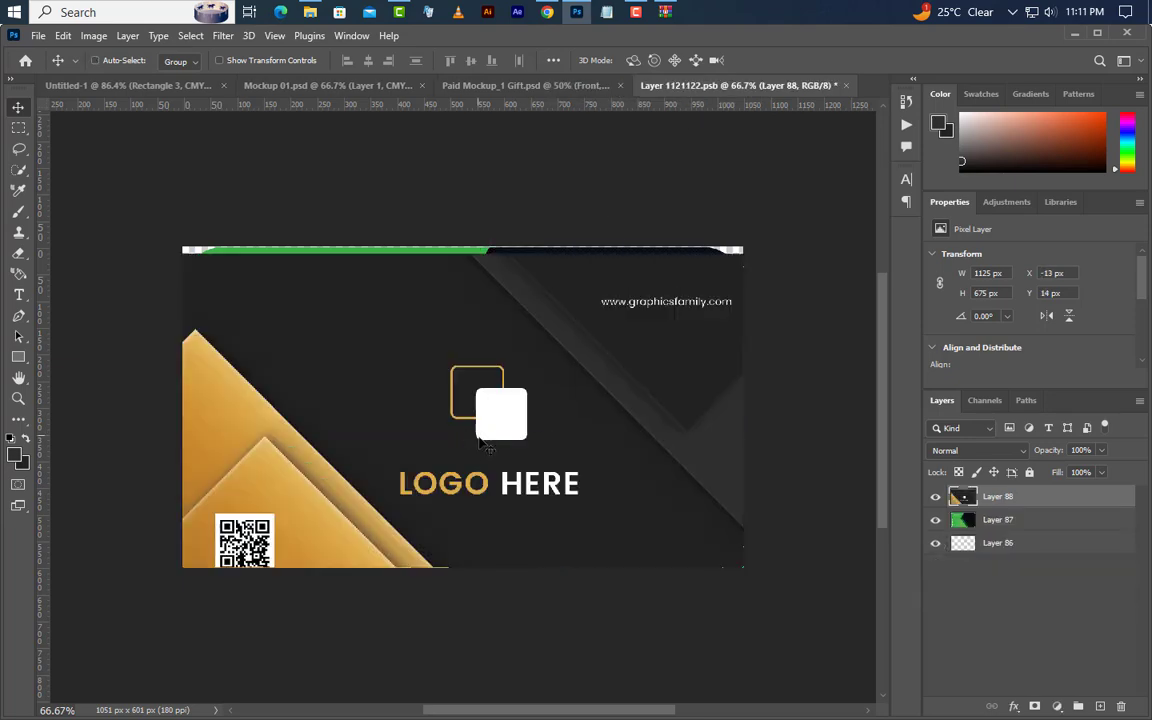
- Center the design horizontally and vertically on the canvas, then close and save the smart object
key("ctrl+a")
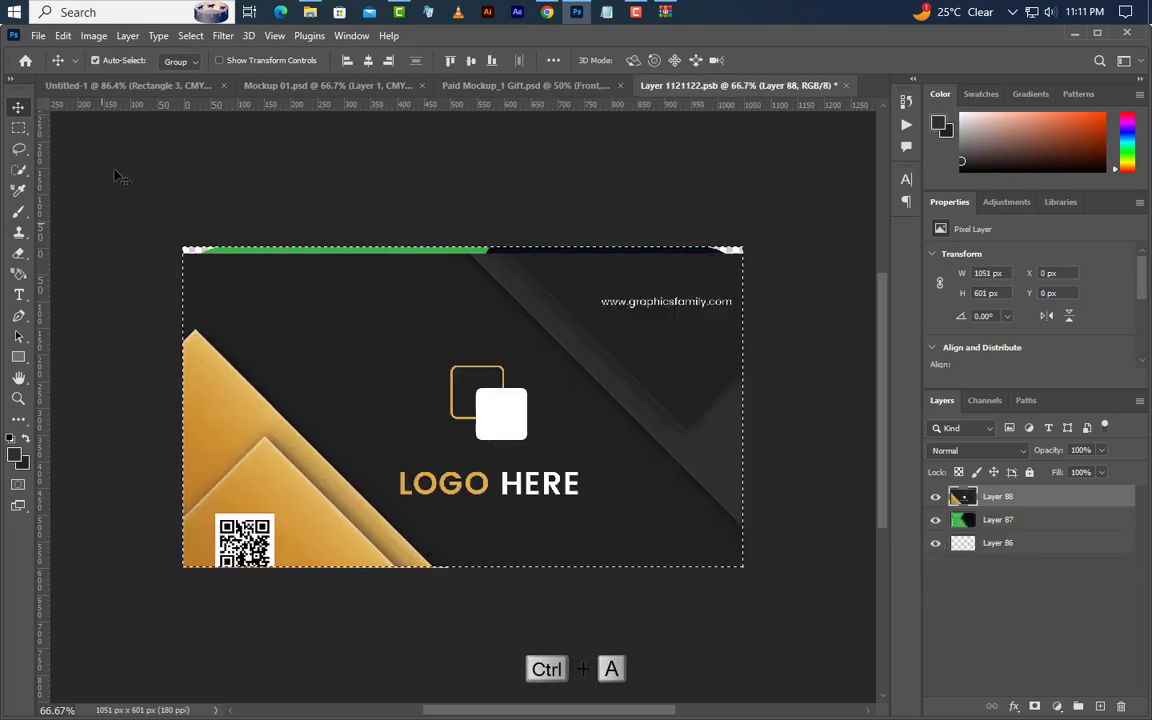
left_click(369, 62)
left_click(471, 62)
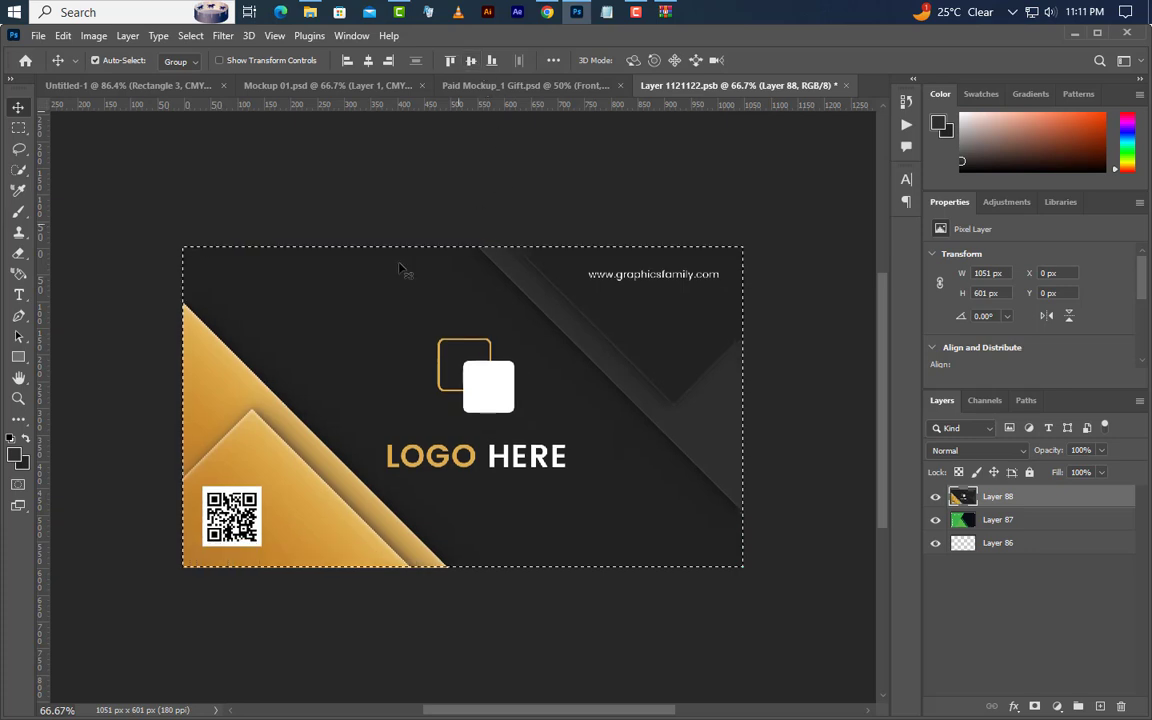
left_click(190, 36)
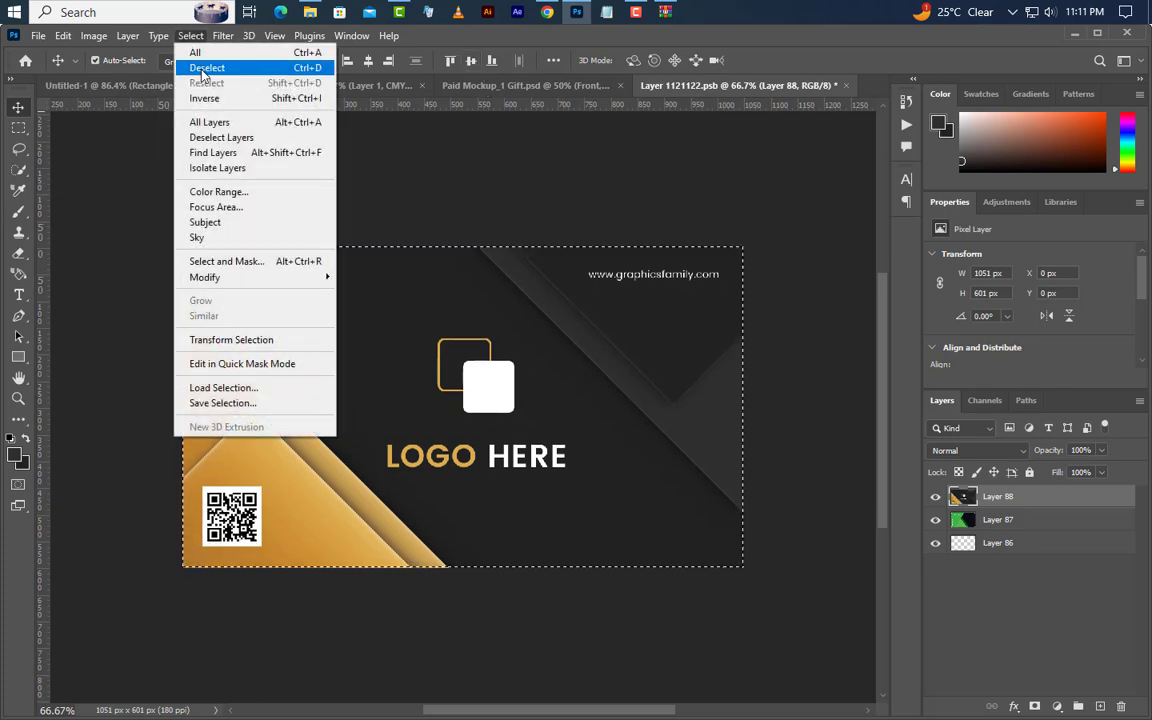
left_click(195, 64)
left_click(847, 86)
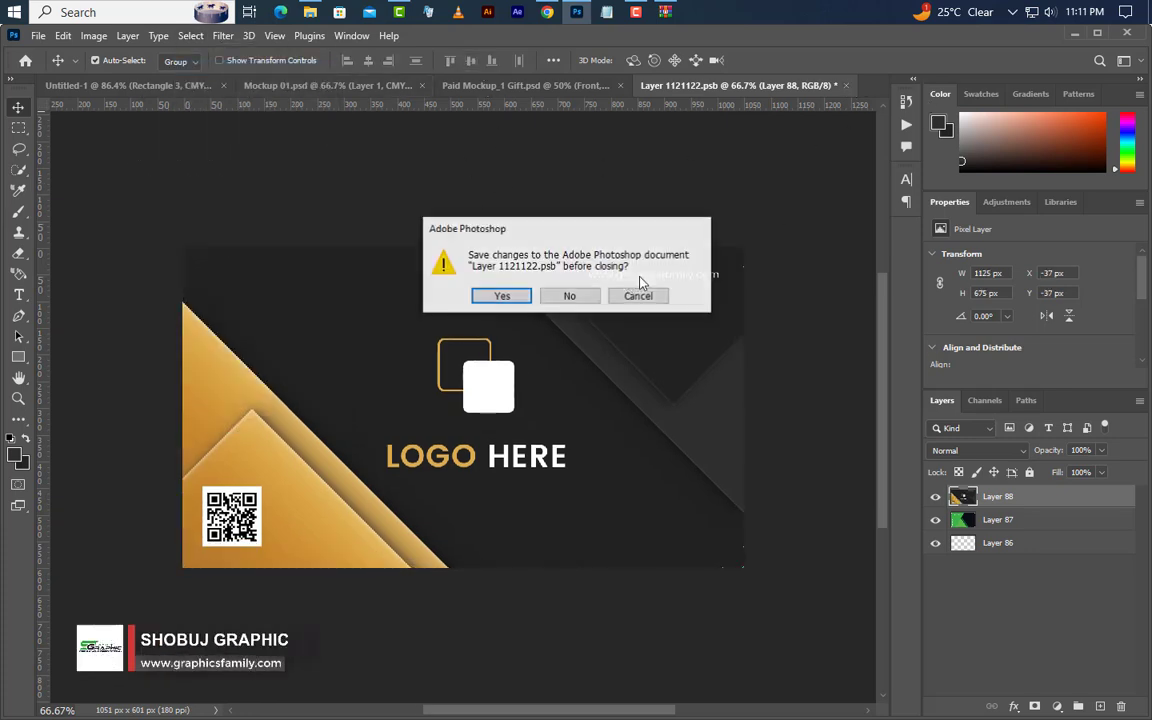
left_click(512, 297)
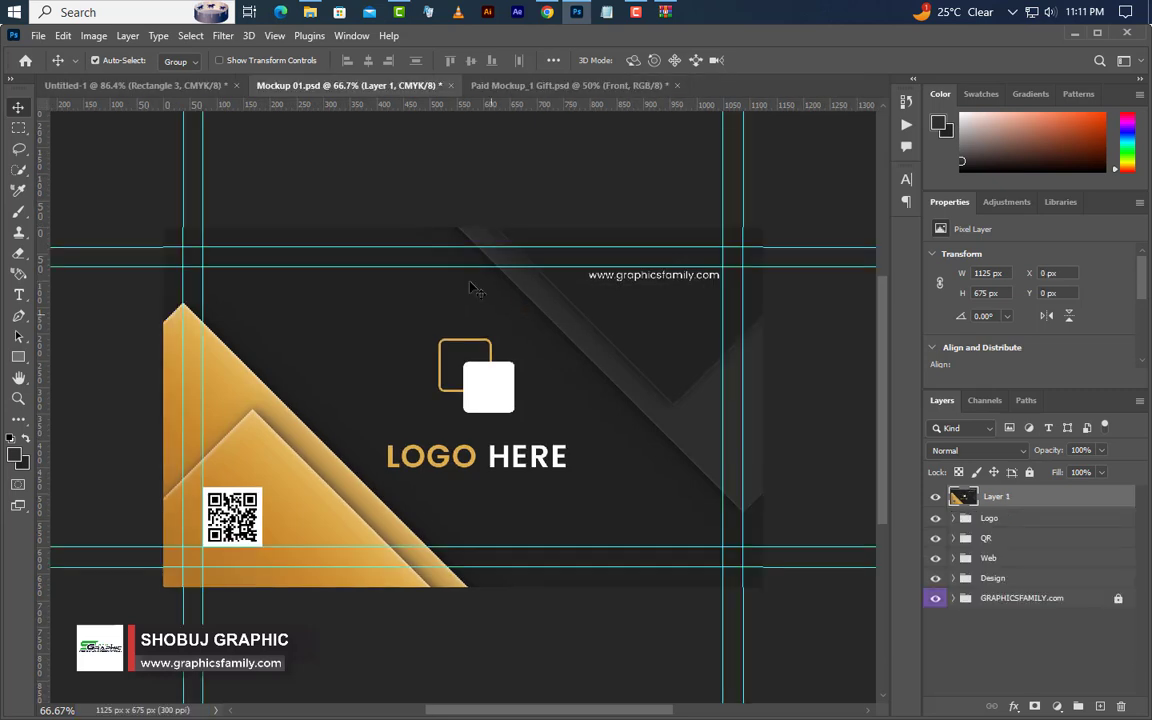
- Open the mockup's Back smart object and drag in a stamped merged copy of the card-back design
left_click(577, 94)
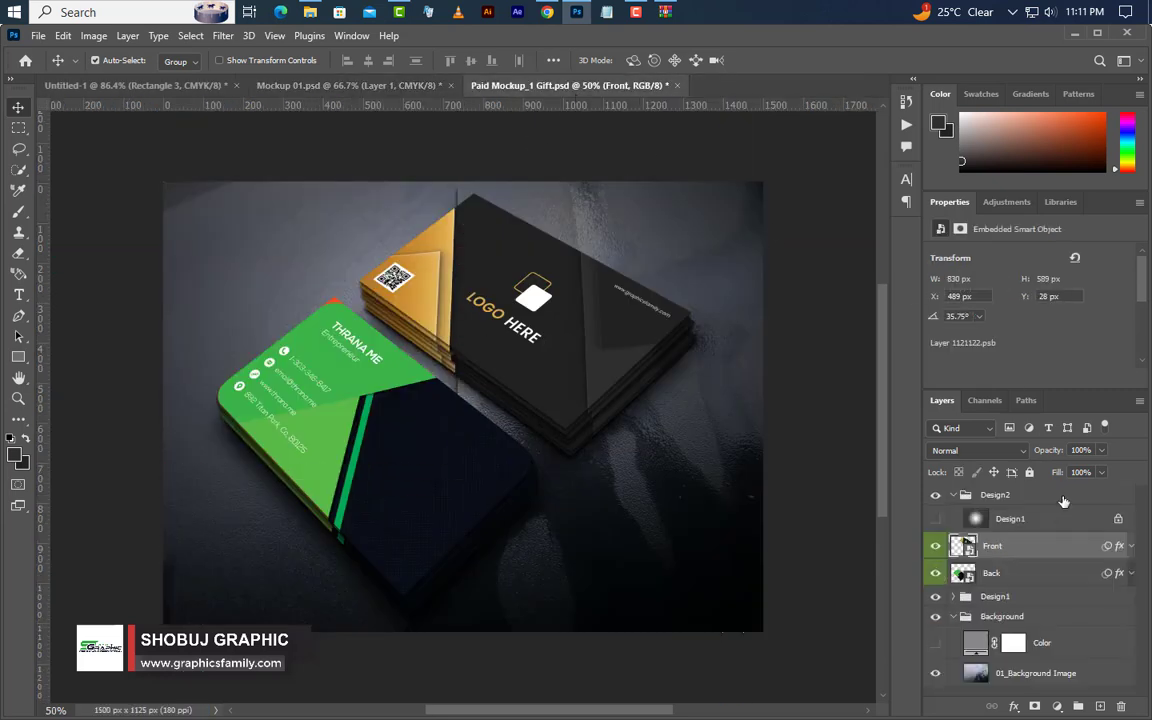
double_click(966, 574)
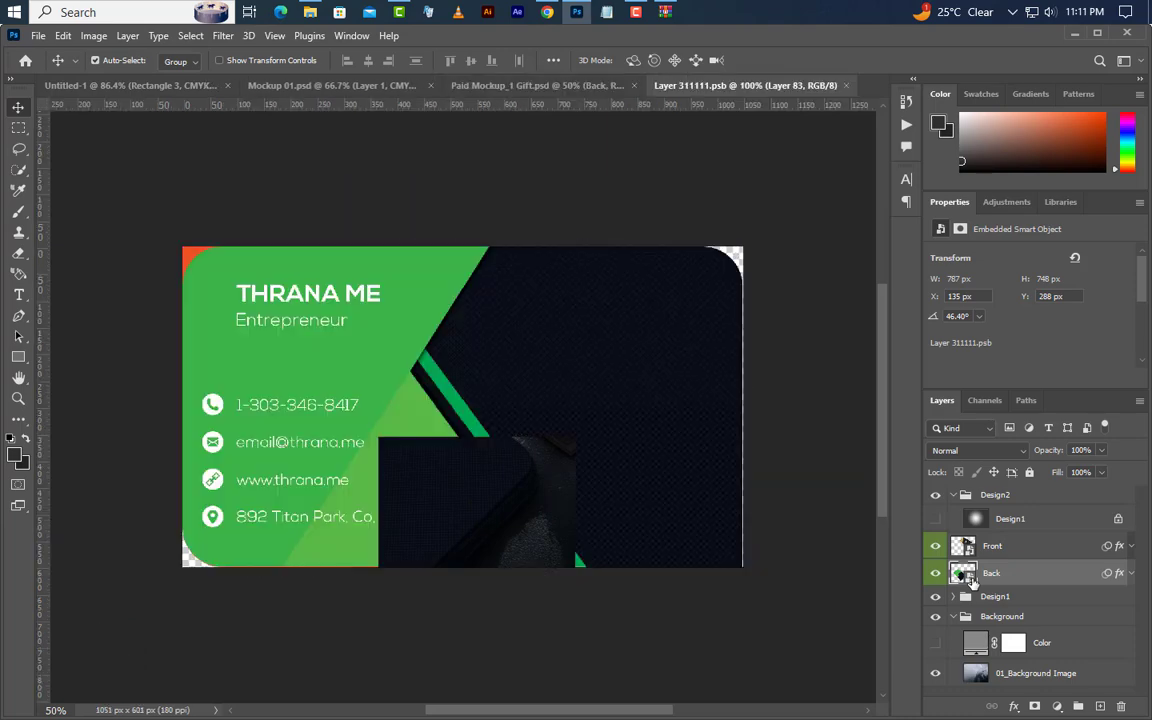
left_click(90, 86)
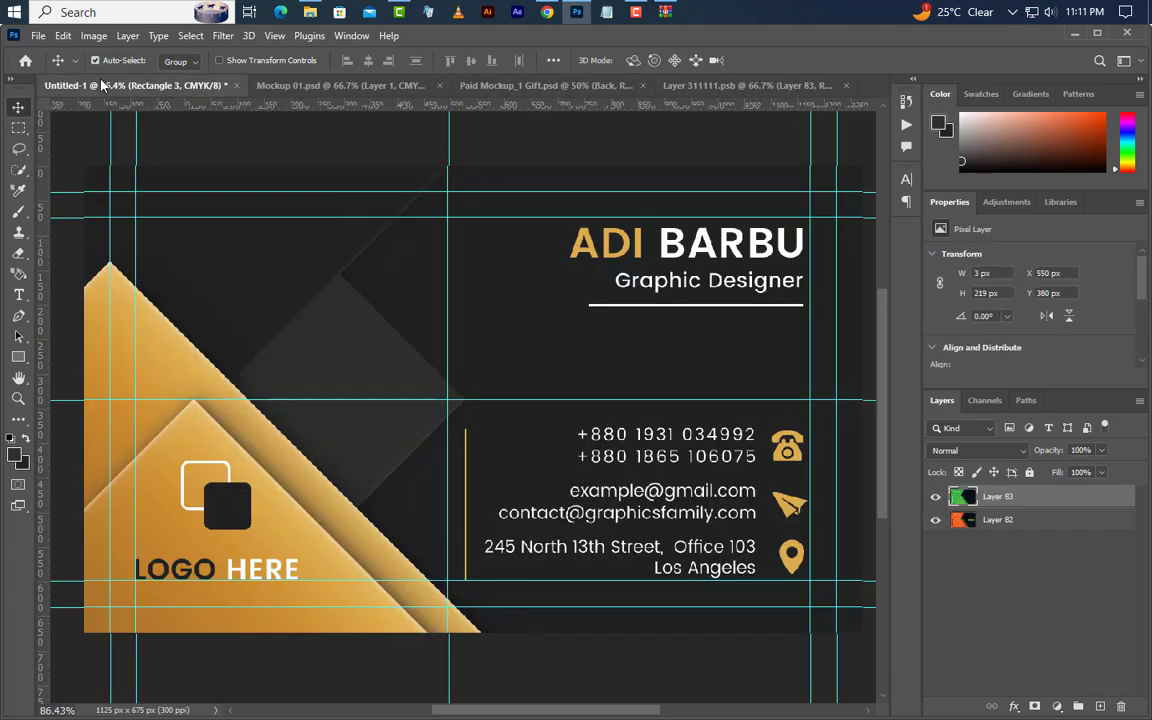
left_click(1010, 494)
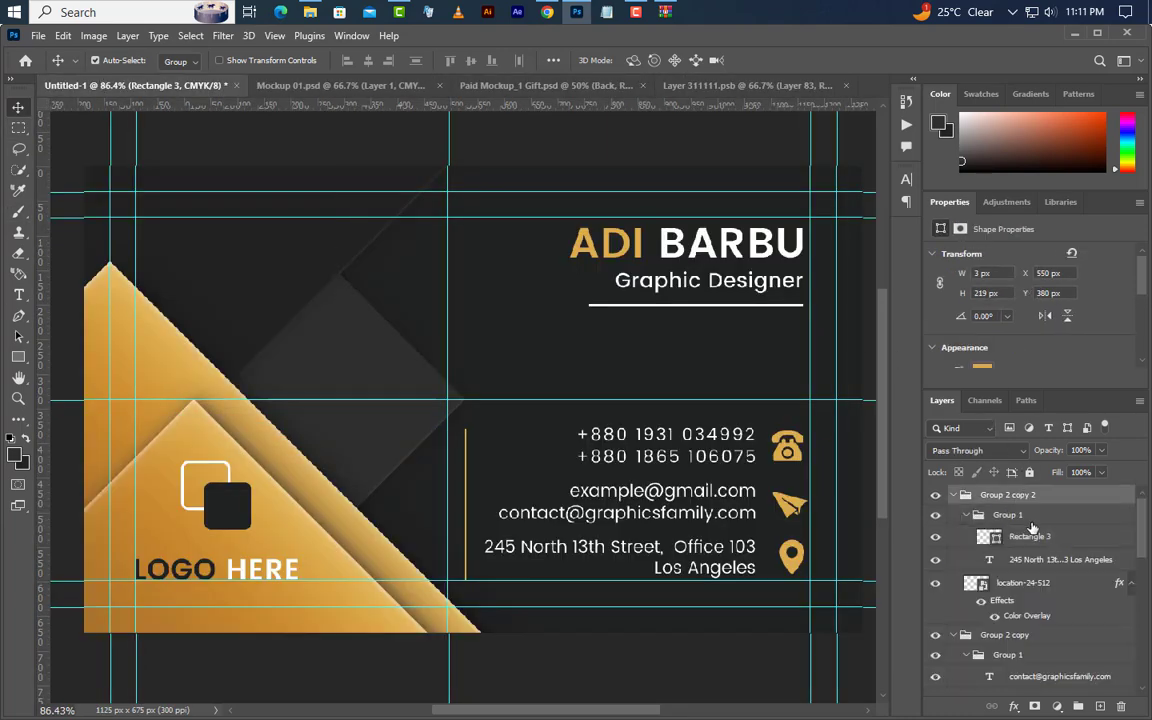
key("ctrl+alt+shift+e")
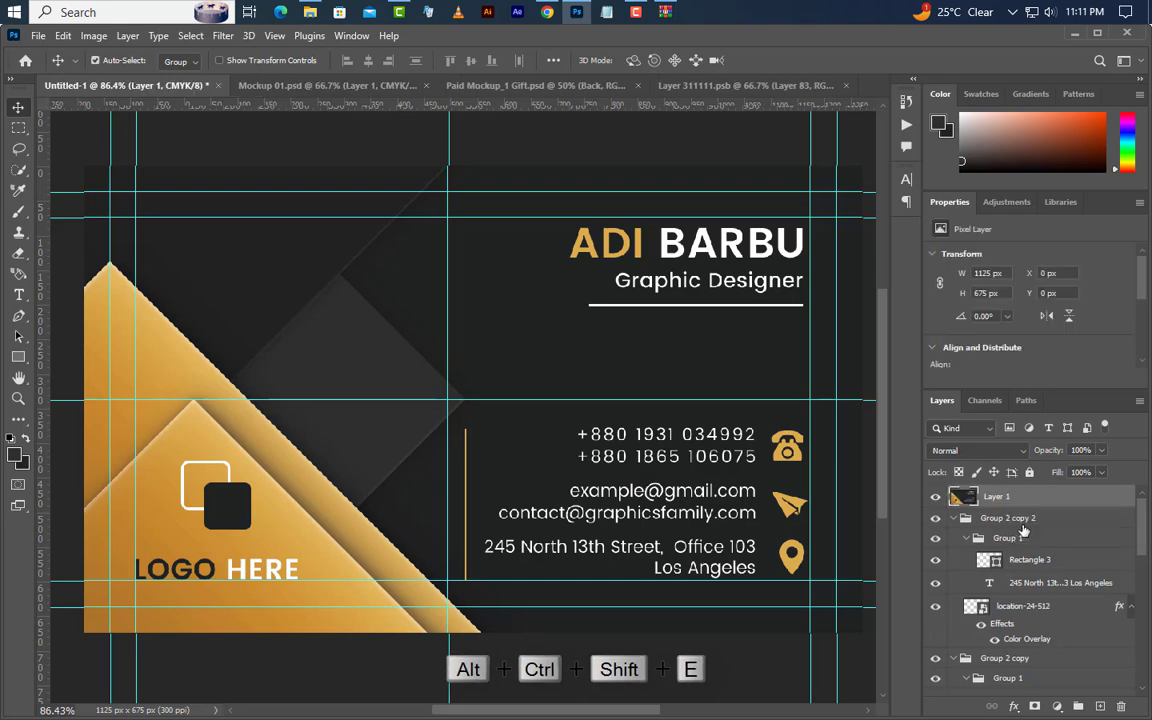
left_click_drag(1005, 497, 533, 411)
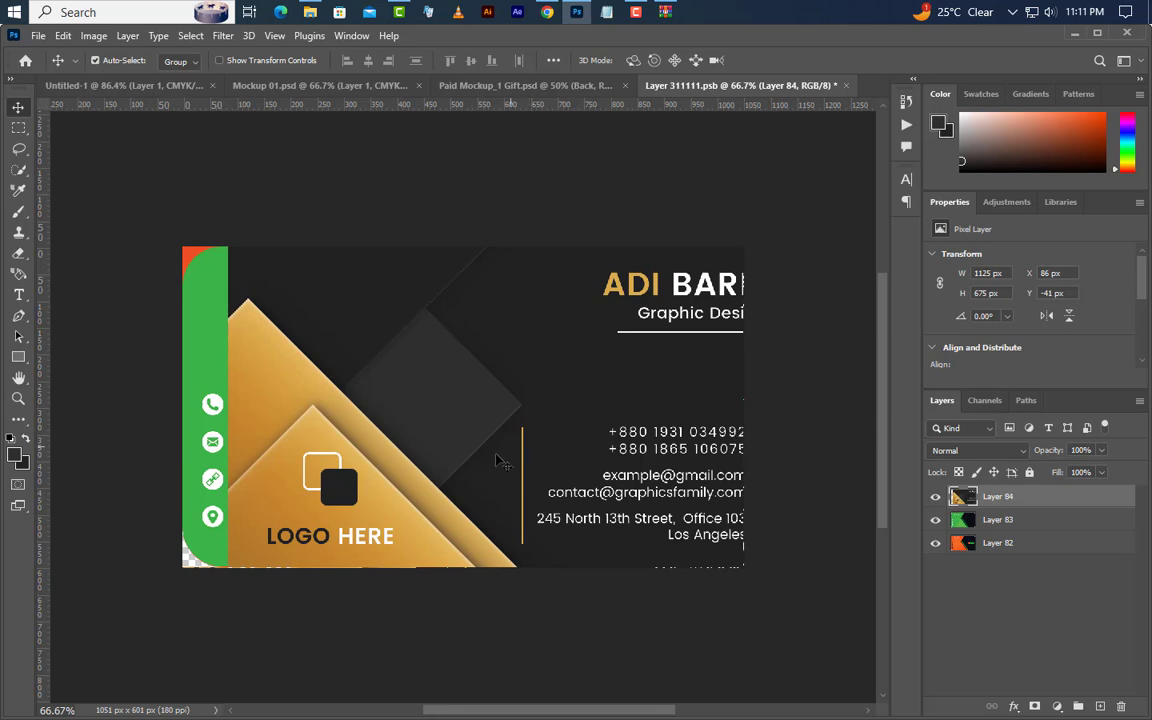
- Center the merged card back horizontally and vertically on the Back artwork canvas, then deselect
key("ctrl+a")
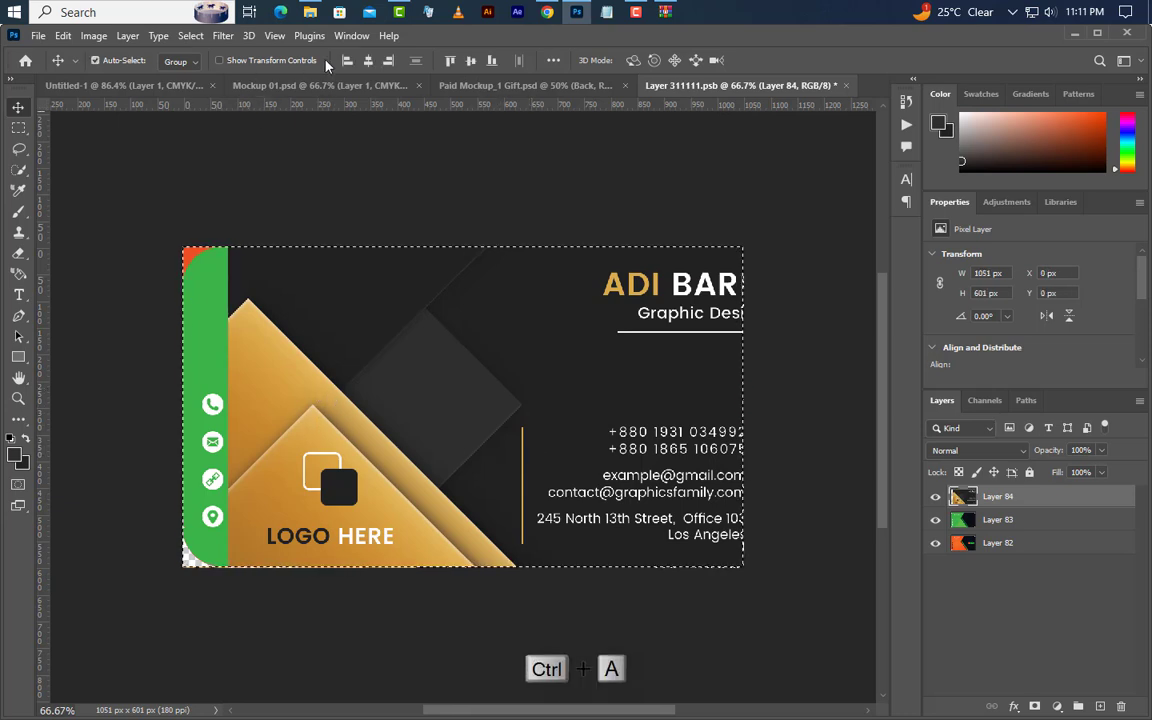
left_click(370, 61)
left_click(471, 61)
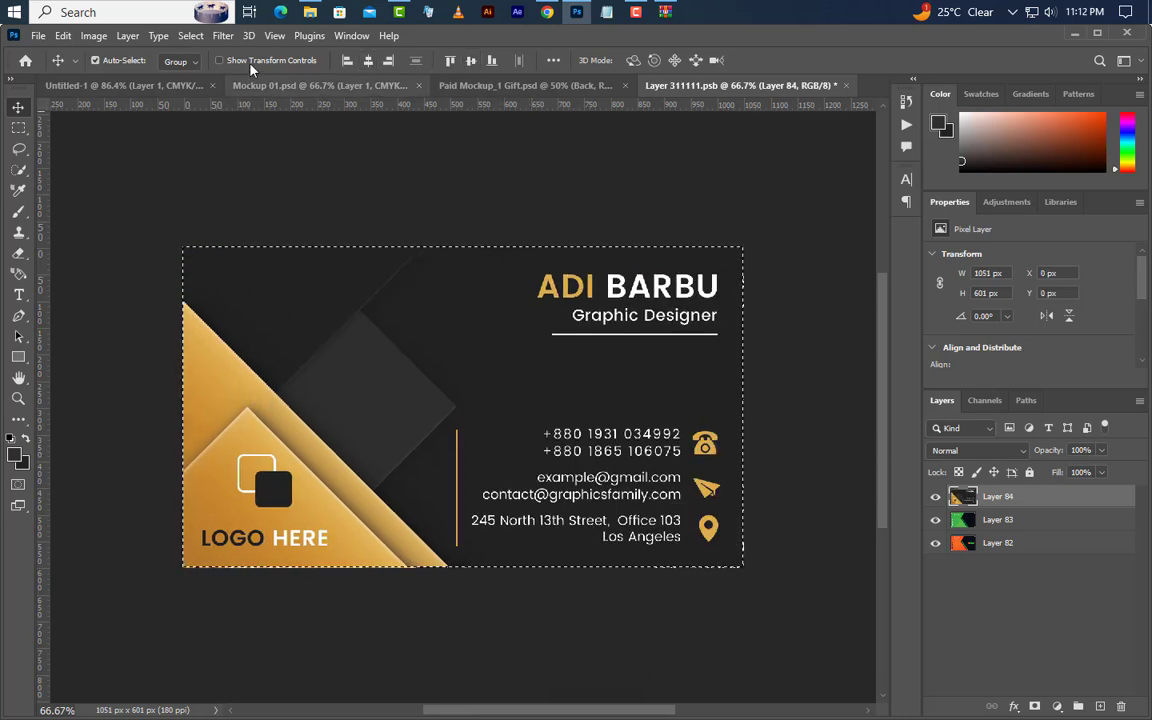
left_click(190, 36)
left_click(207, 68)
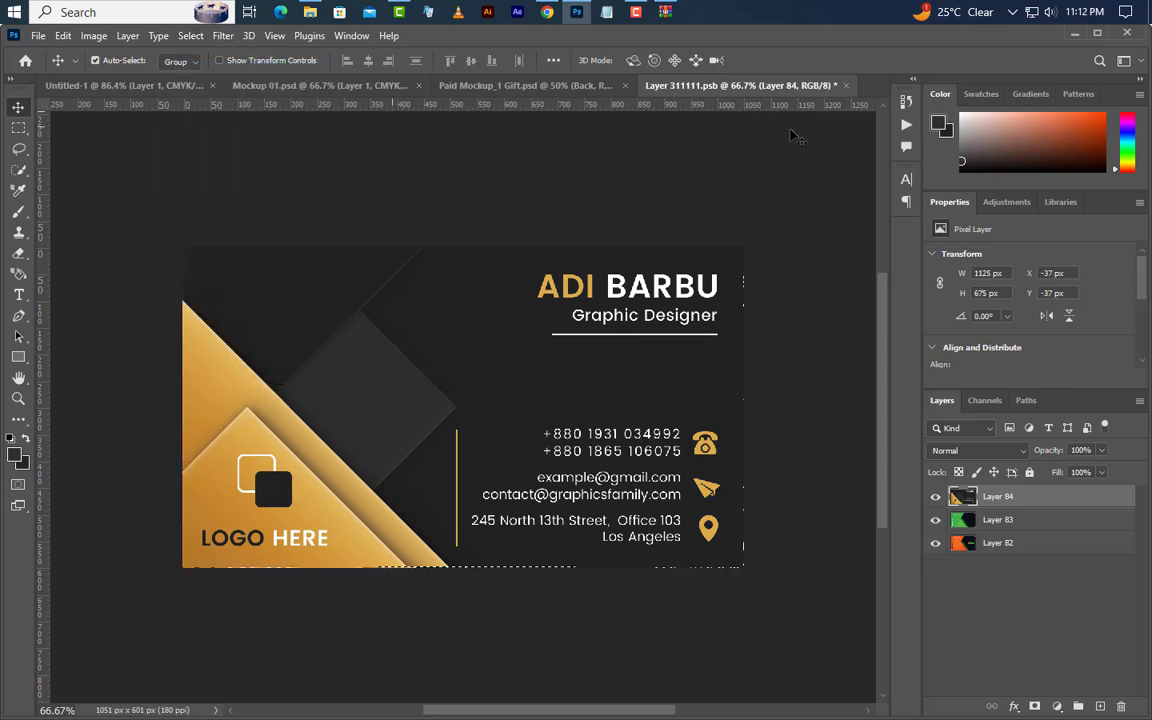
- Save and close Layer 311111.psb, then view the mockup showing both redesigned cards
left_click(845, 86)
left_click(500, 297)
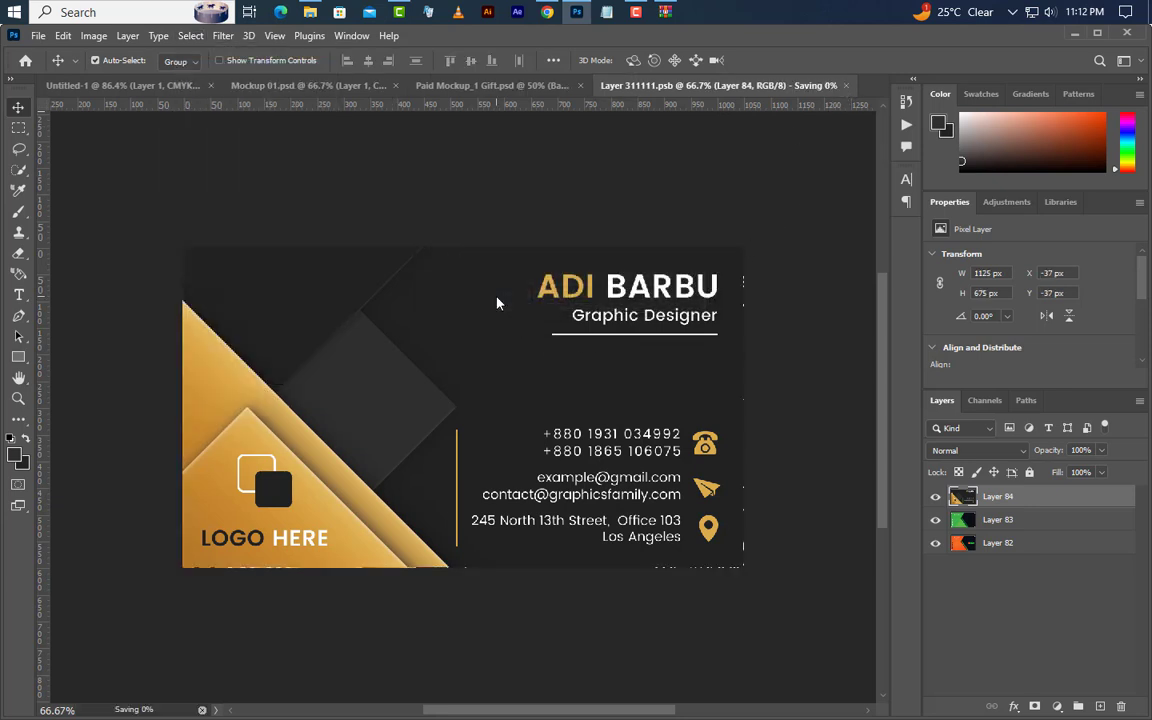
left_click(610, 88)
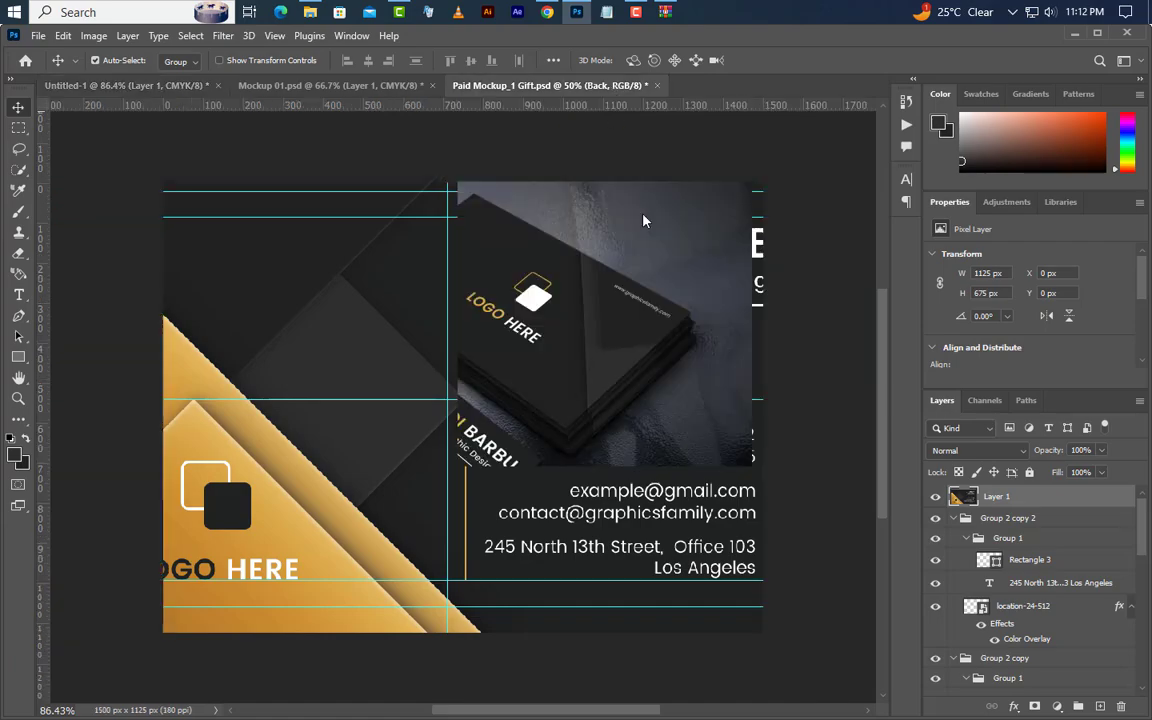
scroll(585, 397, "up", 3)
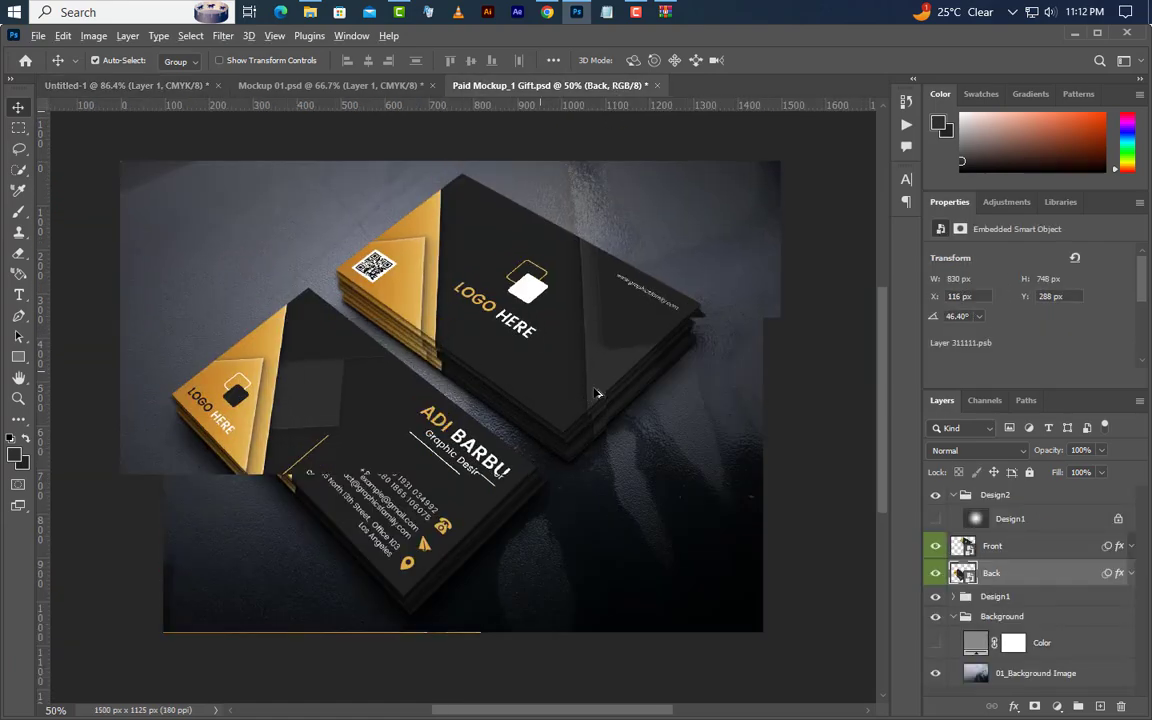